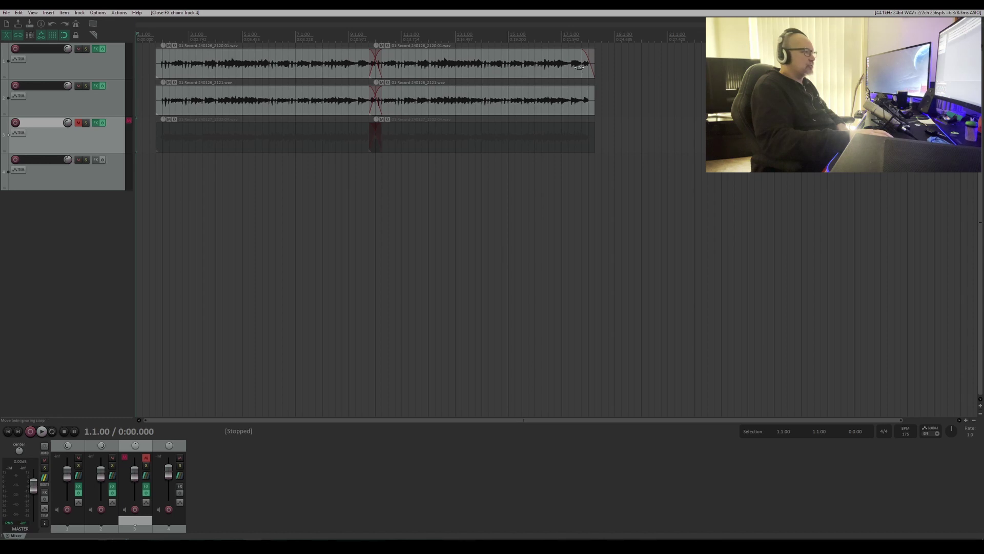
Play back the recorded tracks from the start of the project and stop playback partway through
click(42, 431)
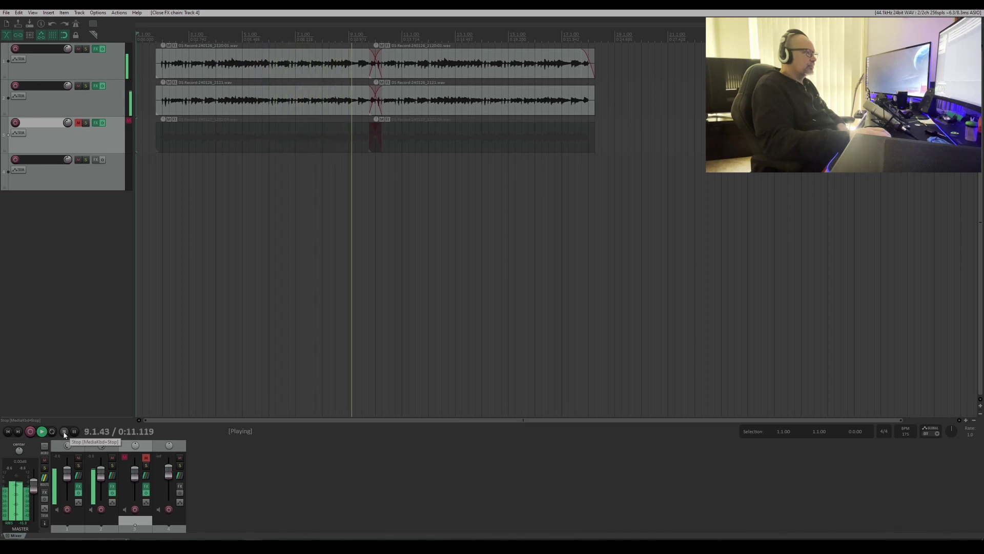
click(65, 432)
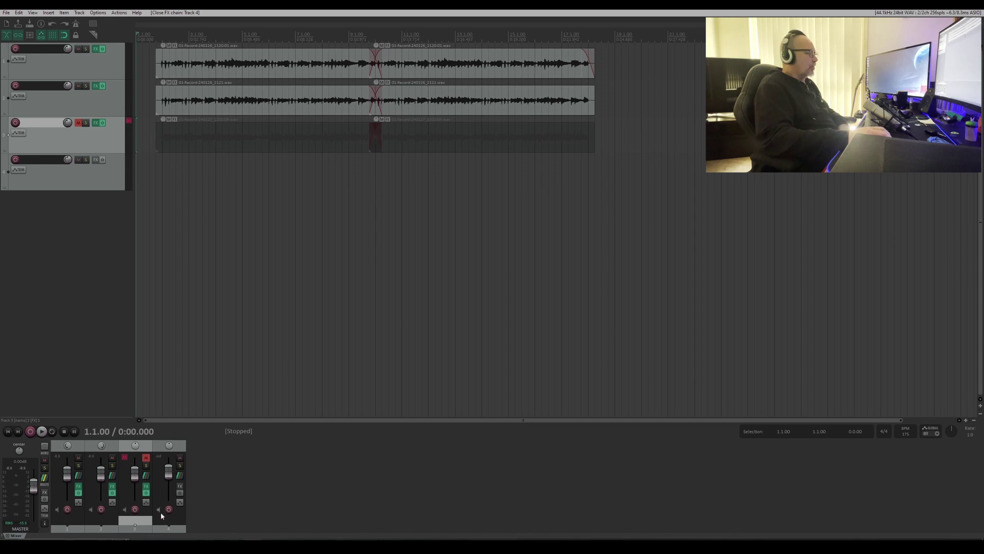
Switch to the web browser, search Google for "steven slate drums free", and open the SSD5 Free result
click(167, 545)
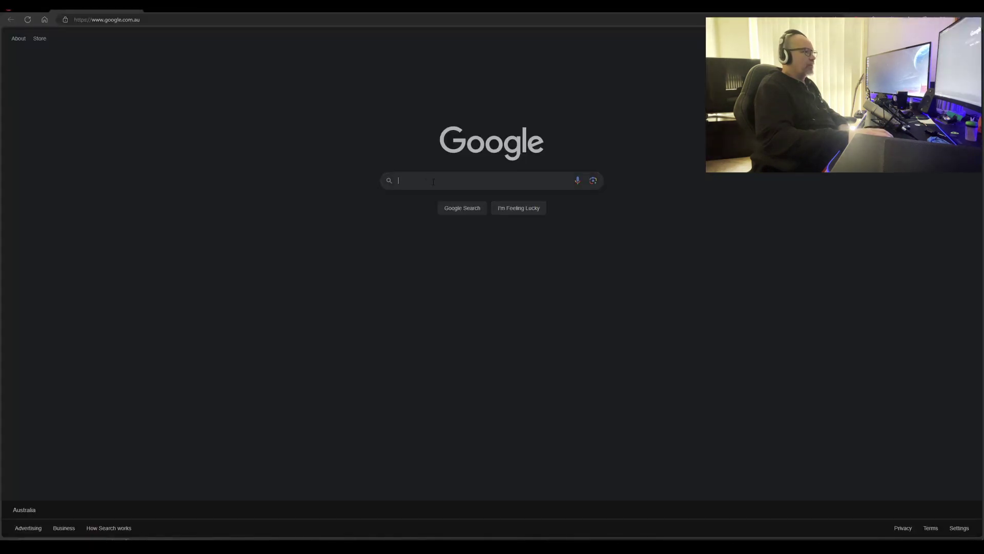
click(415, 183)
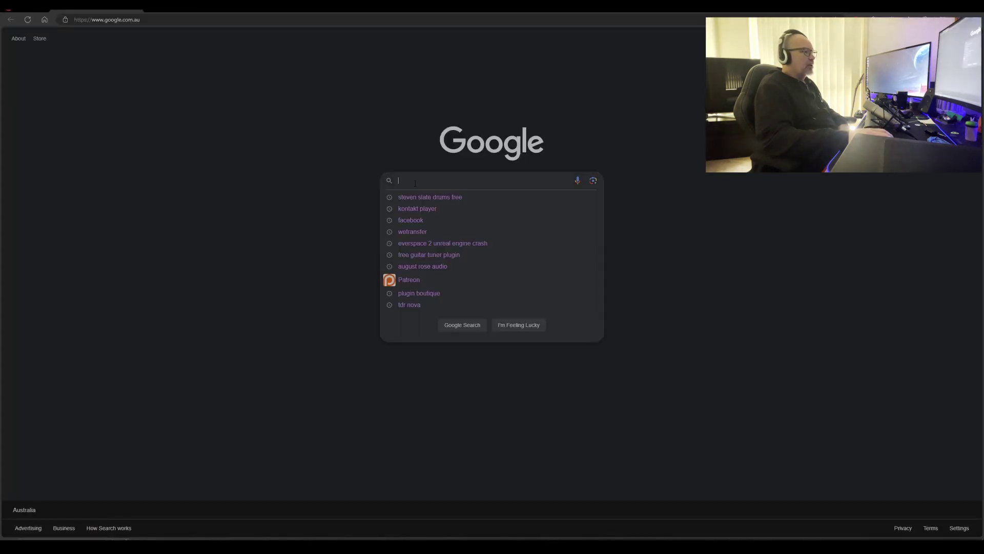
click(491, 200)
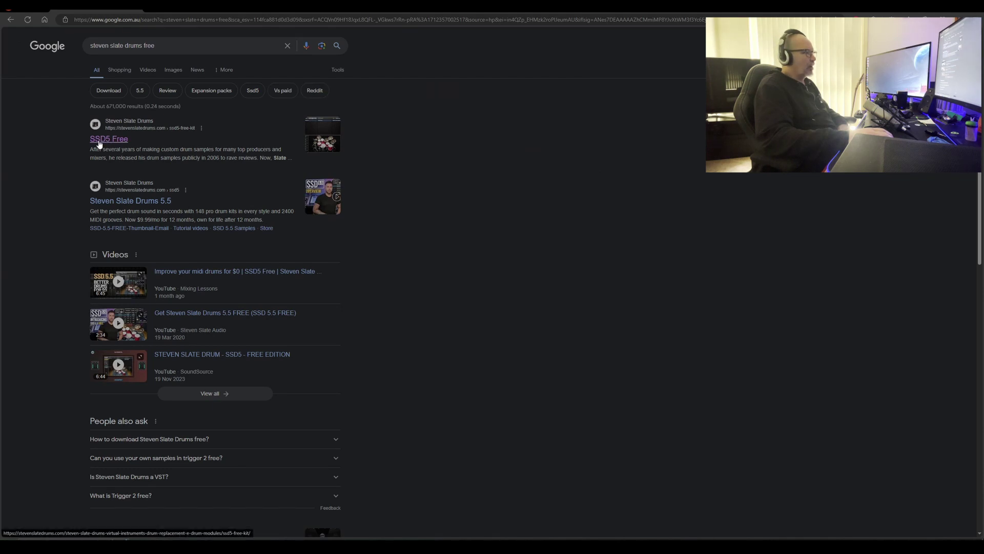
click(117, 140)
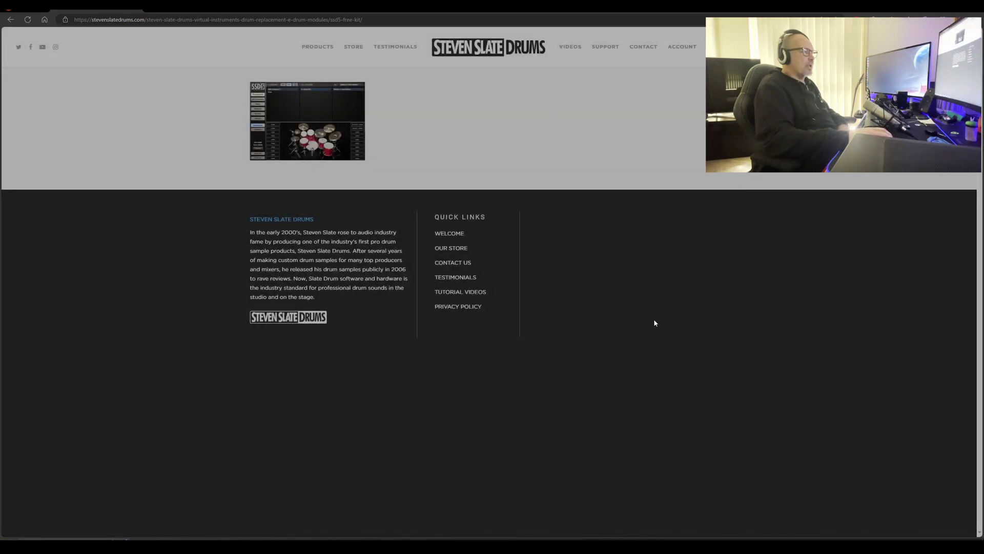
Open the SSD 5.5 Free product information, proceed to its free trial sign-up, and dismiss the redeem notice
mouse_move(322, 52)
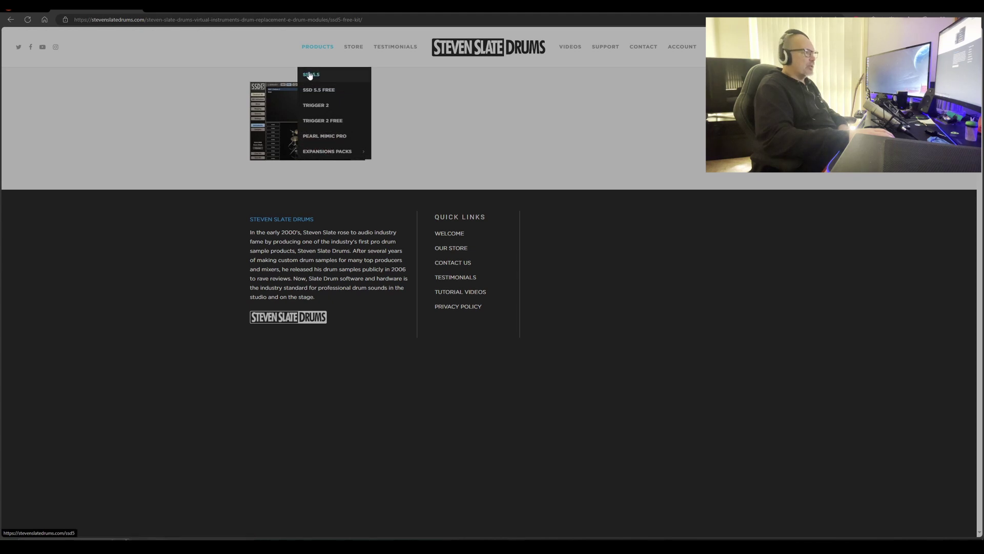
click(343, 91)
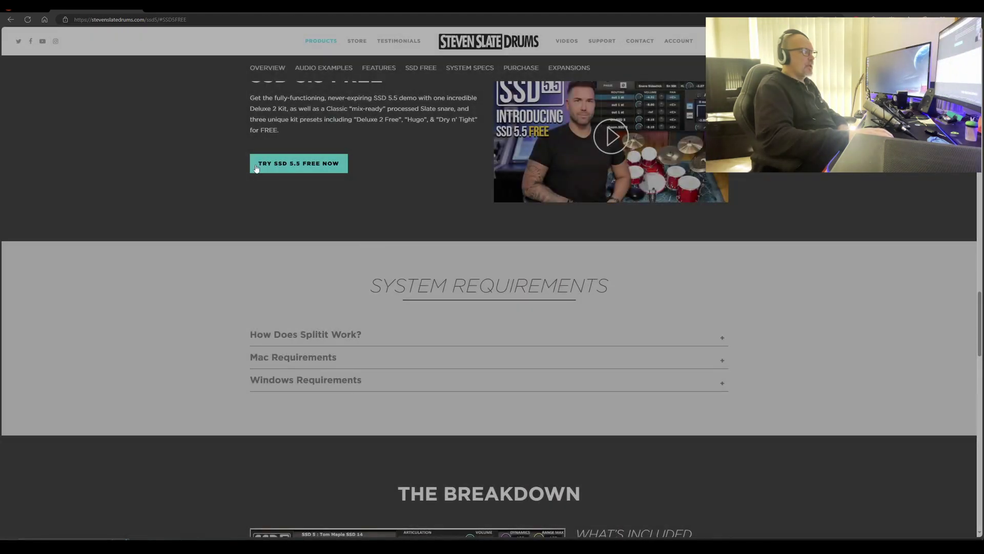
click(318, 165)
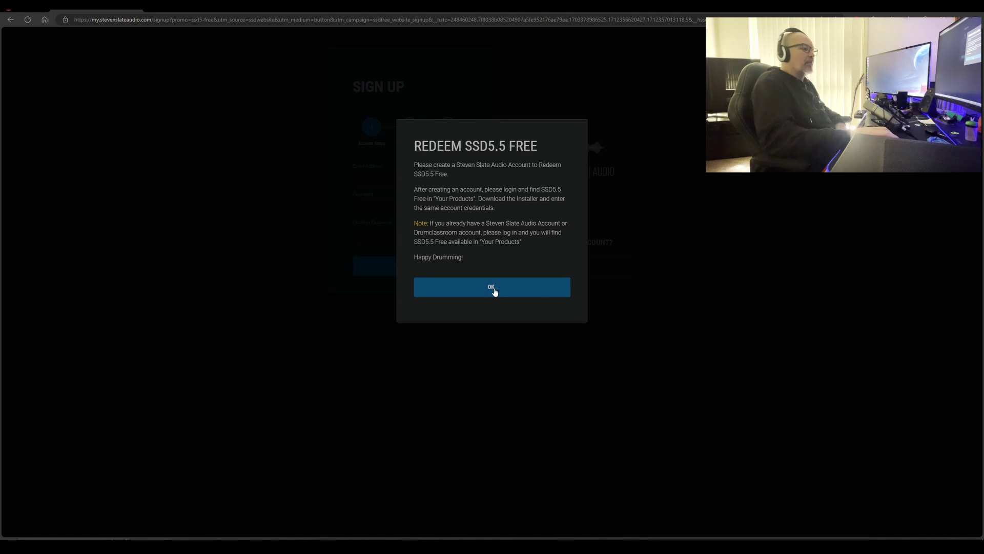
click(493, 288)
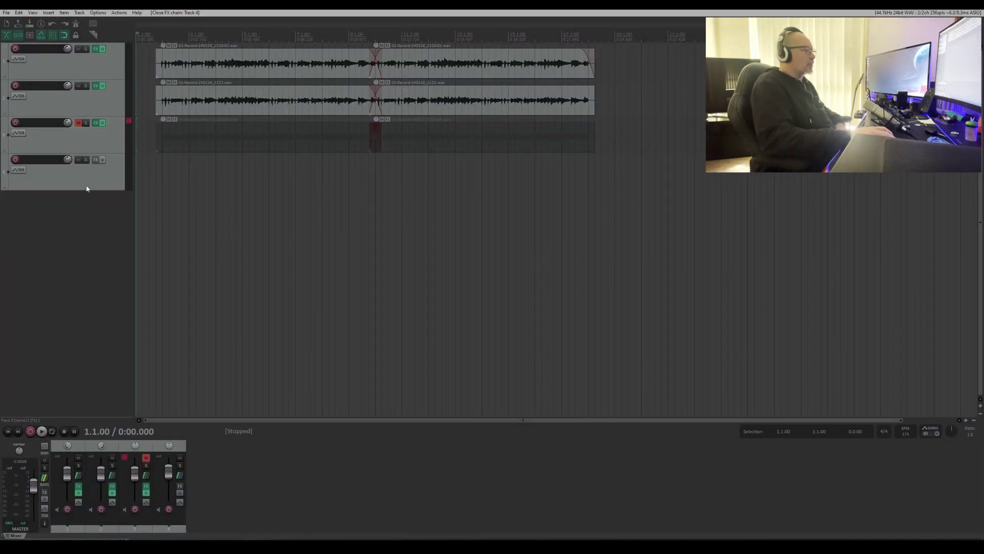
Switch back to REAPER, delete the empty fourth track, and add a new track in its place
click(86, 189)
key(Delete)
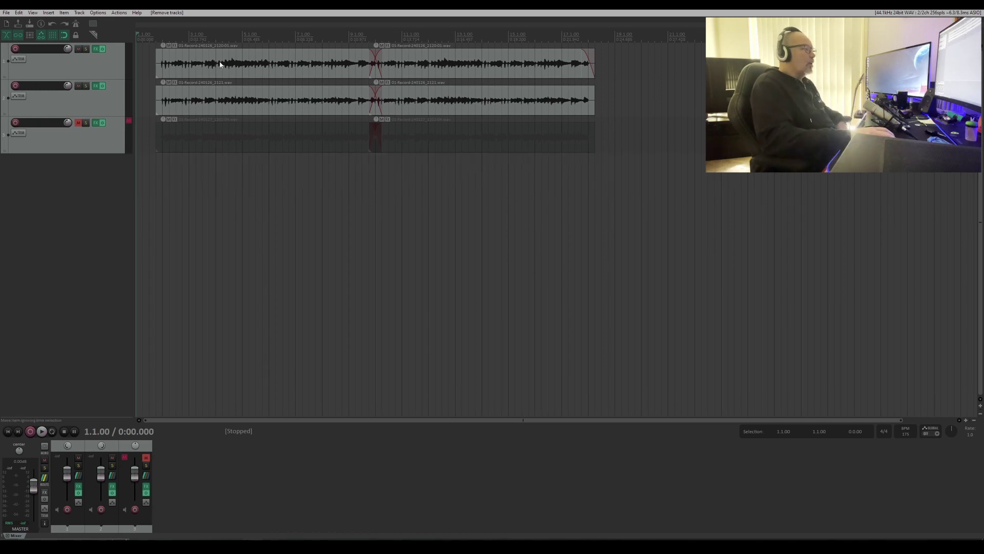
double_click(82, 191)
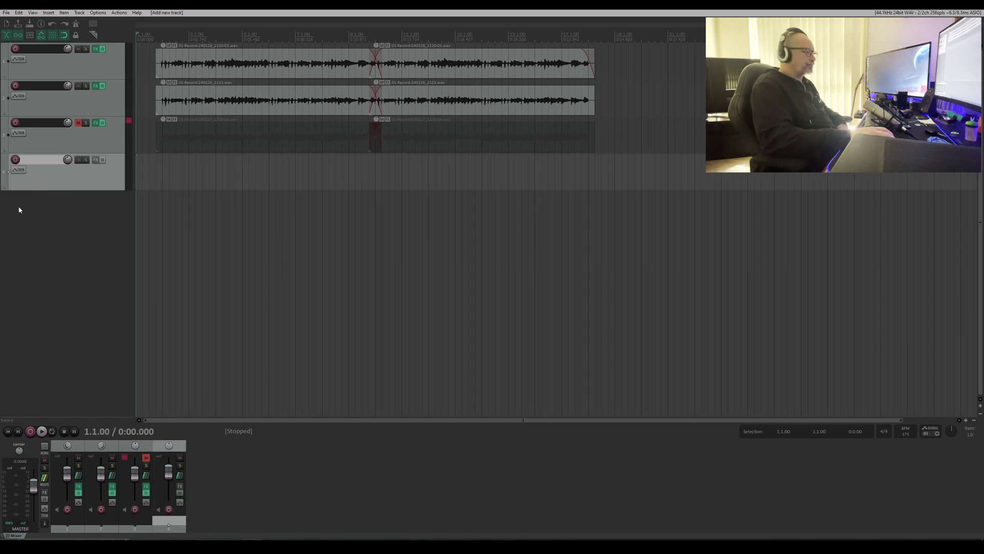
Open the plugin browser for track 4 and check the list of newly installed plugins
click(95, 161)
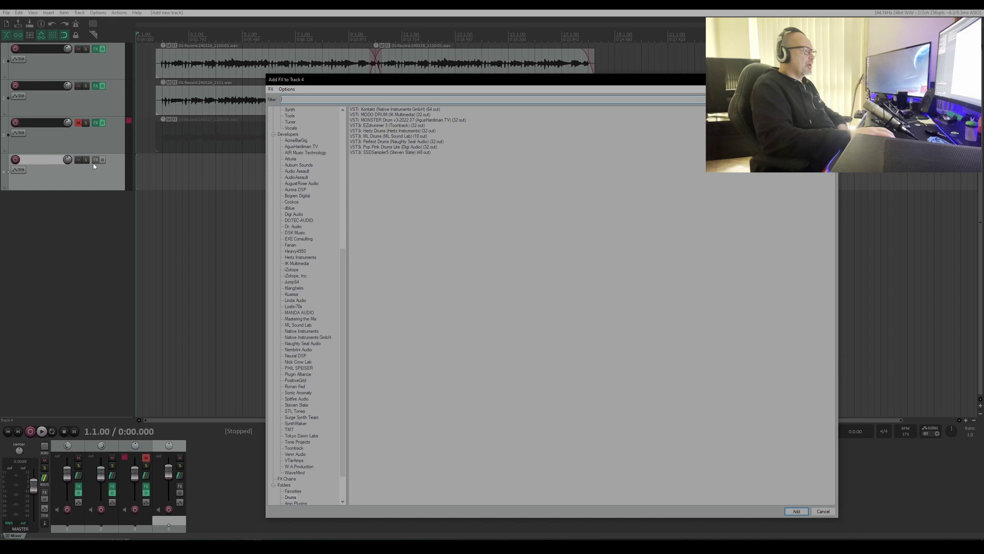
scroll(293, 197, up, 12)
scroll(292, 154, up, 2)
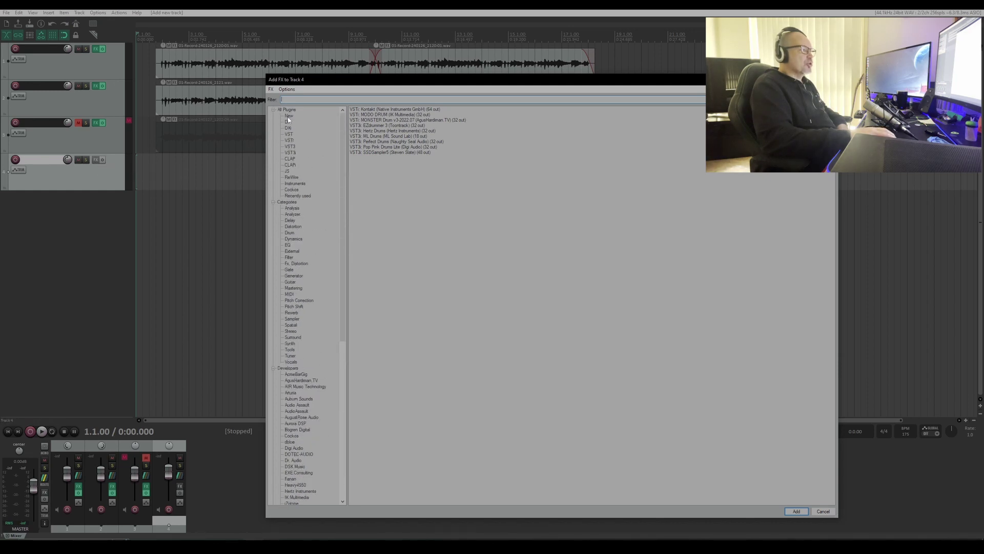
click(289, 117)
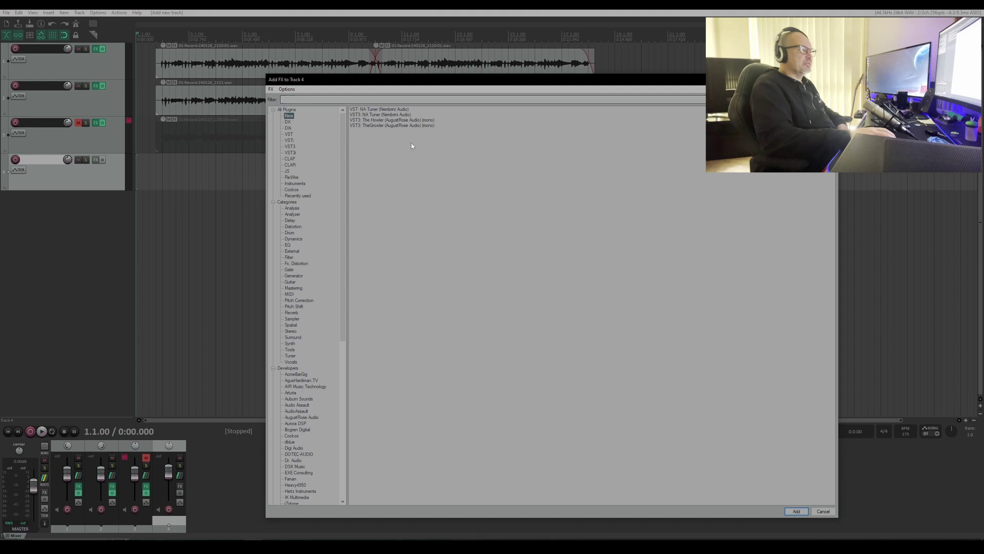
click(285, 110)
click(290, 117)
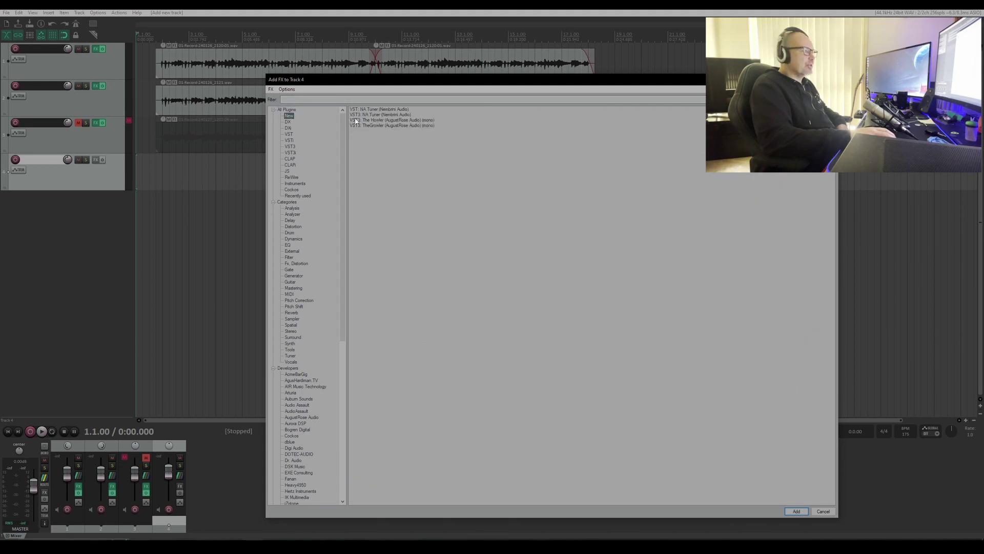
Insert the VST3i SSDSampler5 (48 out) from the developer Steven Slate on track 4 and reposition its window
scroll(291, 123, down, 11)
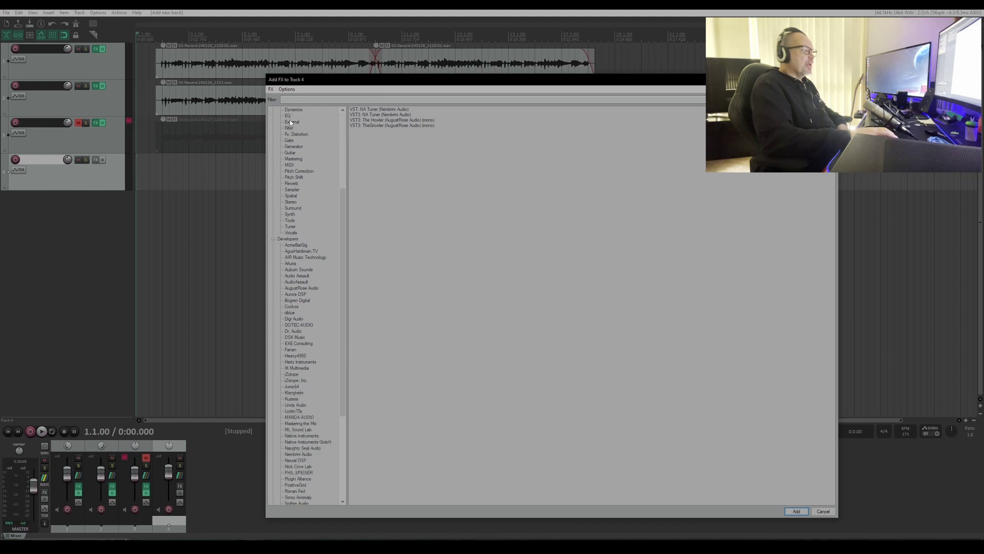
scroll(292, 128, down, 3)
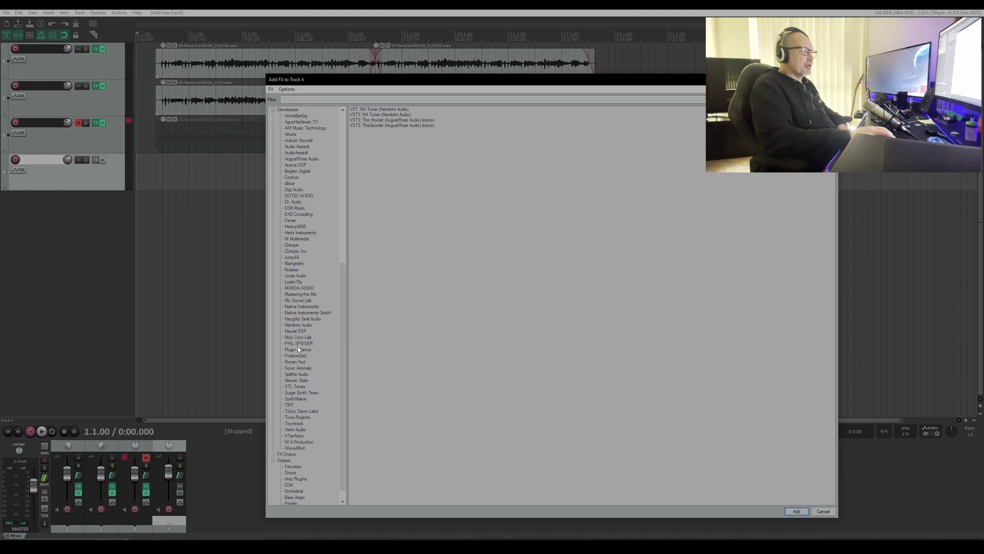
click(296, 380)
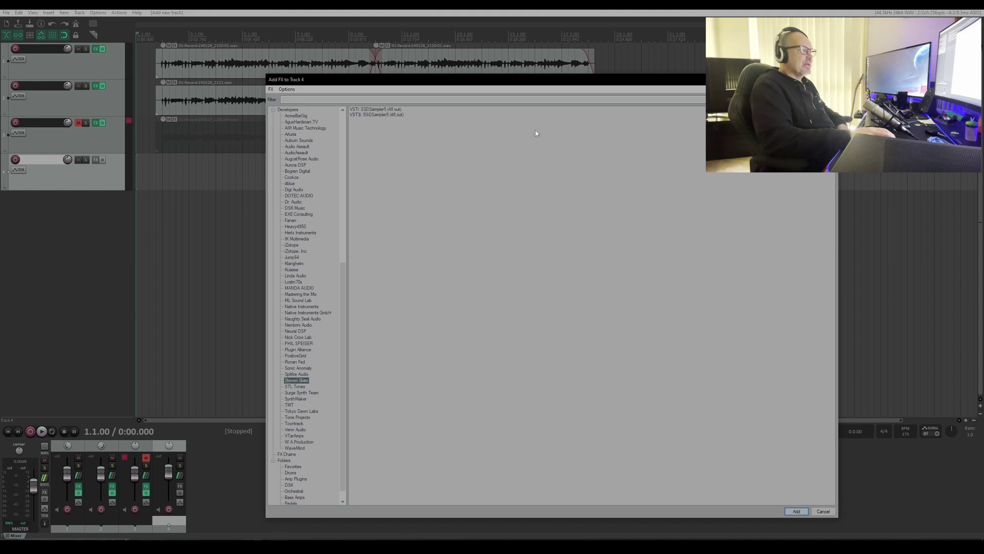
double_click(375, 114)
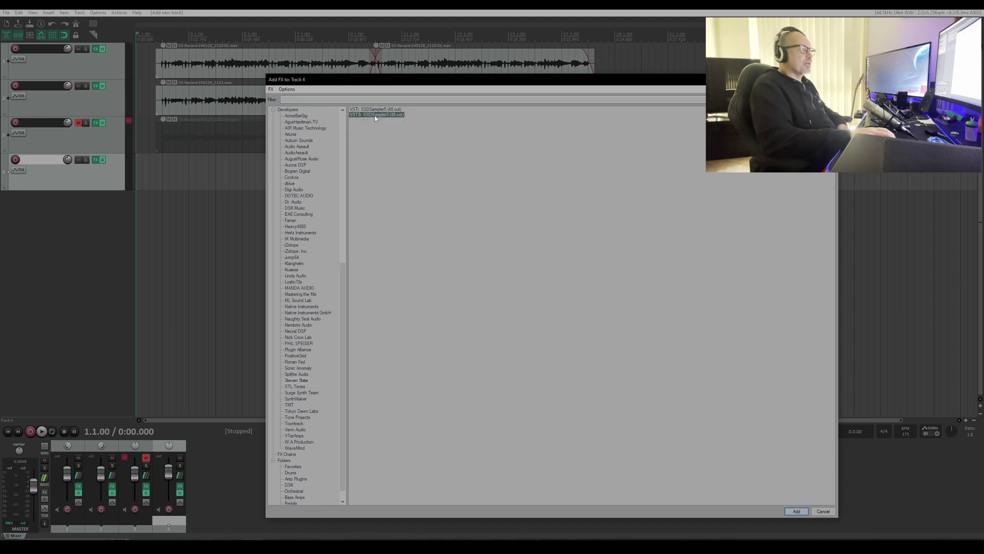
drag(296, 25, 507, 124)
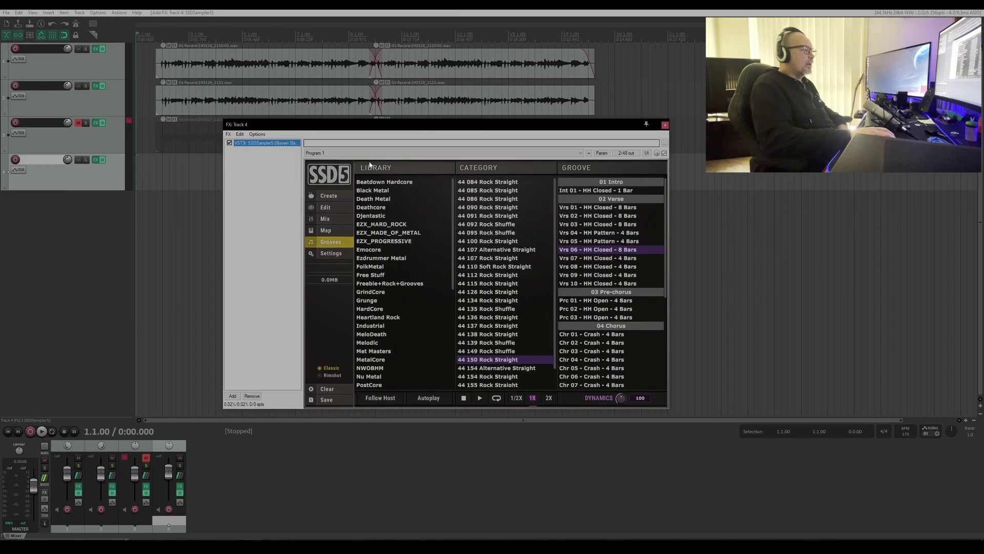
Show the SSD5 Create page, load the Deluxe 2 Free Dry'n Tight kit, and audition its toms and cymbals
click(329, 196)
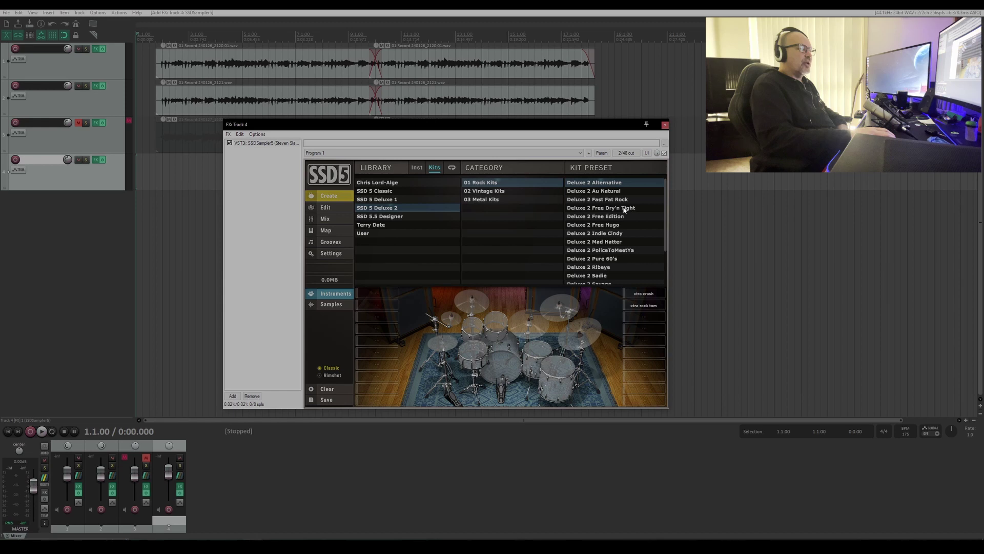
click(608, 208)
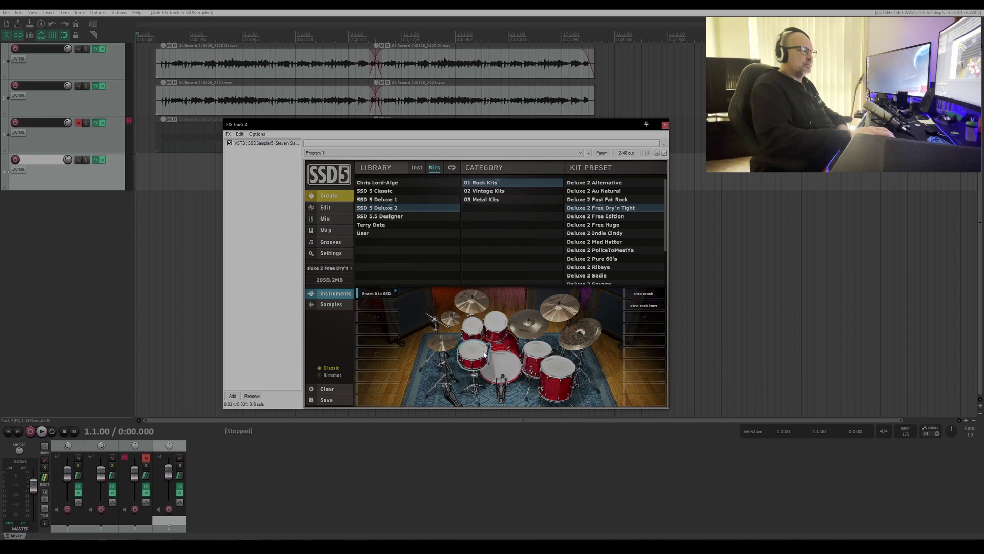
click(534, 346)
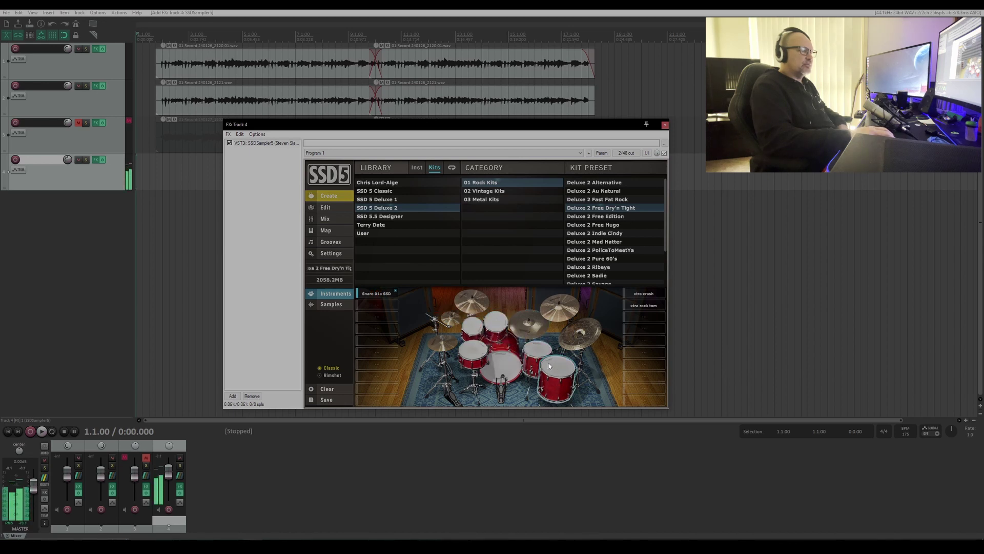
click(471, 306)
click(560, 311)
click(580, 336)
click(537, 330)
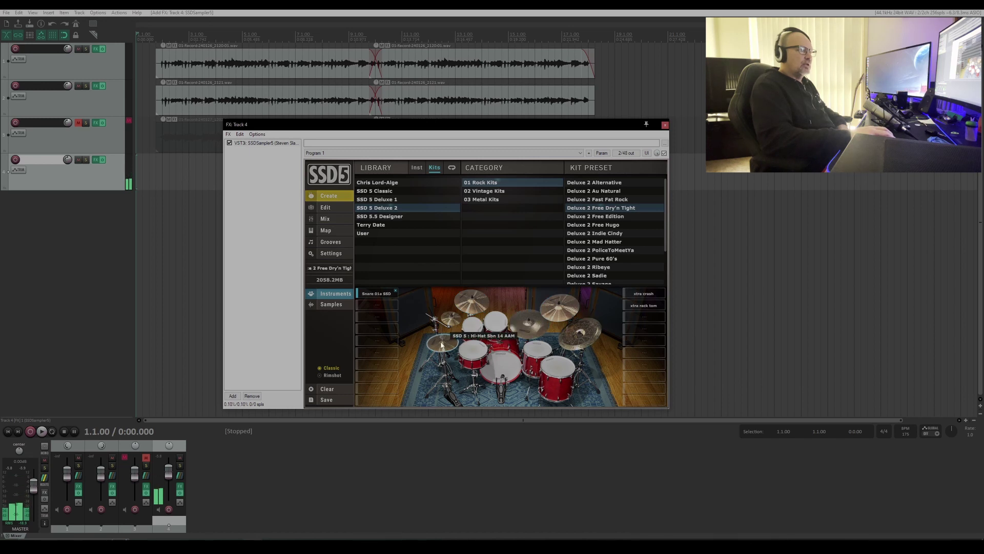
Load the Deluxe 2 Free Edition kit and audition its toms, kick, hi-hat and cymbals
click(614, 217)
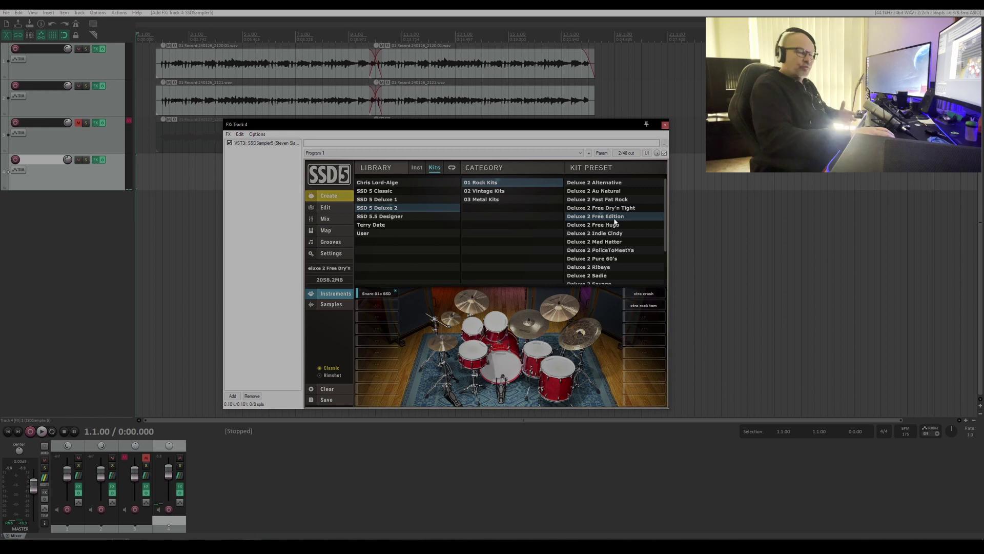
double_click(614, 219)
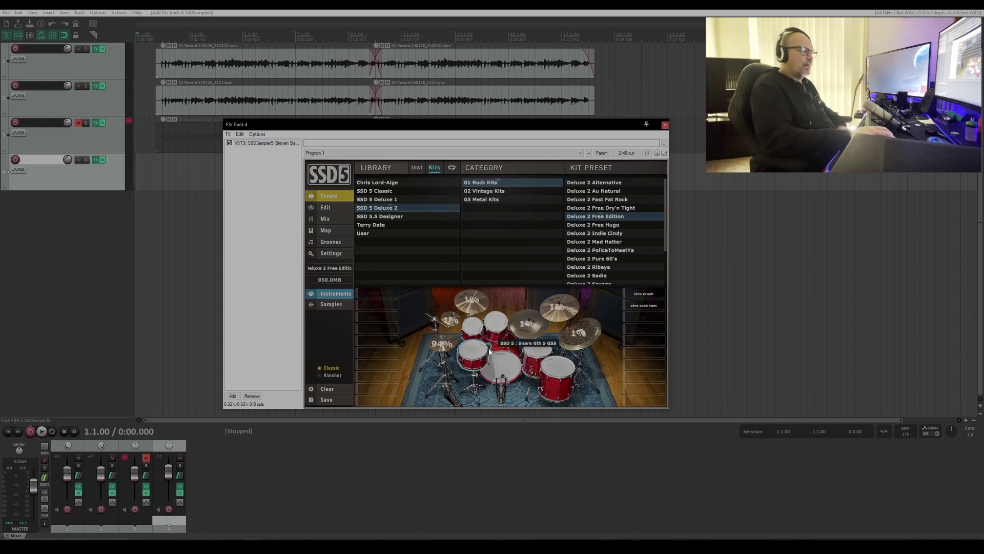
click(476, 333)
click(495, 328)
click(534, 353)
click(557, 370)
click(496, 371)
click(443, 342)
click(473, 303)
click(452, 319)
click(560, 311)
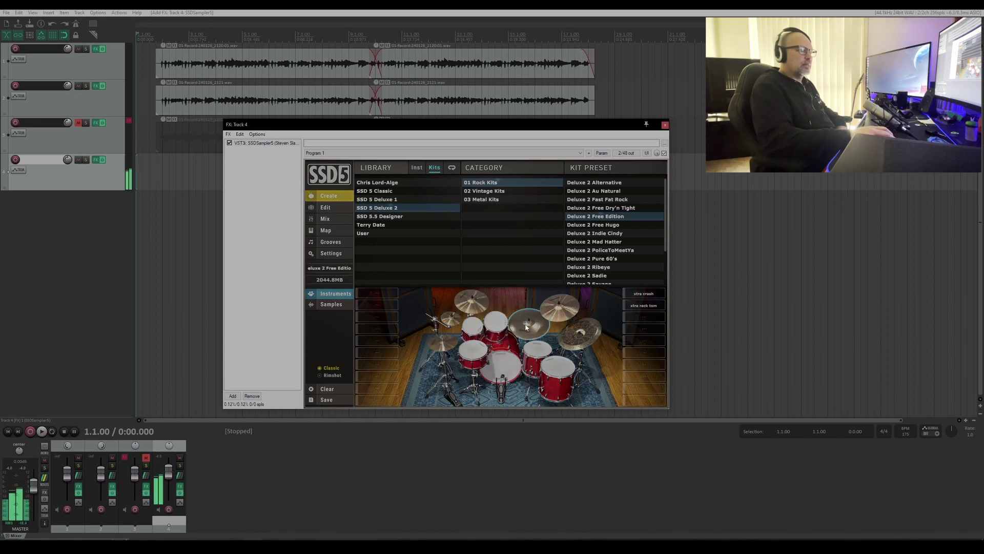
Load the Deluxe 2 Free Hugo kit and audition its snare, toms, cymbals and kick
click(625, 226)
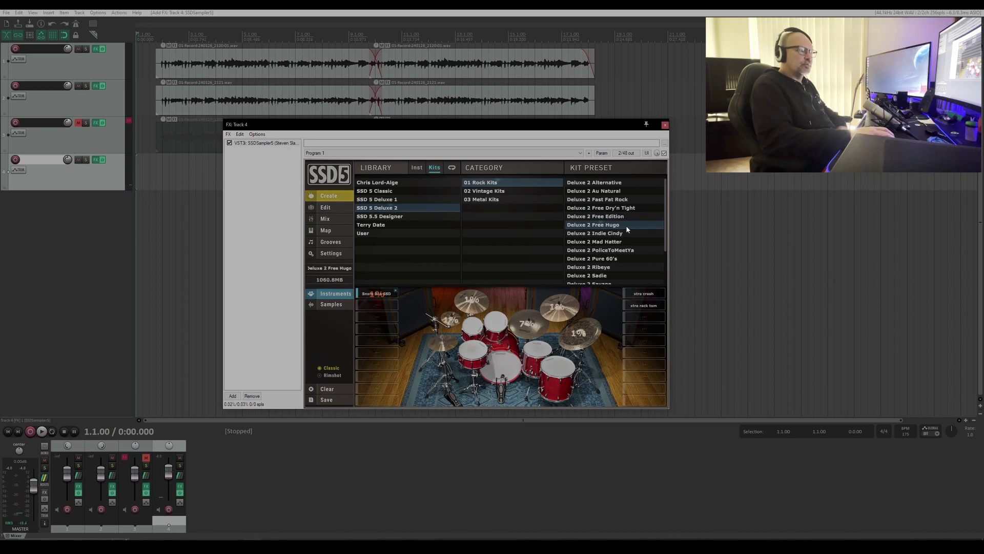
click(473, 352)
click(472, 326)
click(495, 323)
click(537, 351)
click(558, 362)
click(452, 318)
click(471, 301)
click(560, 308)
click(579, 333)
click(495, 323)
click(473, 326)
click(477, 353)
click(503, 380)
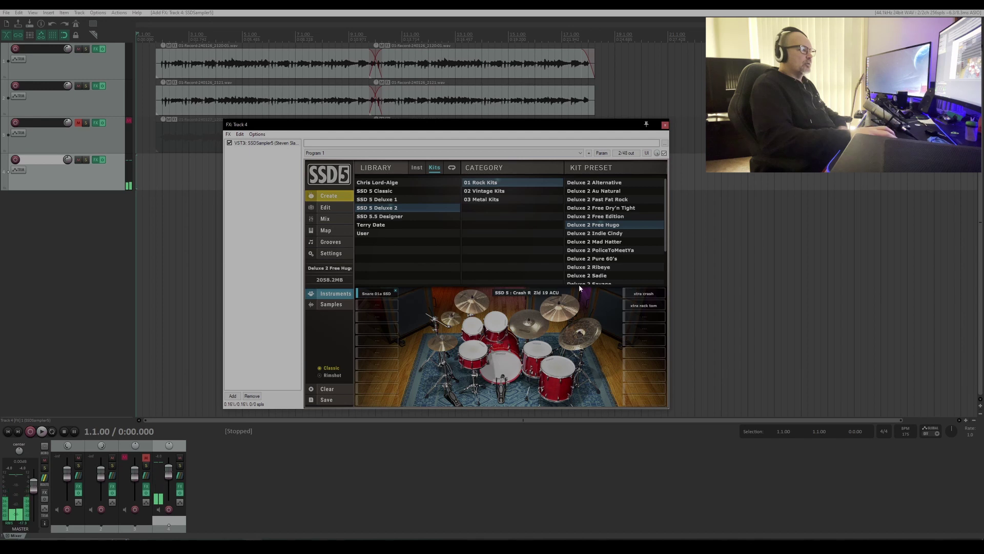
Move the plugin window lower, reload the Deluxe 2 Free Dry'n Tight kit, and audition its toms
drag(437, 129, 453, 184)
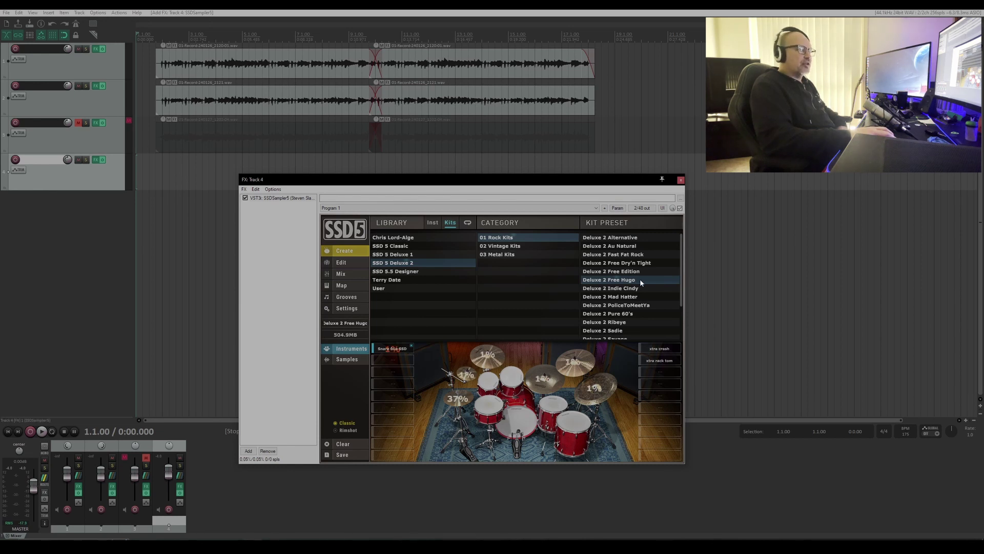
click(657, 263)
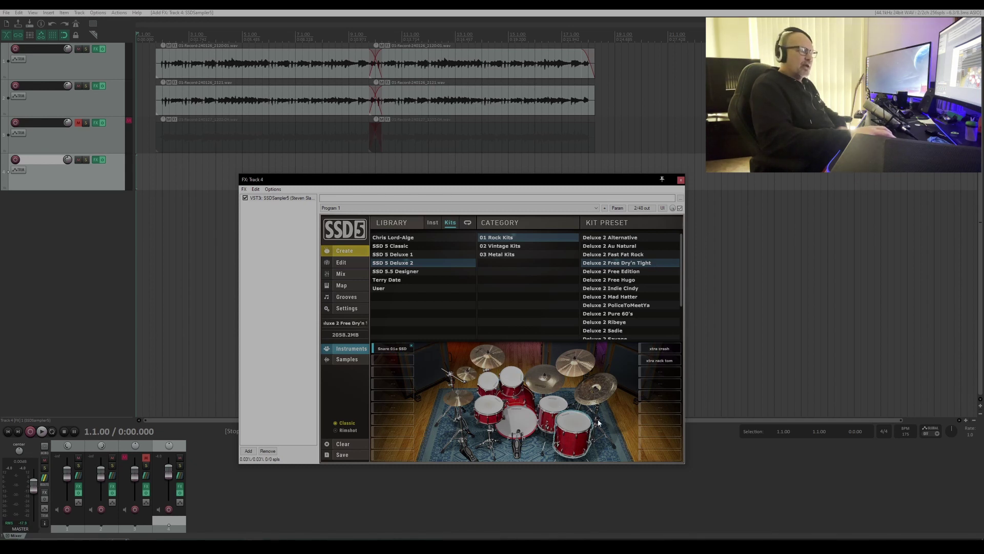
click(489, 382)
click(512, 380)
click(572, 423)
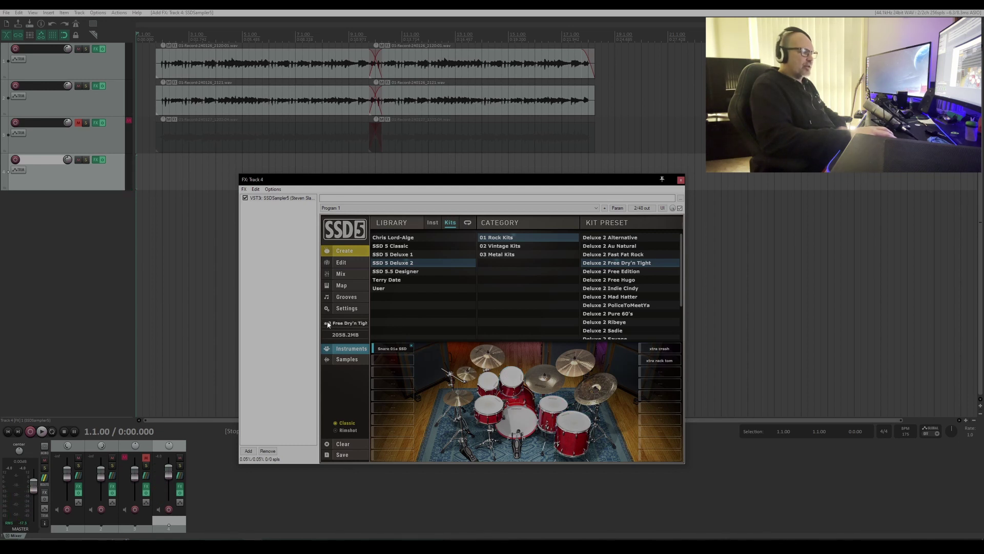
Load the Deluxe 2 Free Edition kit again for comparison, followed by the Deluxe 2 Free Hugo kit
click(642, 273)
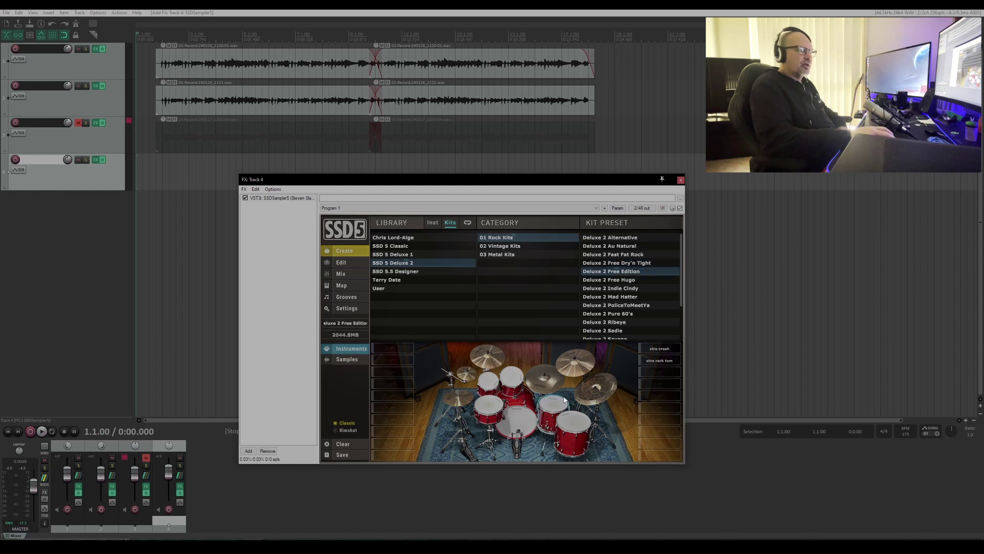
click(641, 281)
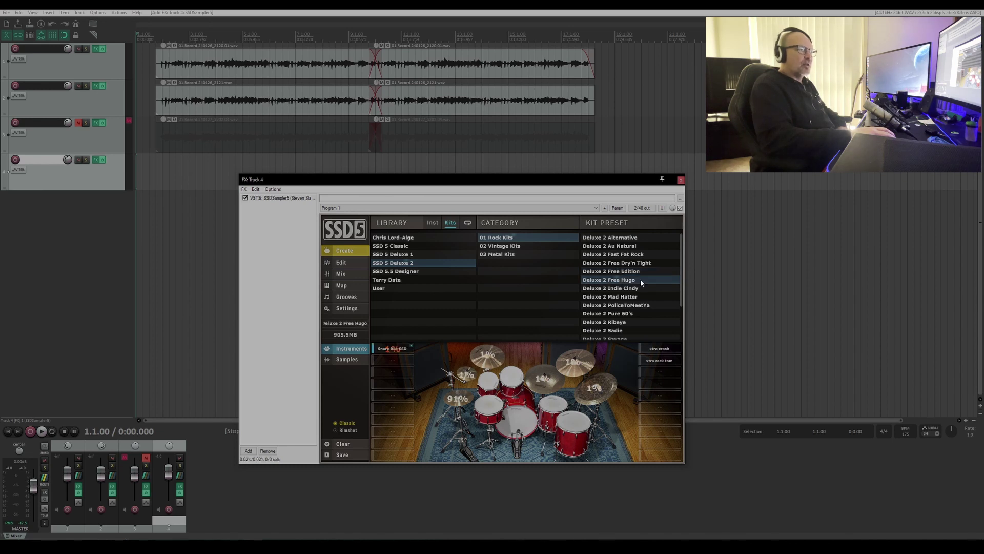
Audition the snare, rack toms and floor tom of the Deluxe 2 Free Hugo kit
click(488, 410)
click(489, 381)
click(512, 380)
click(548, 408)
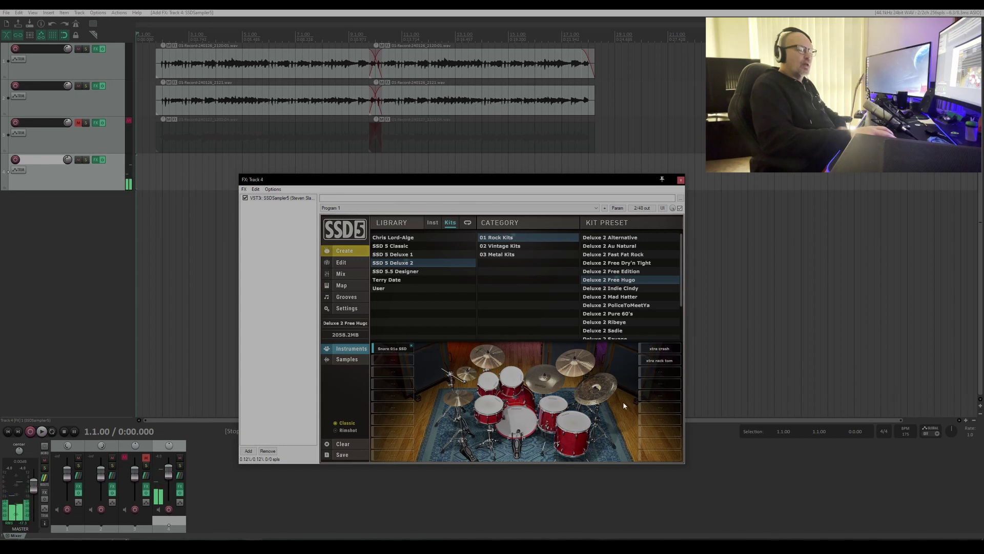
click(491, 411)
click(394, 350)
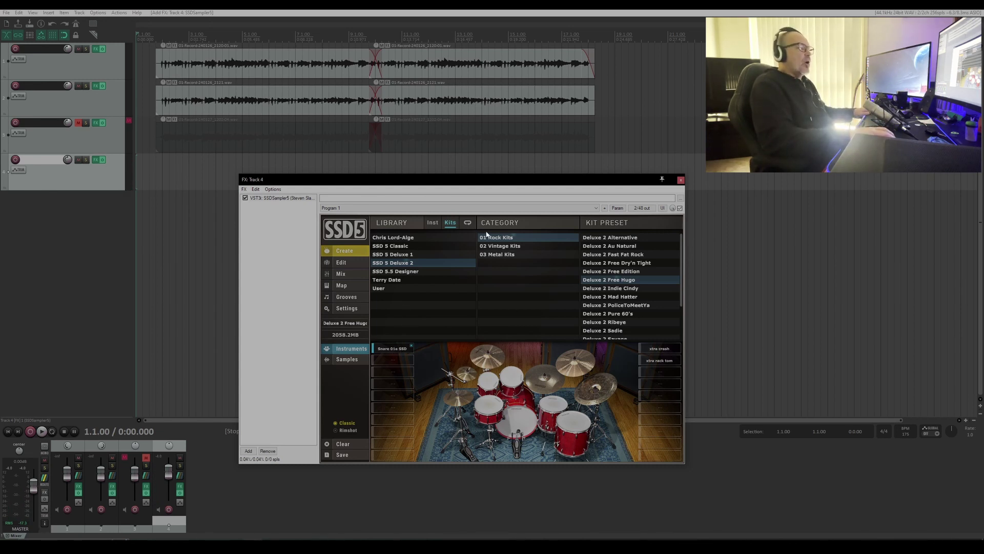
Open the plugin's groove browser and choose the SSD 5 Core Rock library, with Autoplay enabled
click(347, 297)
scroll(398, 311, down, 7)
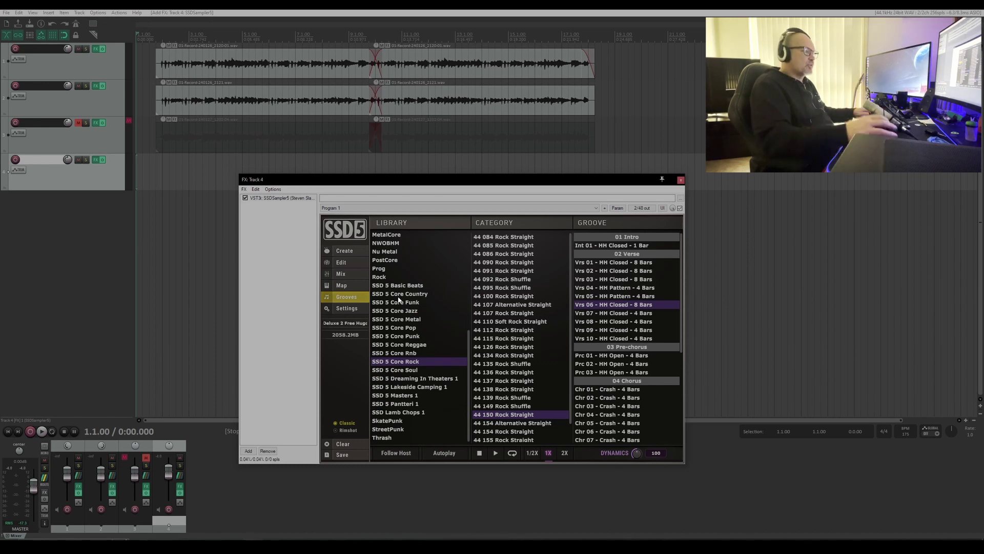
drag(484, 178, 497, 186)
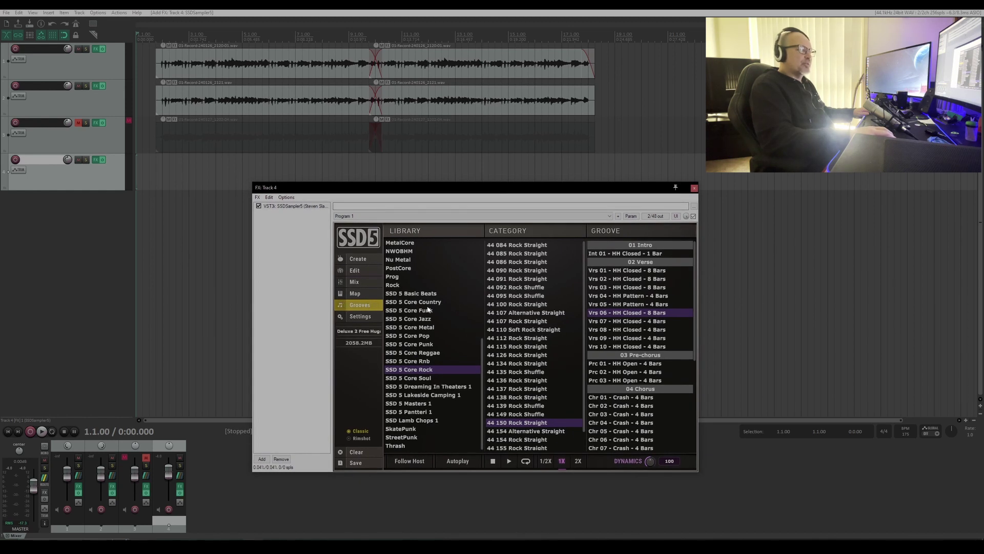
click(439, 369)
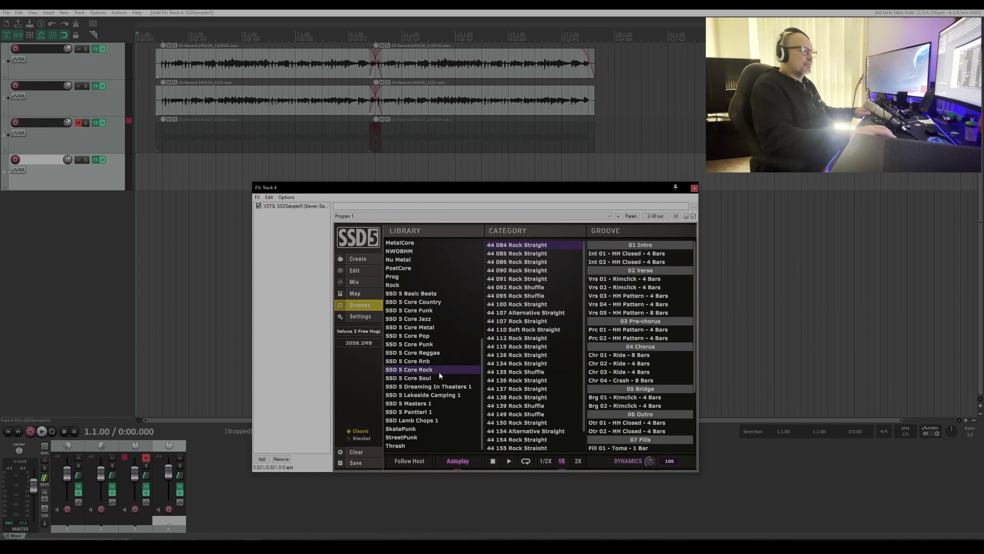
Compare the groove lists of 44 085 and 44 086 Rock Straight, and return to 44 084 to review its intro-to-fill sections
click(526, 255)
click(526, 263)
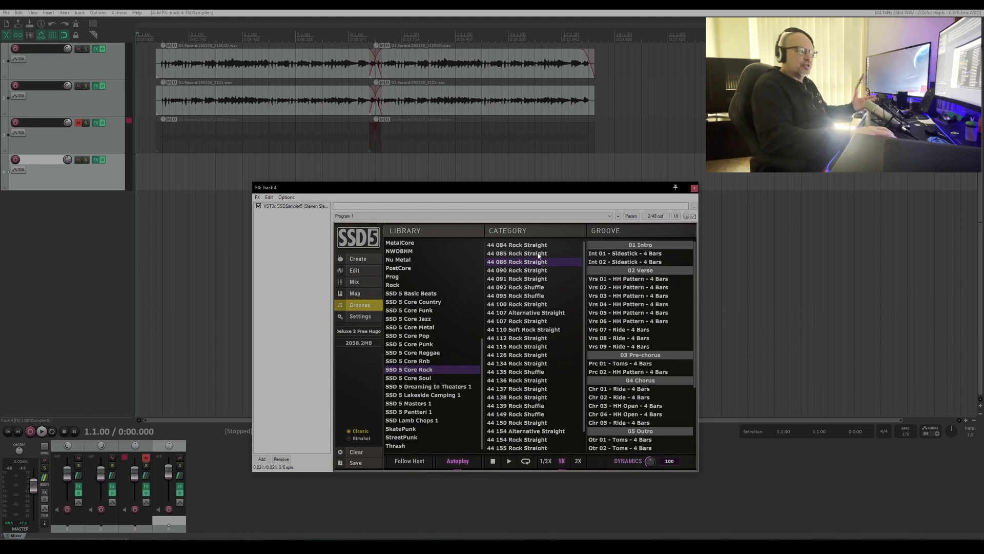
click(518, 253)
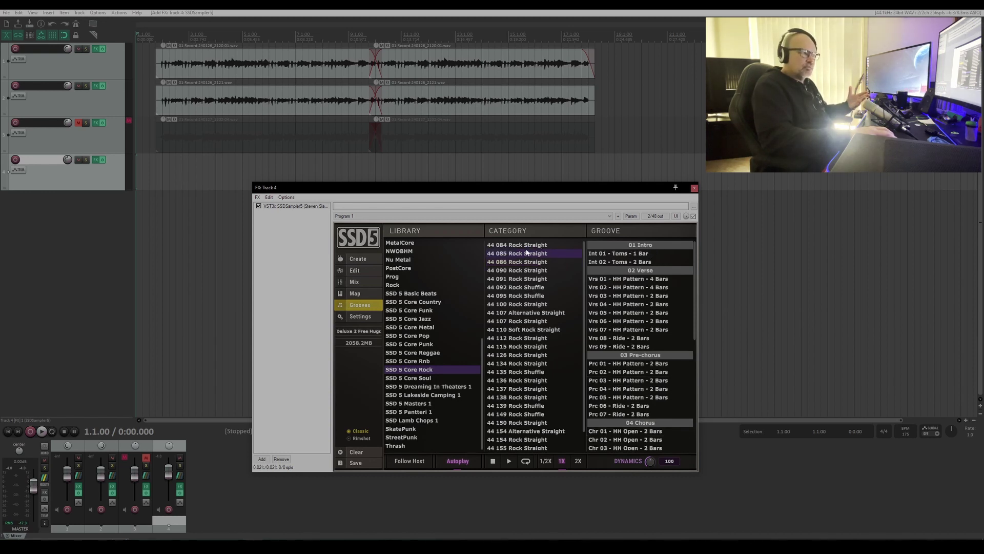
click(519, 245)
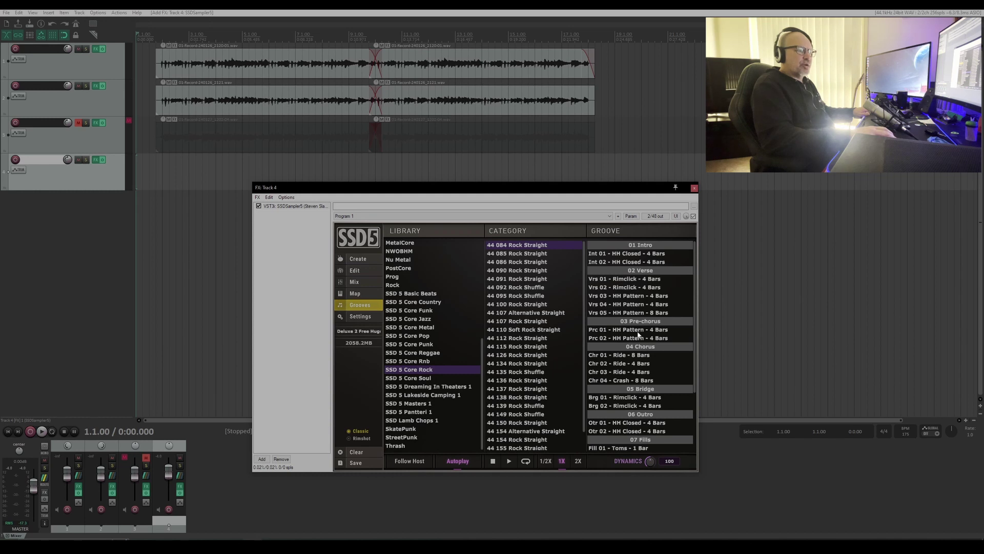
scroll(633, 280, down, 3)
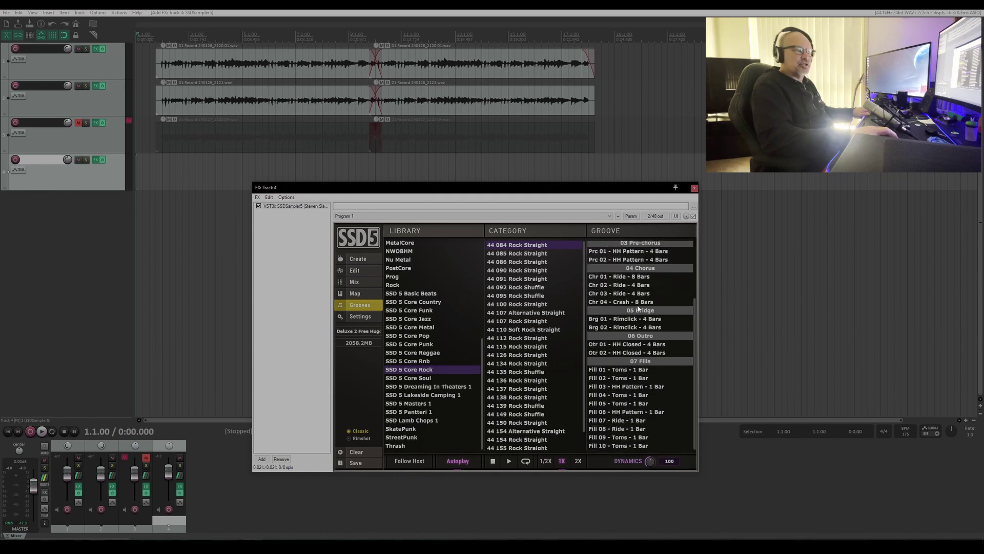
scroll(647, 332, up, 3)
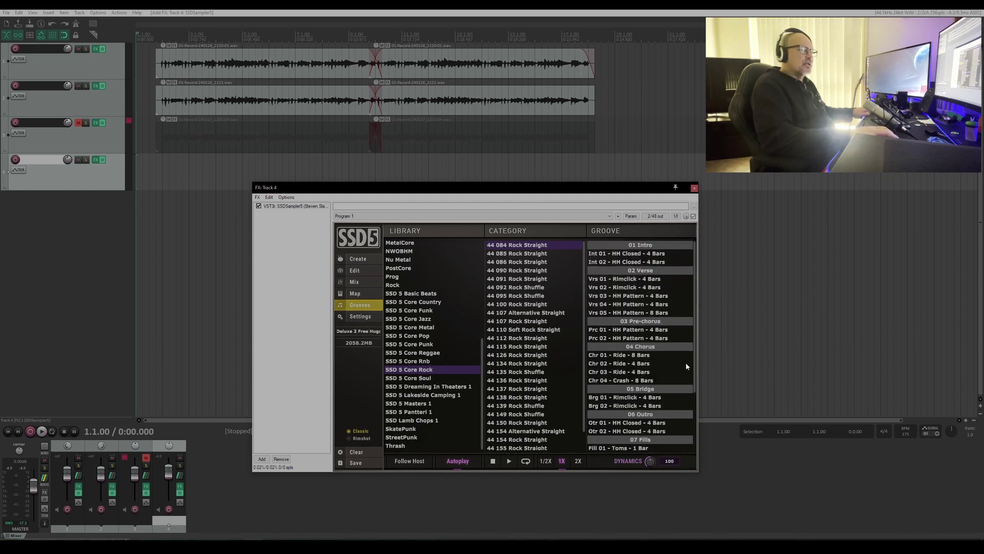
Audition the verse grooves Vrs 03 and Vrs 04 - HH Pattern - 4 Bars, and turn off Autoplay
click(622, 297)
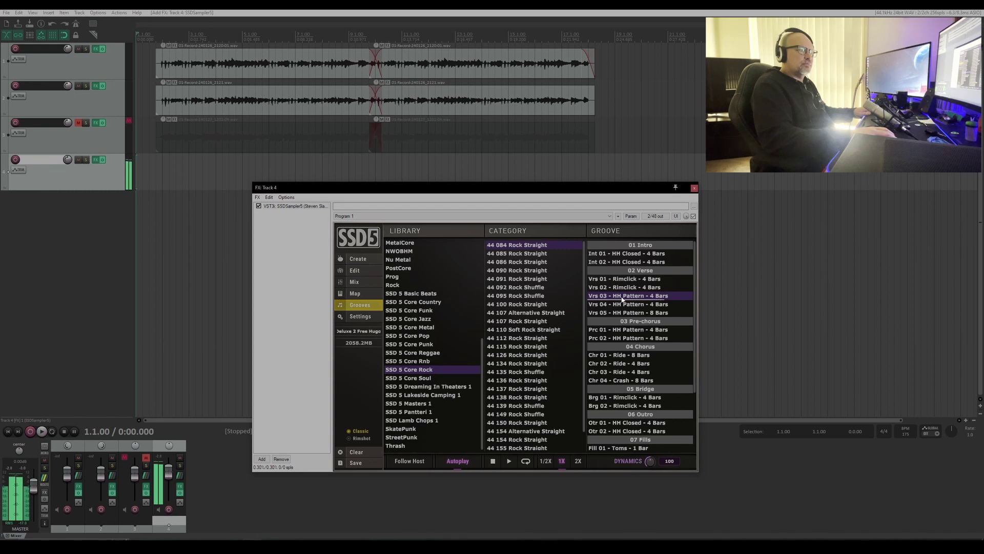
click(620, 305)
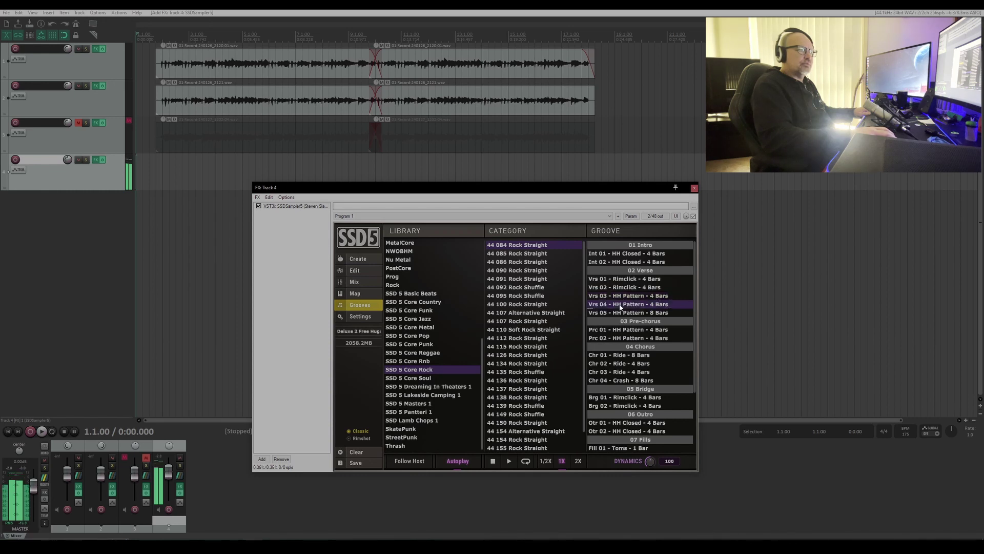
click(492, 461)
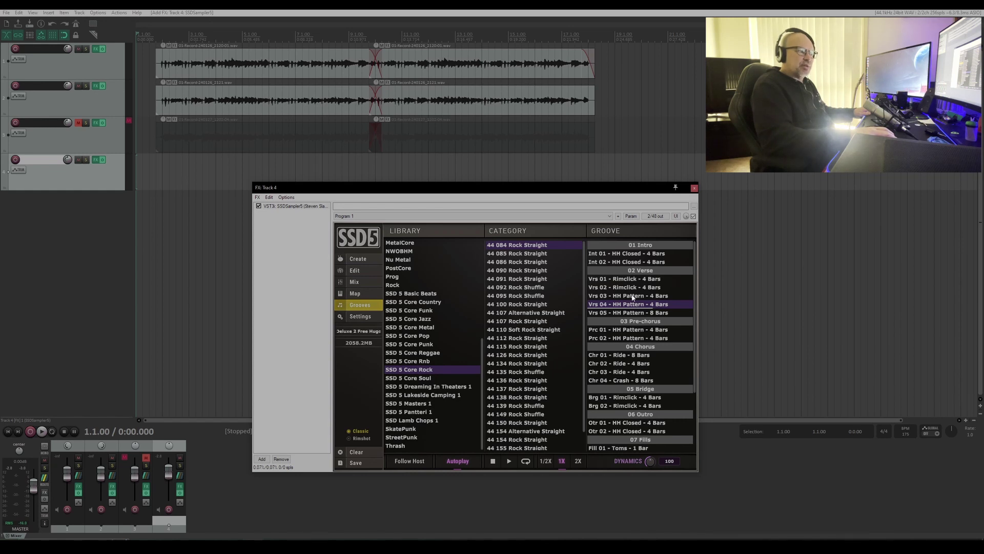
click(456, 461)
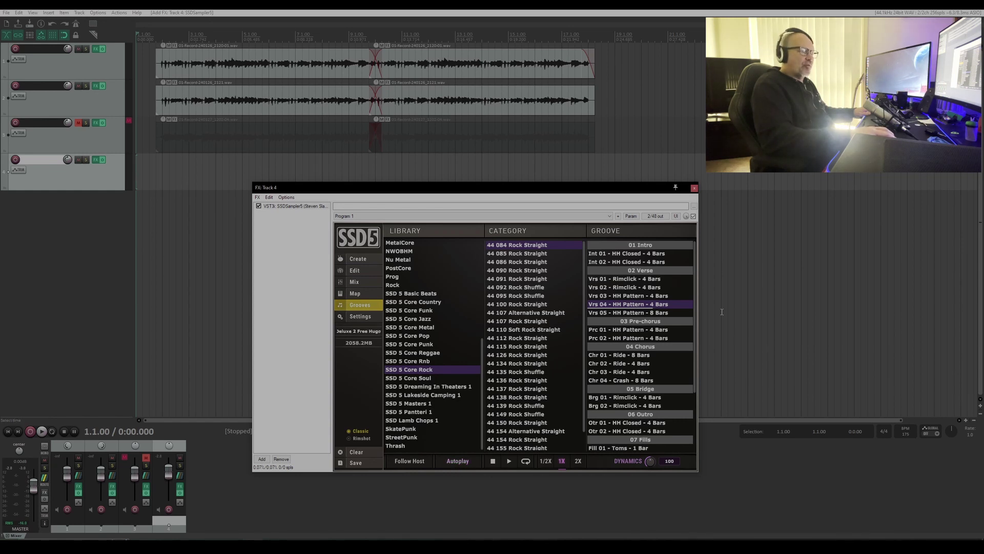
Select the Vrs 05 - HH Pattern - 8 Bars groove and preview it manually
click(618, 314)
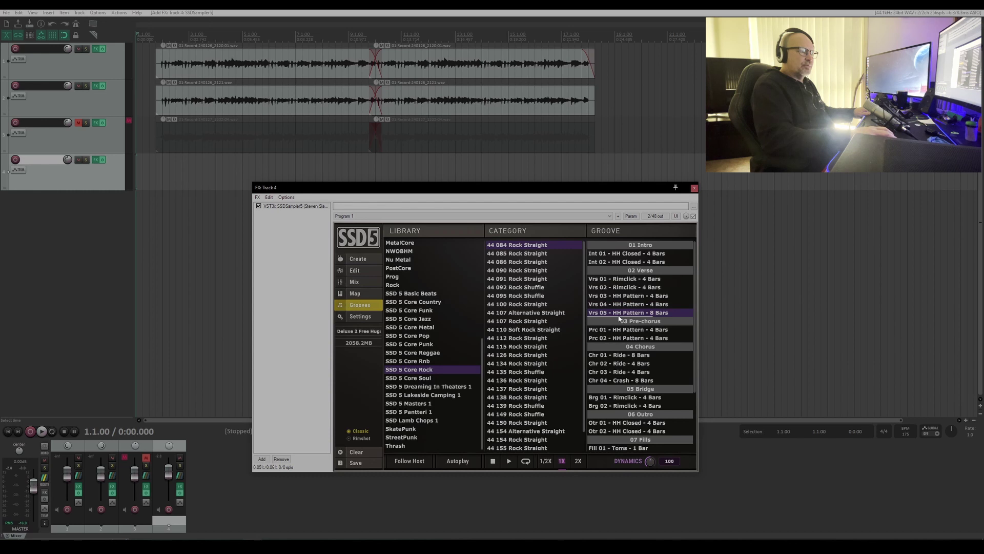
click(509, 462)
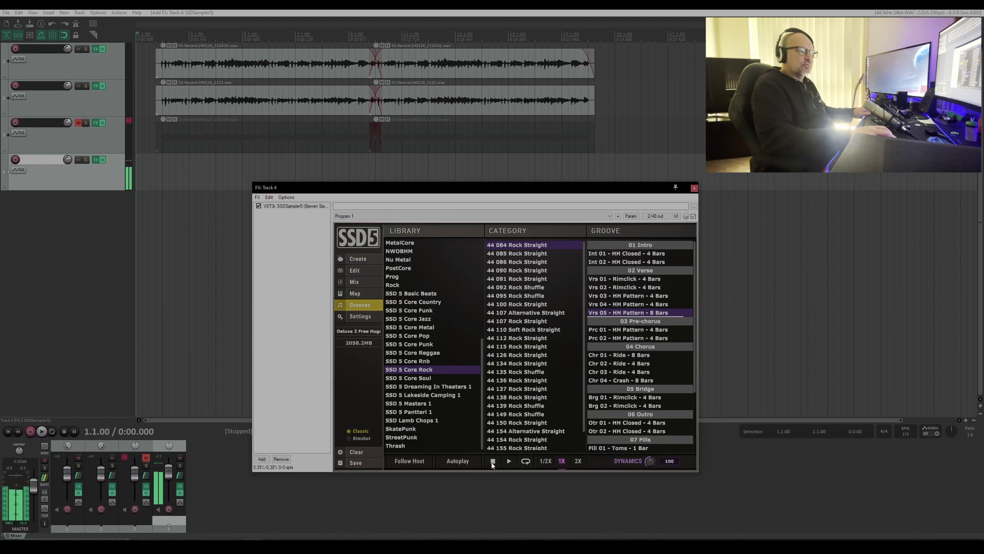
click(493, 462)
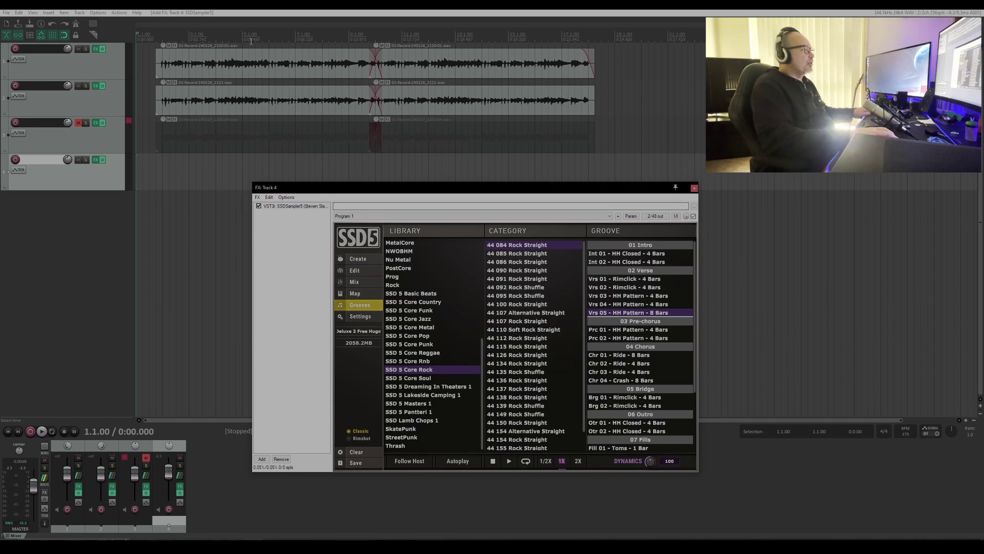
Play the existing recorded tracks from just before the clips' start, and stop playback
click(150, 37)
key(space)
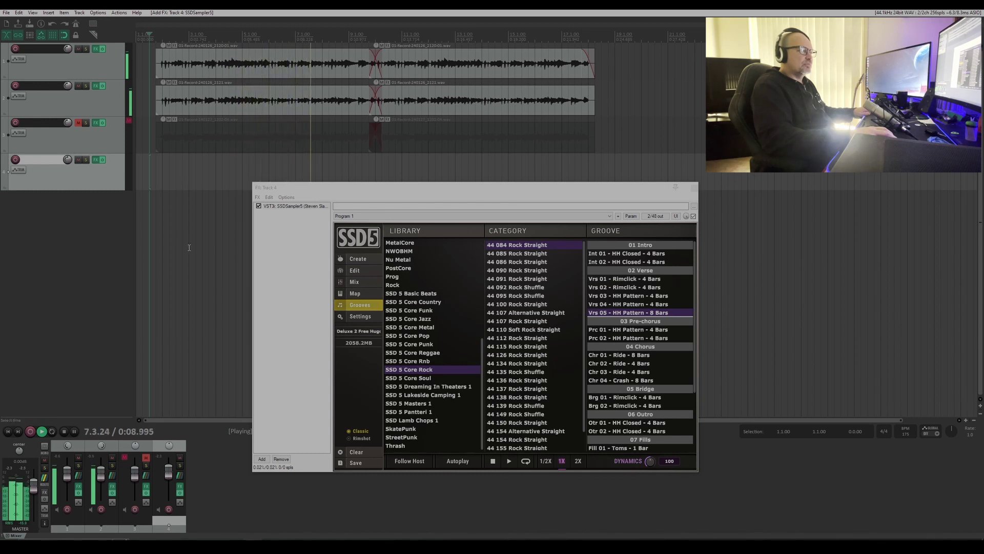
key(space)
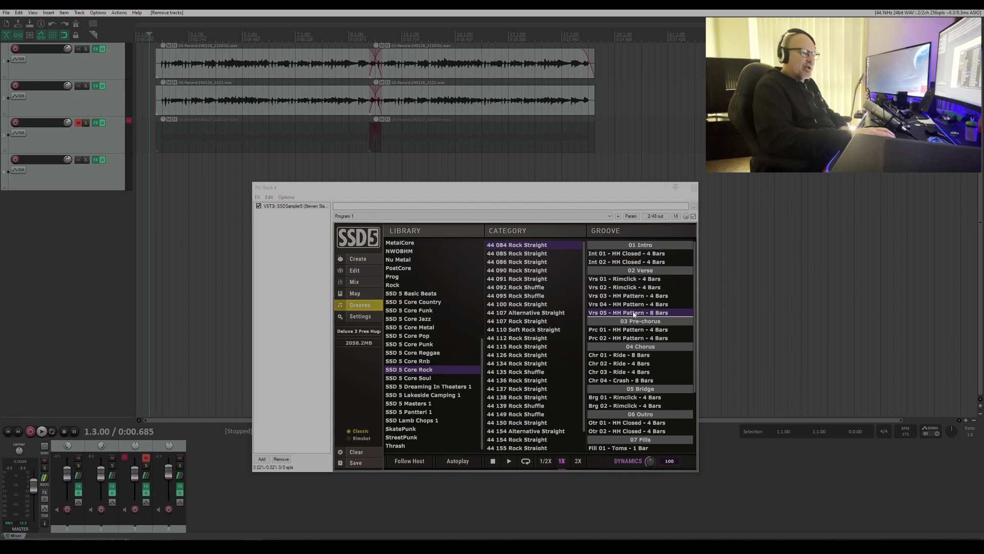
Place the Vrs 05 - HH Pattern - 8 Bars groove on track 4, aligned with the start of the recorded clips
click(637, 316)
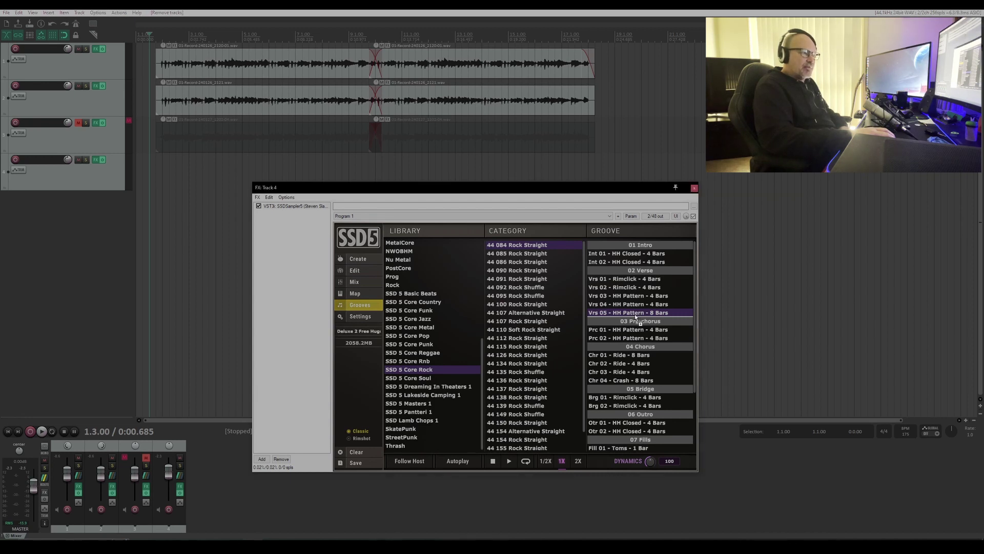
drag(444, 227, 156, 168)
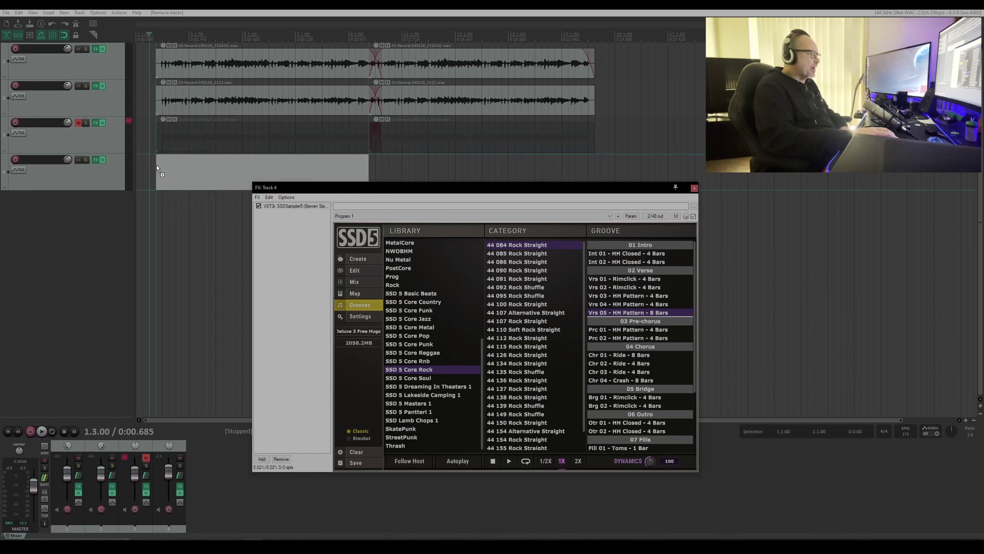
drag(157, 165, 156, 165)
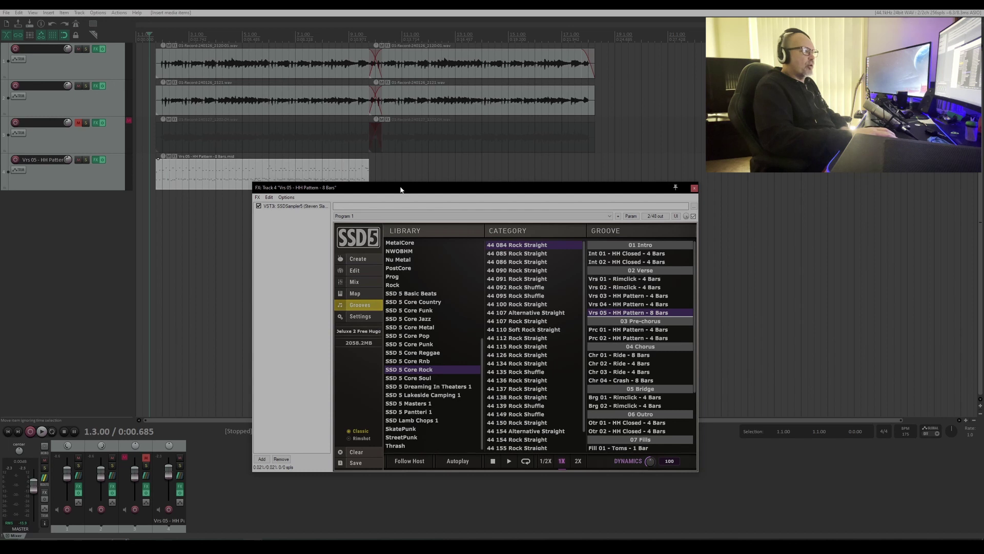
Move the plugin window clear of track 4 and open the Vrs 05 groove item in the MIDI editor, enlarged around its first bars
drag(401, 190, 605, 246)
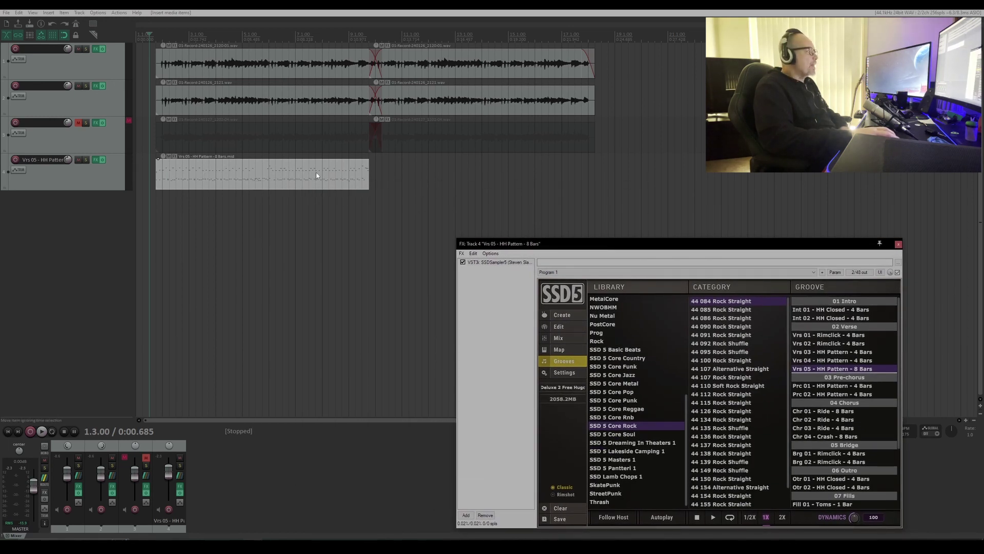
double_click(170, 177)
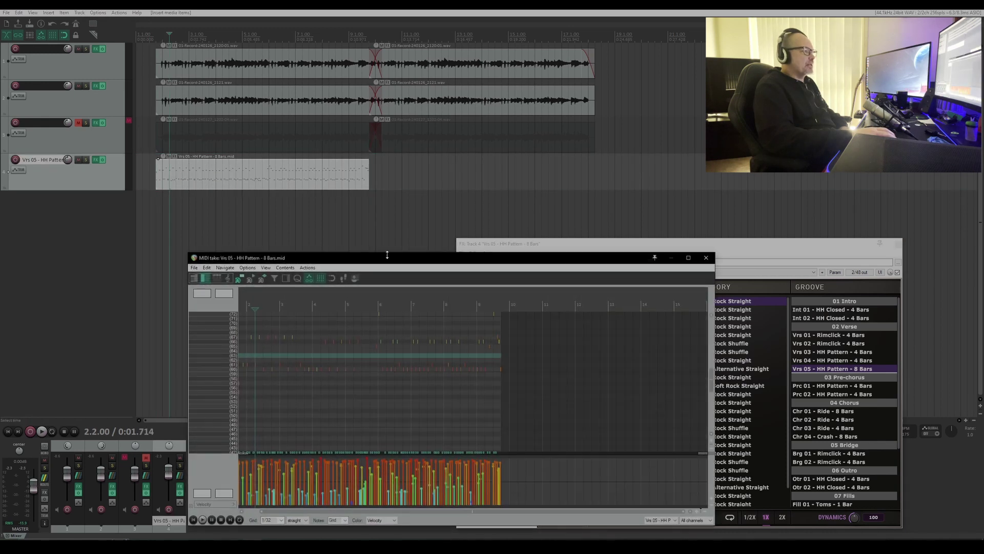
drag(391, 261, 391, 174)
scroll(373, 266, up, 6)
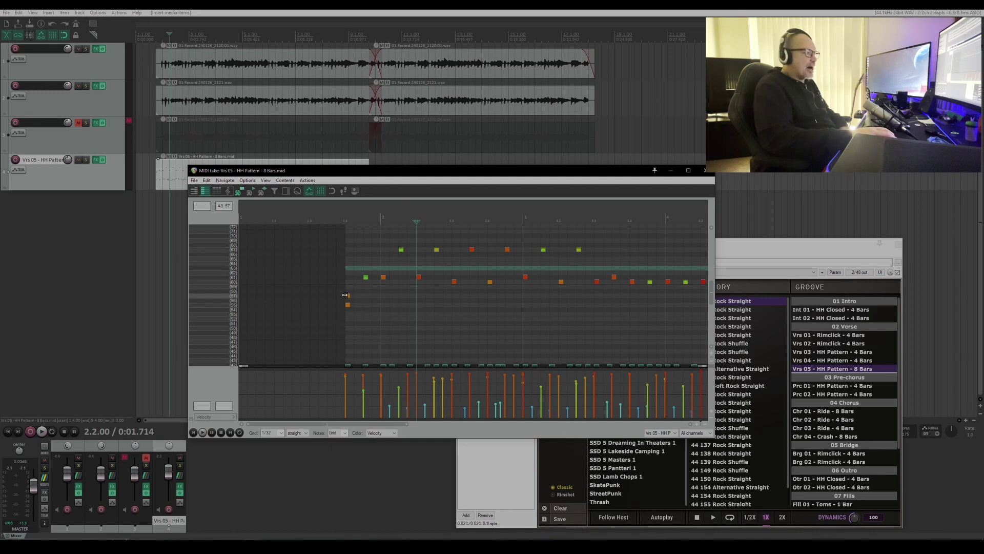
Show the drum kit view in the plugin and arrange its window and the MIDI editor so both can be seen
click(731, 258)
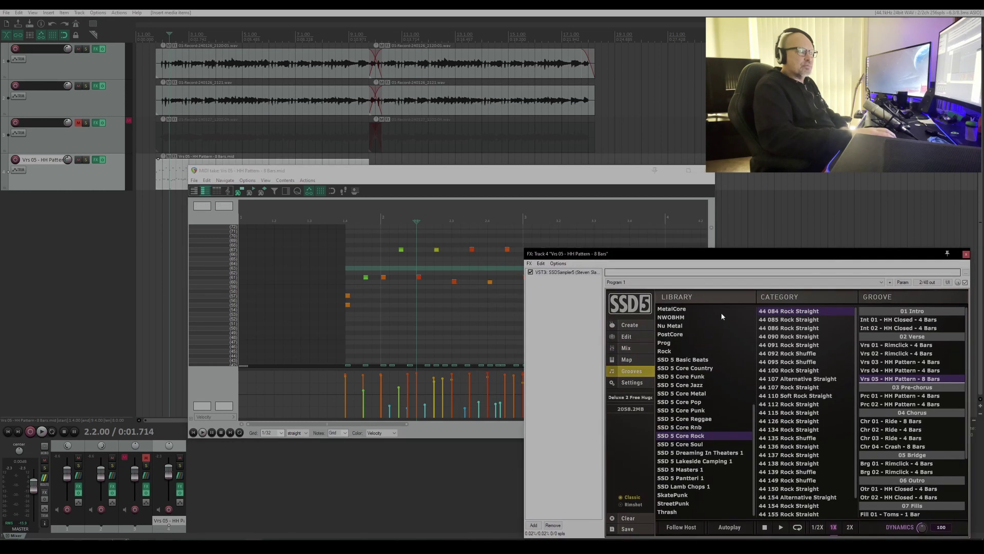
click(621, 324)
click(598, 174)
drag(598, 175, 441, 100)
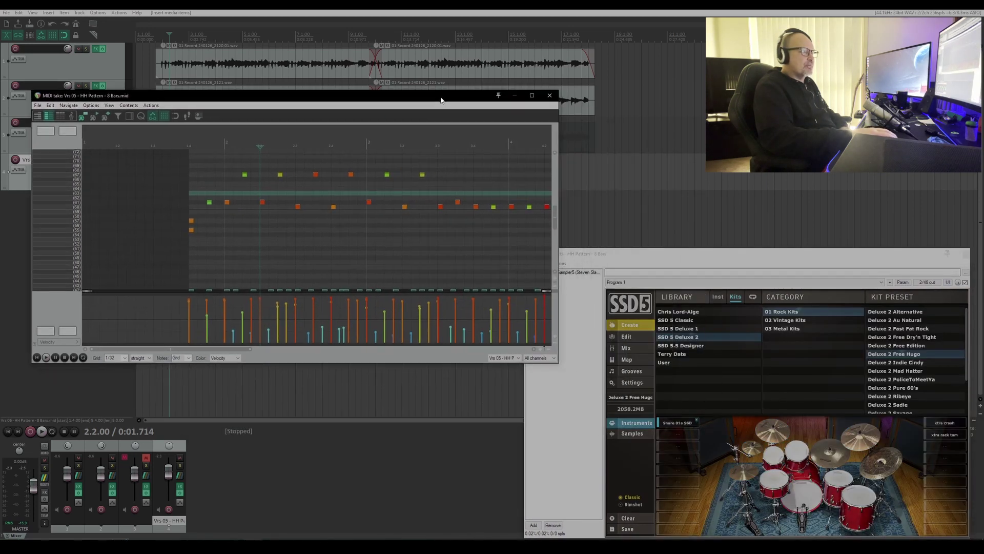
Audition the groove's two stacked opening notes repeatedly, along with the first note on row 61, to identify their drums
click(191, 223)
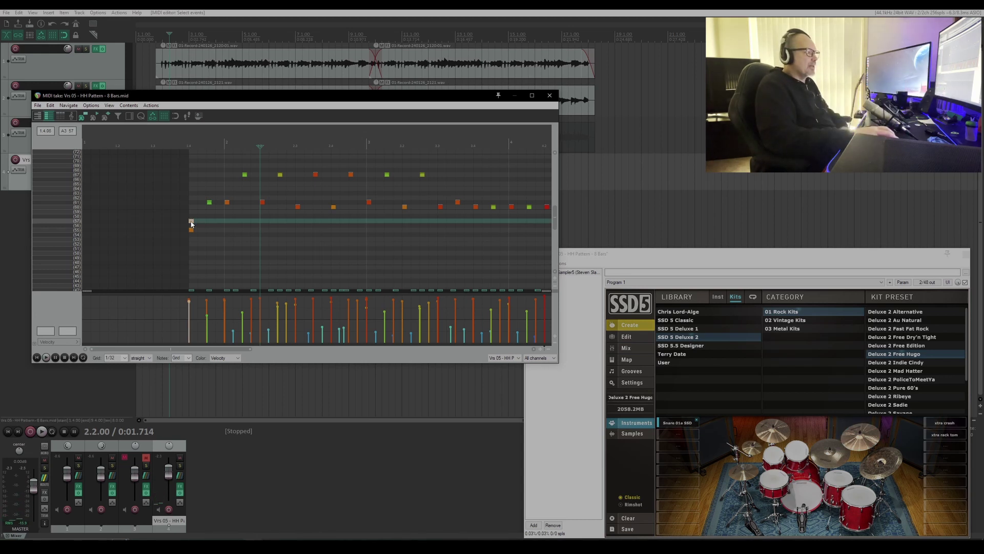
click(191, 223)
click(191, 231)
click(209, 202)
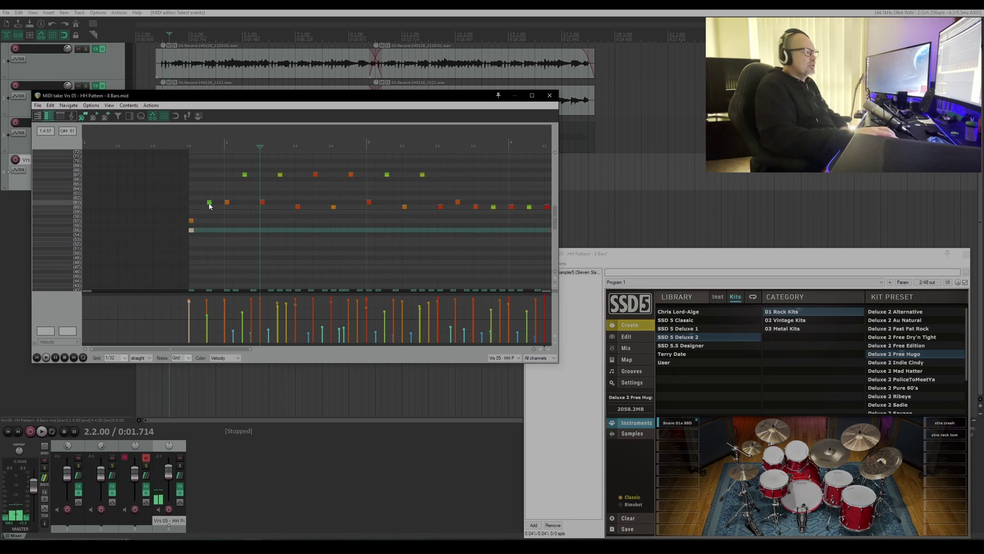
click(192, 222)
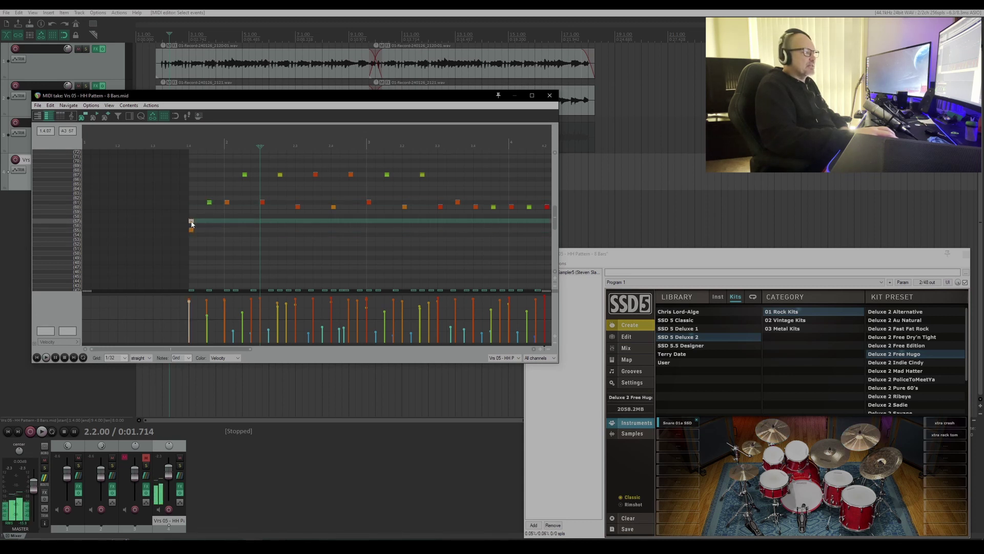
click(189, 231)
click(191, 222)
click(191, 230)
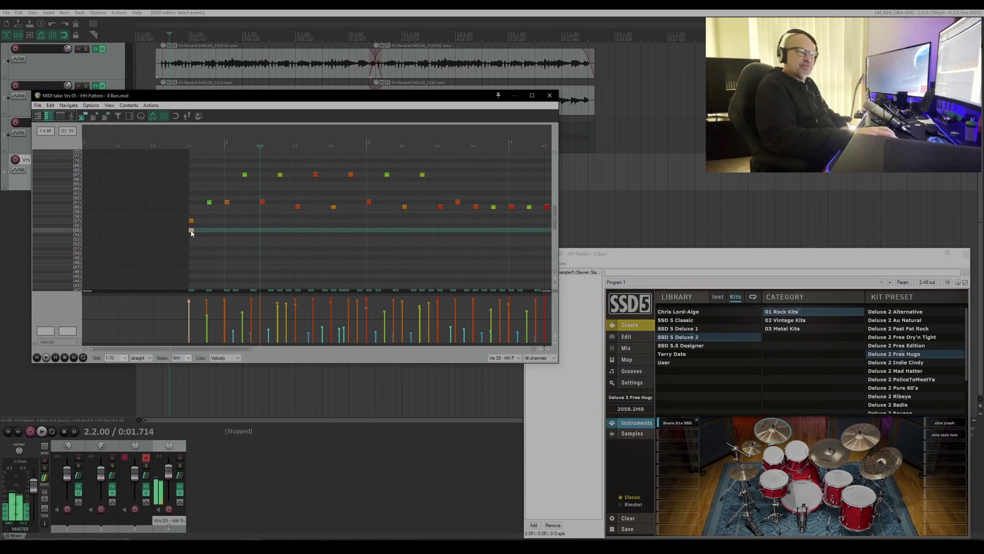
Audition the following notes on rows 67, 61 and 60, and bring the groove's lower note rows into view
click(244, 175)
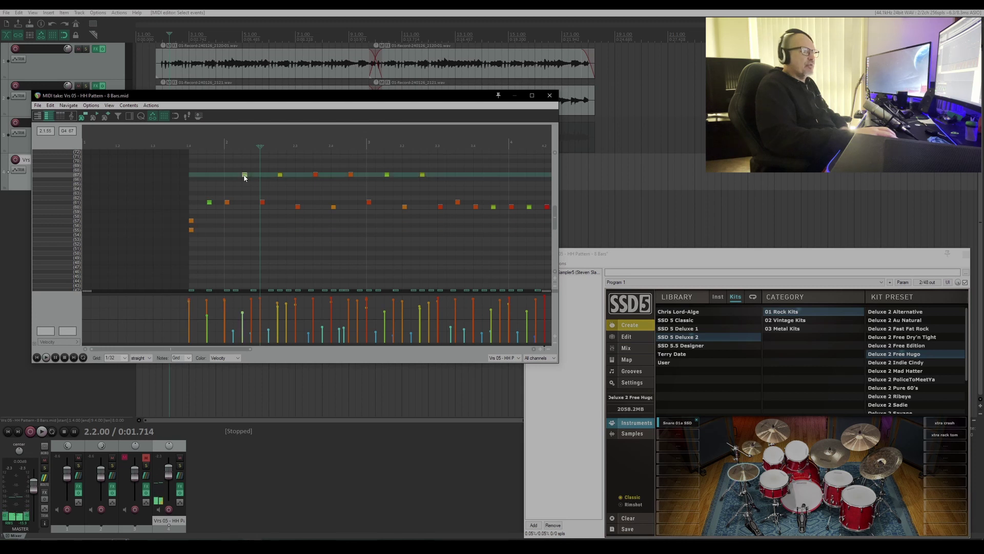
click(262, 203)
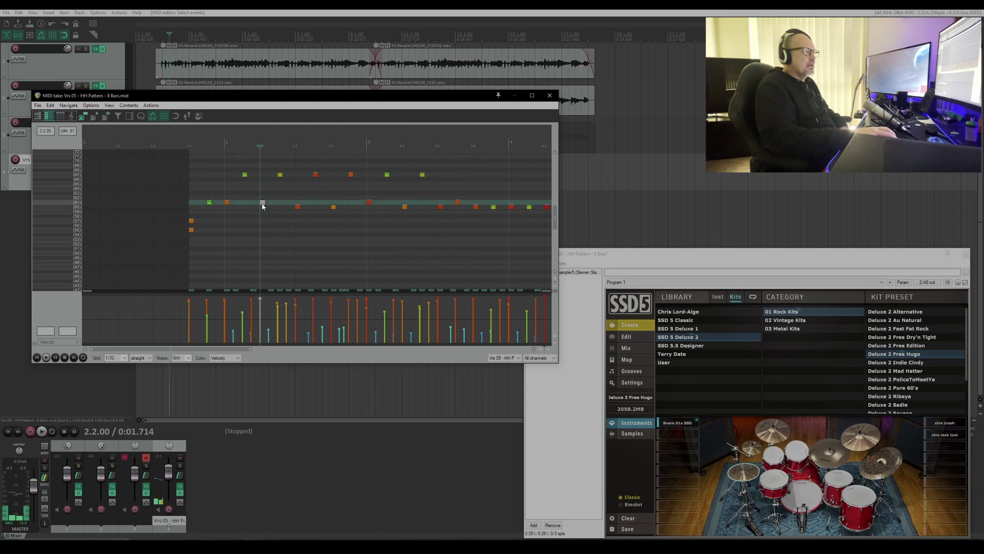
click(245, 174)
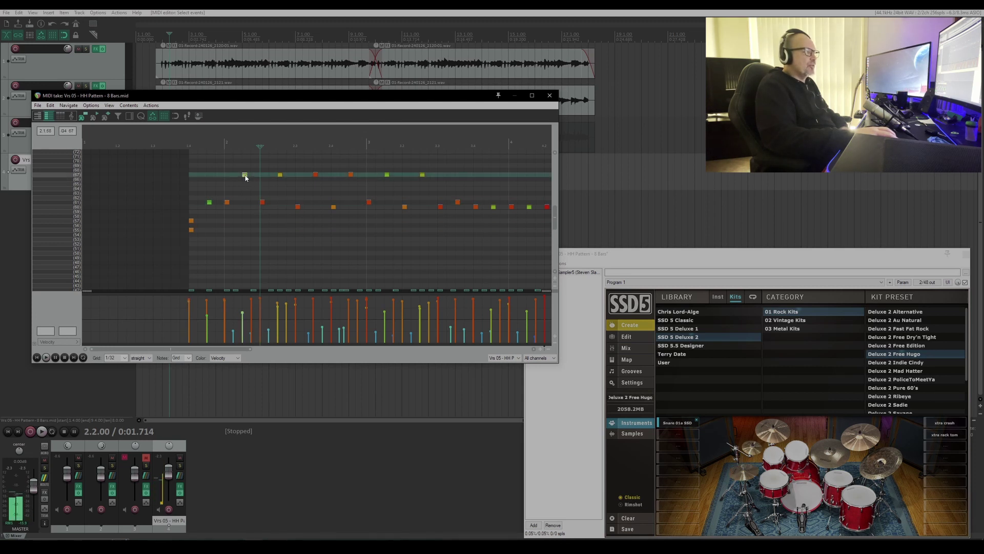
click(297, 207)
scroll(304, 208, down, 3)
scroll(55, 211, up, 4)
click(378, 198)
scroll(52, 234, down, 9)
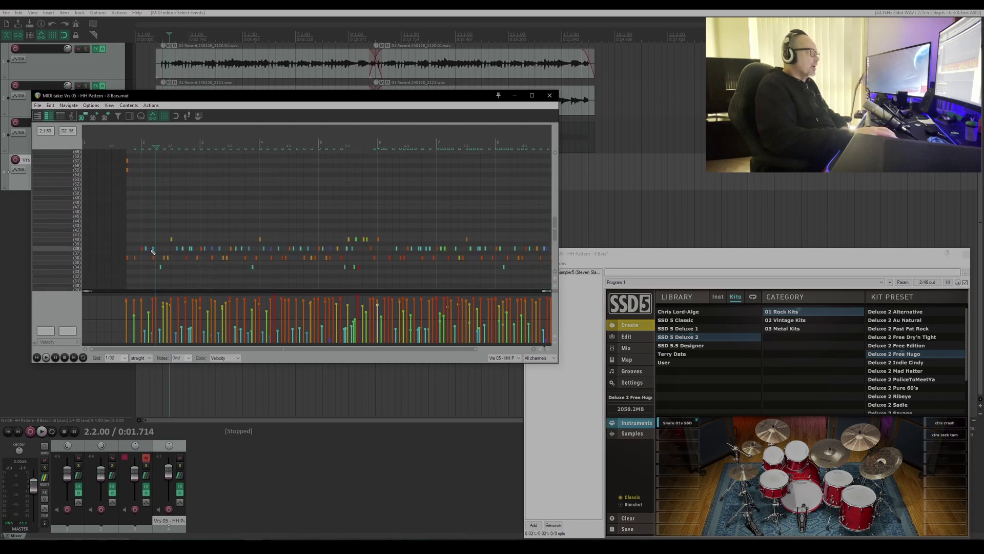
Audition the groove's first note on row 36 and further notes on rows 38 and 36 to identify their drums
double_click(128, 258)
double_click(128, 258)
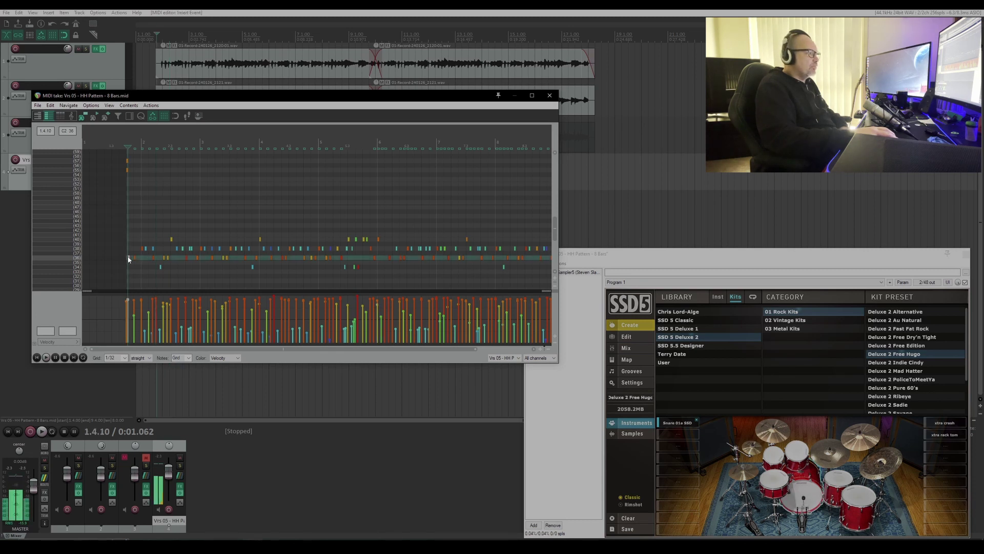
drag(128, 258, 126, 257)
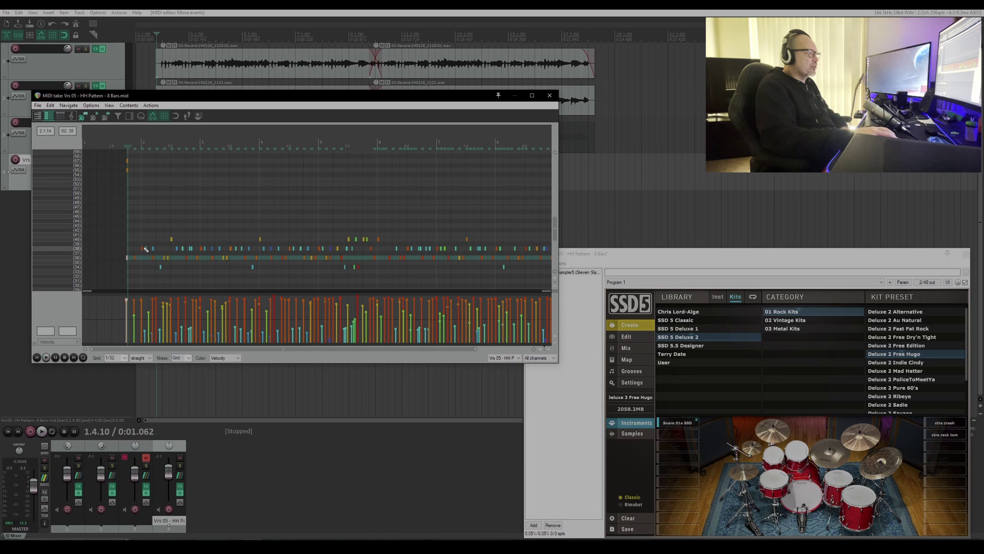
click(146, 249)
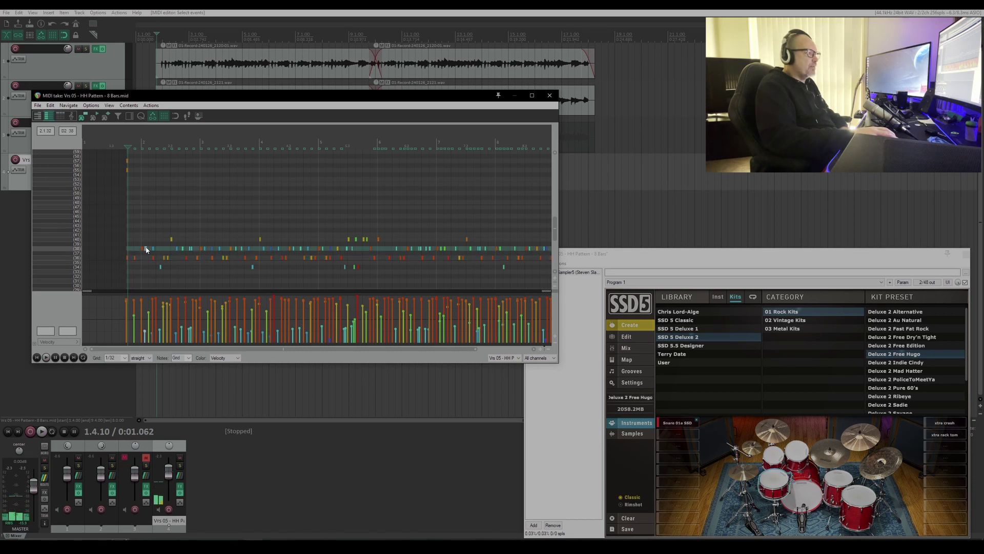
click(178, 250)
click(186, 257)
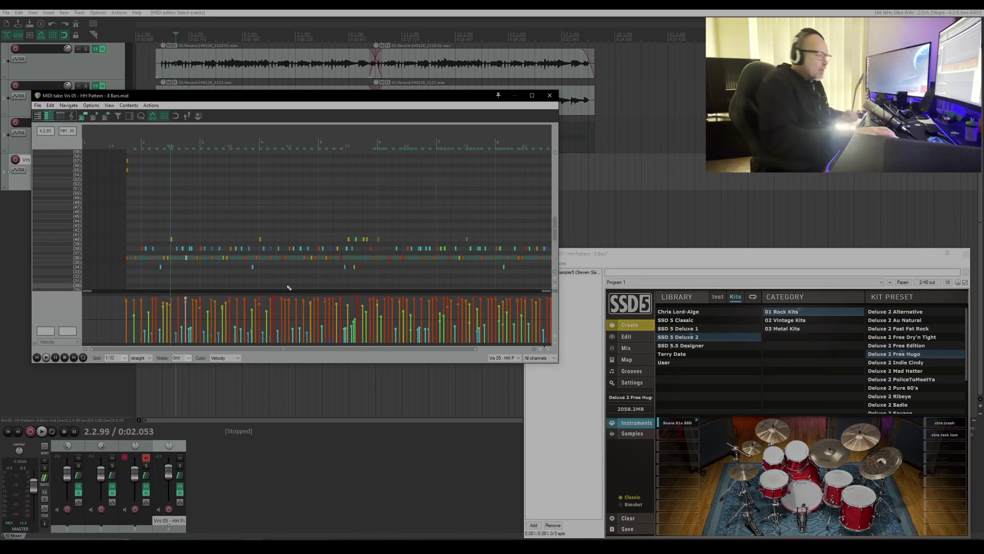
click(37, 357)
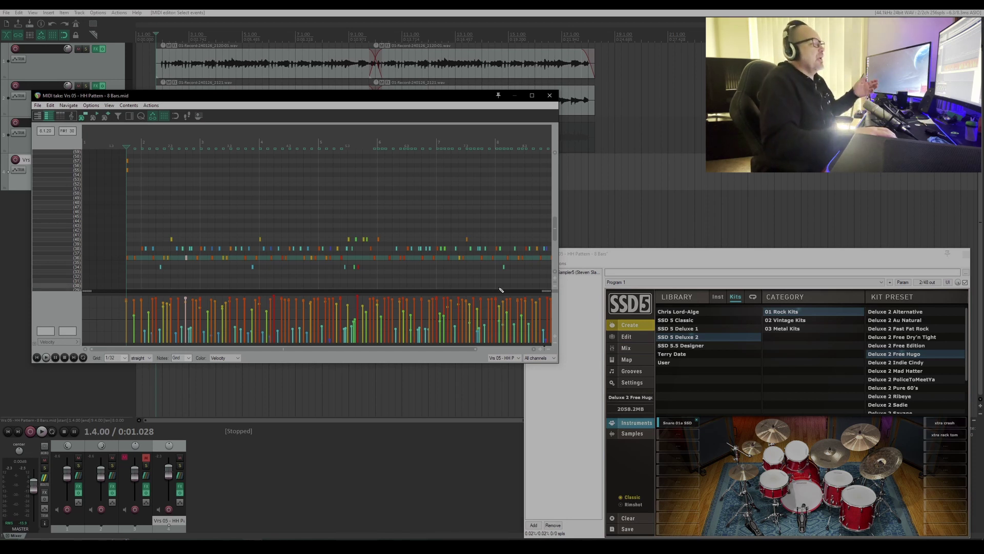
Enlarge the MIDI editor to show all of the groove's note rows and play the groove from its start
drag(555, 281, 554, 288)
drag(561, 365, 617, 475)
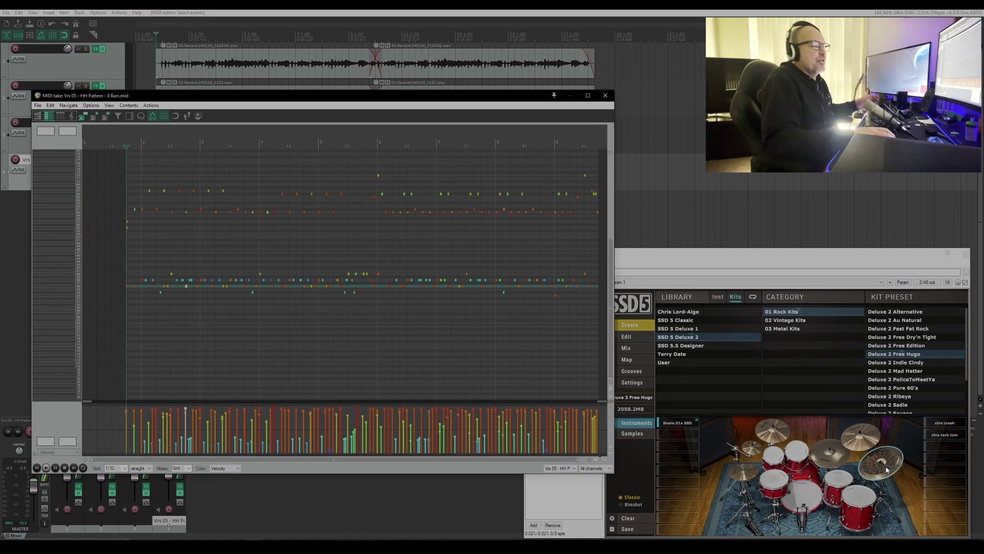
click(46, 468)
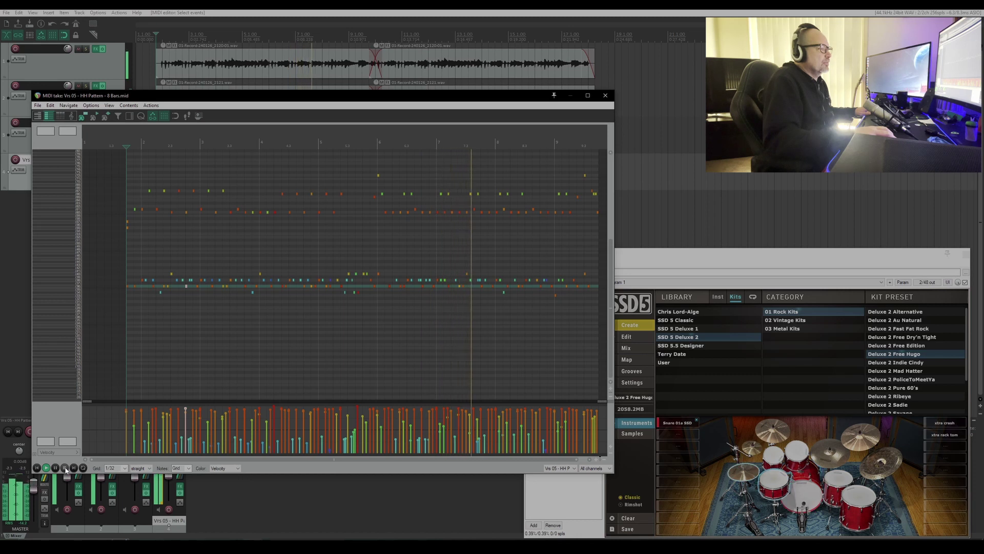
click(65, 468)
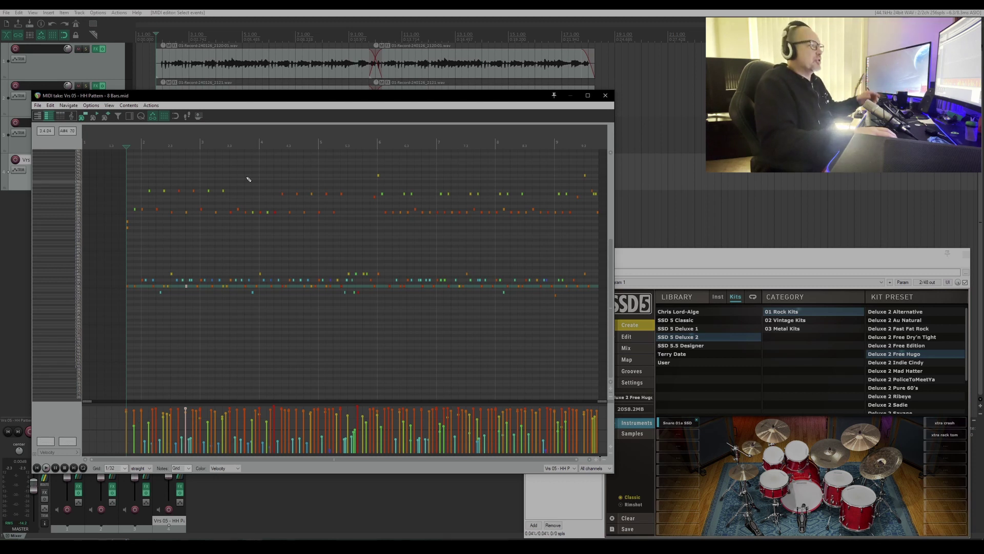
Close the MIDI editor and delete the Vrs 05 groove item from track 4
drag(350, 99, 343, 105)
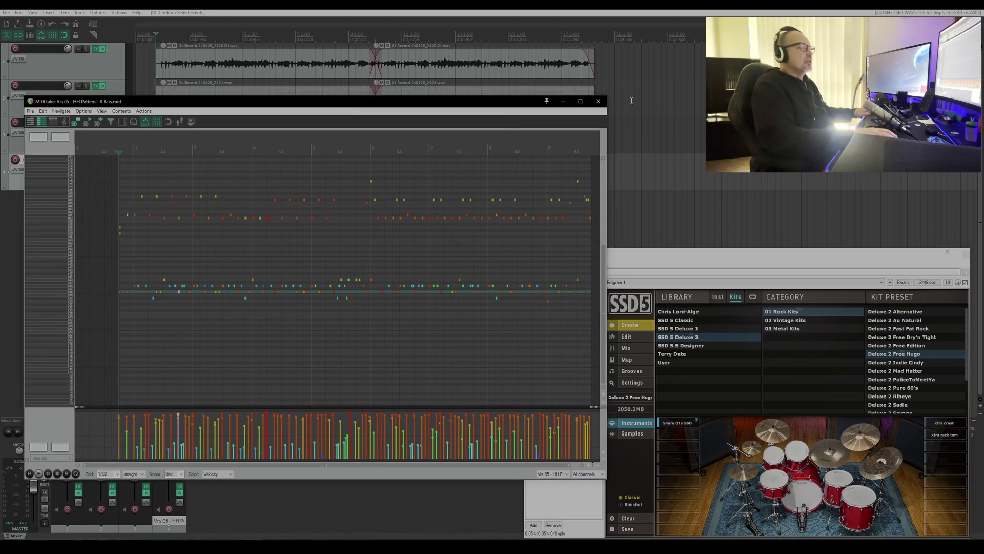
click(600, 102)
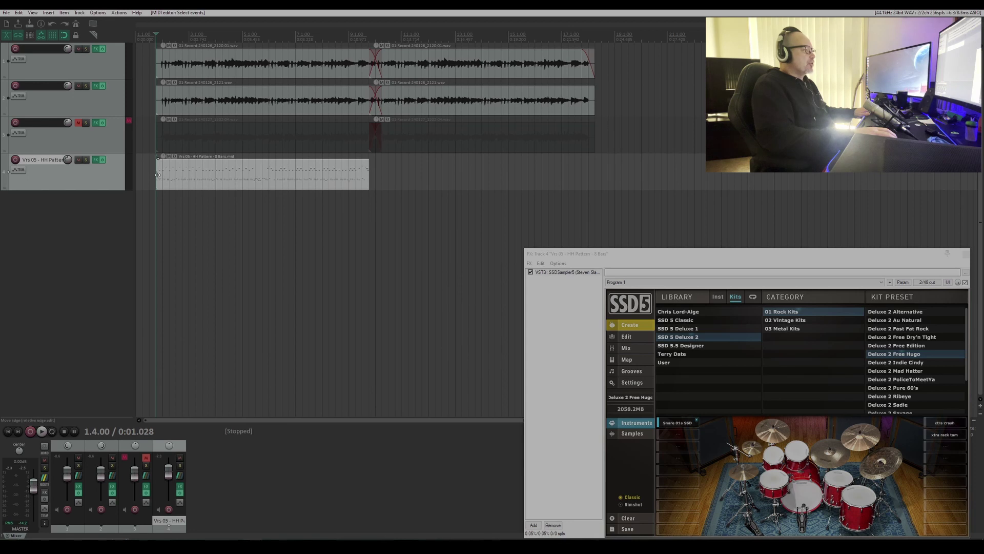
key(Delete)
Centre the plugin window, show its groove library and audition Vrs 04 - HH Pattern - 4 Bars from 44 084 Rock Straight
drag(764, 253, 497, 175)
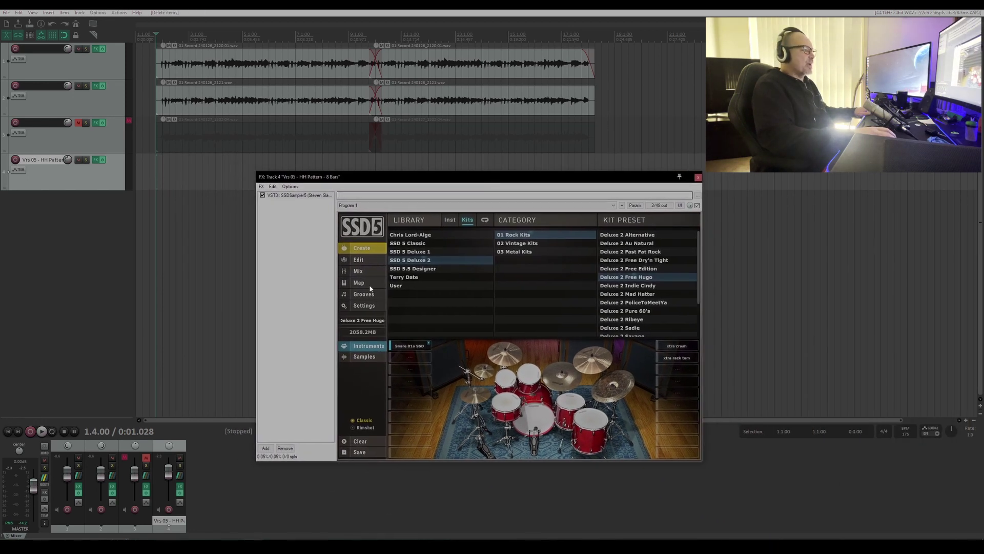
click(362, 295)
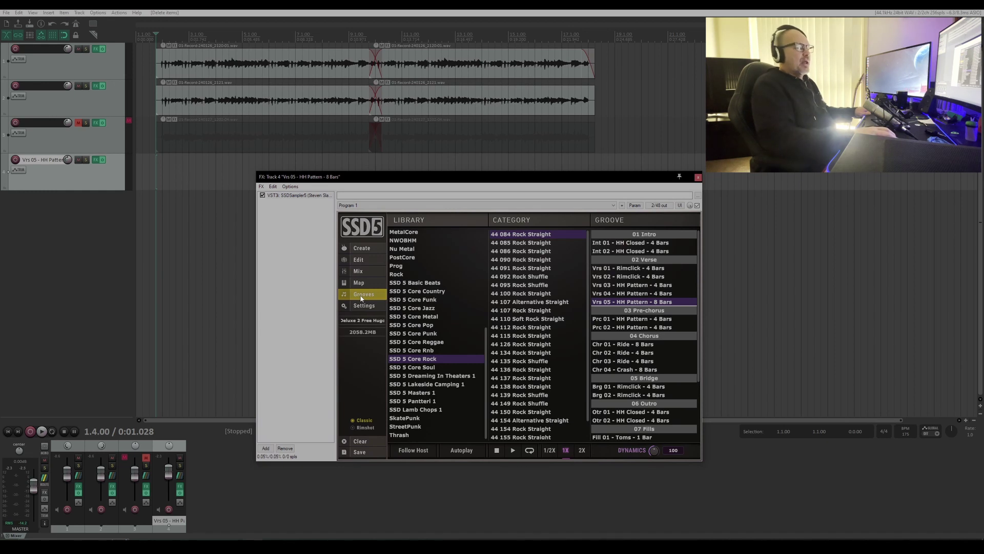
click(639, 294)
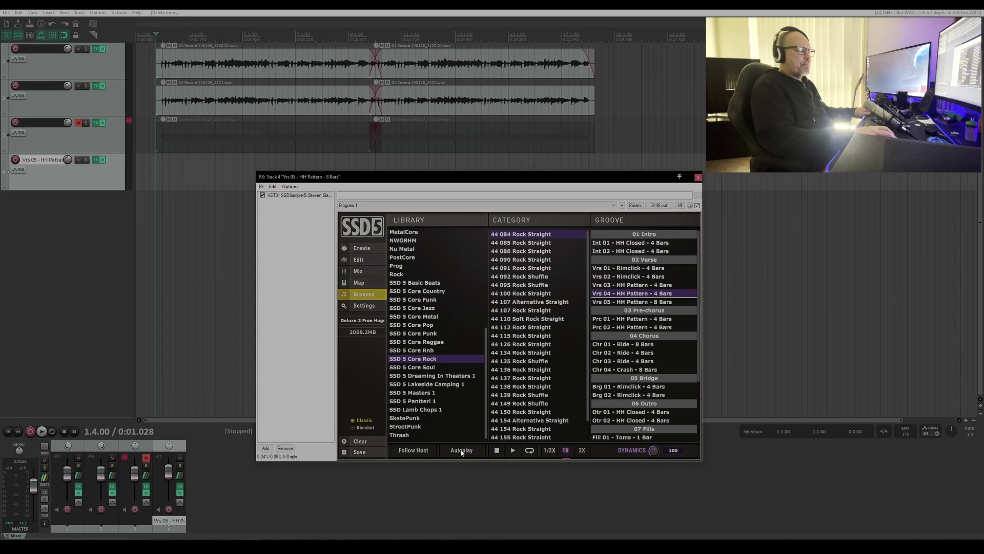
click(514, 450)
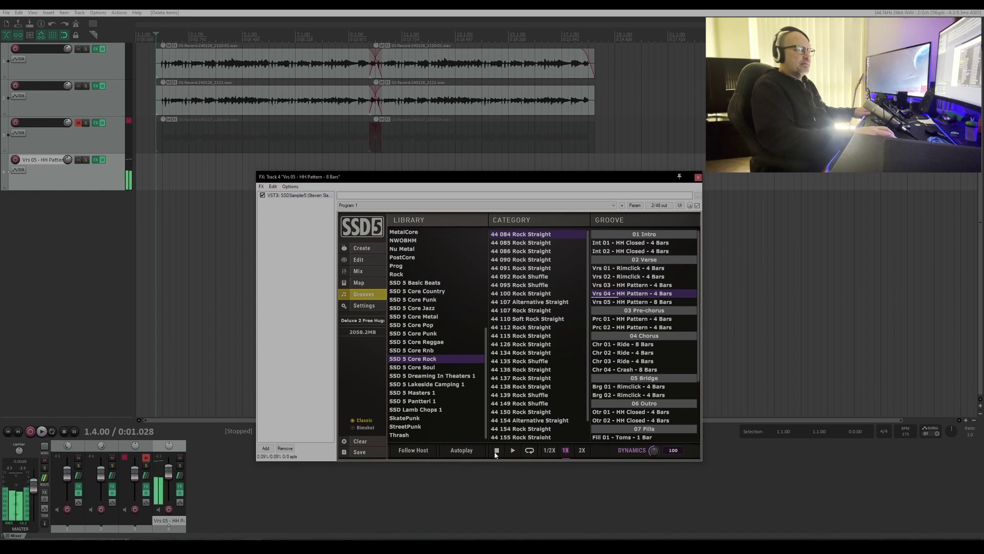
click(496, 451)
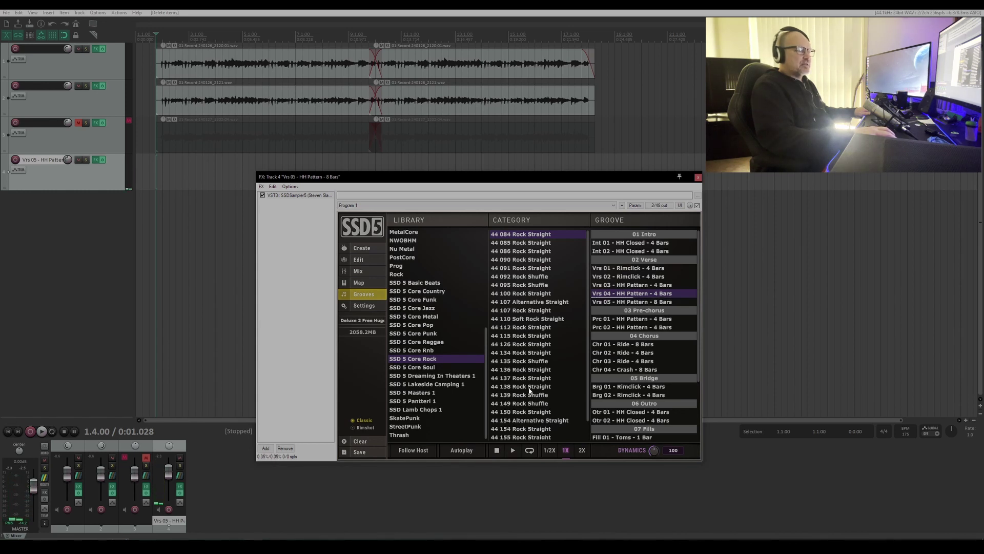
Audition Vrs 03 - HH Closed - 4 Bars from the 44 138 Rock Straight category
click(530, 387)
click(641, 305)
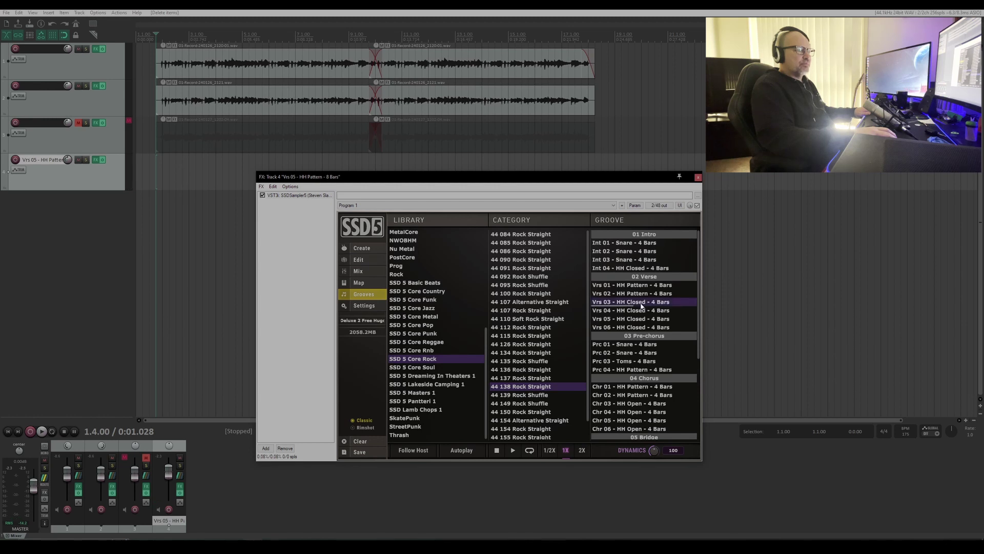
click(515, 455)
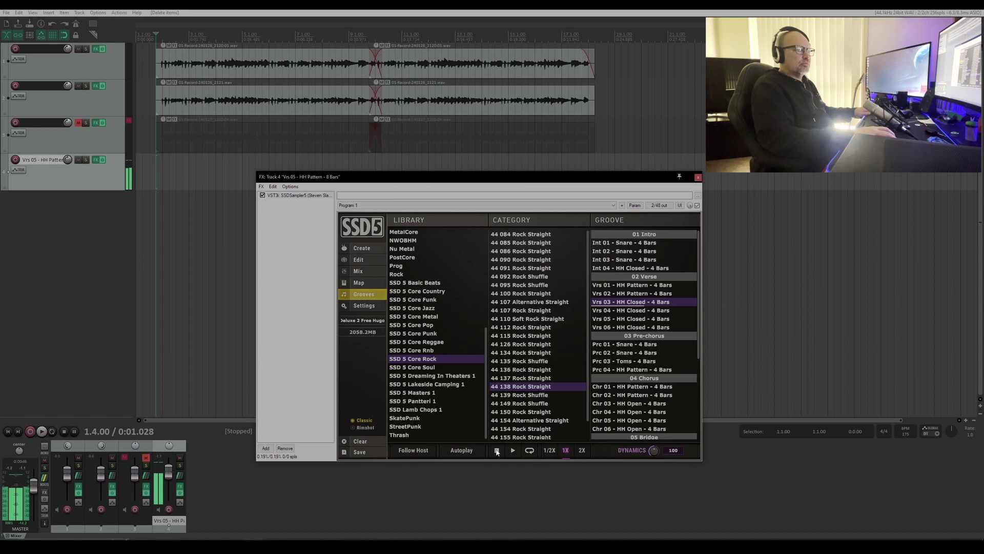
Audition verse grooves and Chr 03 - HH Open 4 Bars from the 44 155 Rock Straight category
scroll(526, 352, down, 1)
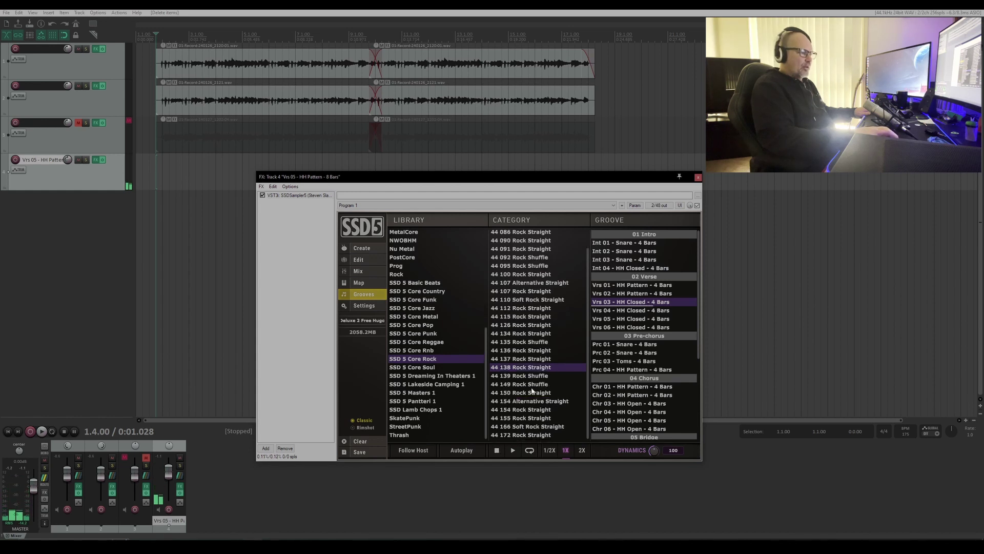
click(530, 417)
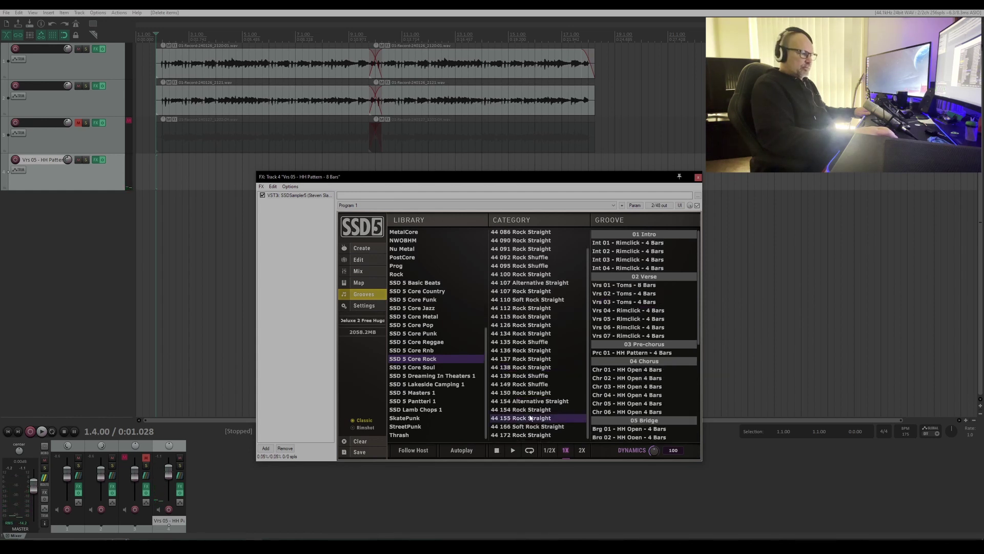
click(512, 450)
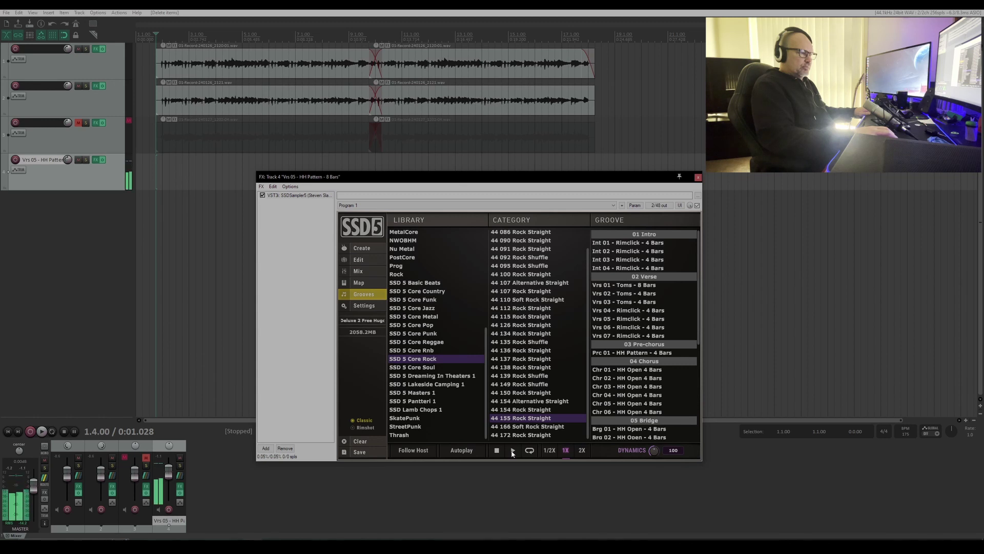
click(638, 318)
click(637, 294)
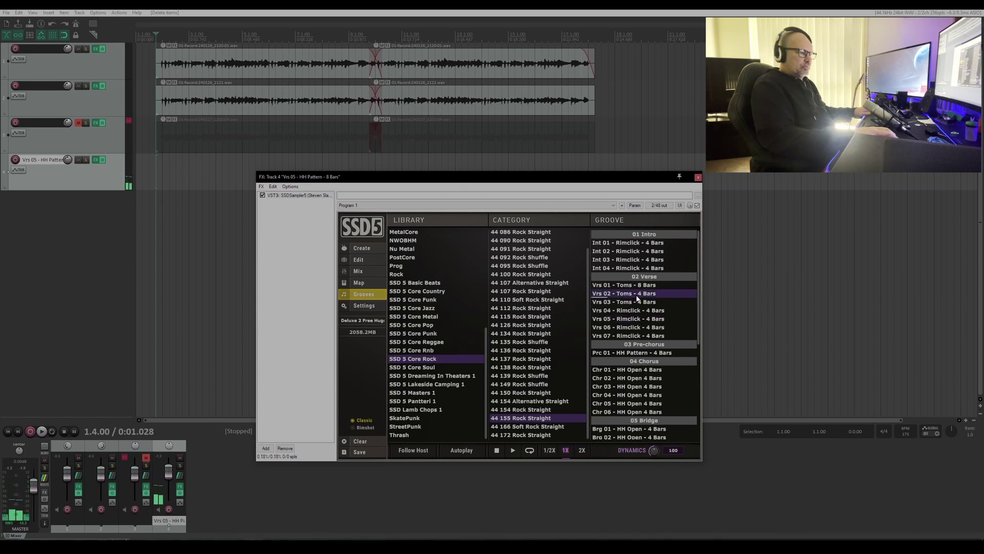
click(630, 388)
click(513, 451)
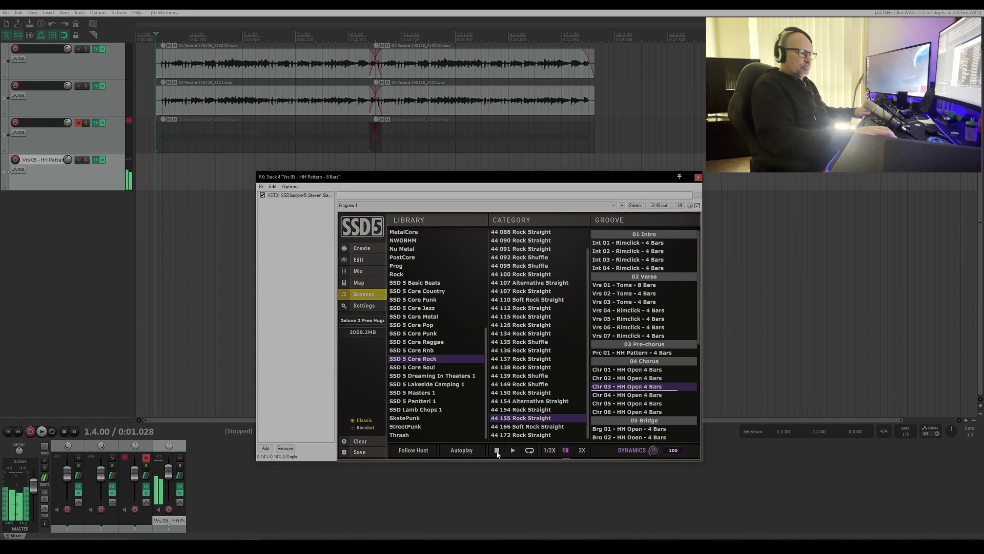
click(497, 451)
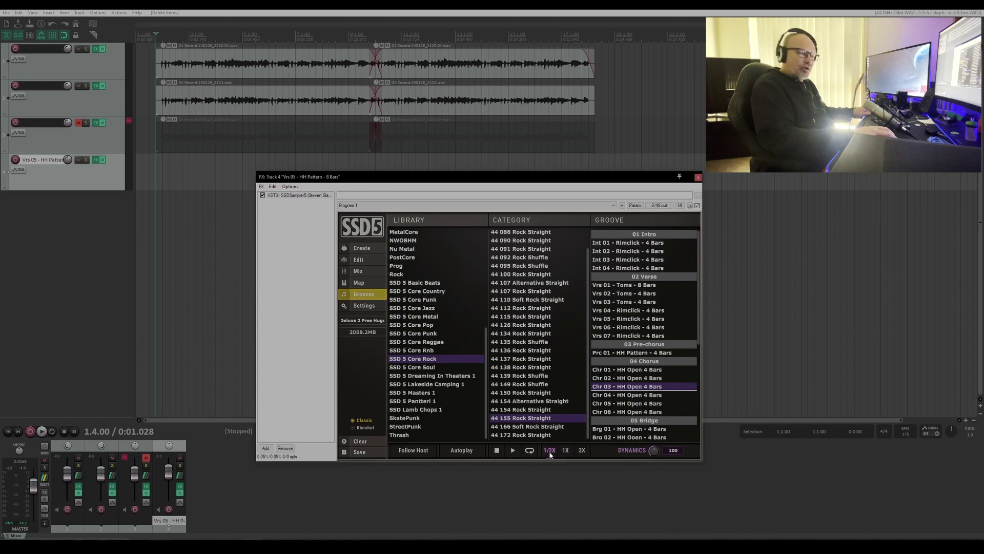
Set groove playback to 1/2X, place Chr 03 - HH Open 4 Bars on track 4 and play it with the recorded tracks
click(512, 450)
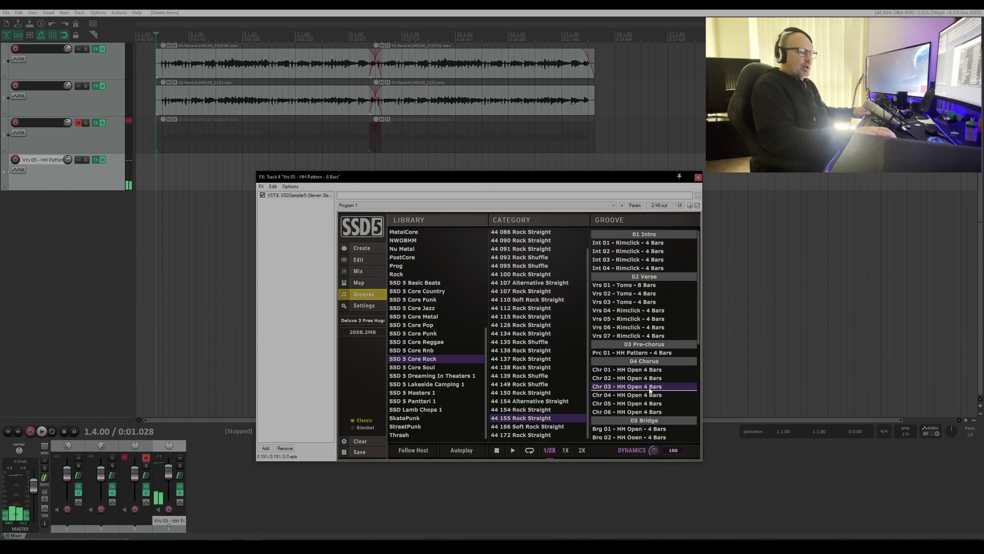
drag(635, 390, 183, 173)
key(space)
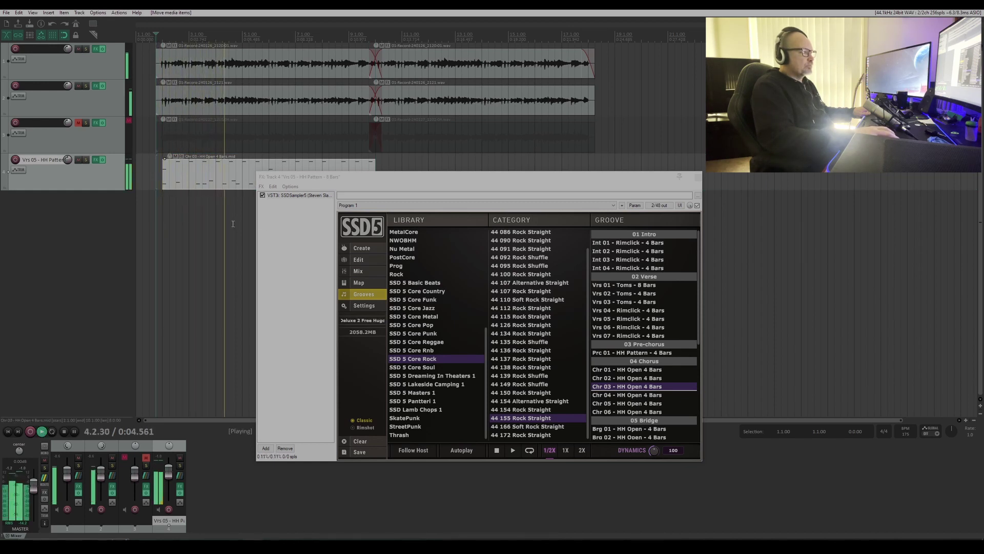
drag(426, 177, 444, 223)
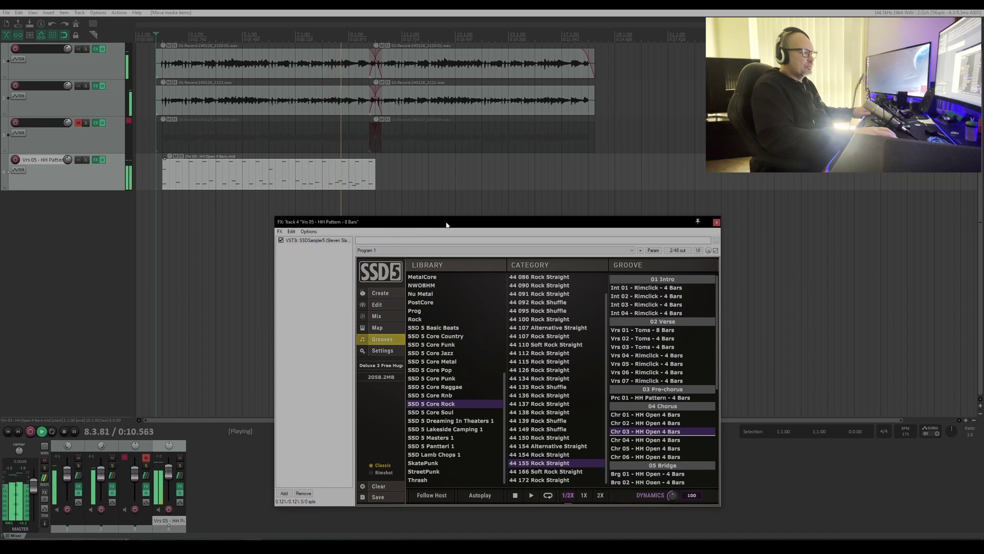
key(space)
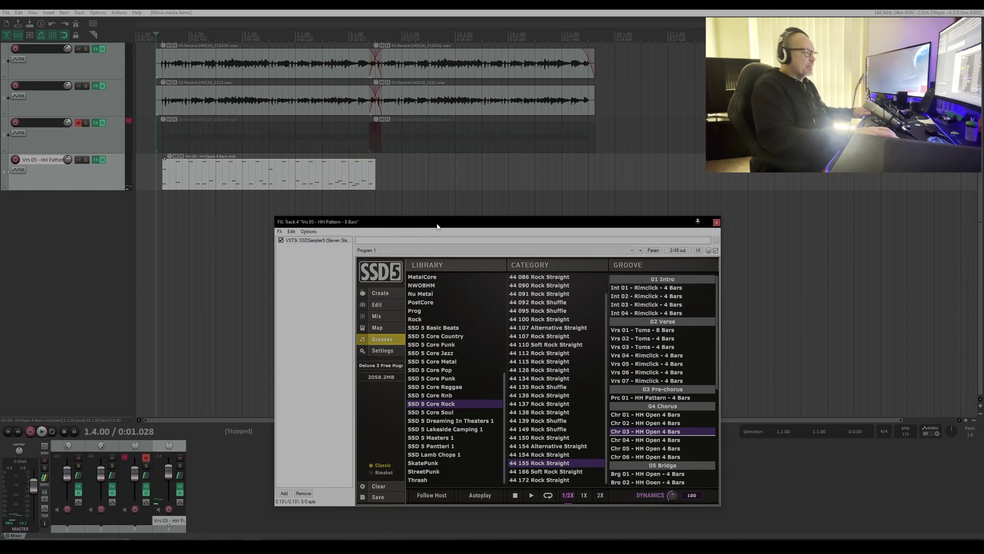
drag(438, 225, 411, 207)
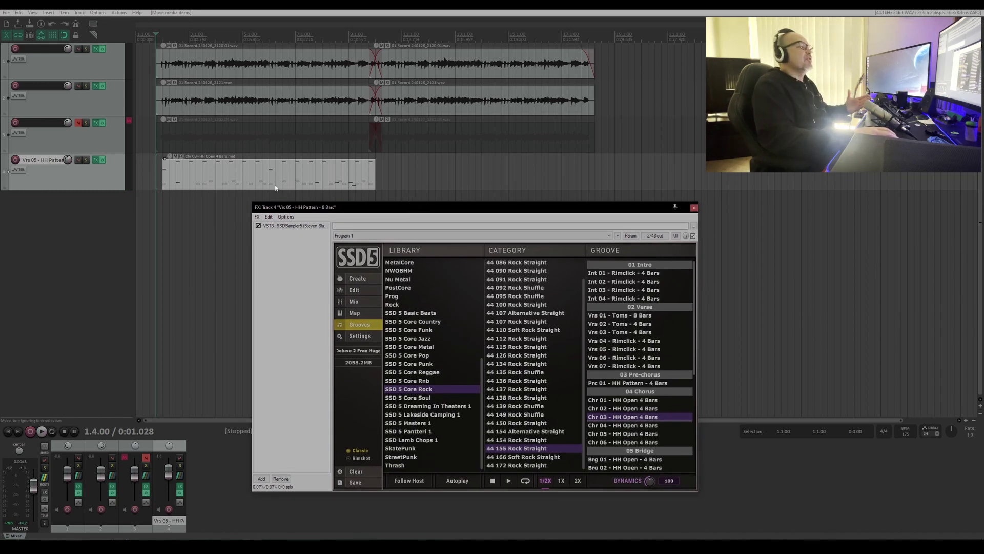
Replace the track 4 item with Chr 05 - Crash - 4 Bars from SSD 5 Core Metal, 44 123 Metal Straight, at bar 2, and play it
click(164, 174)
key(Delete)
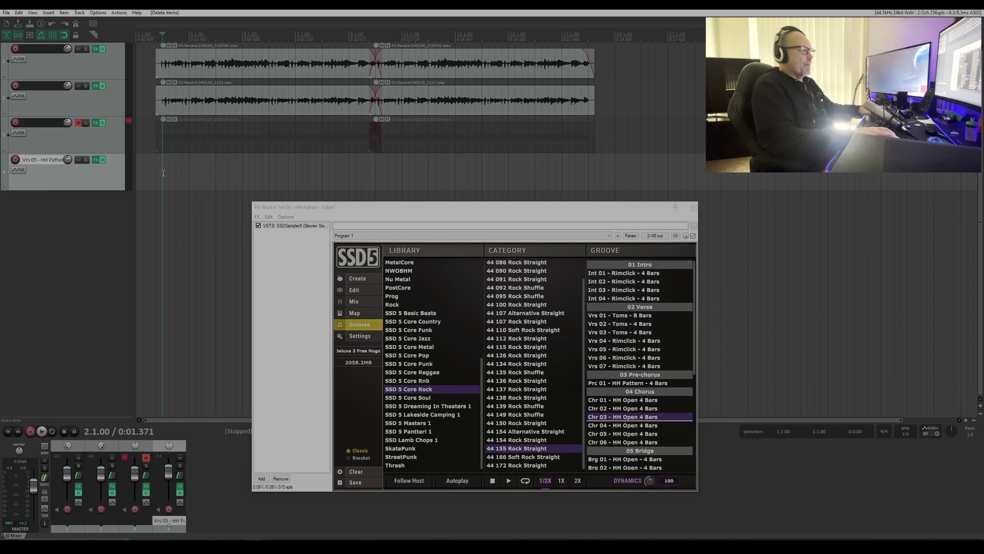
scroll(528, 345, up, 1)
scroll(529, 345, down, 1)
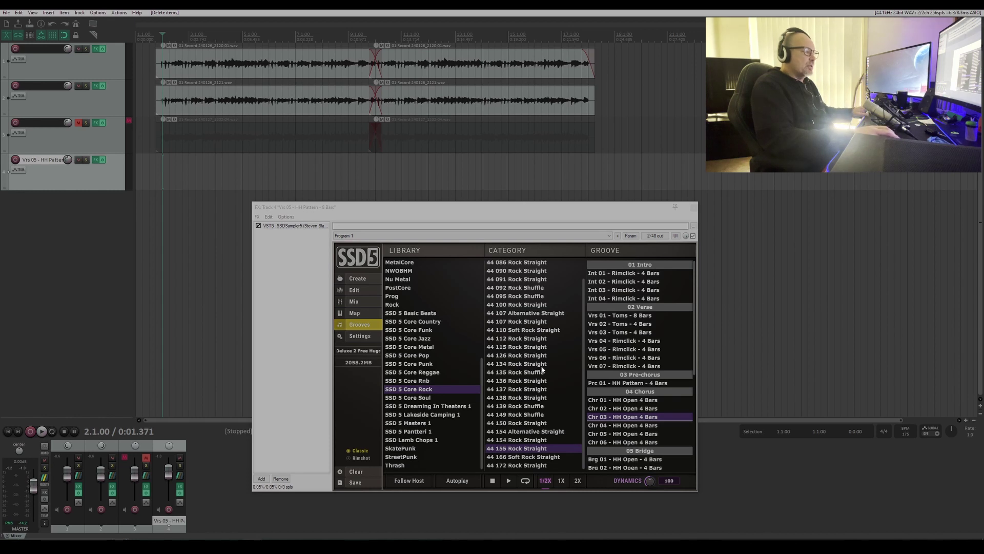
click(409, 347)
click(508, 480)
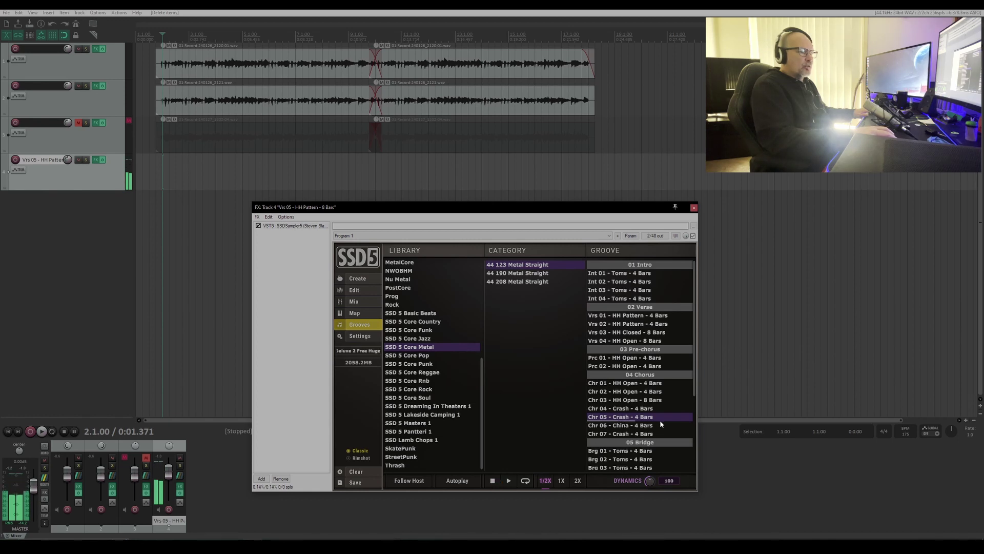
drag(641, 419, 161, 168)
key(space)
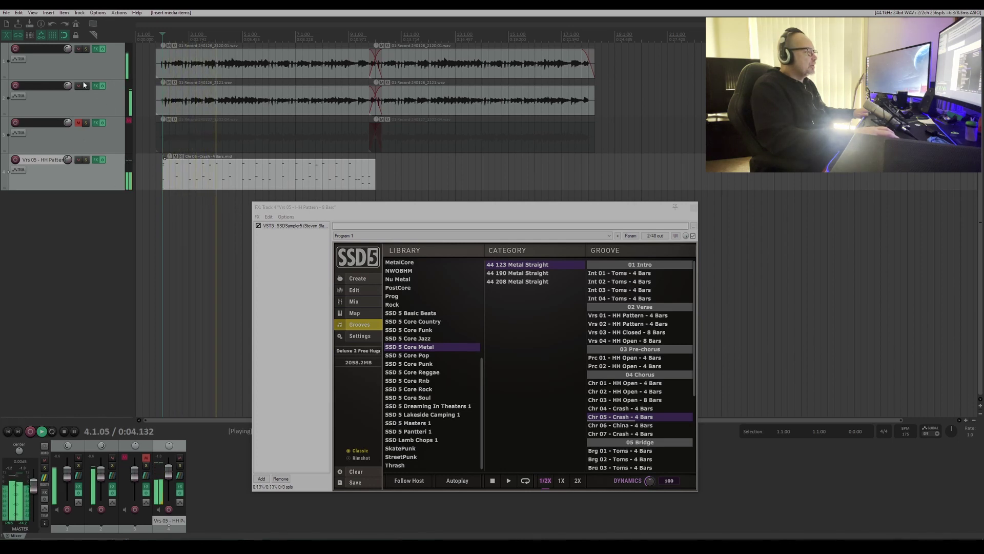
Adjust the volume of tracks 1 and 2 together against the drums and restart playback from bar 2
click(87, 66)
ctrl+click(68, 91)
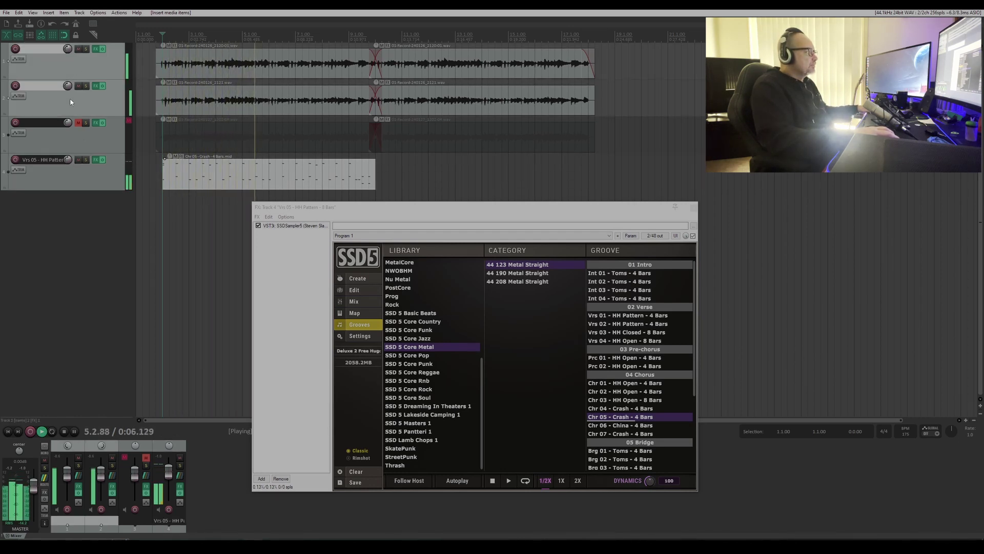
drag(68, 86, 68, 88)
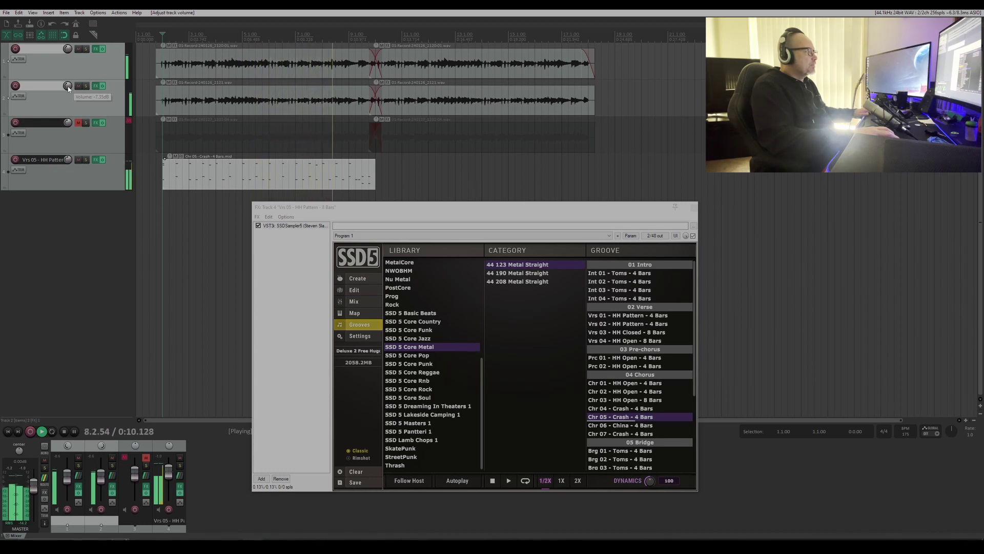
drag(68, 83, 68, 78)
key(space)
key(space)
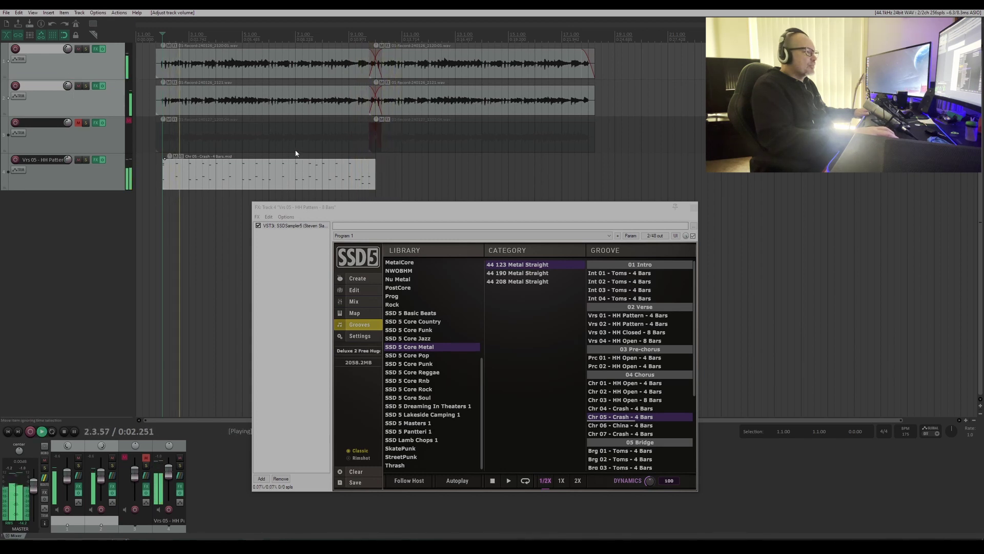
View the SSD5 kit page during playback, stop the song and return to the grooves library
click(357, 278)
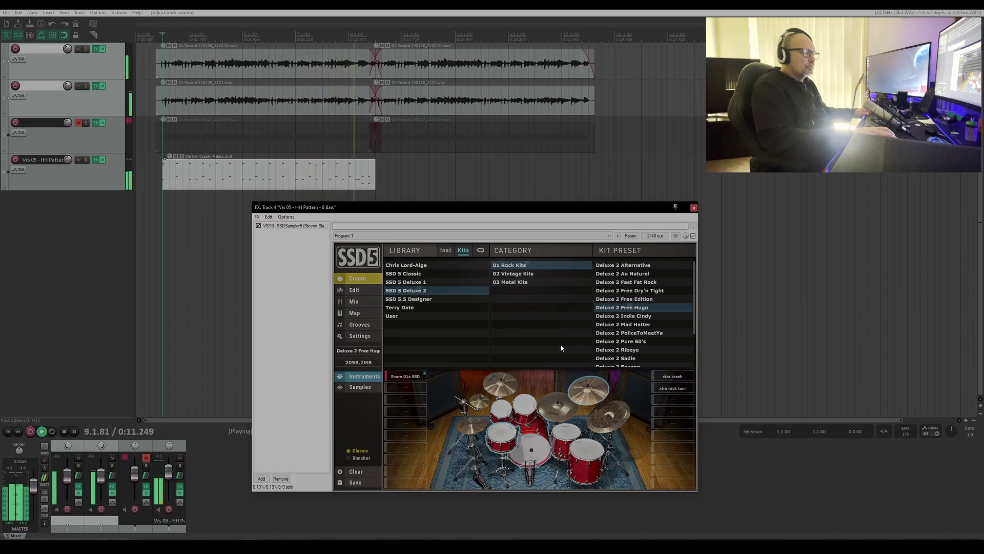
key(space)
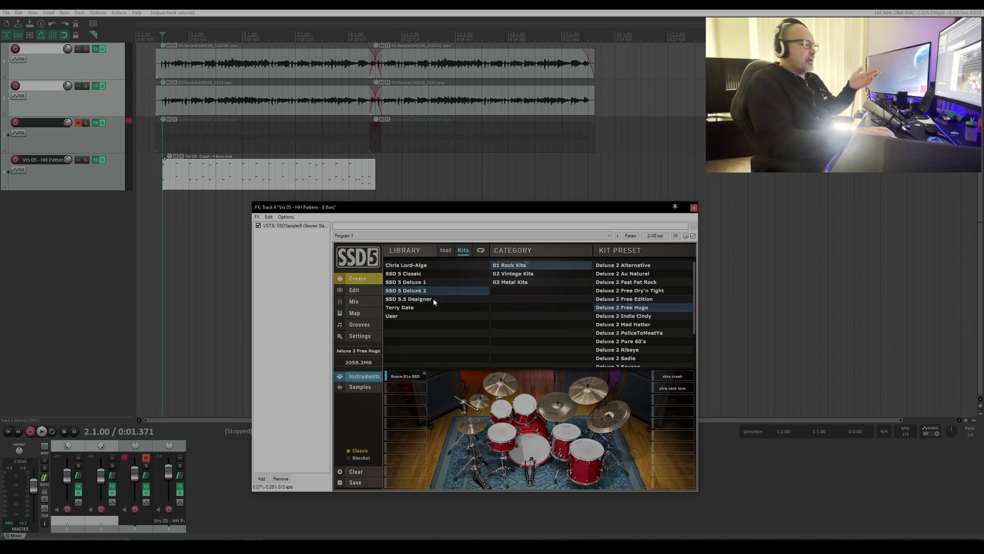
click(358, 324)
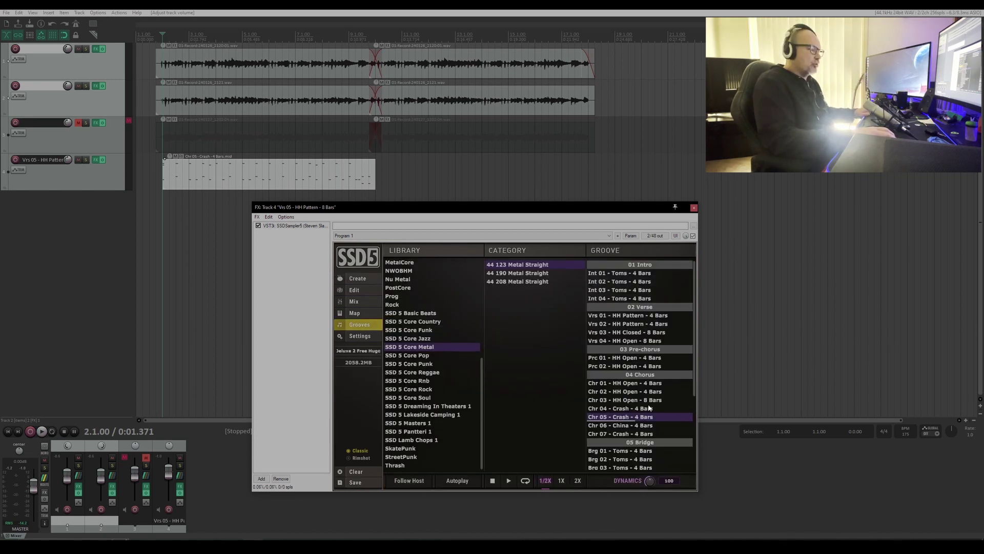
Delete the Chr 05 - Crash - 4 Bars groove from track 4
click(162, 173)
key(Delete)
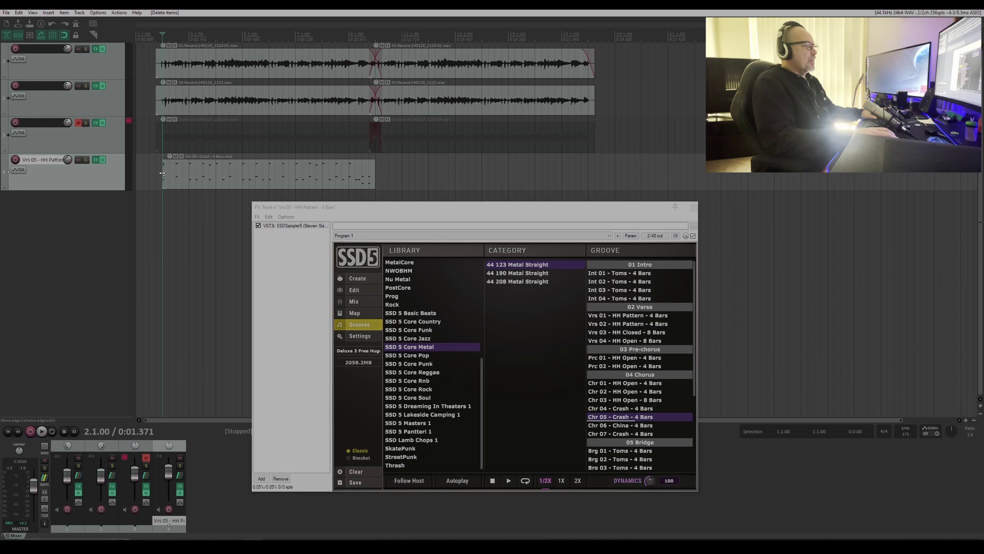
key(space)
key(space)
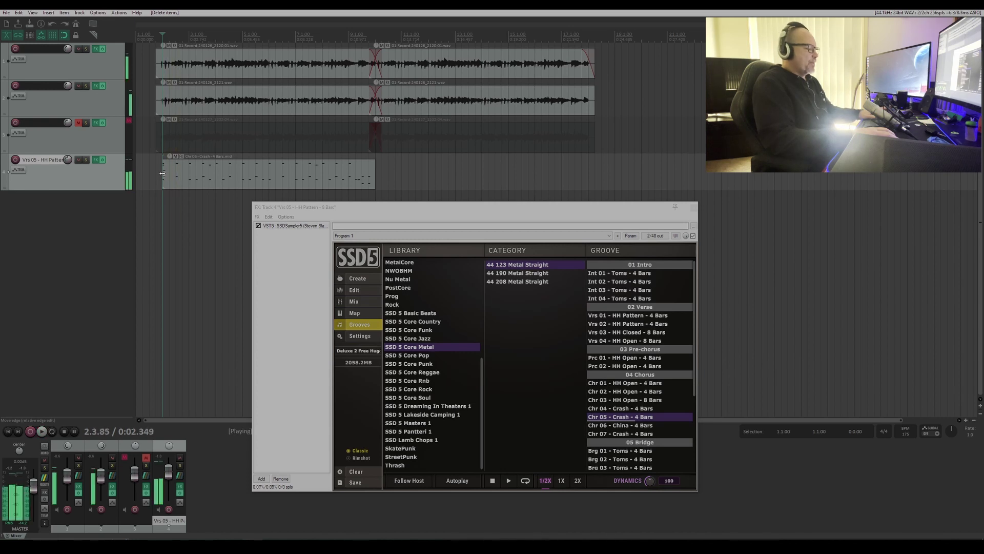
click(162, 173)
key(Delete)
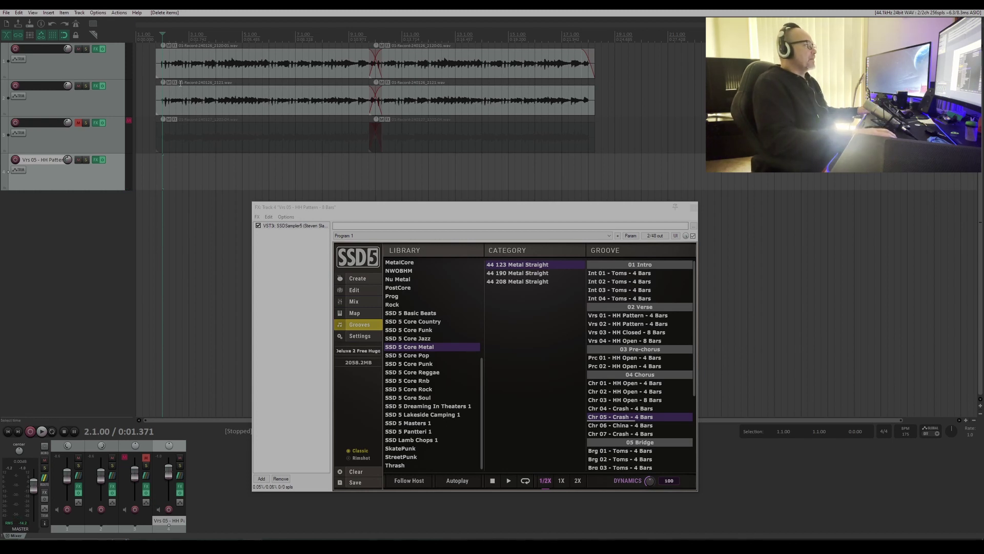
Play the recorded tracks without drums from bar 2 and mark out the four-bar section with the cursor at bars 6 and 2
key(space)
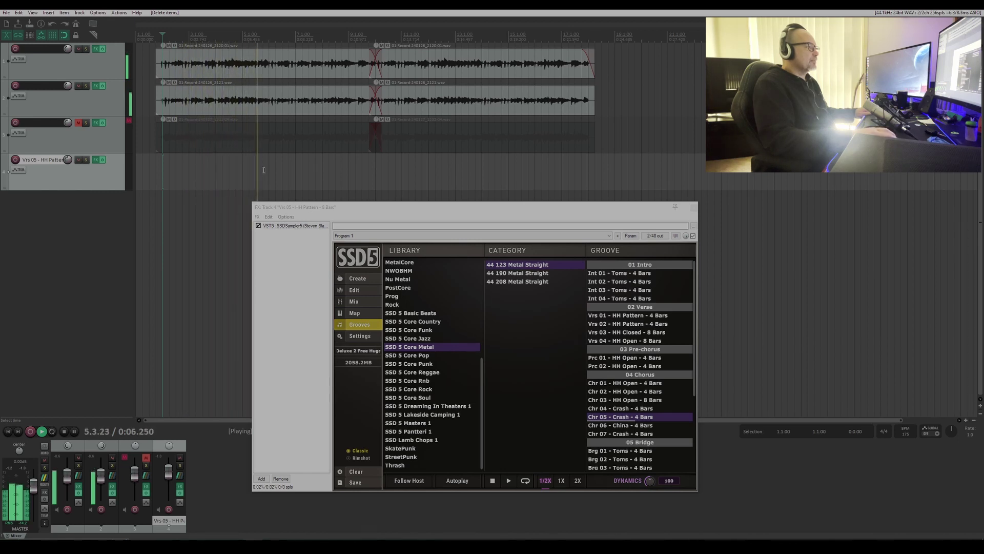
key(space)
click(270, 40)
click(162, 45)
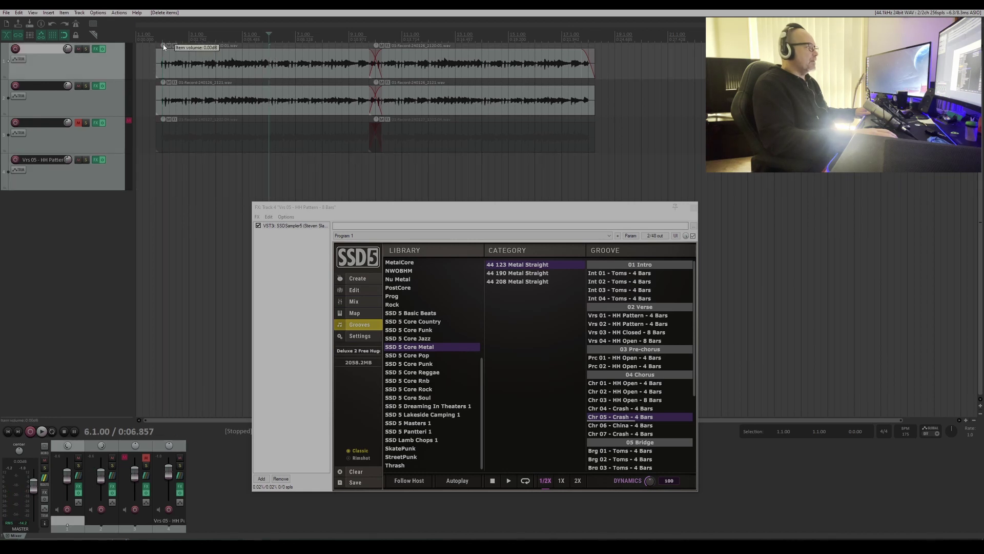
click(269, 37)
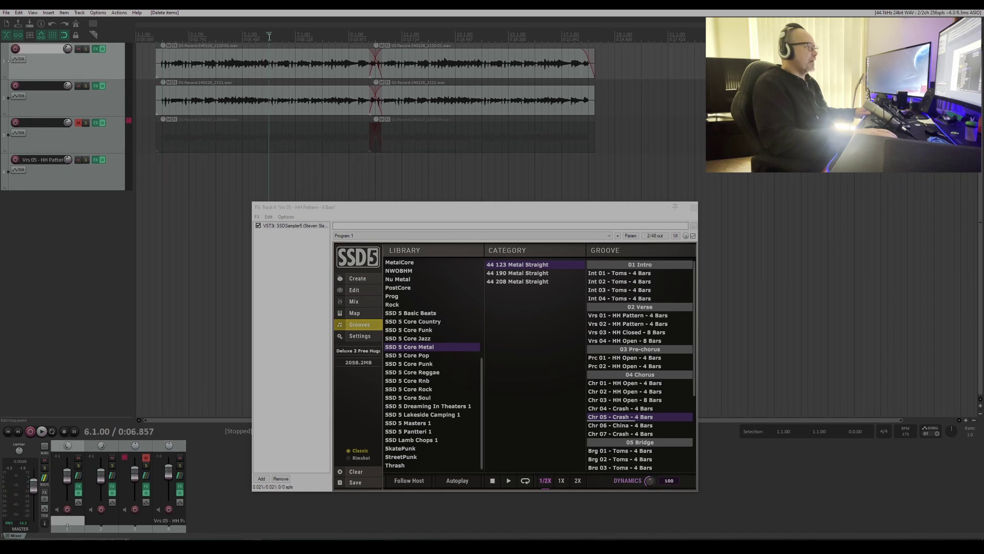
click(161, 37)
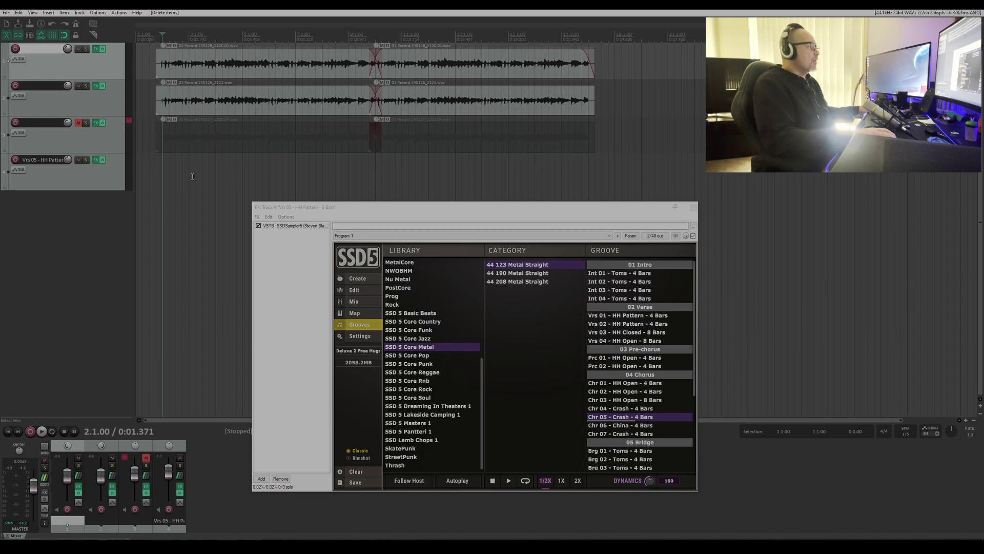
Draw an empty MIDI item on track 4 between bars 2 and 6 and open it in the MIDI editor
click(269, 39)
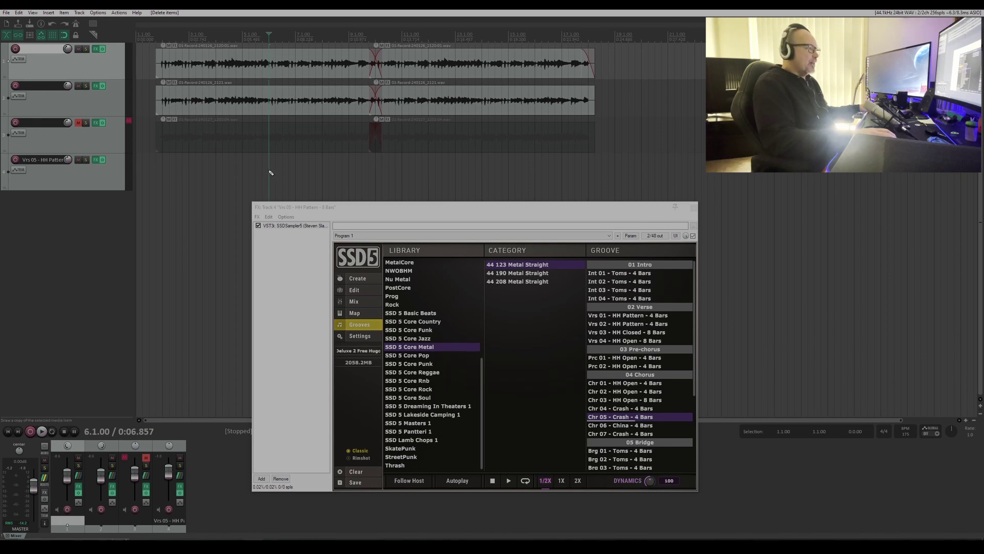
drag(271, 173, 165, 172)
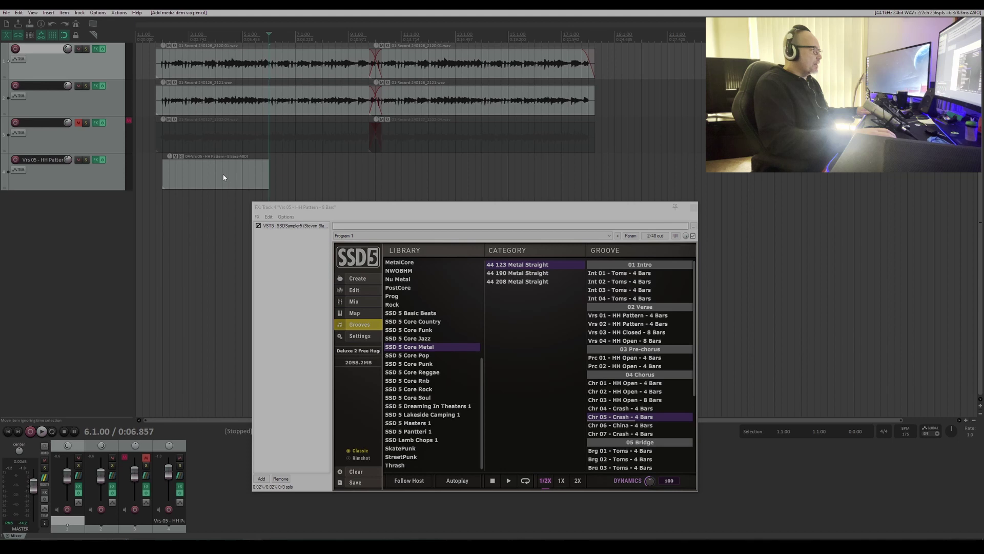
double_click(216, 177)
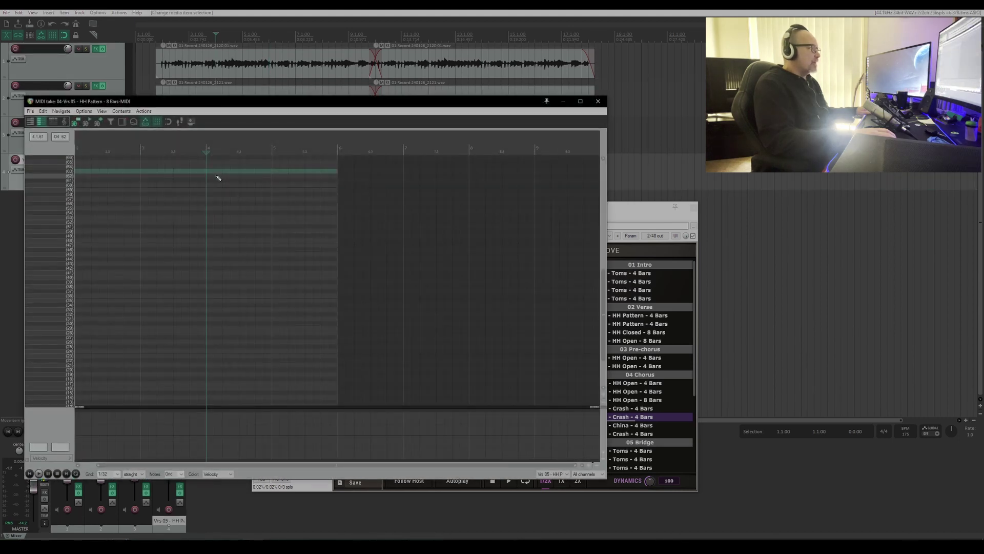
Arrange the MIDI editor beside the SSD5 window and show the plugin's drum kit page
drag(302, 103, 343, 206)
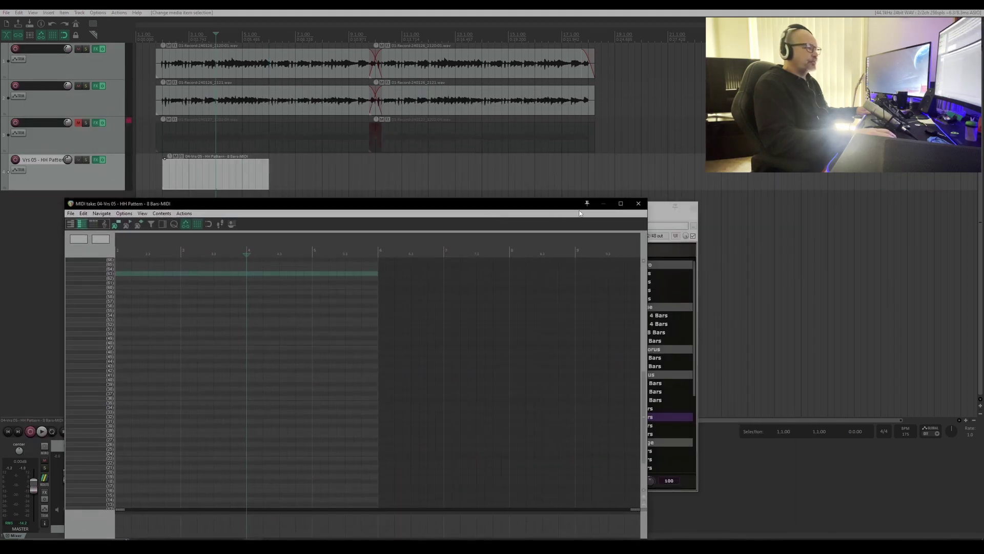
drag(665, 207, 865, 94)
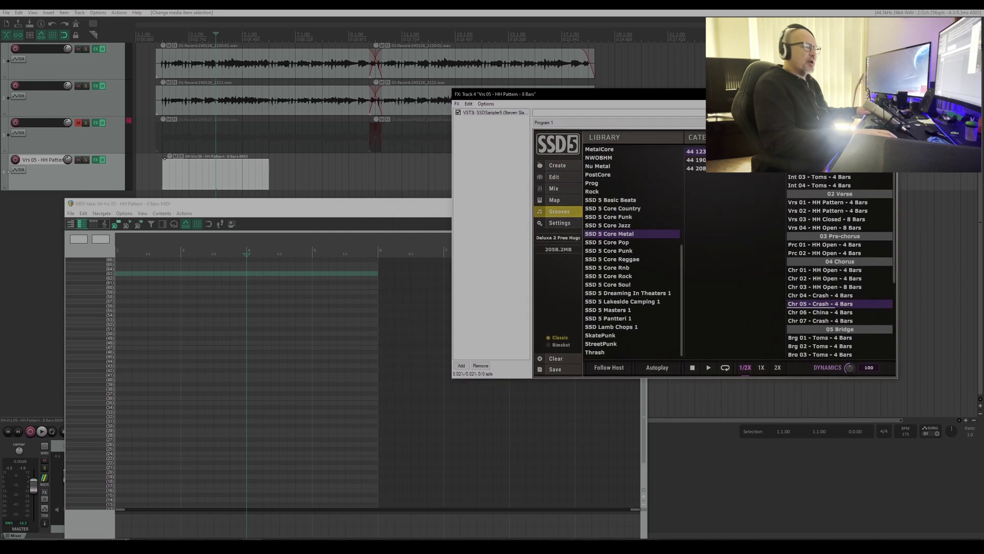
drag(402, 212, 490, 88)
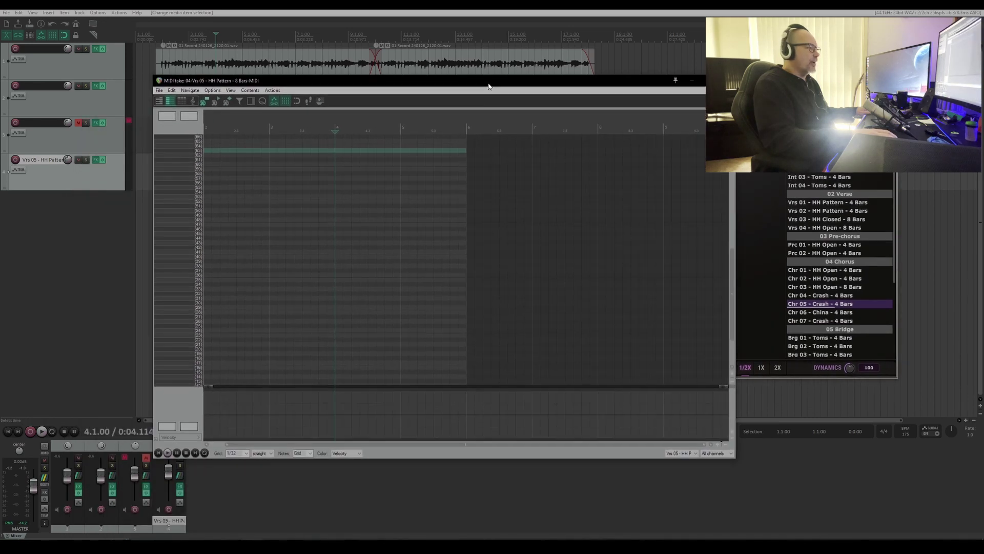
click(187, 345)
click(190, 348)
click(191, 354)
click(193, 368)
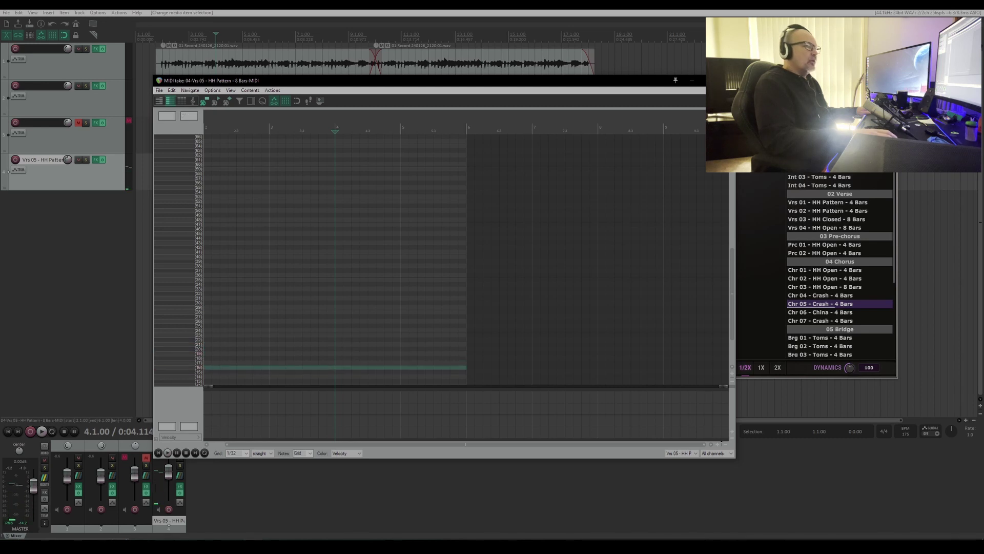
drag(779, 93, 851, 93)
click(643, 165)
drag(500, 81, 395, 83)
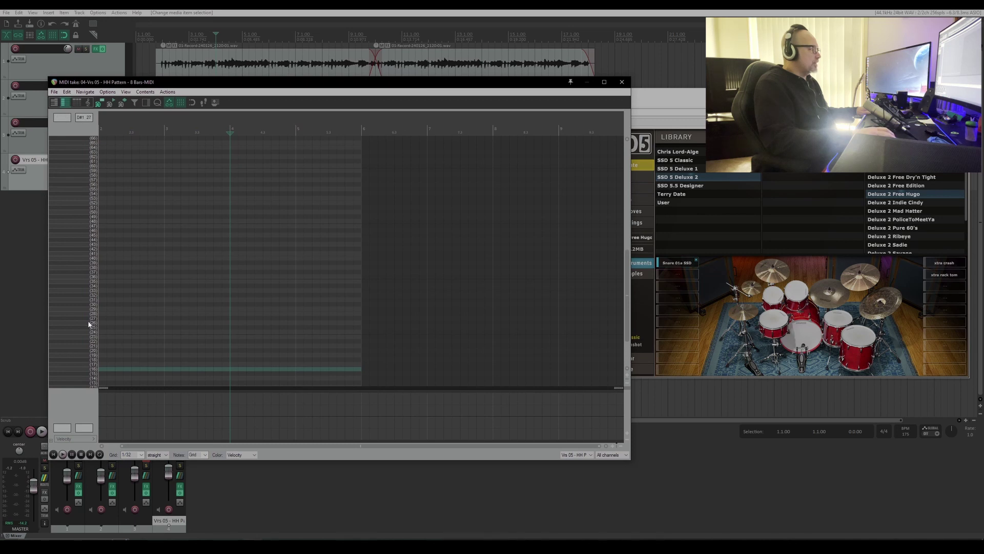
Audition the kit's sounds on the MIDI editor's piano keys, working up from the lowest notes to about note 37
click(84, 365)
click(83, 355)
click(82, 341)
click(83, 332)
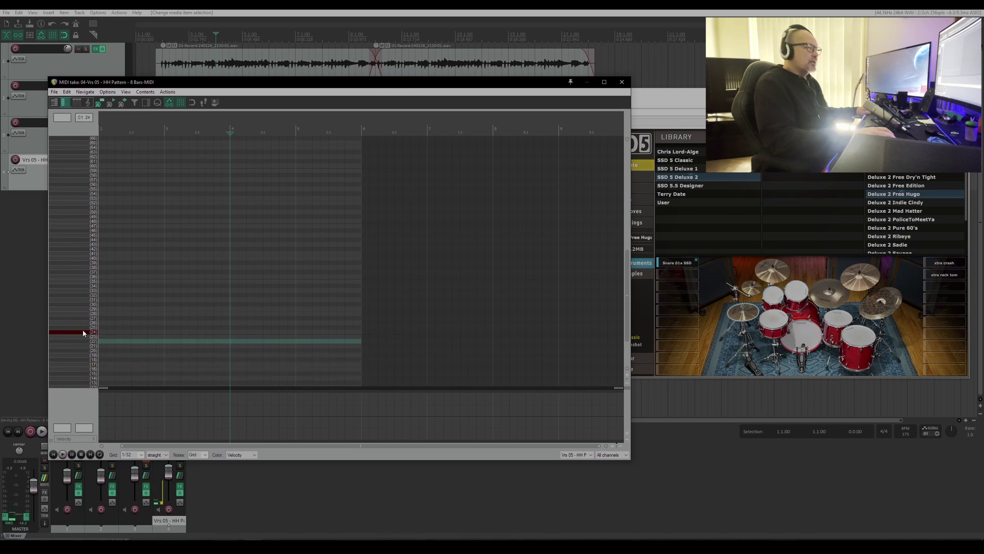
click(84, 318)
drag(85, 311, 88, 272)
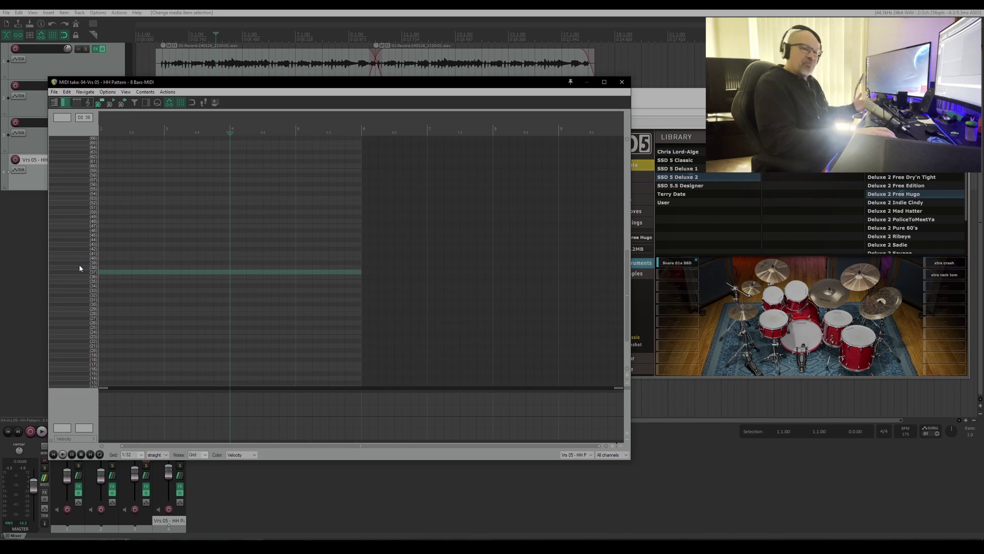
Audition the kick drum repeatedly on MIDI notes 35 and 36
click(85, 279)
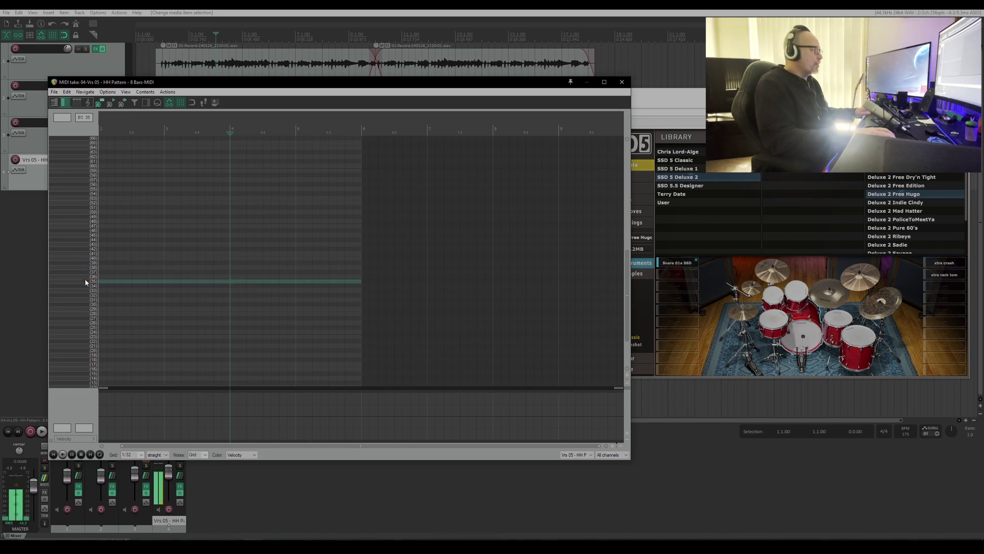
click(92, 278)
click(92, 278)
click(91, 277)
click(91, 277)
click(91, 281)
click(92, 278)
click(93, 277)
click(91, 278)
click(87, 278)
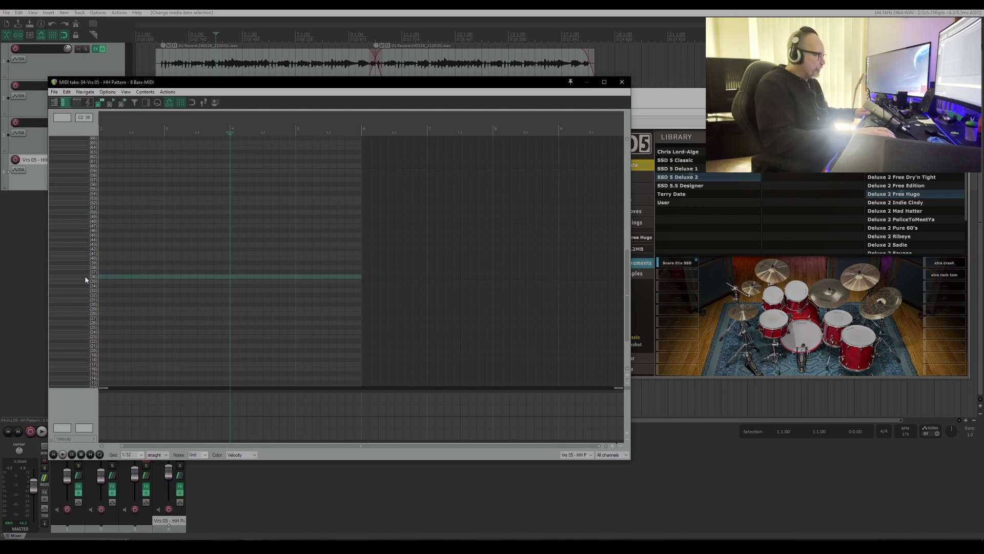
click(94, 278)
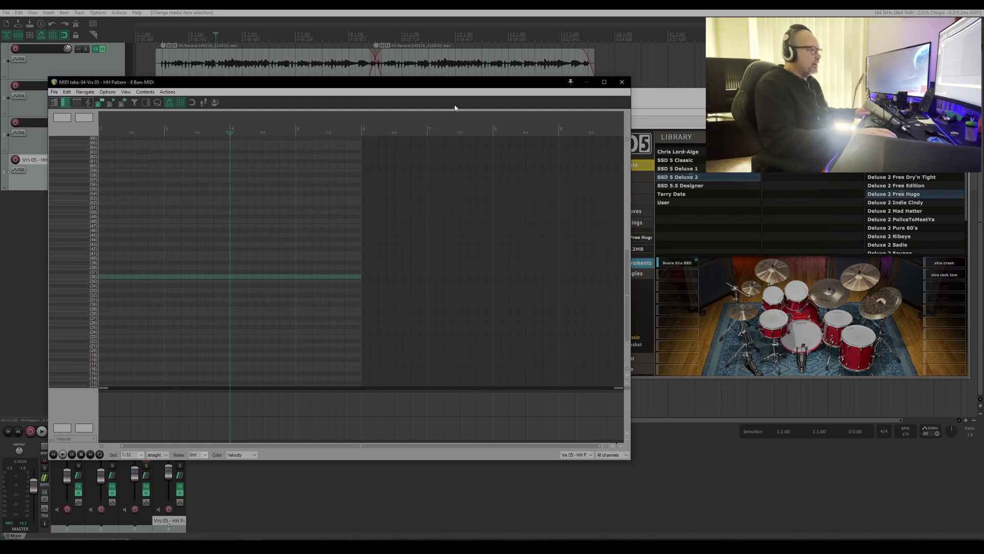
Close the MIDI editor and delete the empty MIDI item from track 4
click(622, 82)
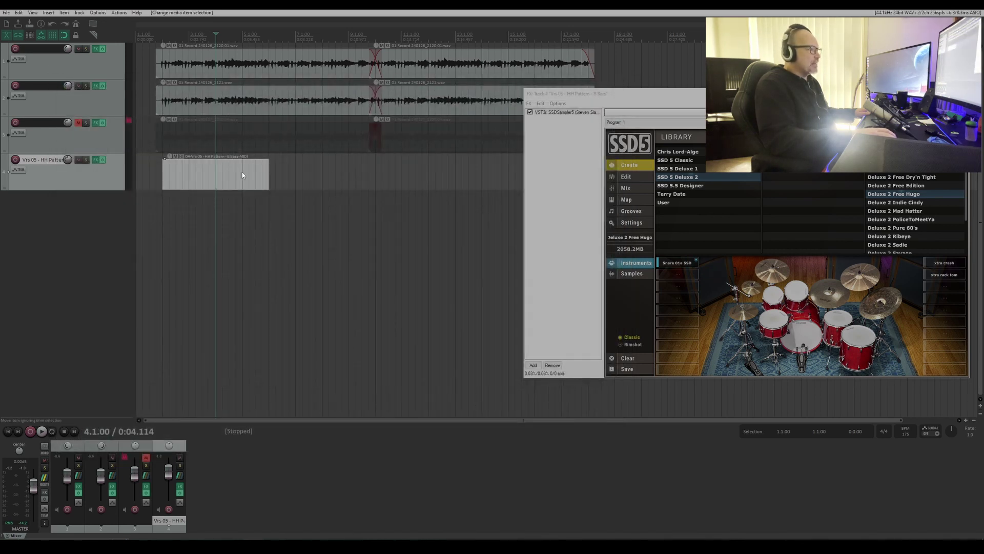
double_click(187, 175)
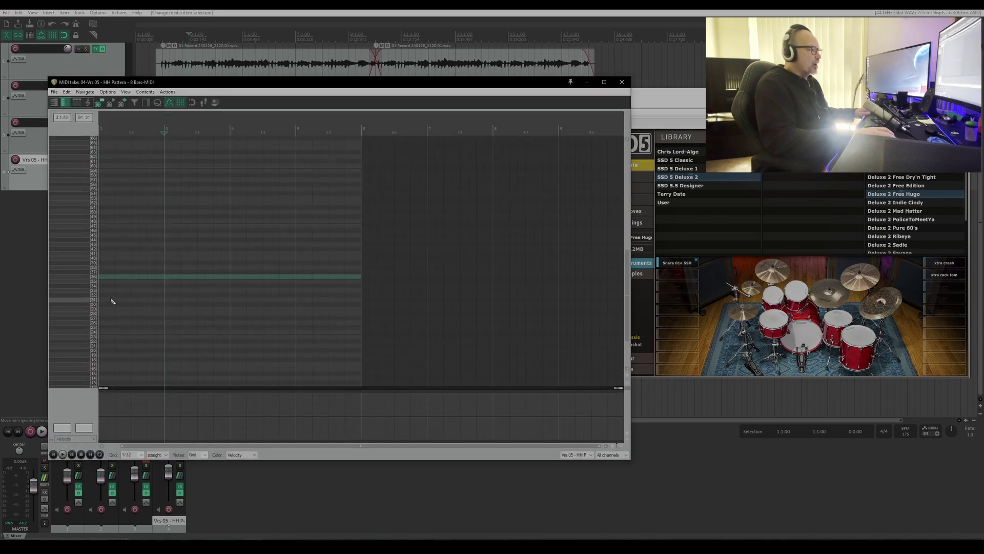
drag(247, 86, 378, 107)
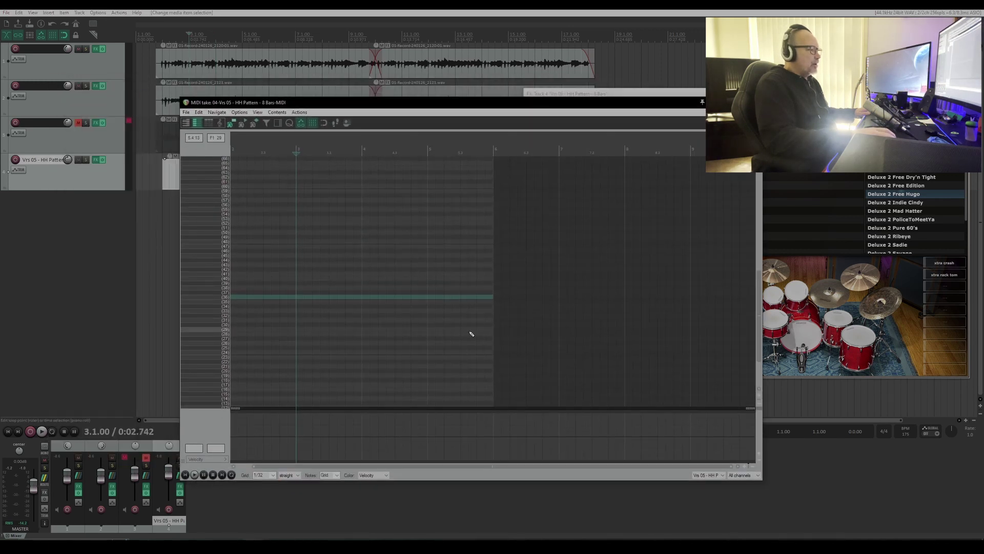
click(753, 103)
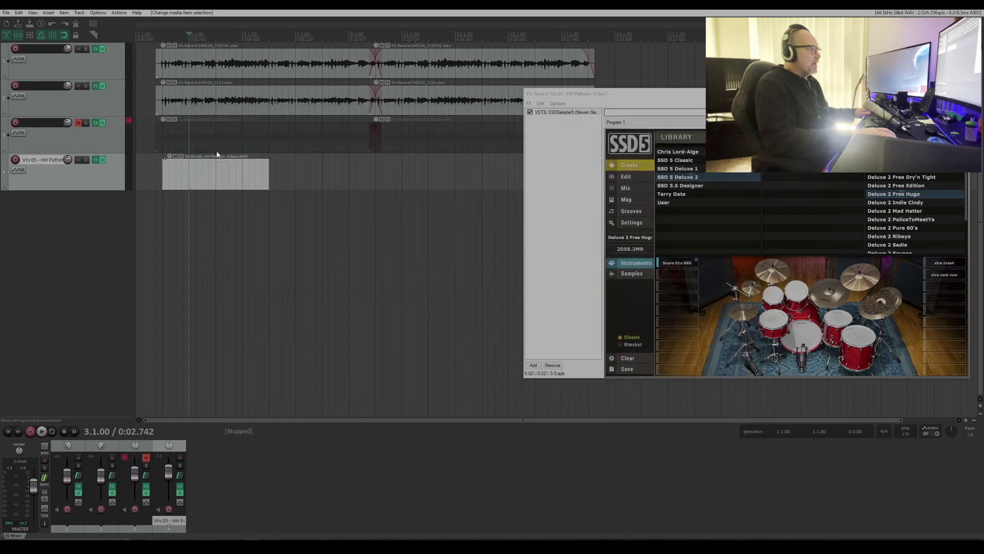
click(161, 176)
key(Delete)
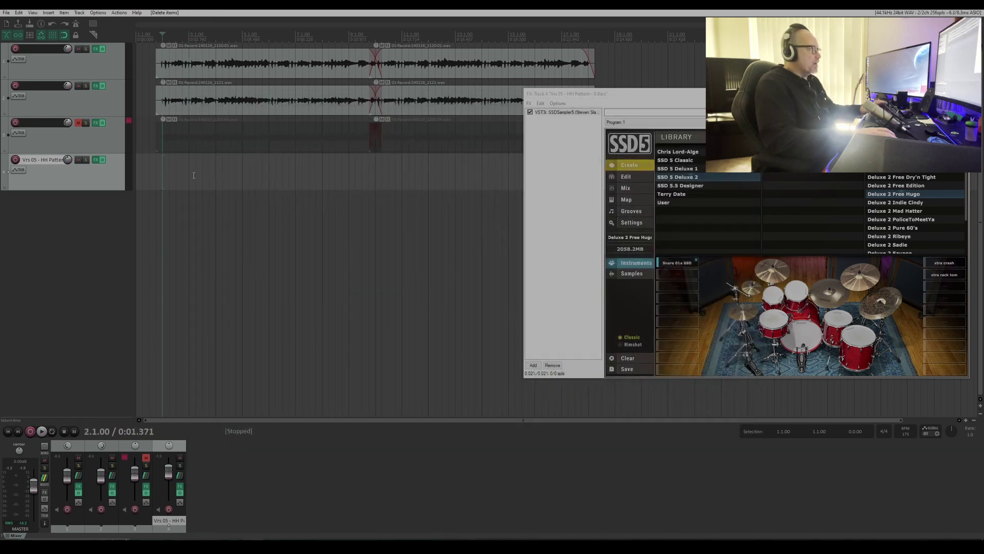
Play the recorded tracks from bar 2, create a new empty four-bar MIDI item on track 4 ending at bar 6, and open it for editing
key(space)
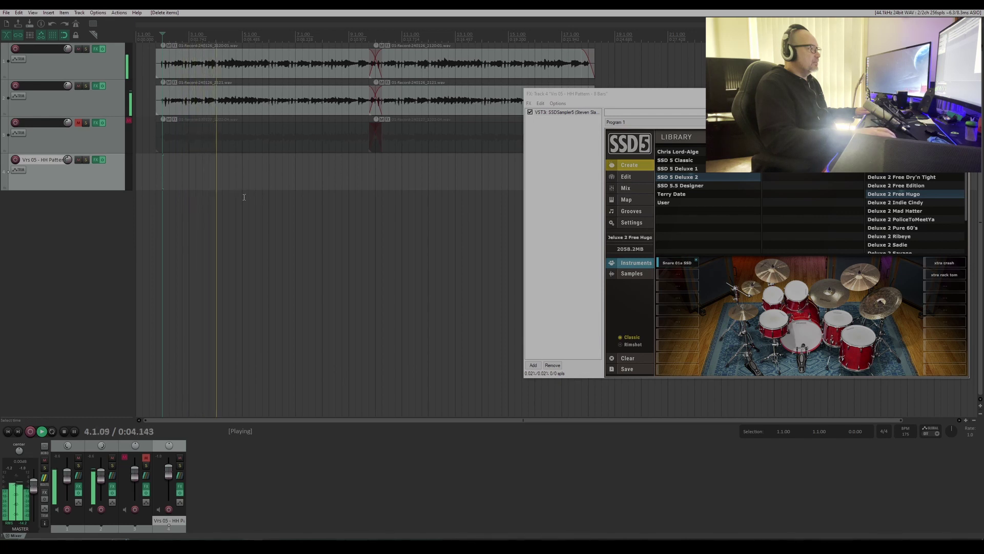
key(space)
click(269, 168)
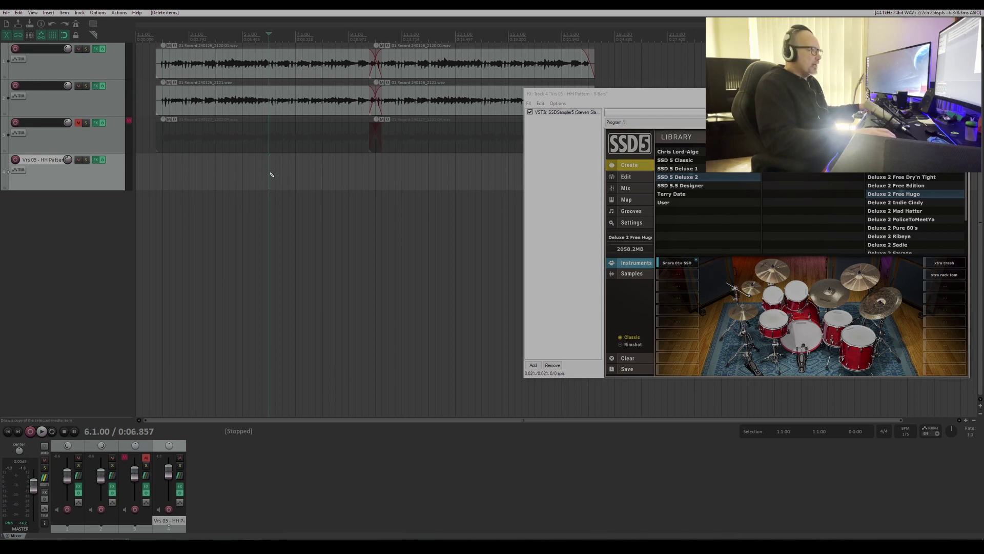
drag(271, 175, 161, 177)
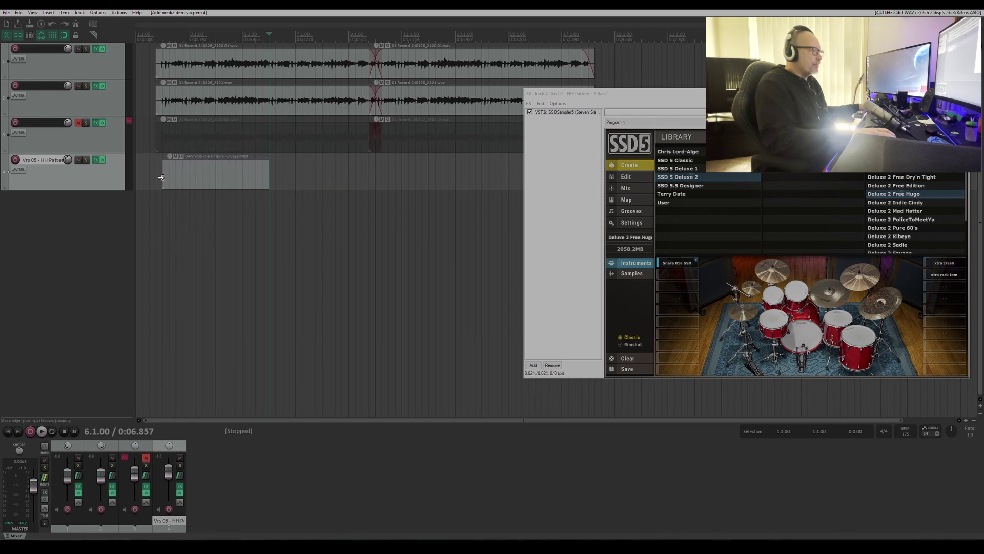
double_click(201, 173)
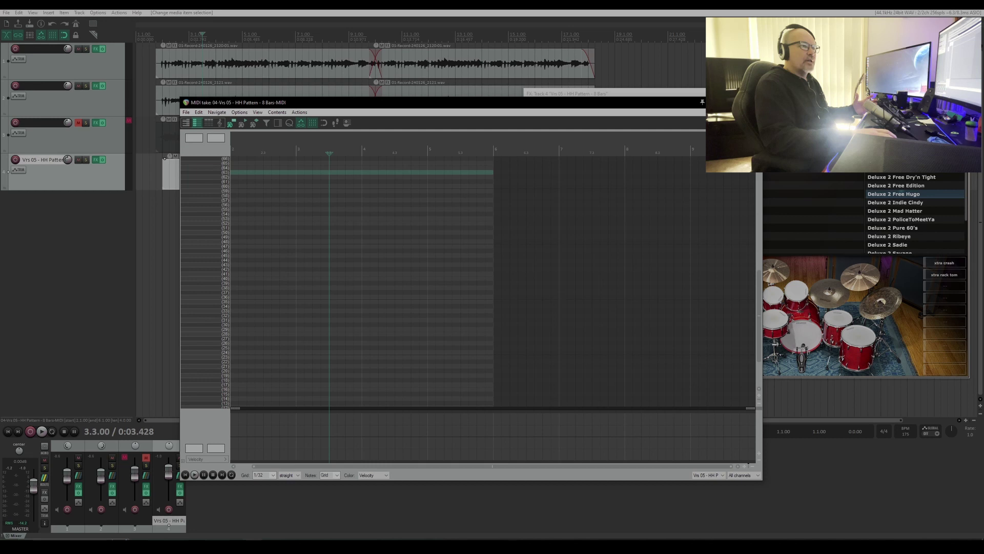
Move the MIDI editor clear of the drum kit display, play the kit's kick drum, and audition piano keys to find its matching note
drag(649, 107, 539, 101)
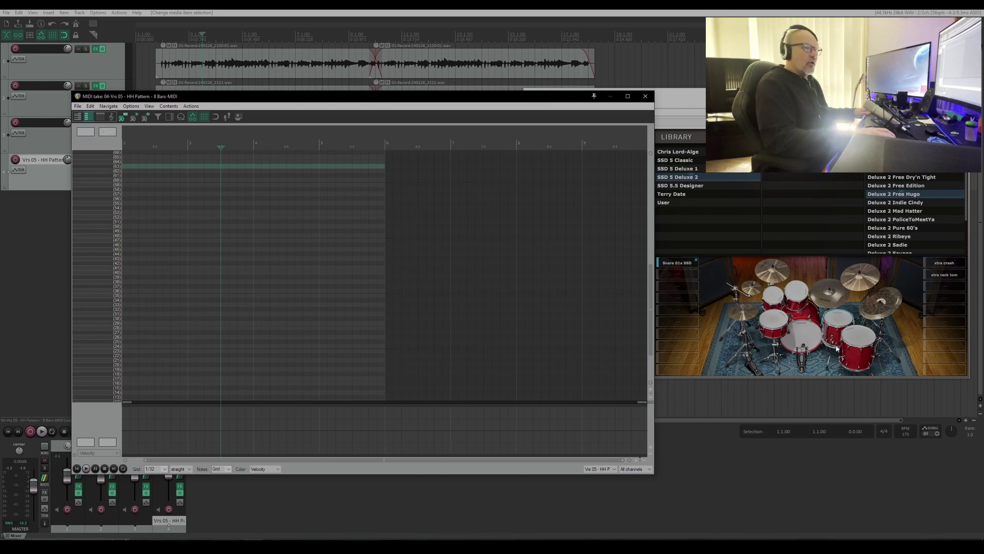
click(806, 332)
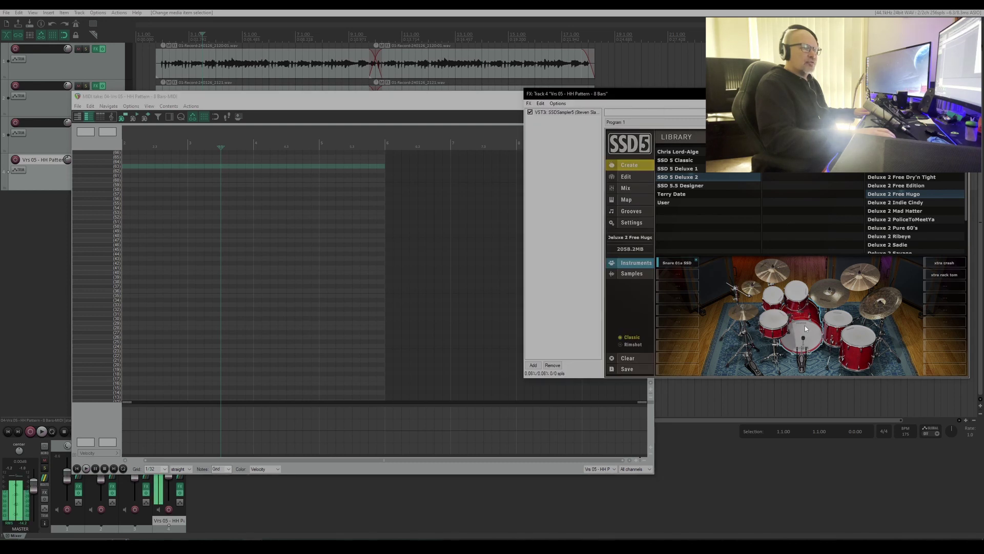
click(109, 317)
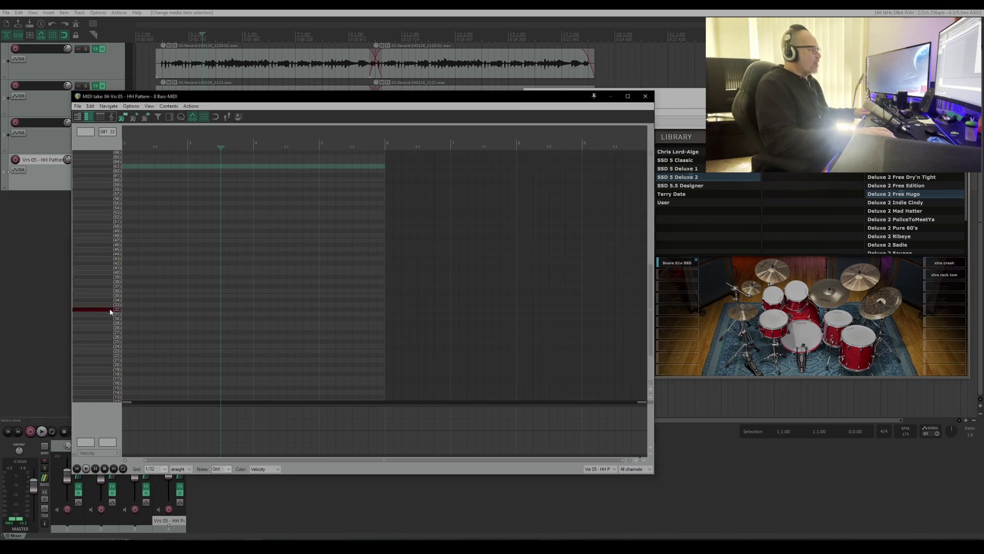
click(108, 278)
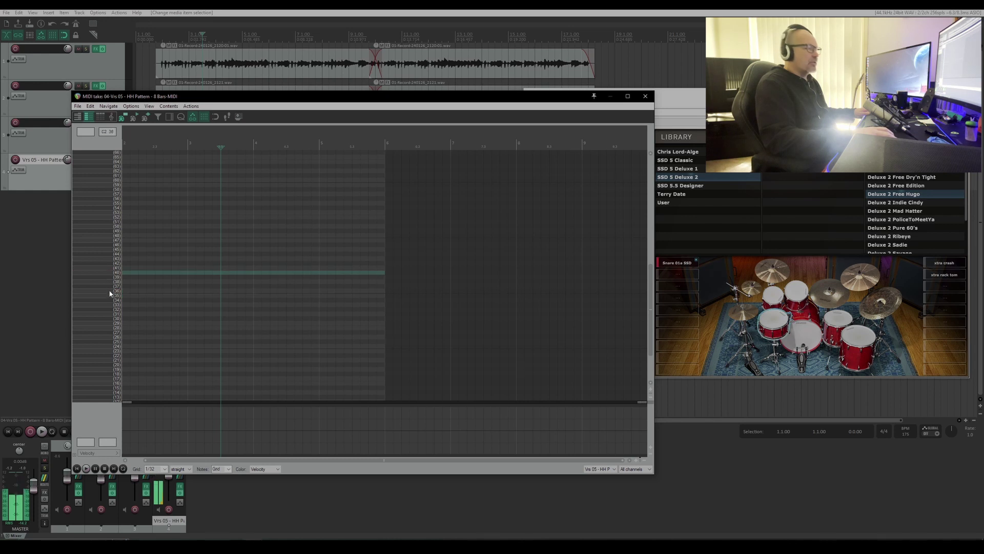
click(110, 295)
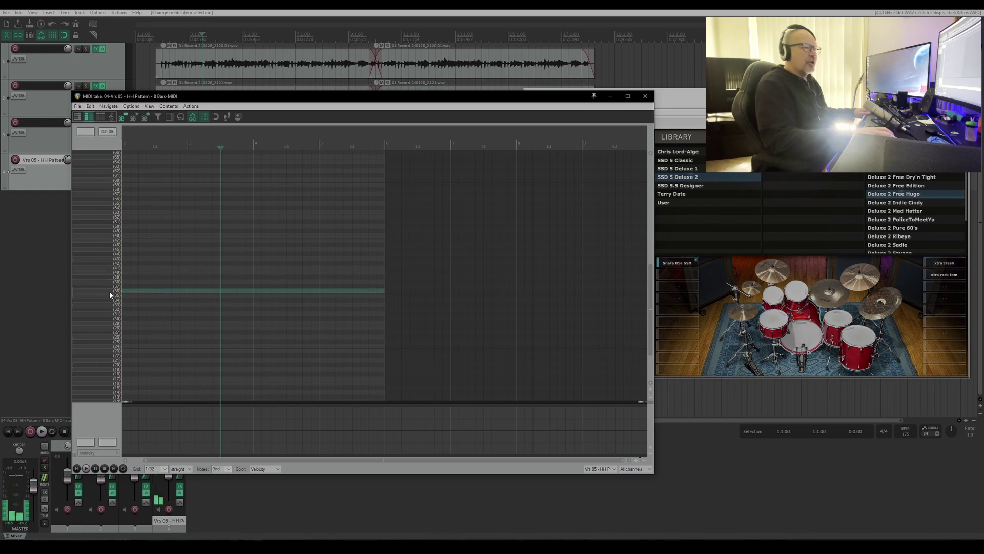
click(110, 293)
click(109, 292)
click(110, 293)
click(115, 292)
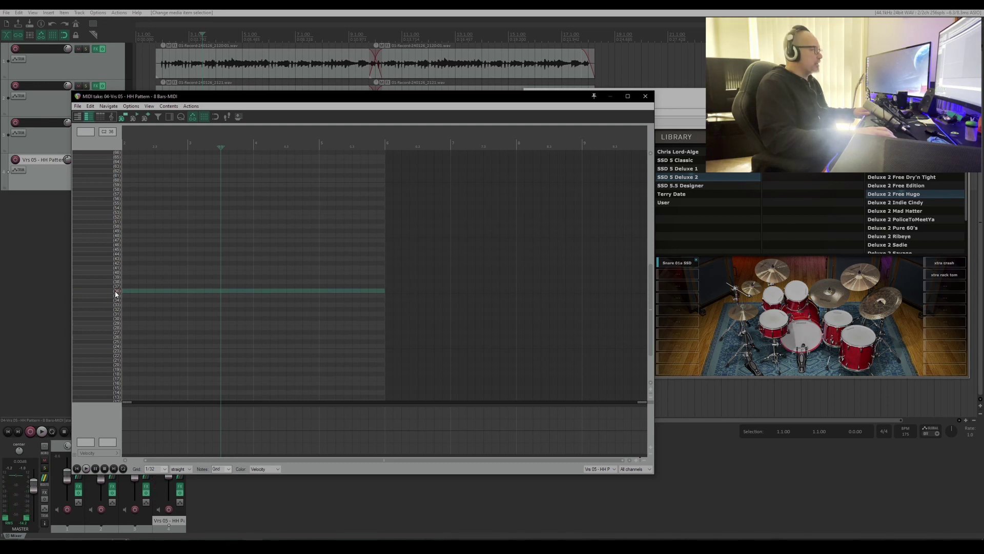
Name MIDI note 36 "Kick" and audition the named key
click(113, 291)
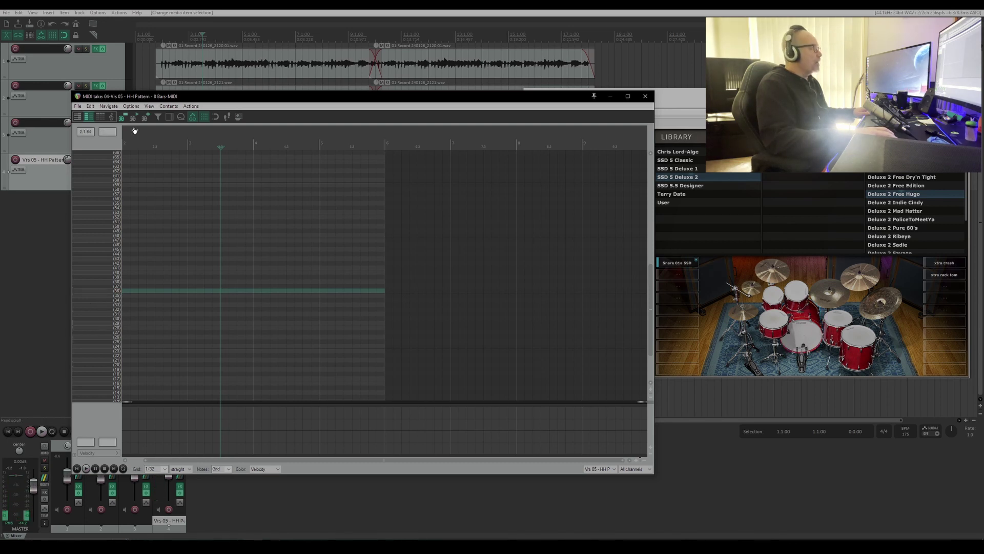
click(83, 107)
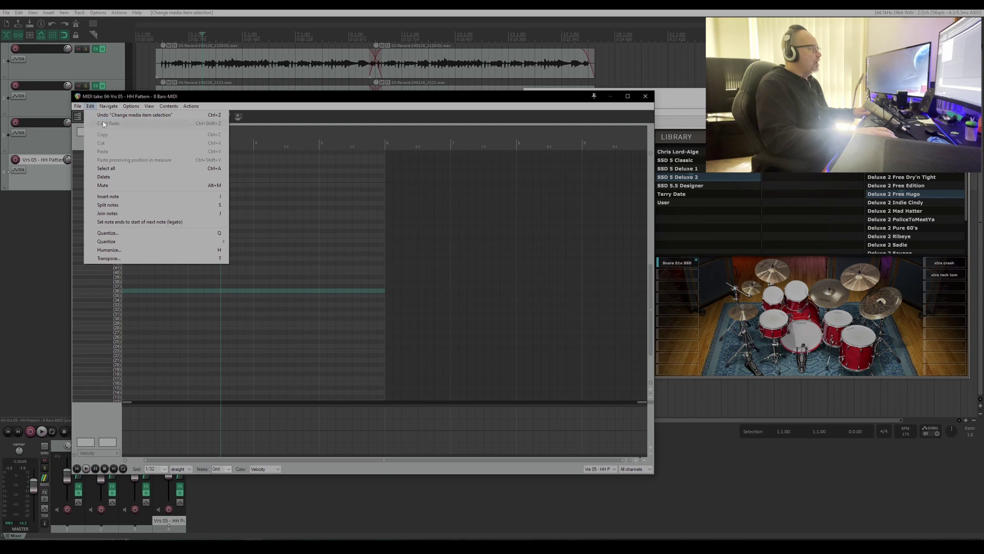
mouse_move(82, 154)
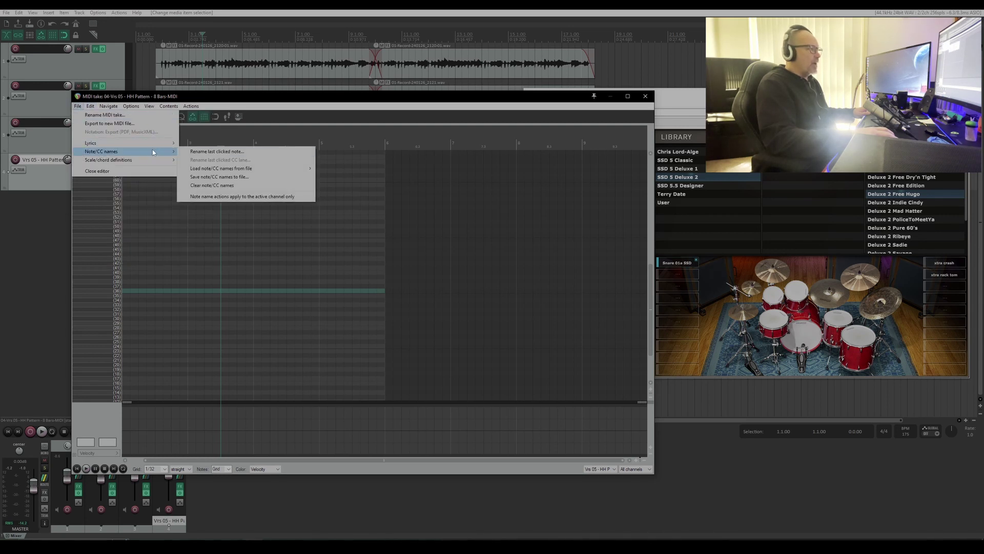
click(245, 152)
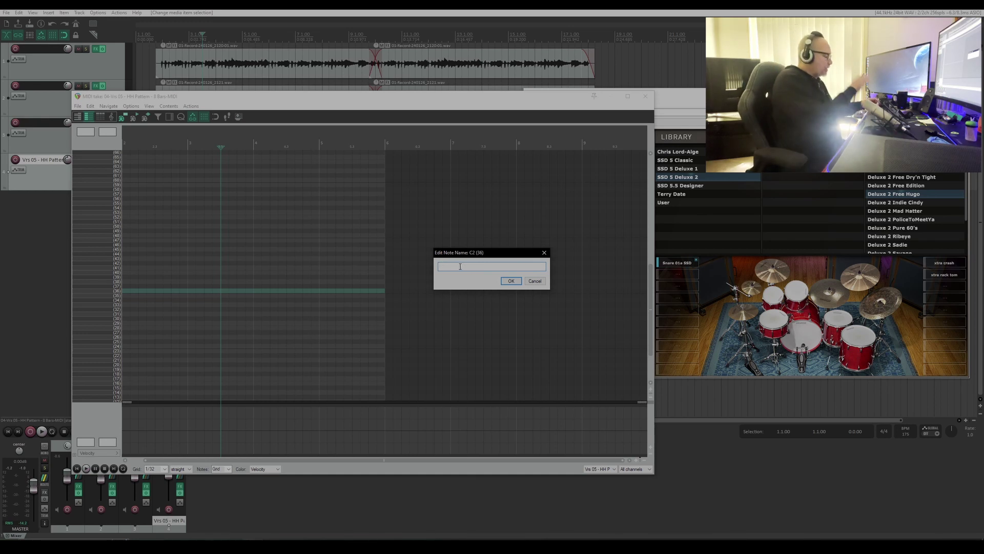
text(Kick)
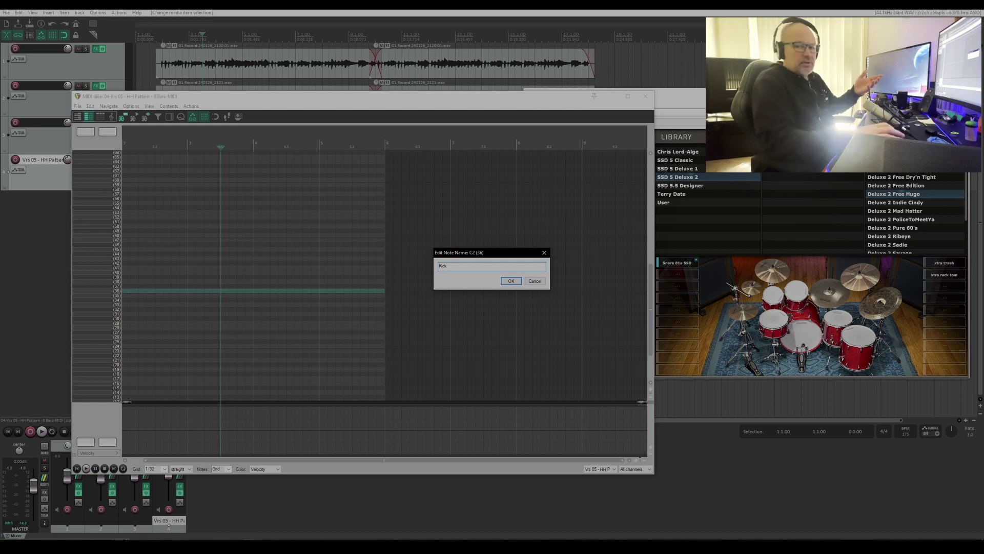
click(511, 281)
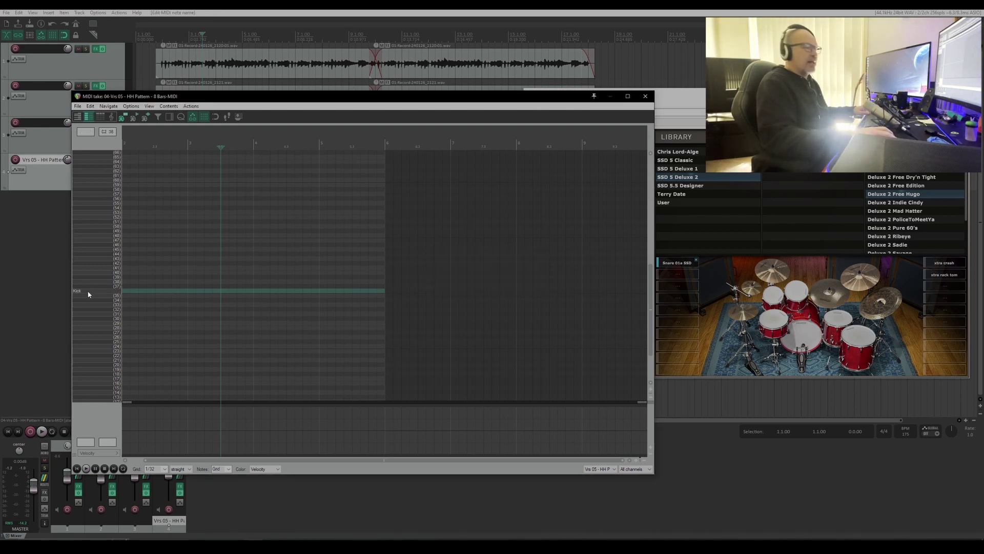
click(103, 282)
click(102, 292)
click(111, 291)
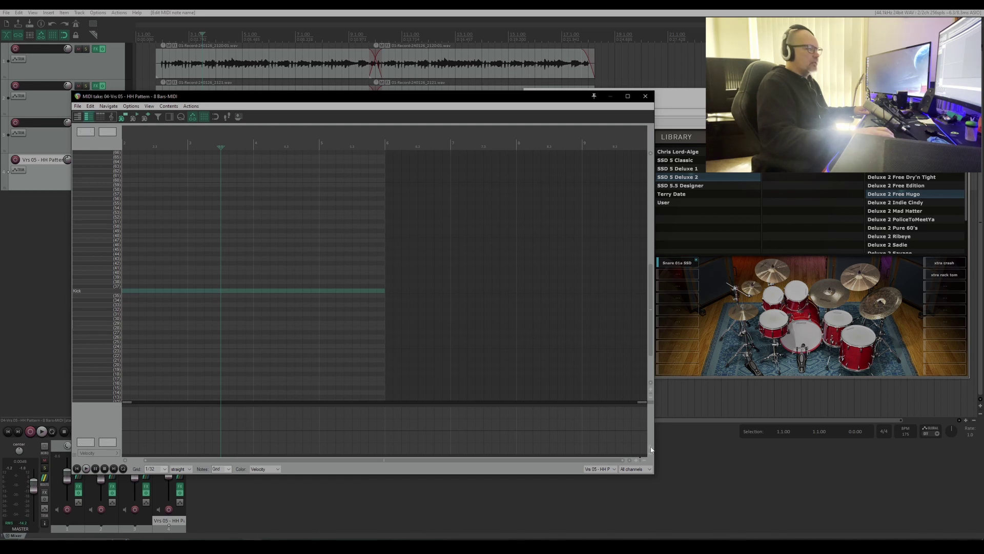
Audition several grid positions along the Kick row from bar 2 into bar 3
click(650, 391)
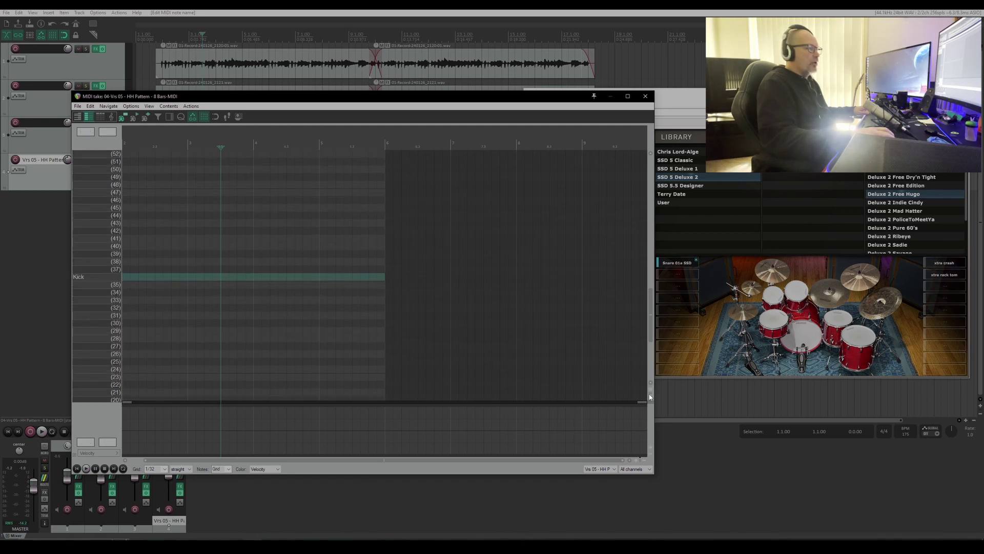
click(651, 401)
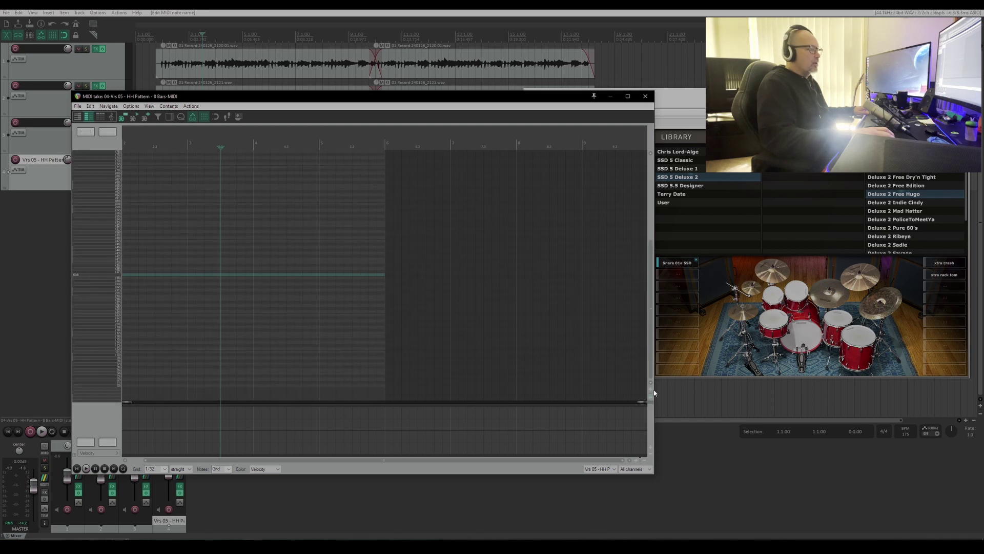
click(650, 390)
click(650, 390)
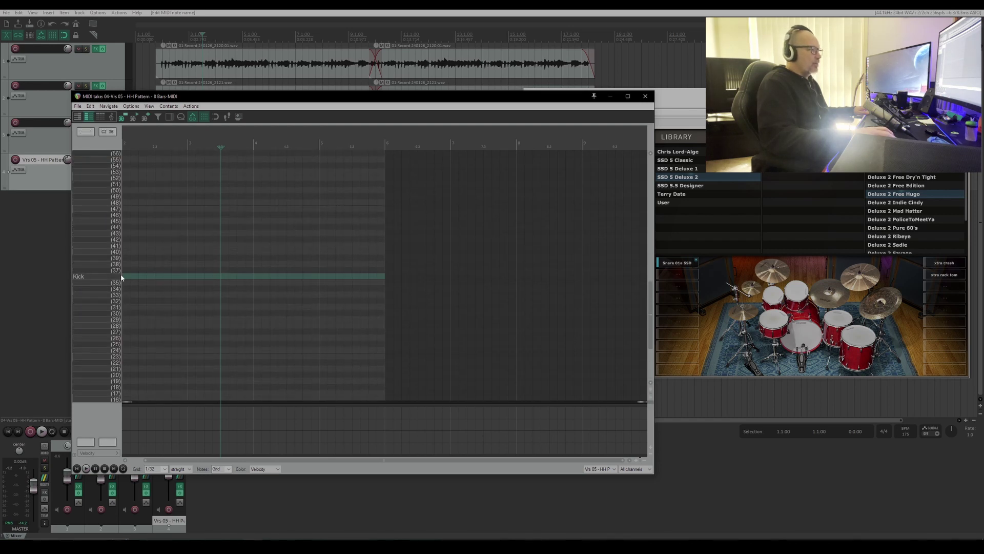
click(636, 461)
click(635, 460)
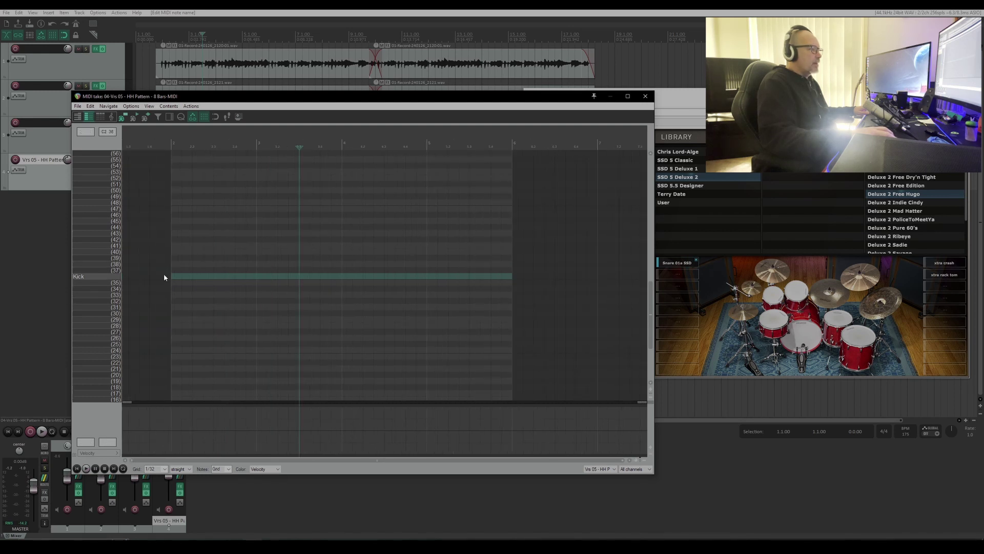
click(175, 276)
click(194, 277)
click(216, 277)
click(243, 278)
click(292, 277)
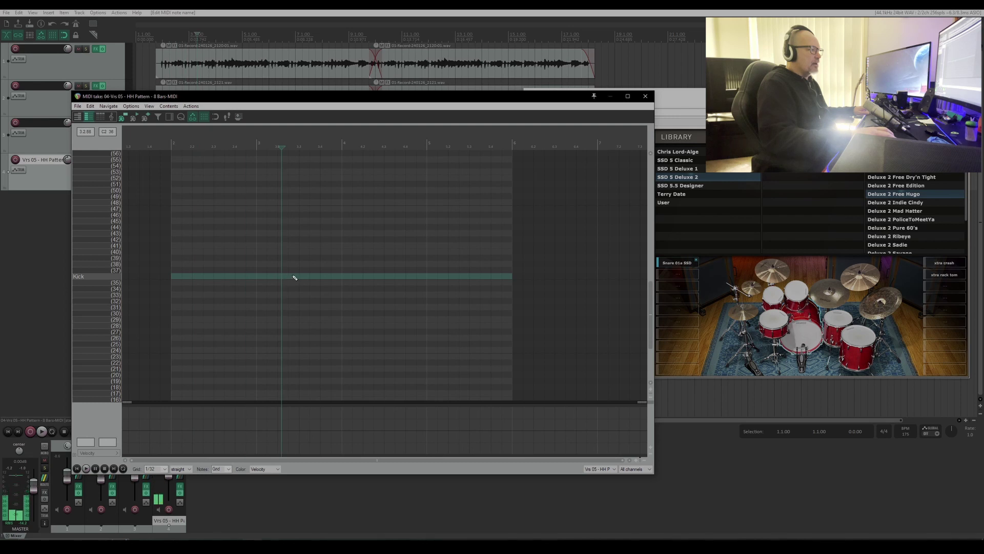
Turn on snap to grid and insert Kick notes at the start of bars 2, 3, 4 and 5
click(215, 118)
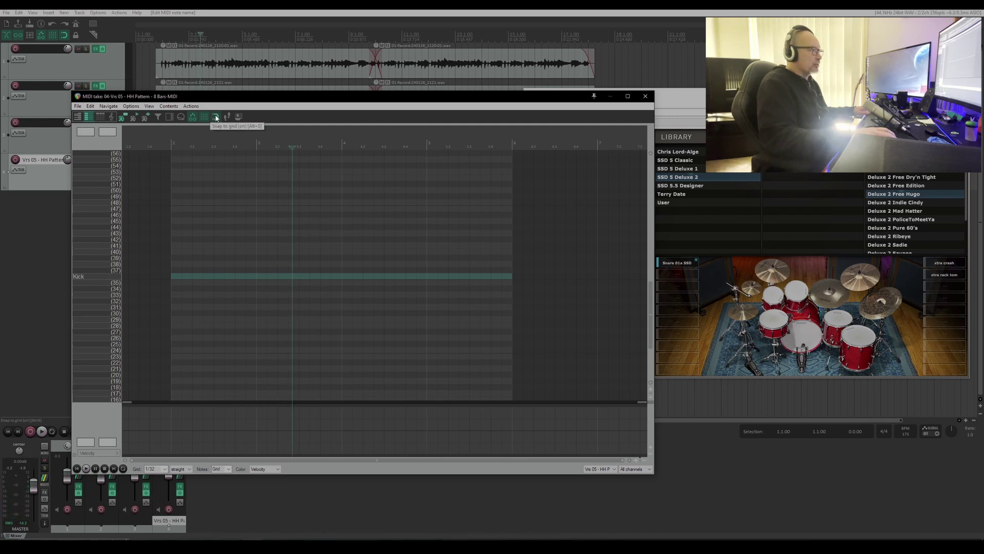
click(175, 279)
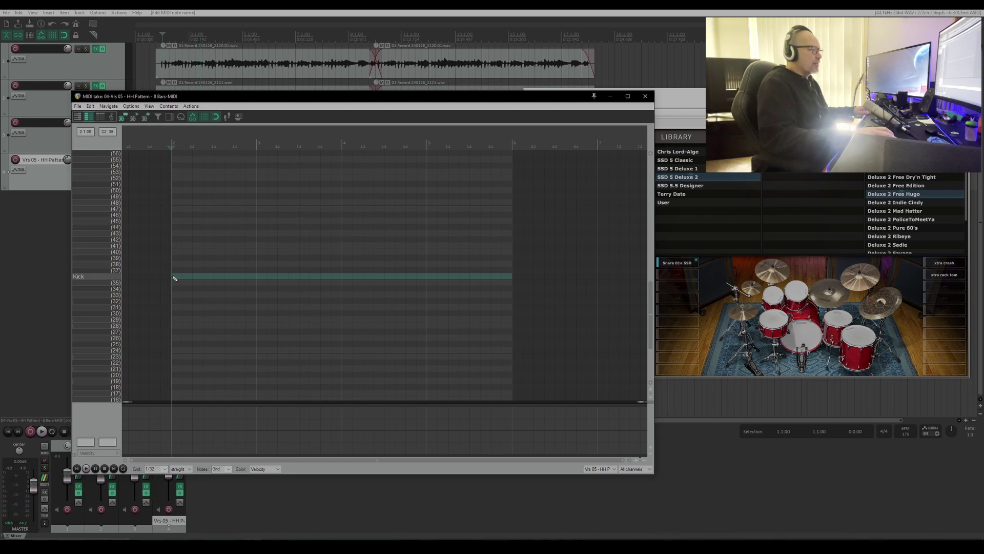
click(174, 278)
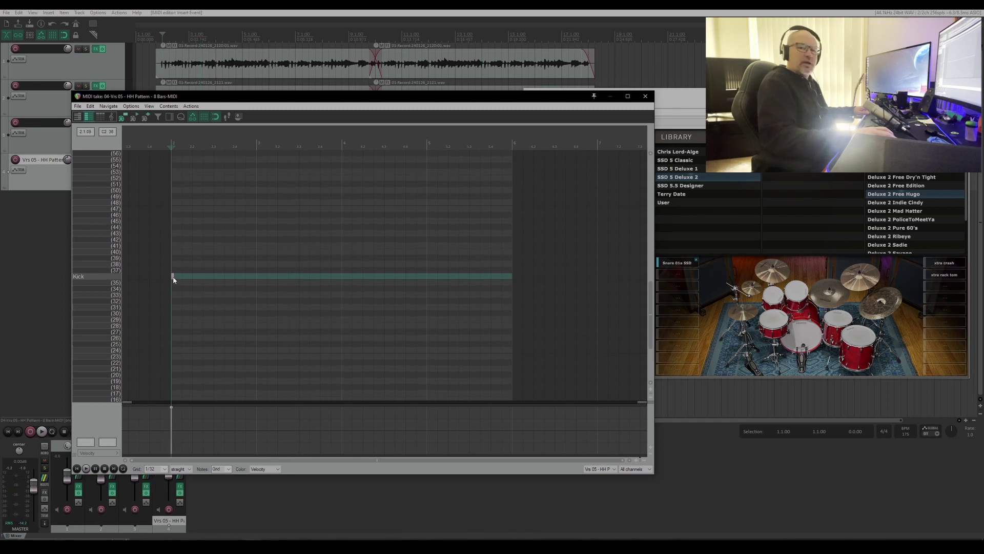
click(259, 277)
click(343, 277)
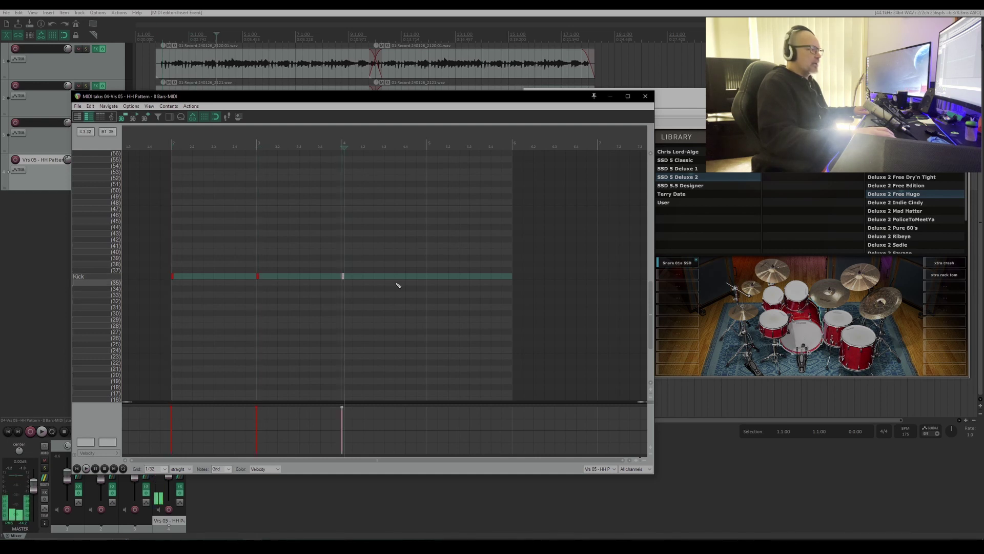
click(428, 276)
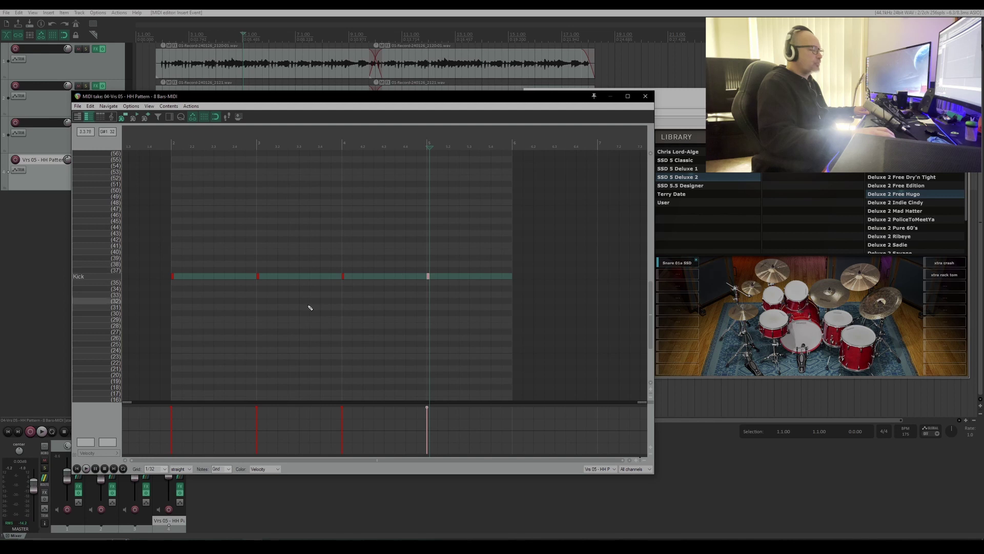
Play the kick pattern with the recorded tracks from the start of bar 2, and stop playback
click(77, 468)
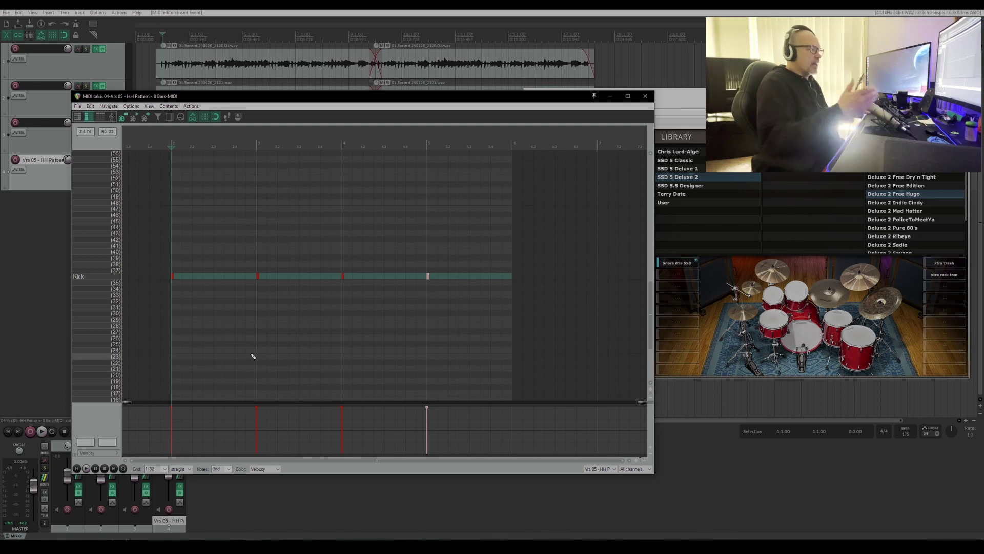
key(space)
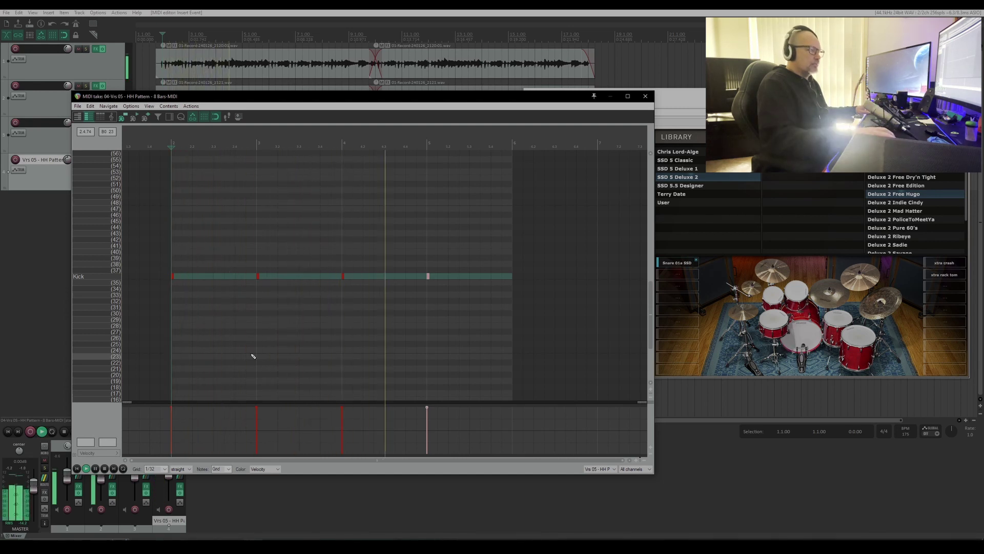
key(space)
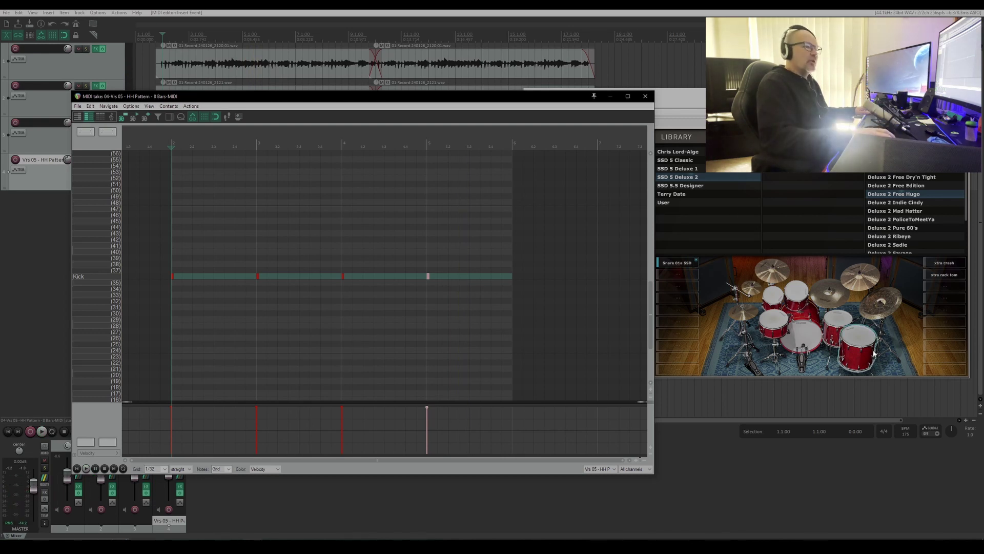
Play the kit's snare drum in the plugin and audition the keys just above Kick to find the snare's note
click(781, 324)
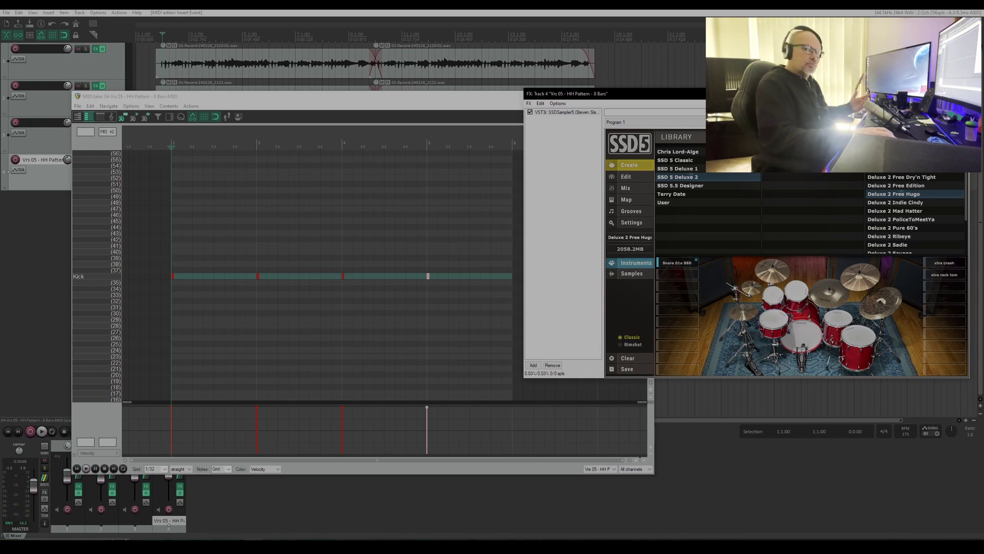
click(105, 270)
click(108, 264)
click(108, 264)
click(108, 264)
click(108, 264)
click(108, 264)
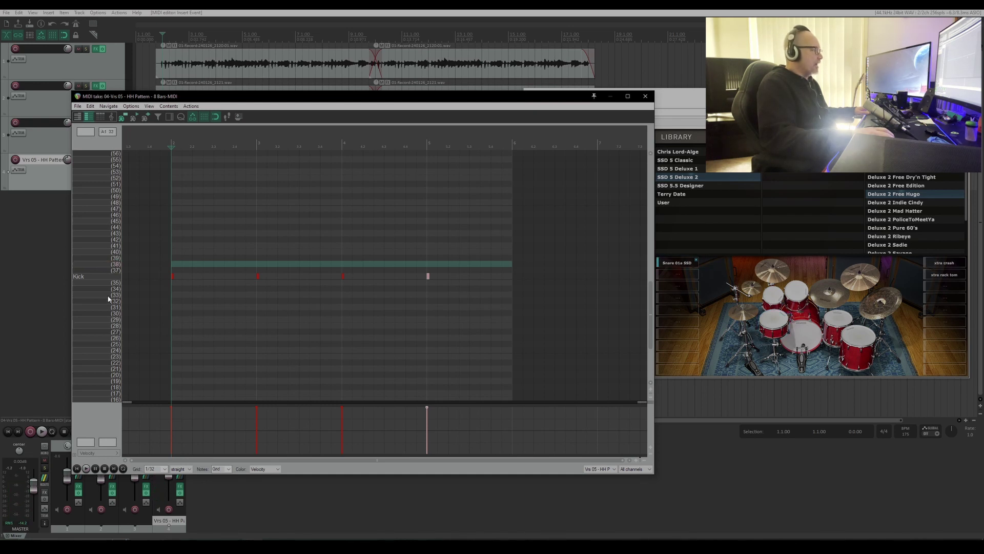
Name MIDI note 38 "Snare"
click(109, 265)
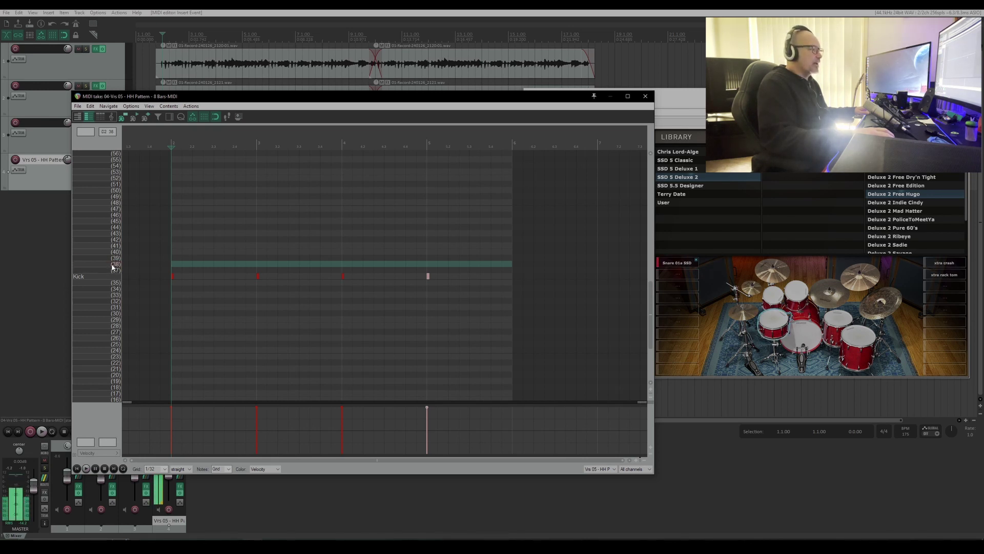
click(78, 106)
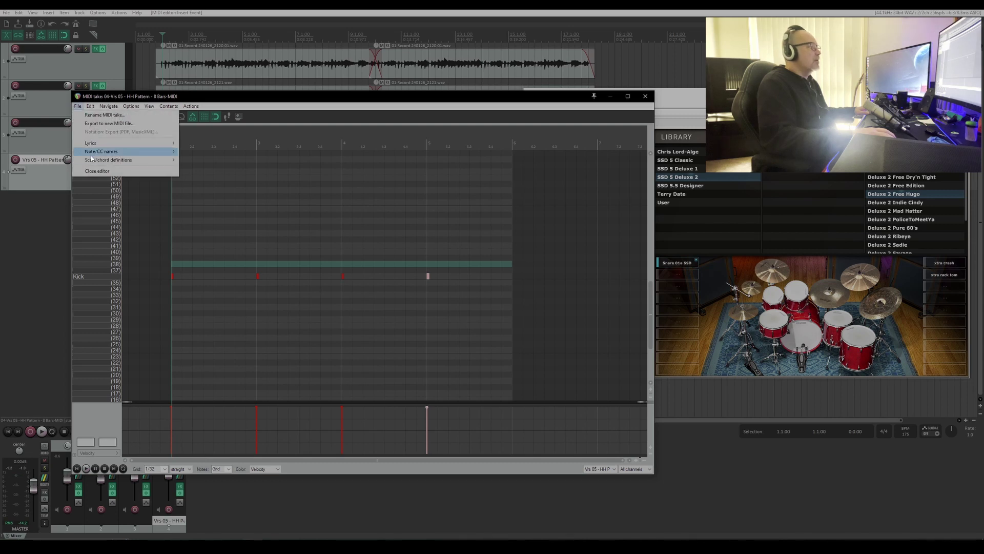
mouse_move(94, 156)
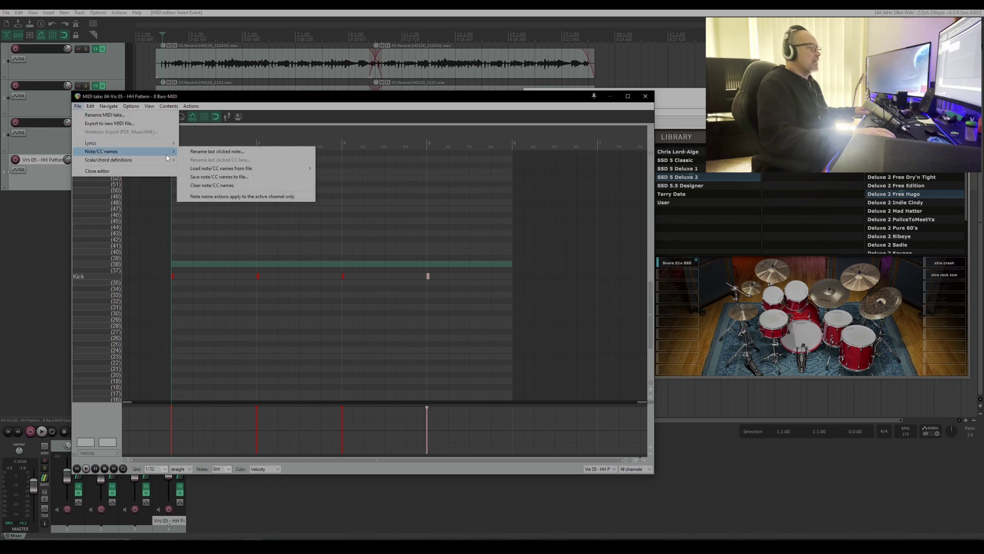
click(254, 153)
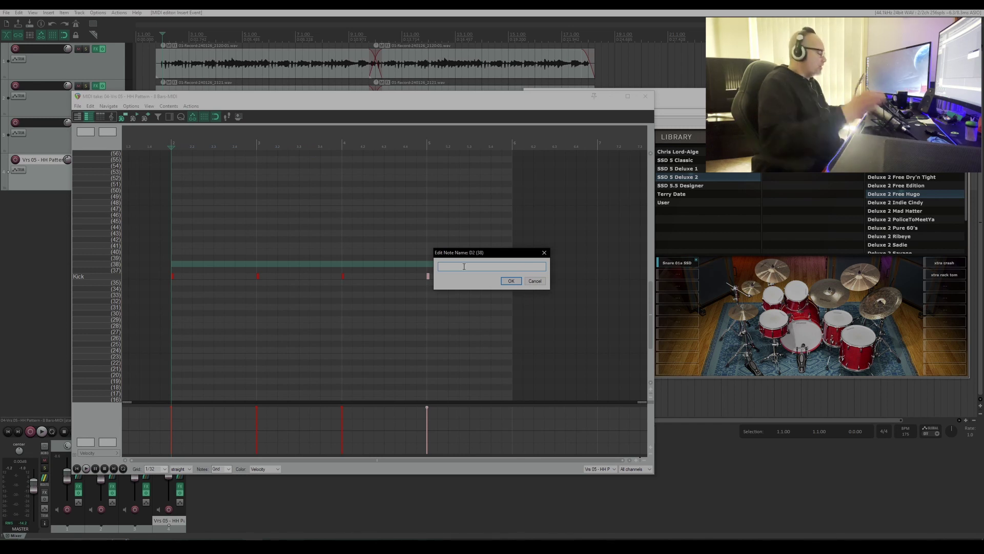
text(Snare)
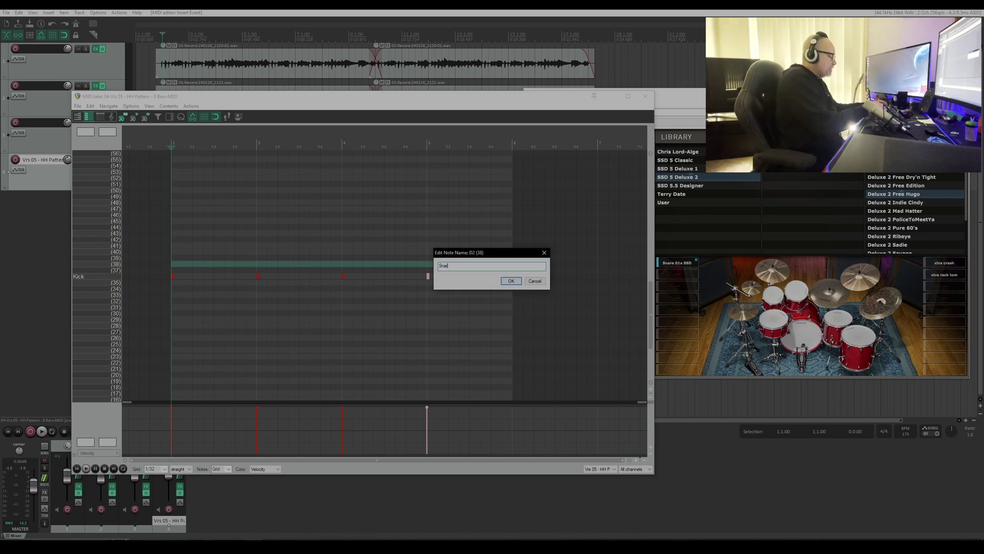
click(515, 284)
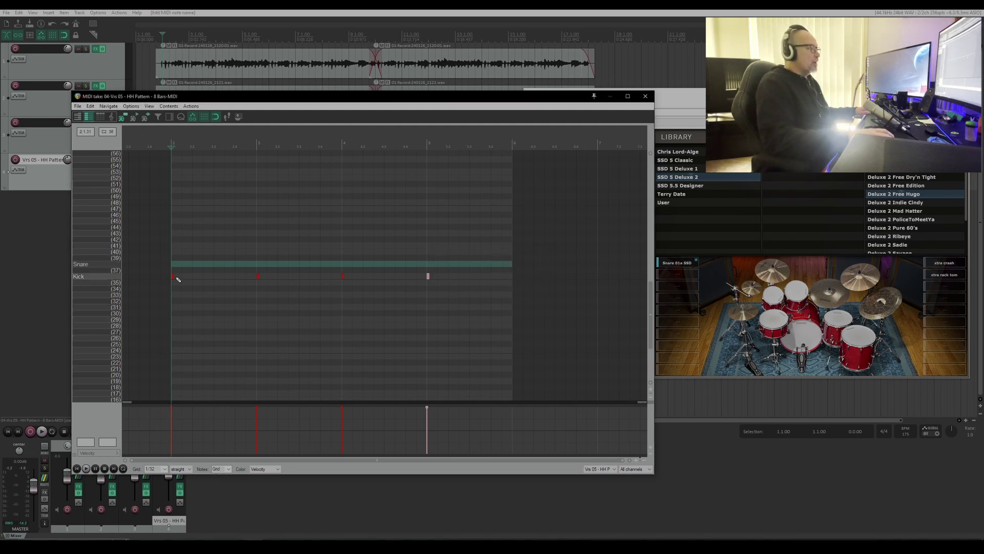
Insert Snare notes on beat 3 of bars 2, 3, 4 and 5, between the Kick notes
click(174, 276)
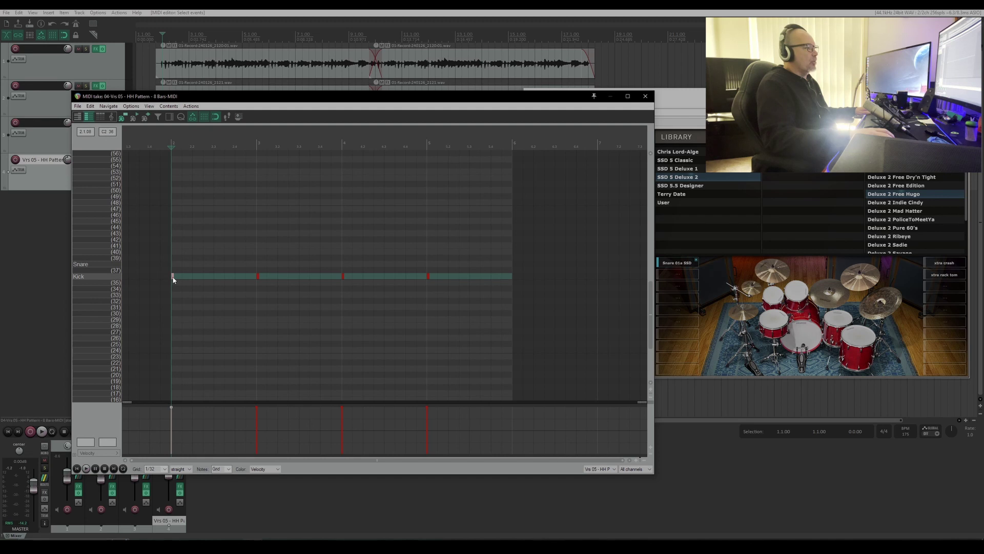
click(214, 265)
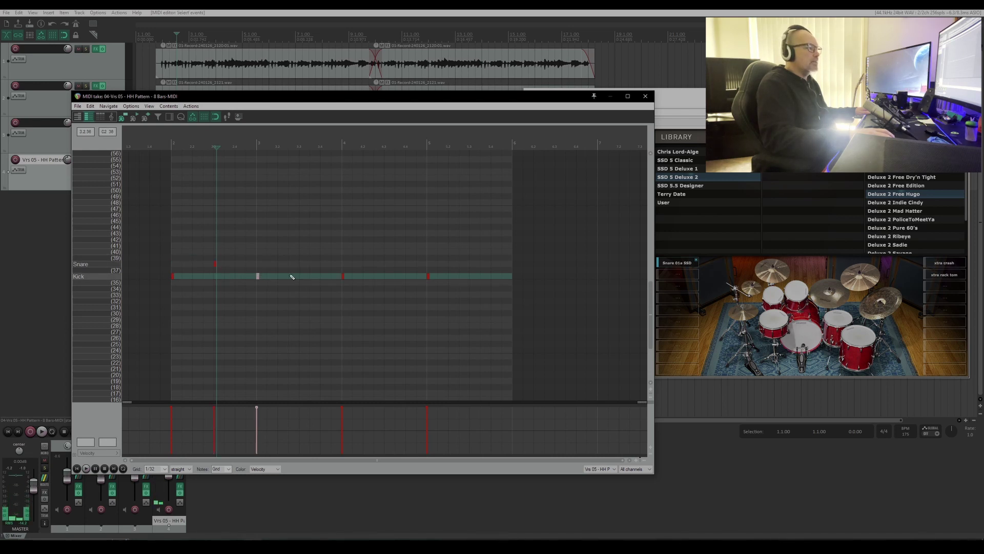
click(301, 264)
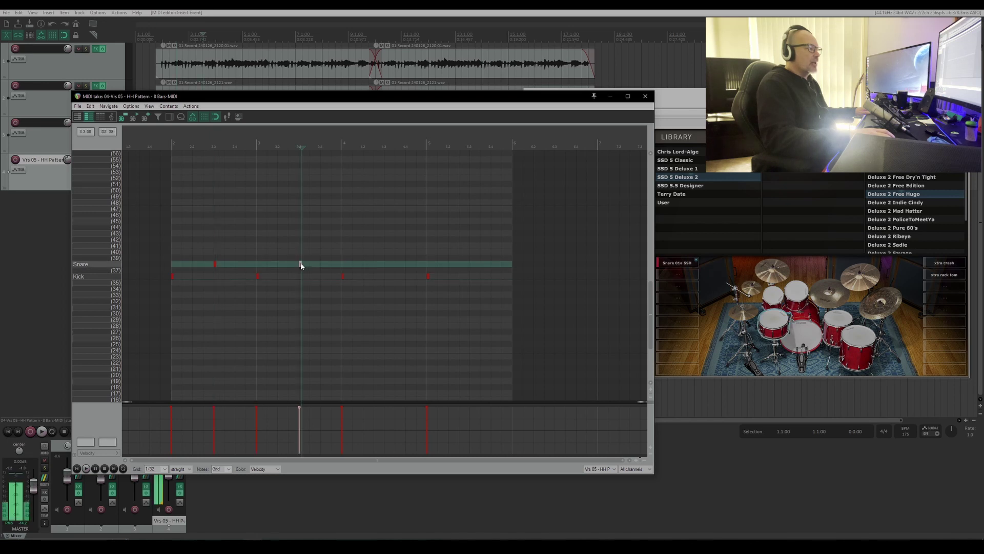
click(385, 264)
click(470, 264)
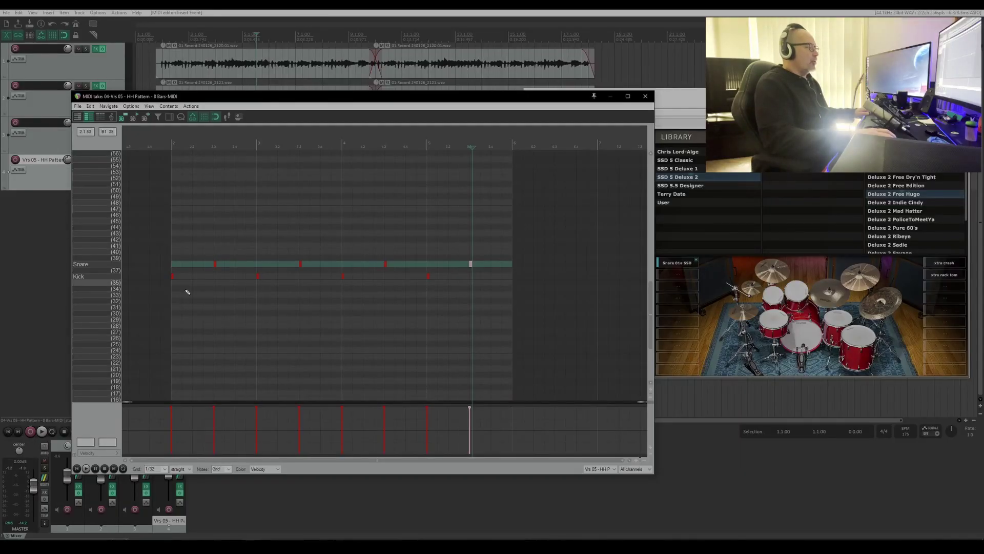
Delete all the kick and snare notes and load the Steven Slate Drums note names from file
drag(543, 225, 159, 362)
key(Delete)
click(77, 106)
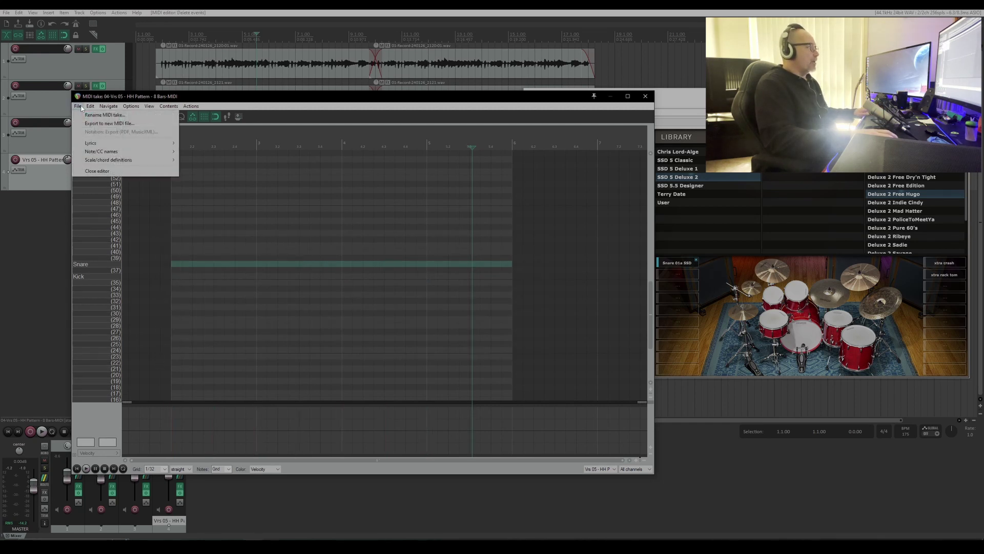
mouse_move(91, 151)
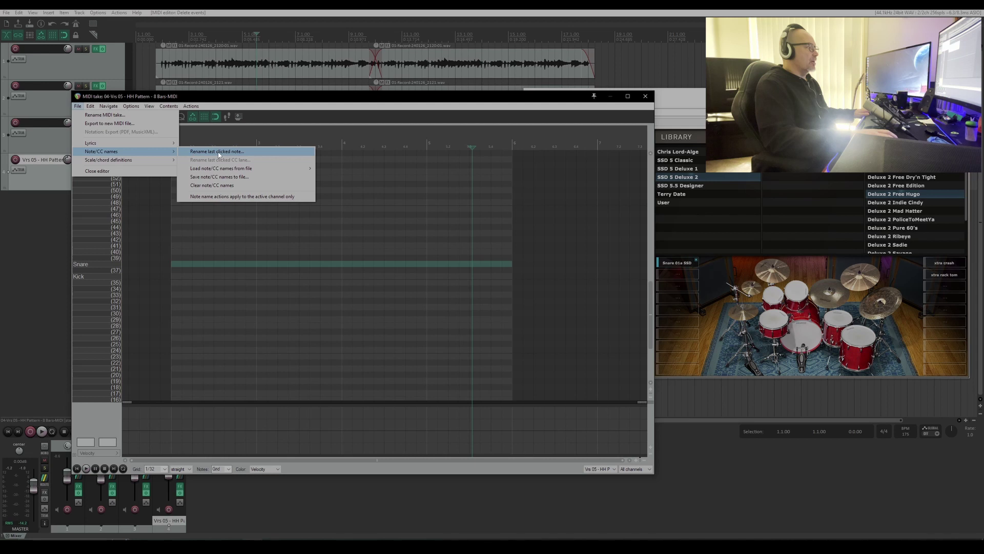
mouse_move(218, 169)
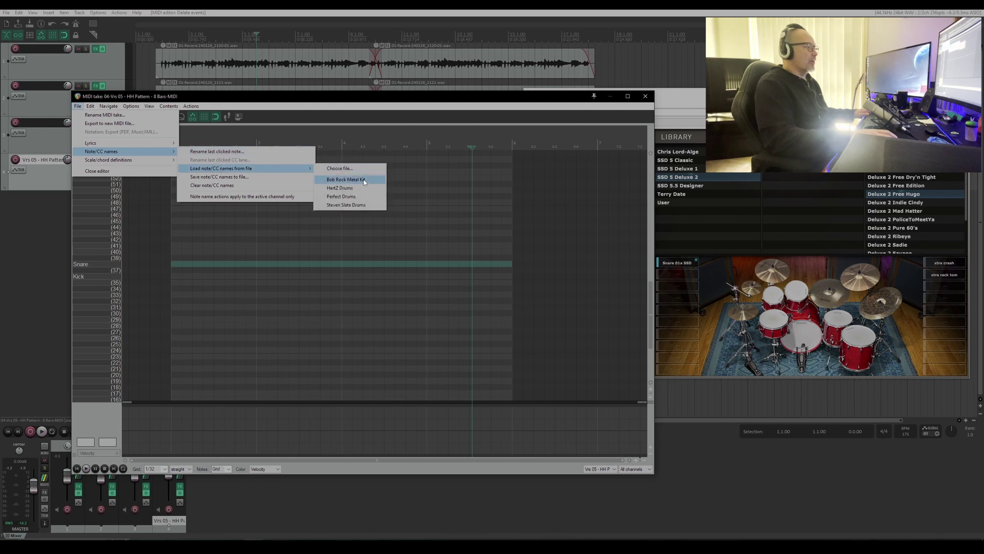
click(346, 205)
Look over the loaded note names and audition the snare articulations, including Snare Edge, Snare, Snare Edge 2 and Snare Rimshot
scroll(93, 289, up, 6)
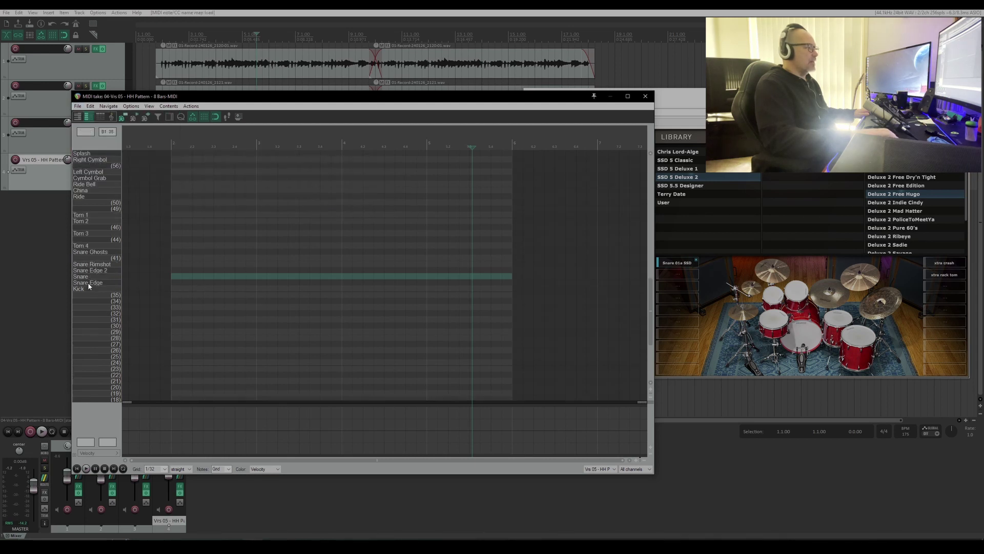
scroll(93, 285, up, 6)
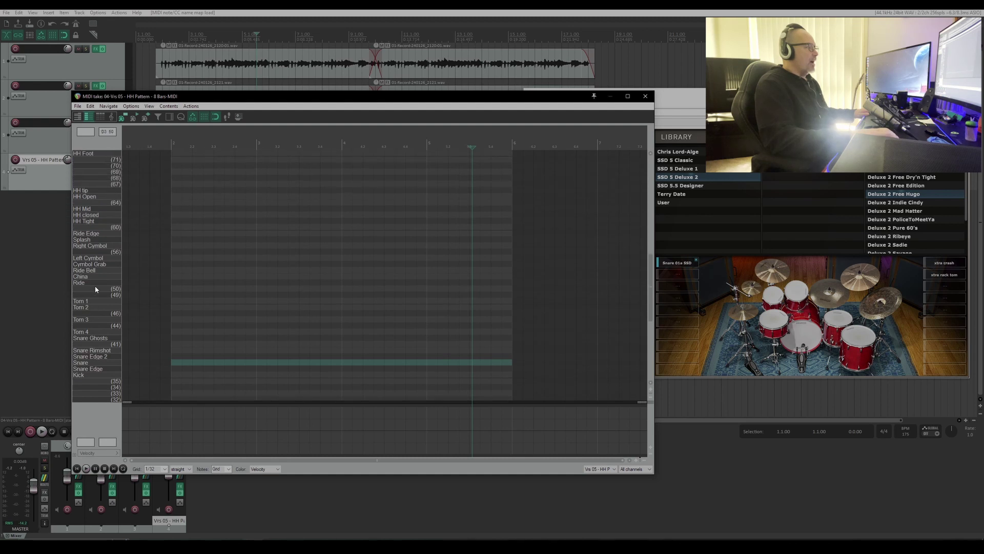
scroll(95, 281, down, 6)
click(105, 360)
click(112, 350)
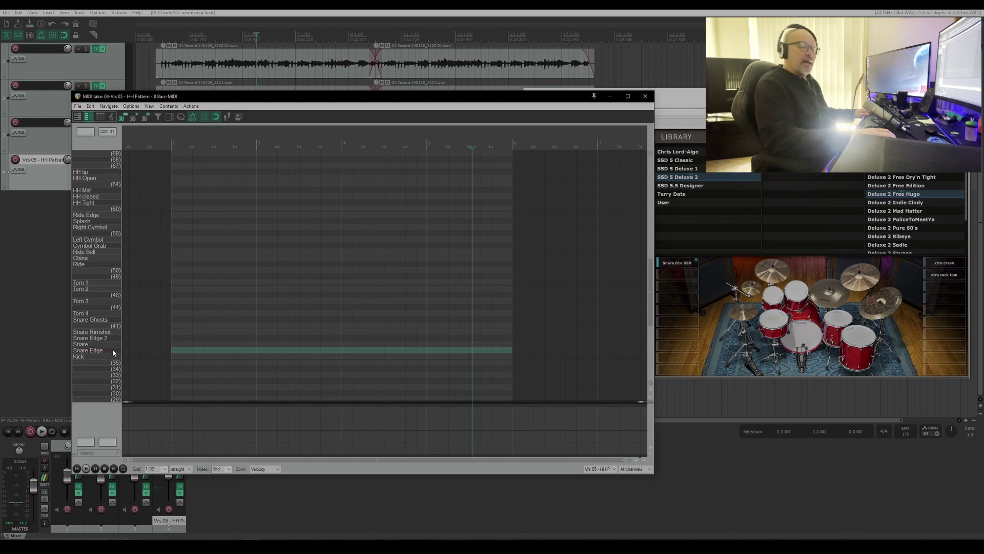
click(110, 344)
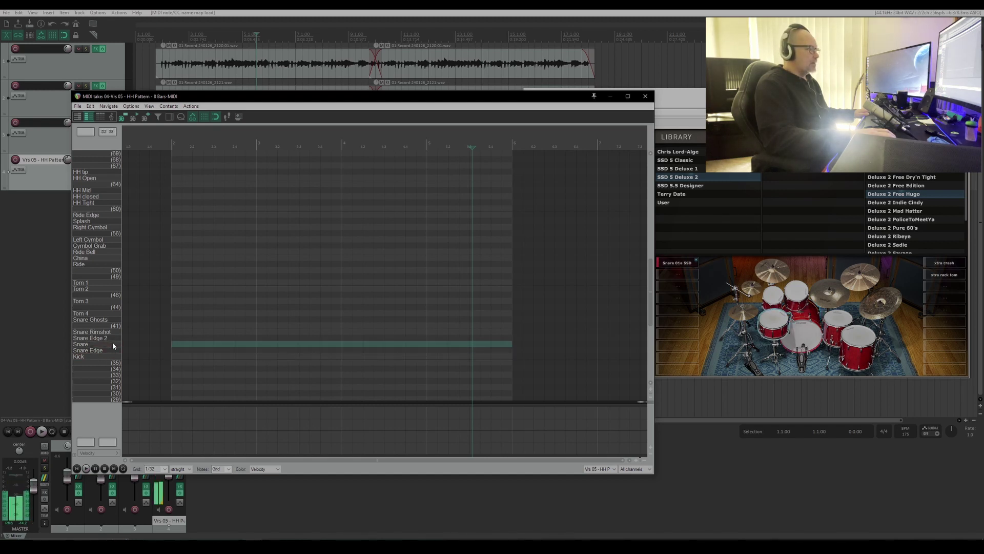
click(113, 339)
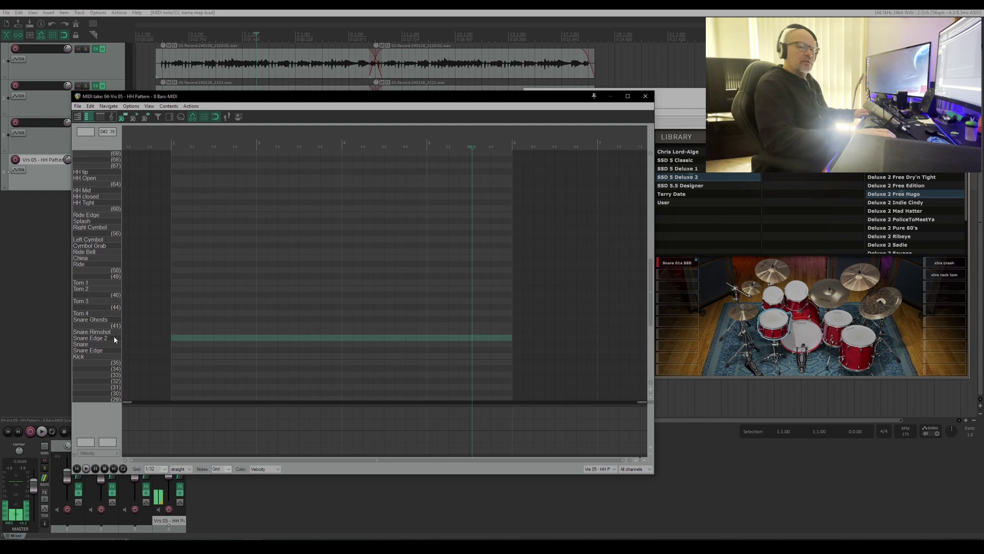
click(112, 349)
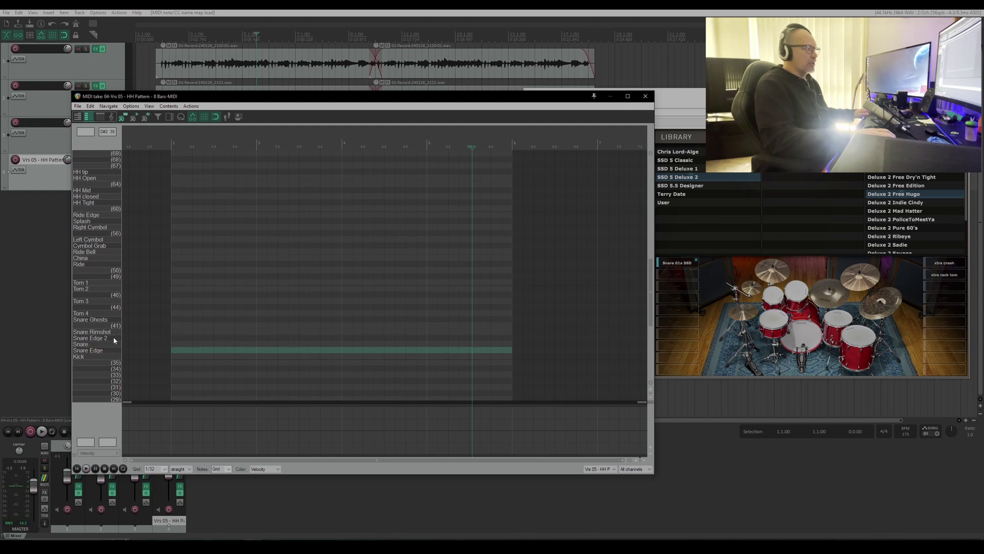
click(113, 338)
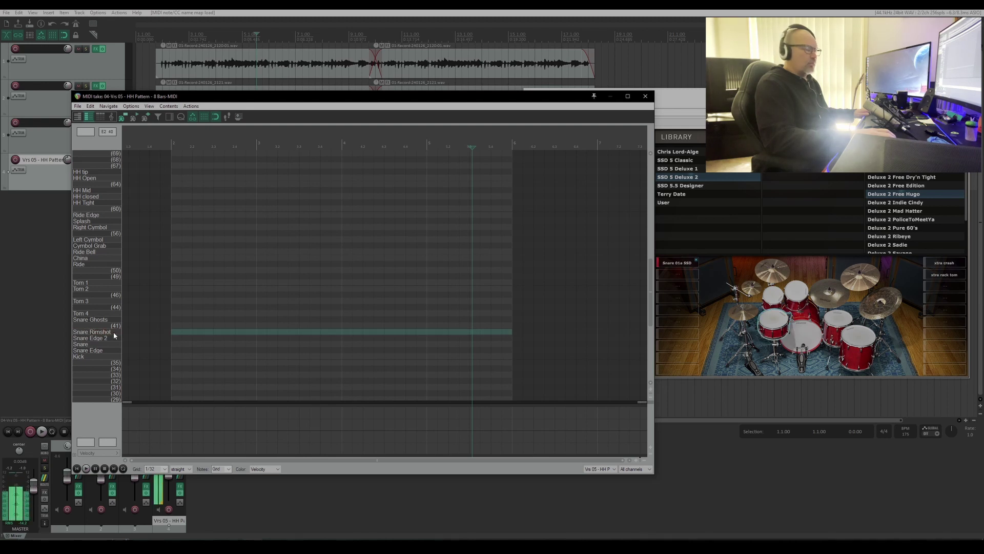
Audition the China and the hi-hat sounds HH Open, HH tip, HH closed, HH Tight and HH Mid
click(113, 258)
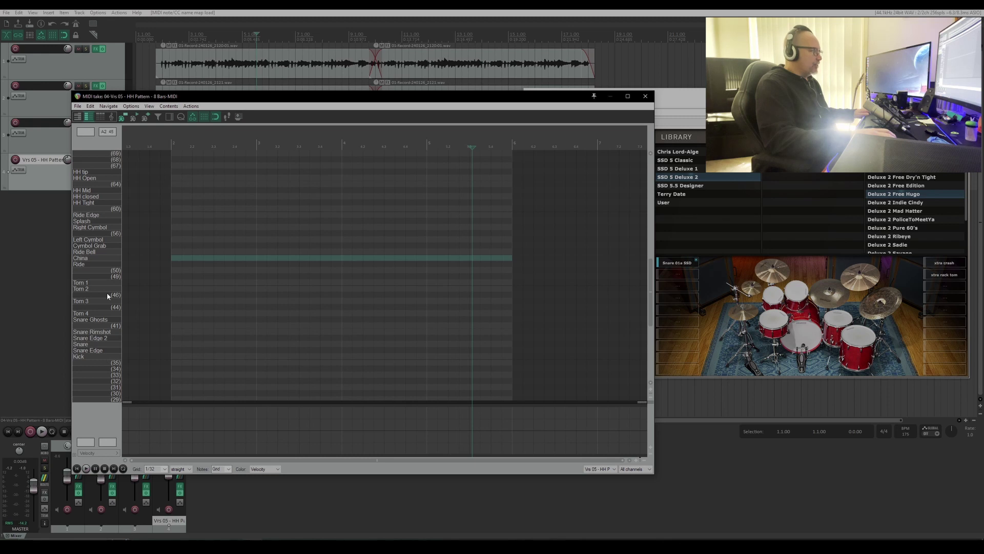
click(112, 178)
click(112, 171)
click(113, 196)
click(113, 203)
click(112, 191)
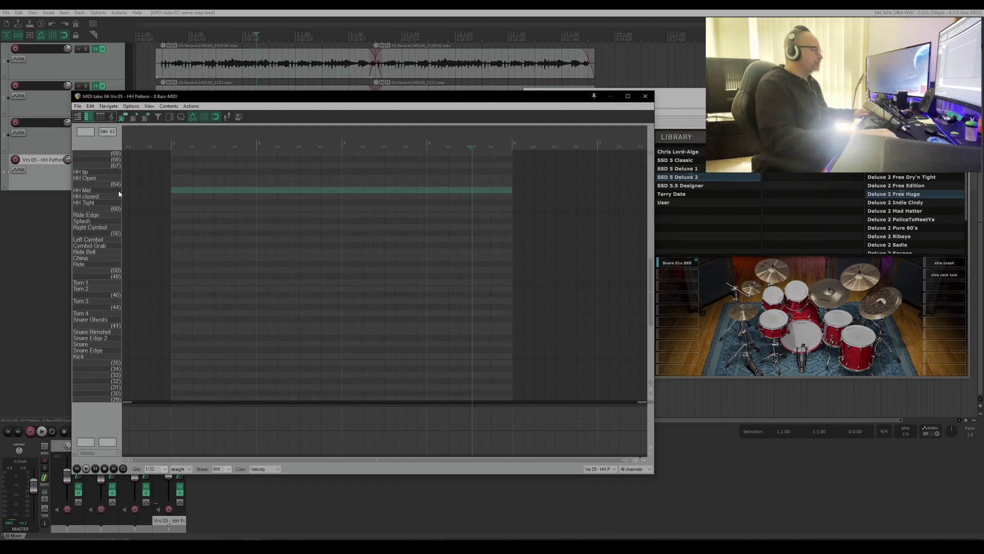
Insert Kick and Left Cymbol notes at the start of bar 2, and delete the Kick note to leave the cymbal alone
click(173, 357)
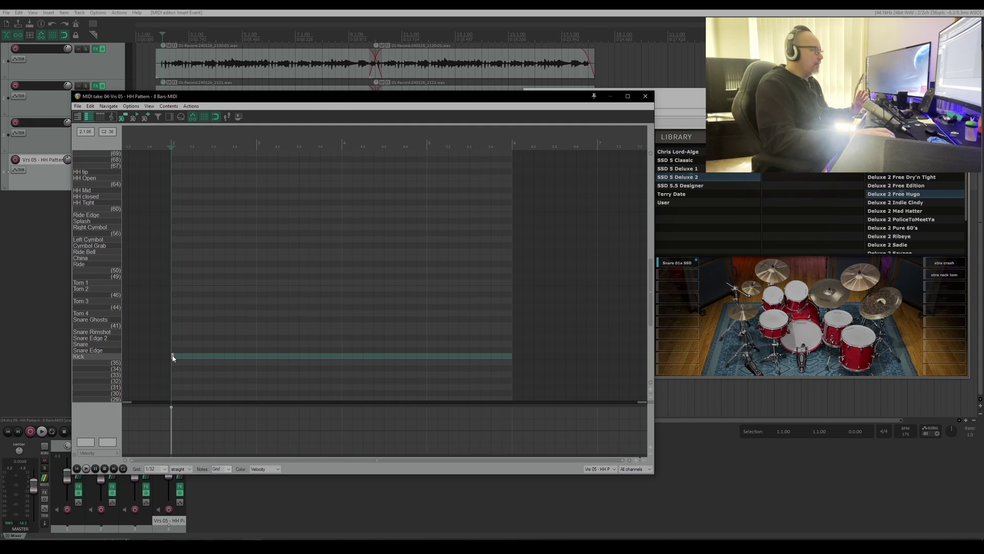
click(175, 240)
click(173, 239)
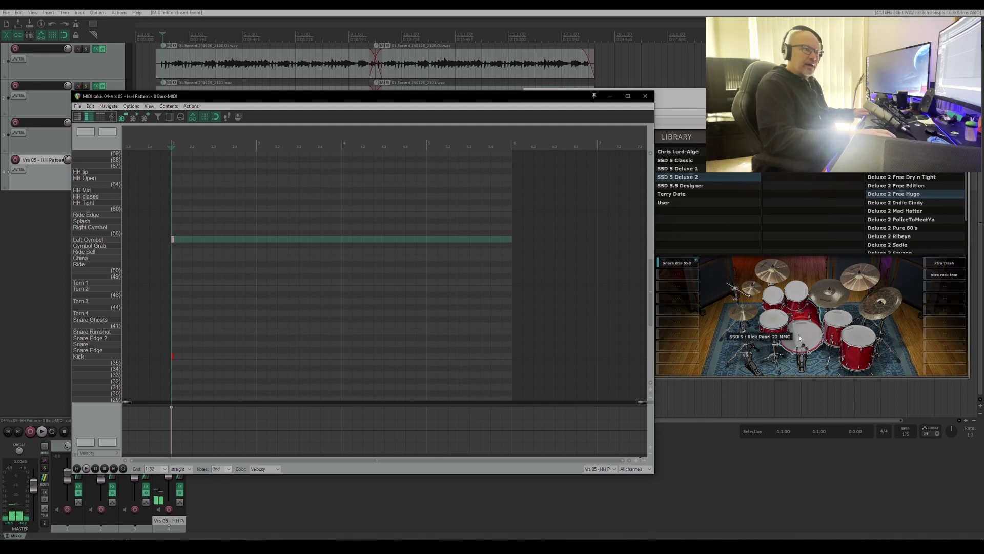
click(173, 358)
key(Delete)
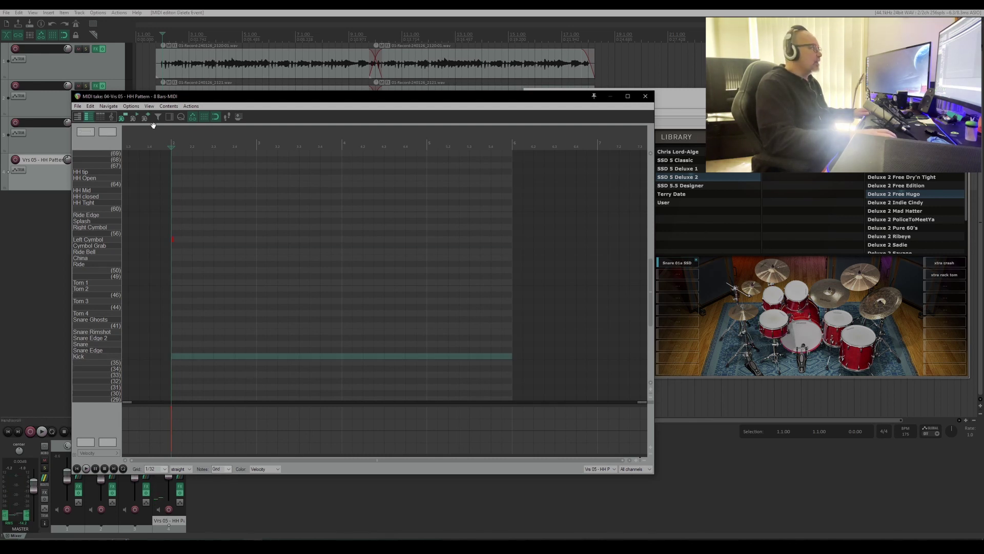
Move the MIDI editor clear of the track controls, solo the drum track and play the cymbal hit alone
drag(226, 97, 340, 131)
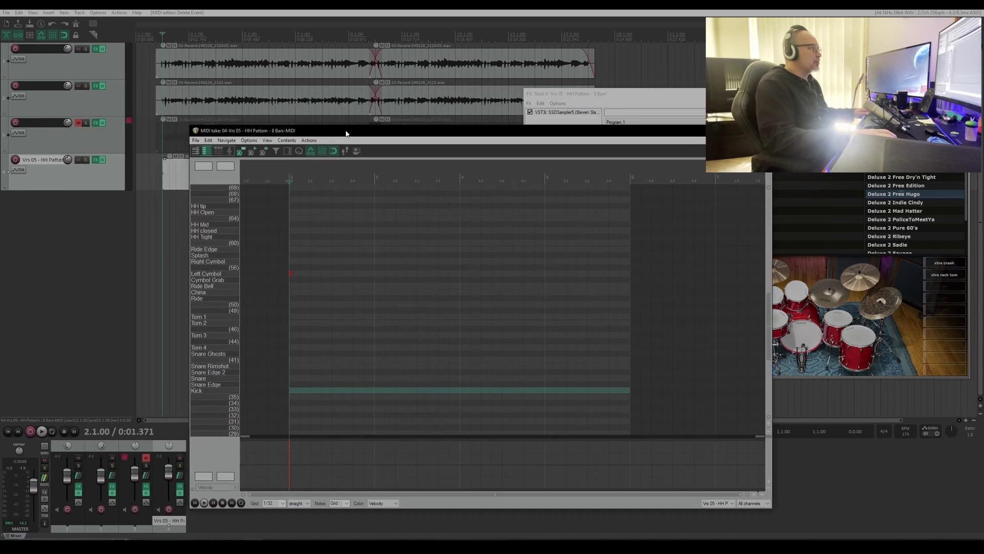
click(85, 164)
key(space)
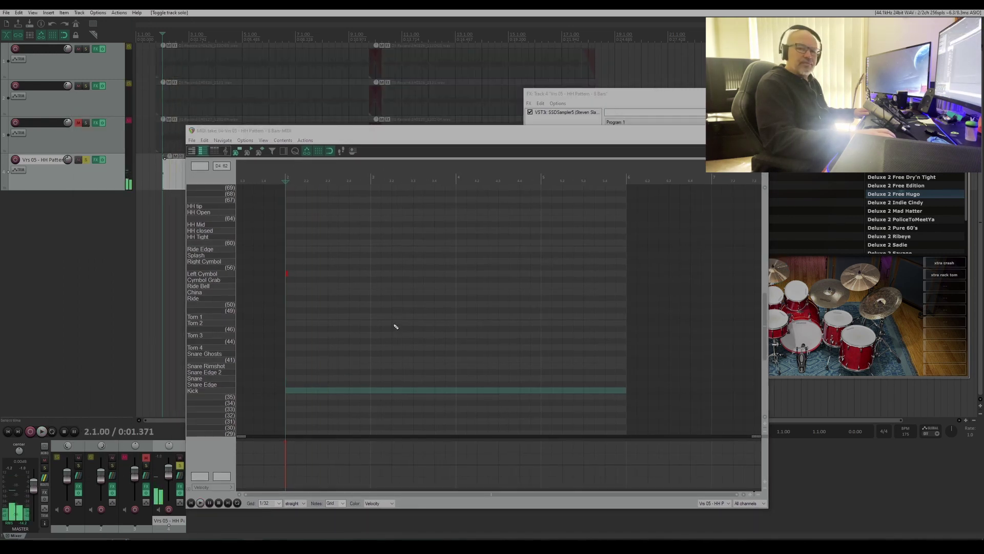
key(space)
key(space)
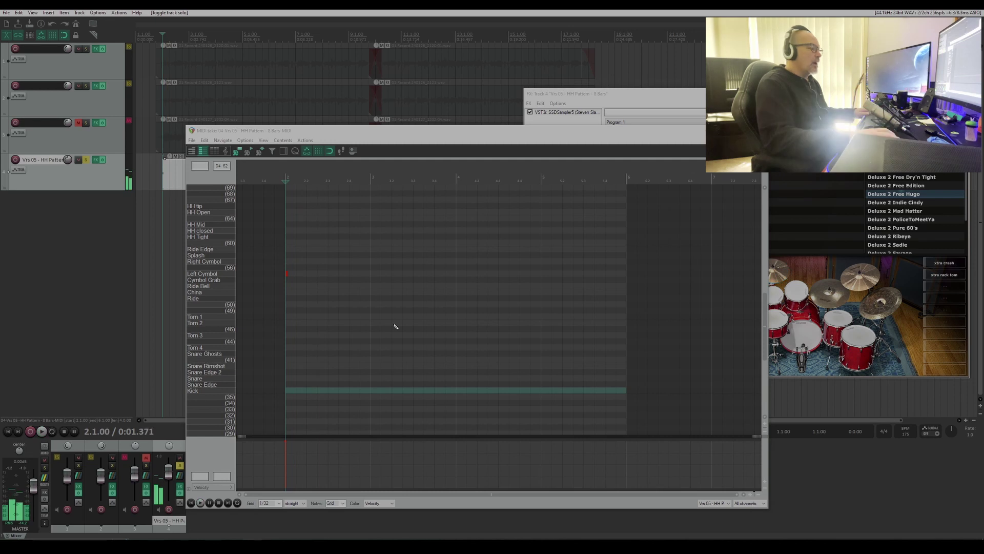
Insert a Kick note under the Left Cymbol note at the start of bar 2 and play both together
click(287, 391)
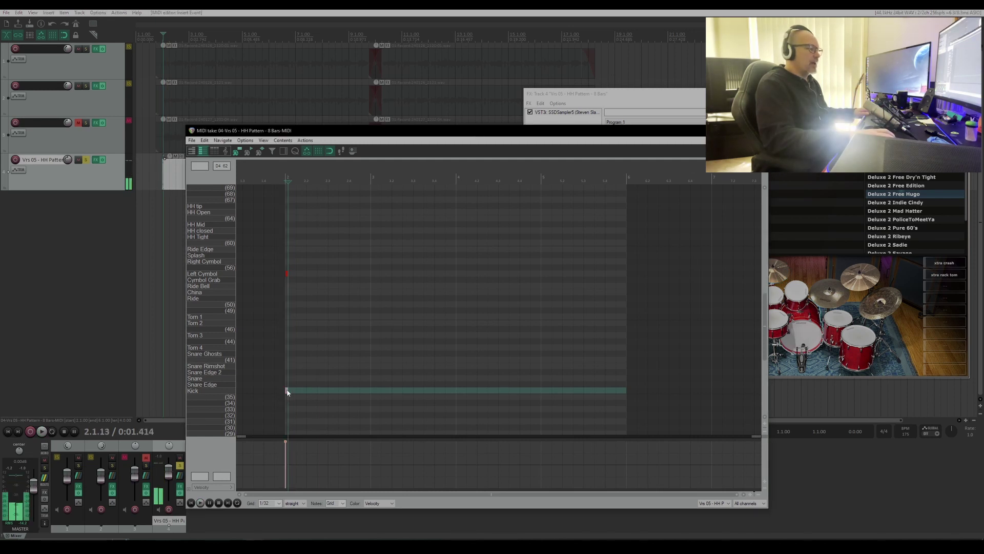
click(288, 390)
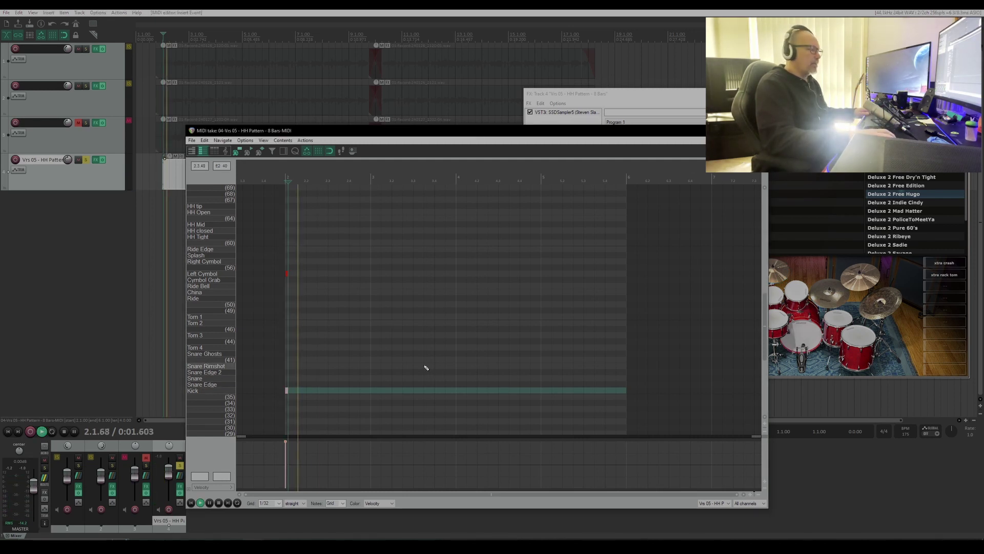
click(191, 505)
key(space)
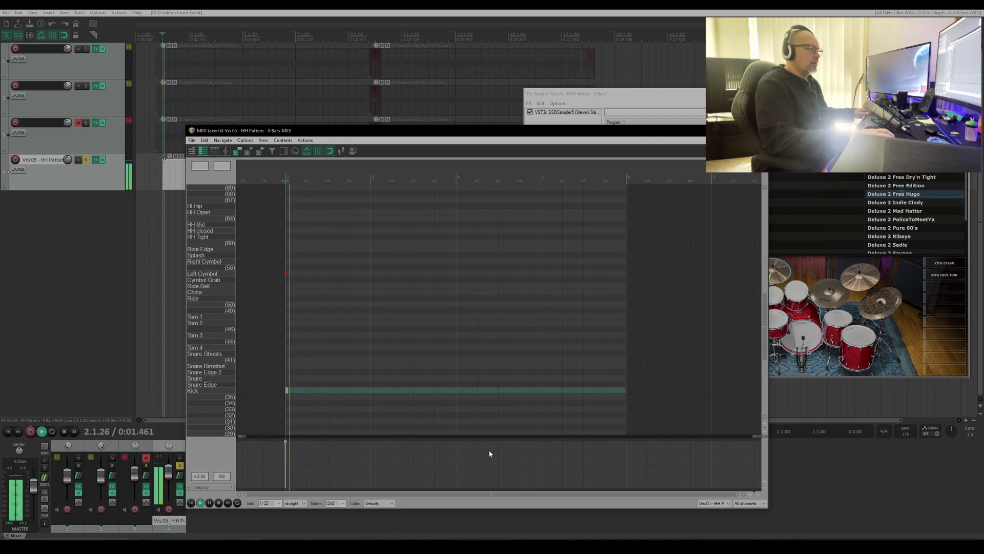
key(space)
key(space)
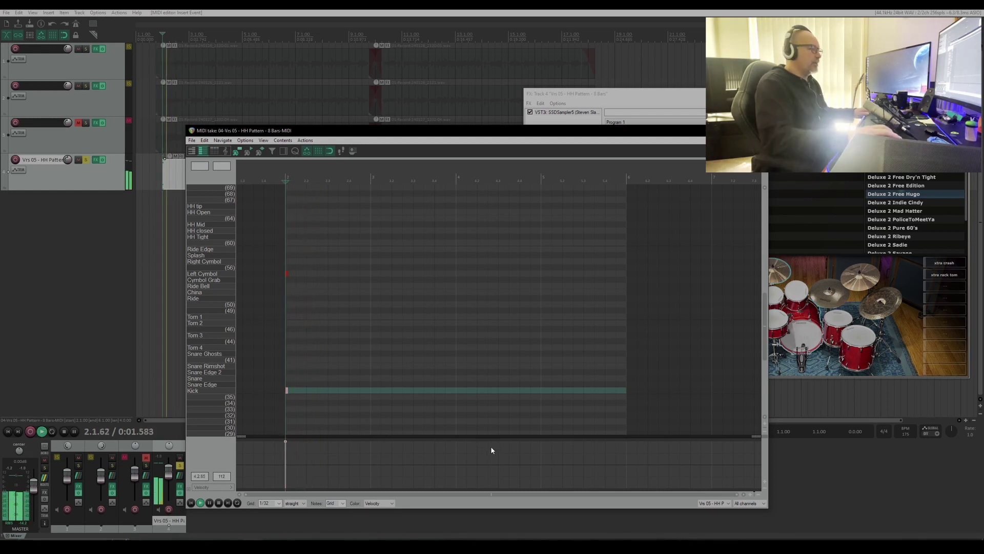
key(space)
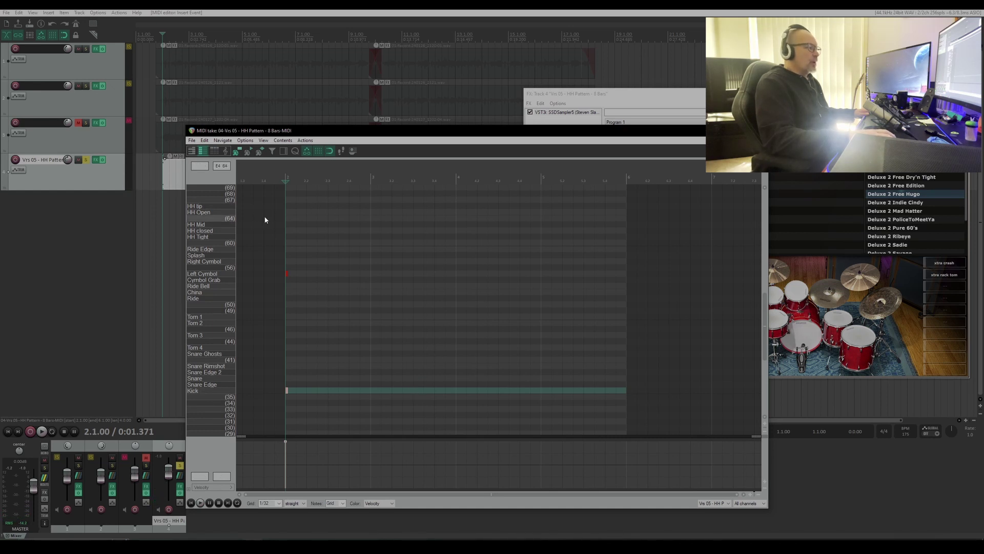
Audition HH Open and insert HH Open notes on every beat of bars 2 to 5
click(228, 213)
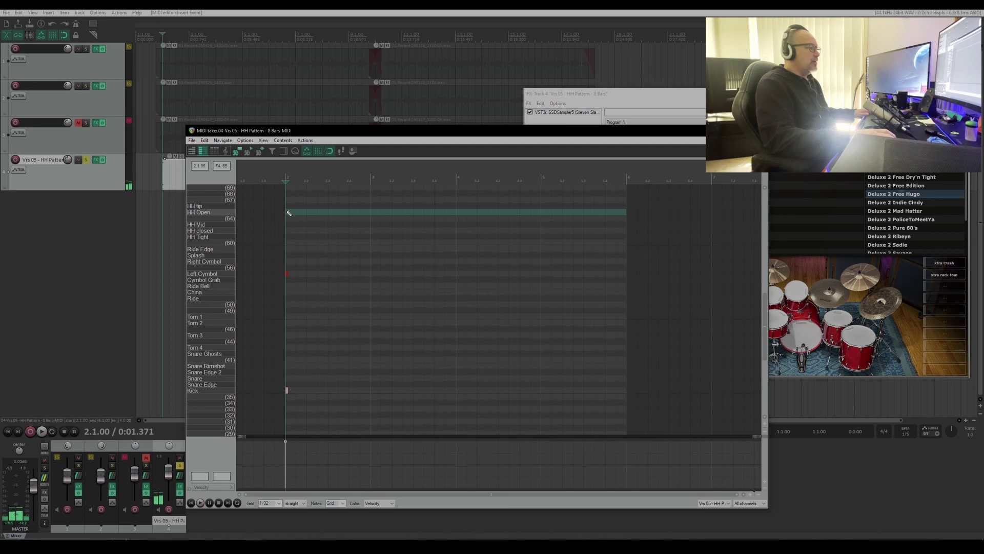
click(289, 213)
key(space)
click(333, 213)
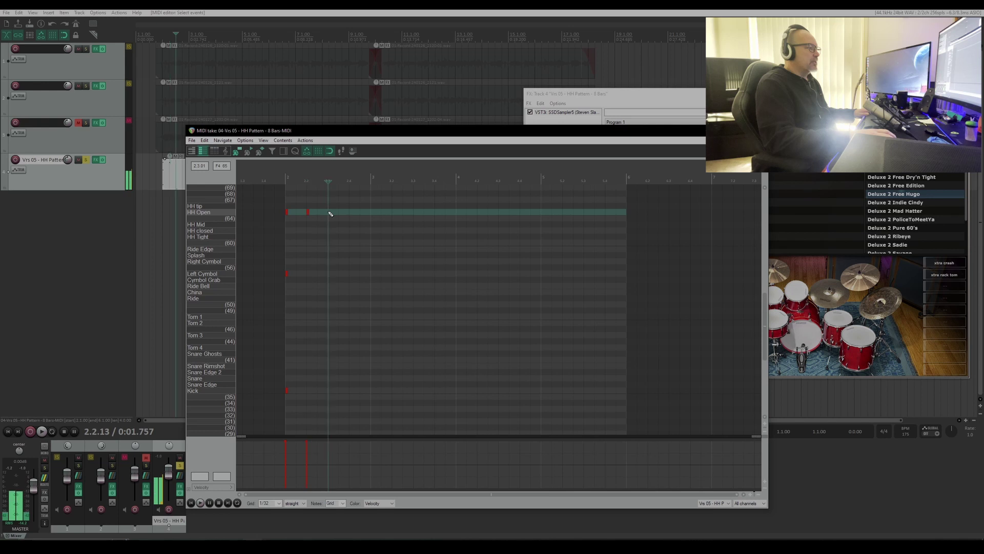
click(355, 213)
click(372, 214)
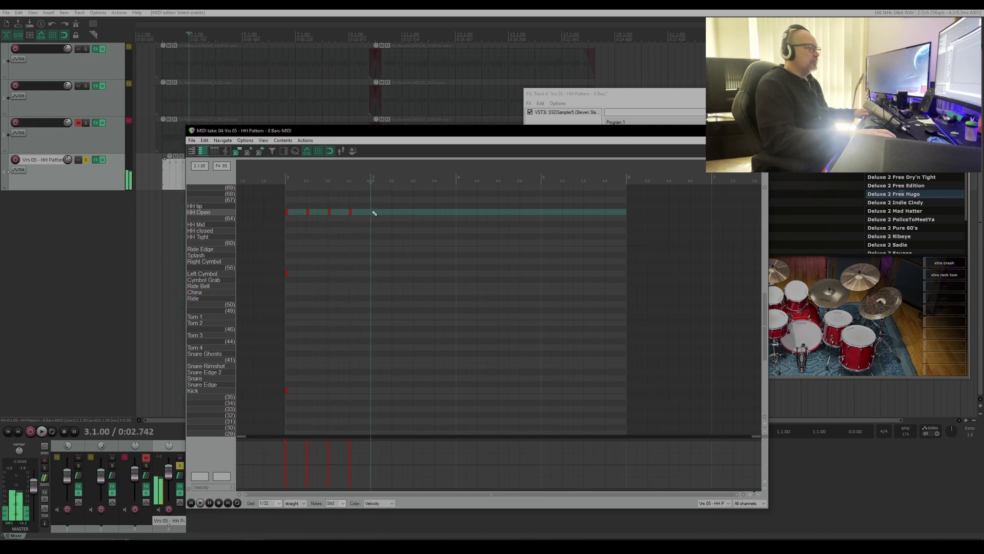
click(395, 212)
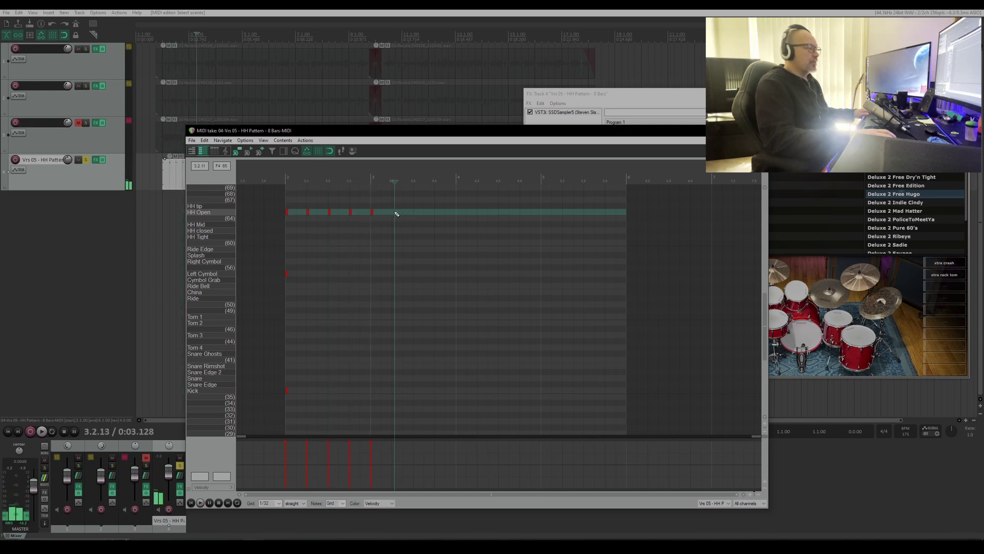
click(415, 212)
click(436, 212)
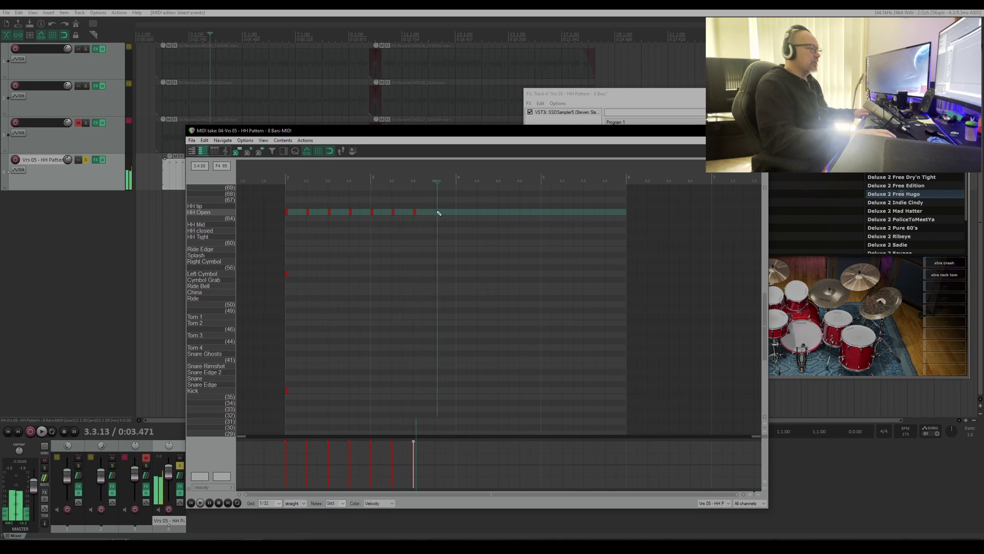
click(458, 212)
click(481, 213)
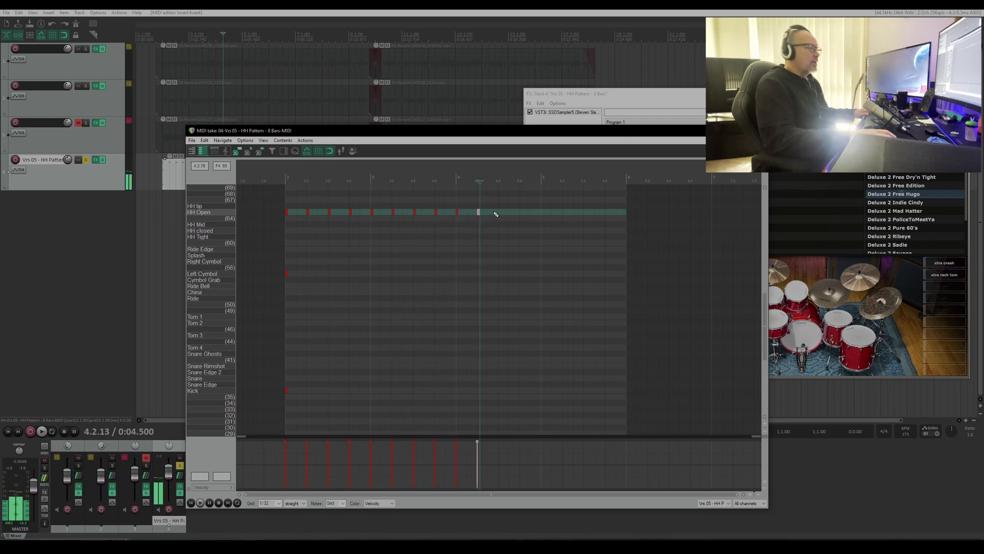
click(501, 212)
click(525, 213)
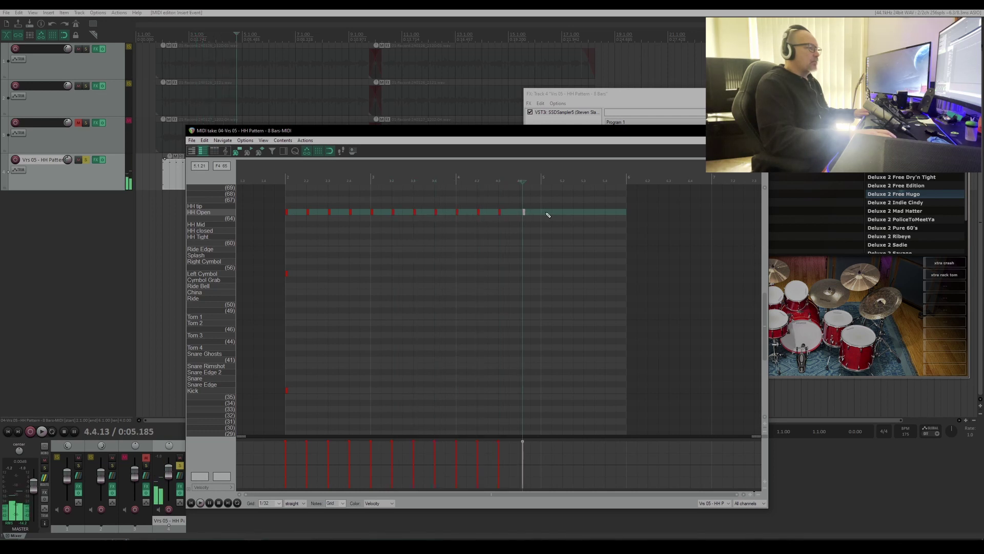
drag(521, 213, 519, 213)
click(544, 214)
click(563, 213)
click(585, 213)
click(610, 214)
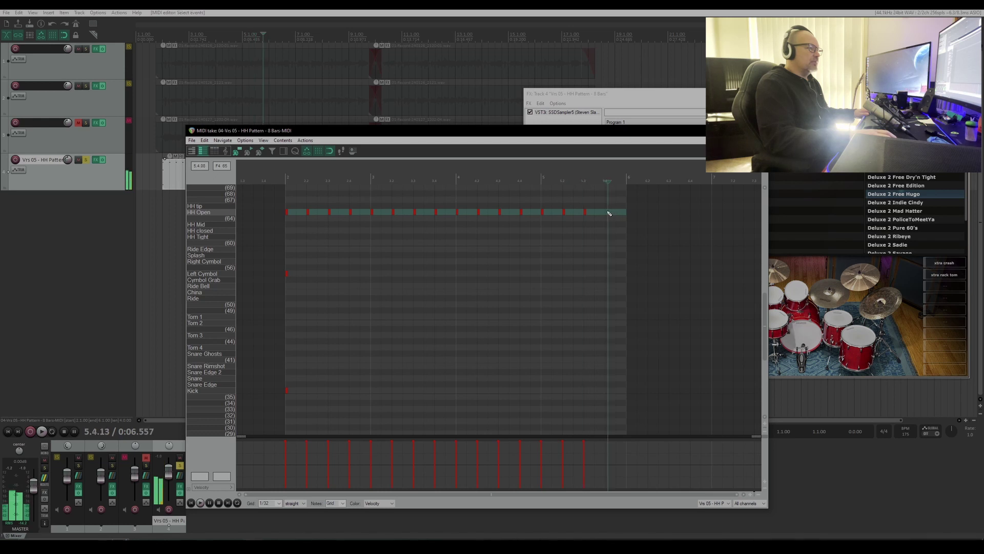
Try placing a freely positioned Left Cymbol note in bar 3 with snap to grid off, and turn snapping back on
click(191, 503)
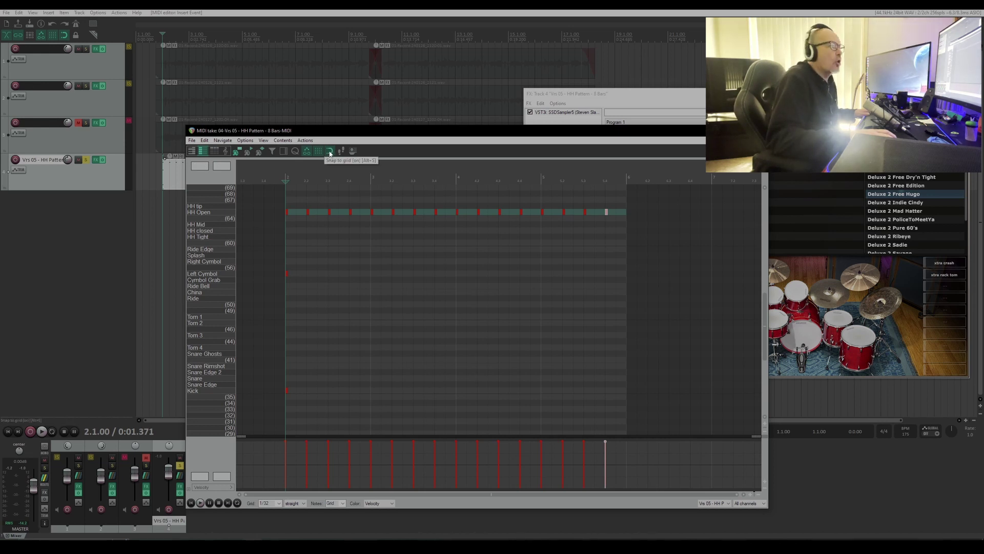
click(398, 275)
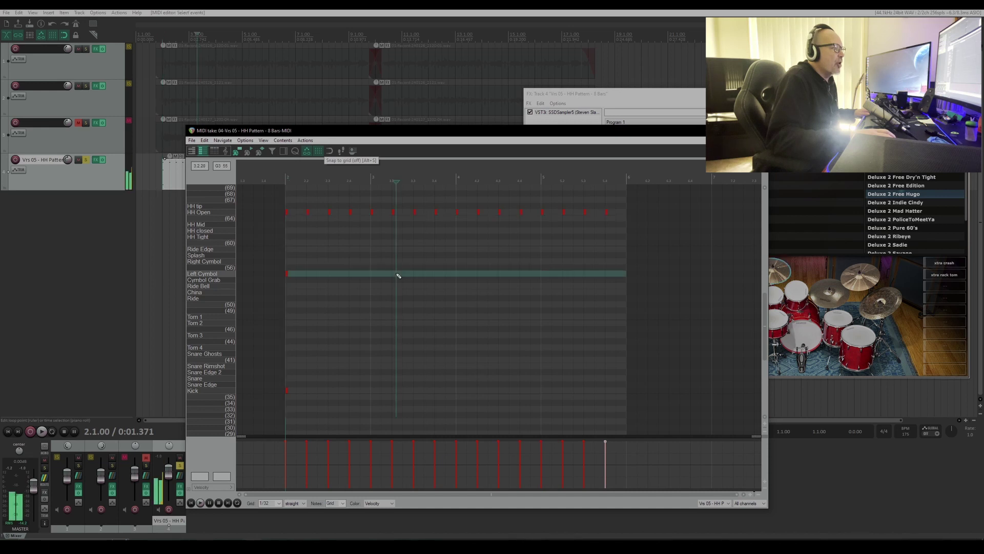
drag(398, 277, 403, 276)
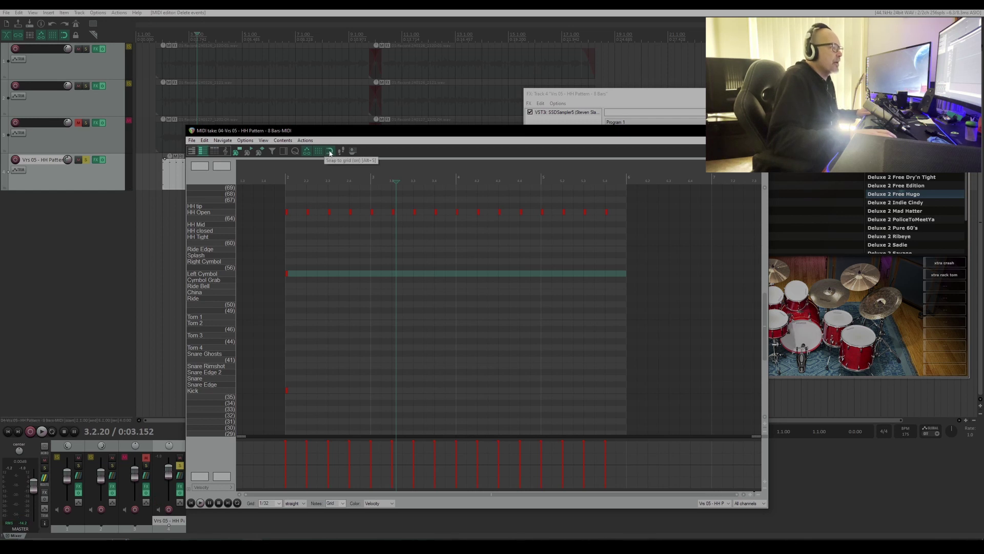
click(190, 502)
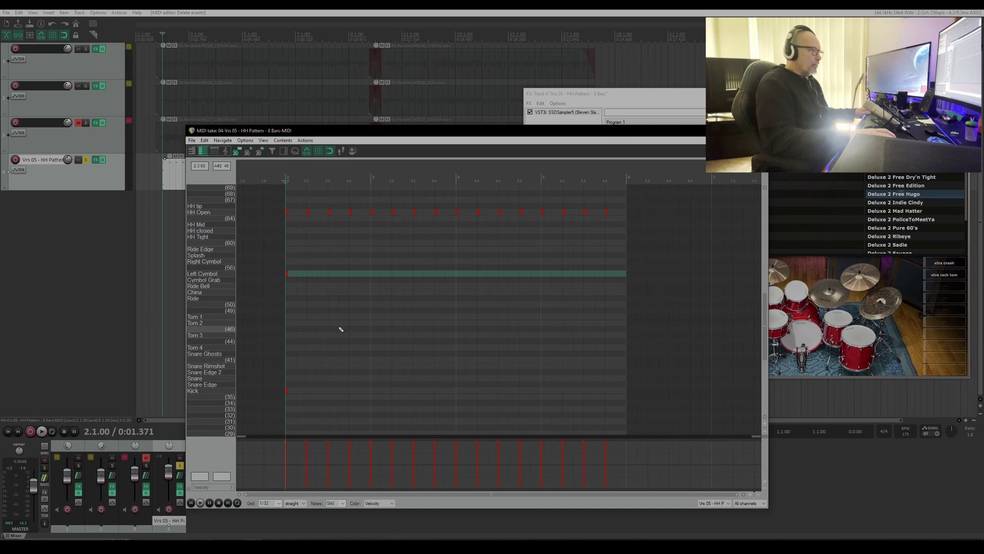
Delete the HH Open note at the start of bar 2 and play the pattern
click(286, 214)
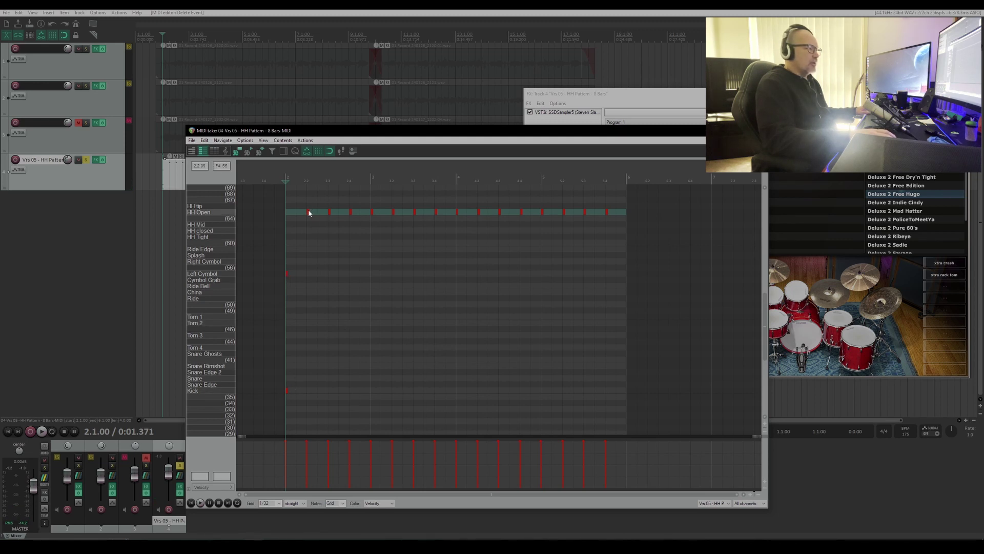
key(space)
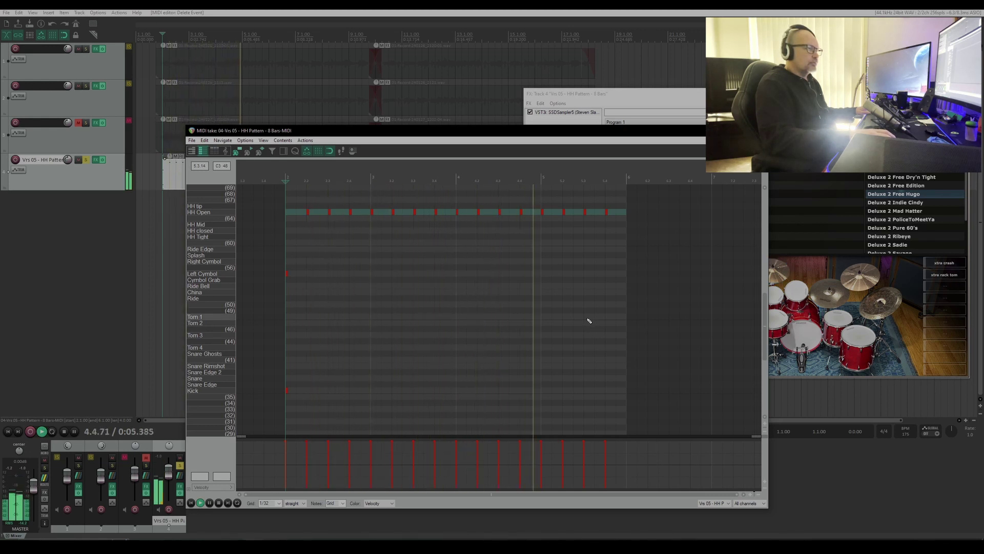
key(space)
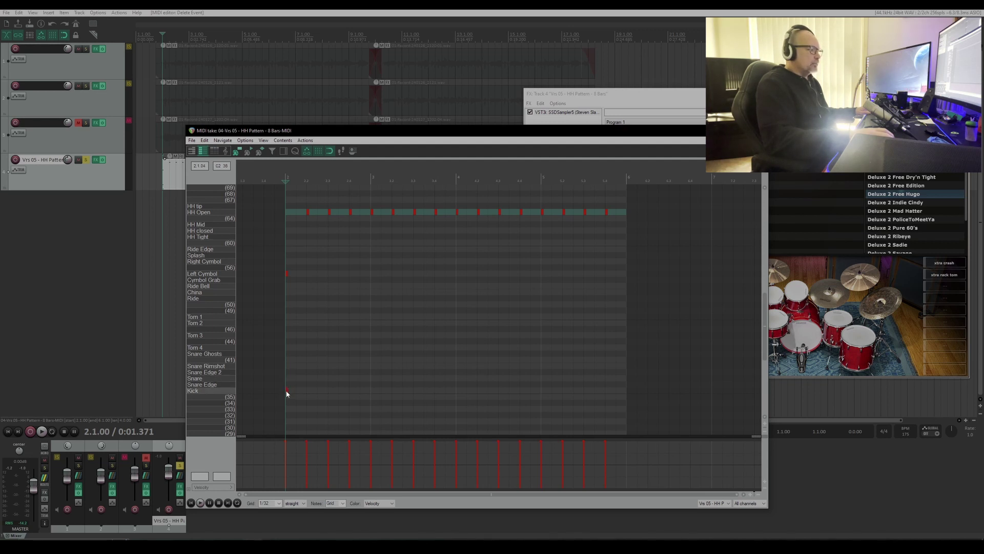
Insert Snare notes on beat 3 of bars 2 to 5 and Kick notes on beat 1 of bars 3 to 5
click(329, 378)
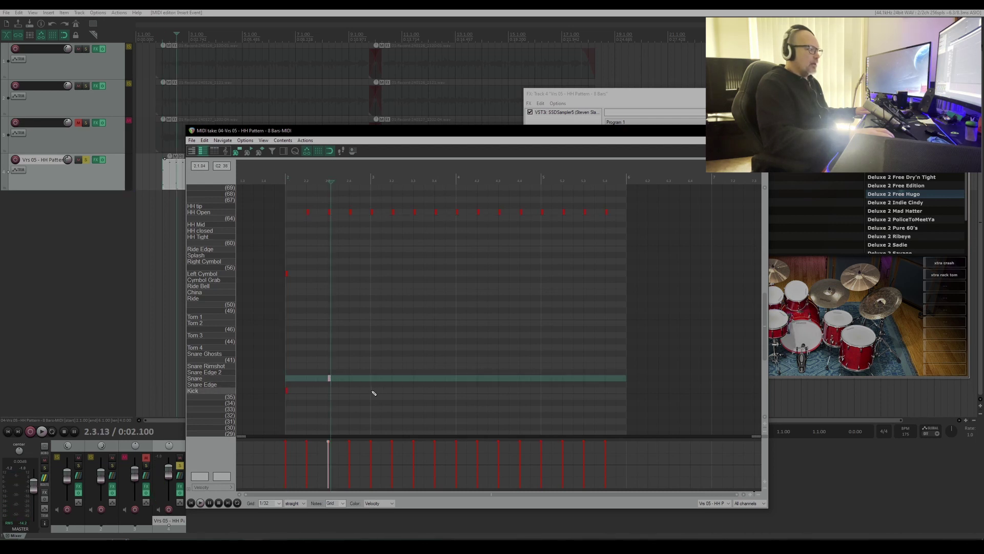
click(372, 390)
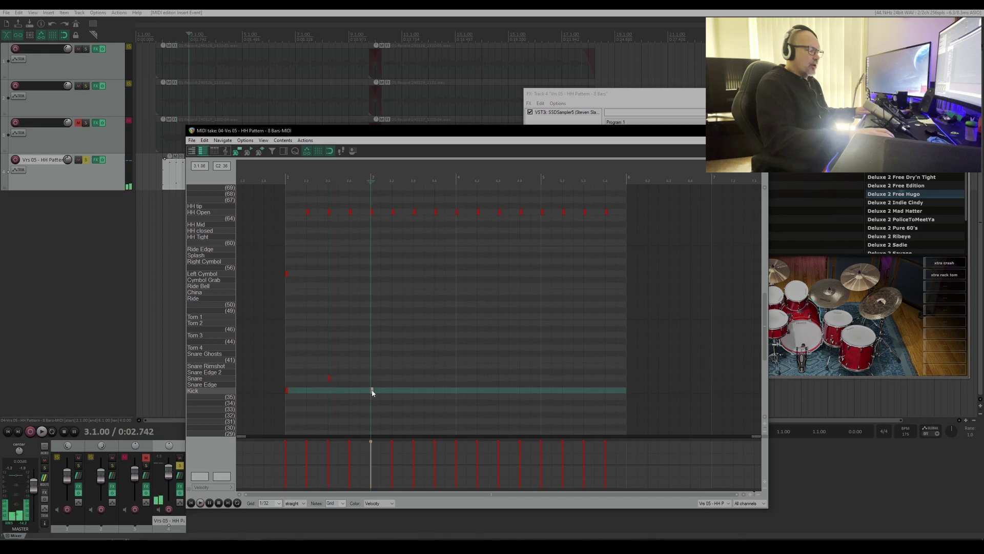
click(415, 379)
click(457, 391)
click(499, 378)
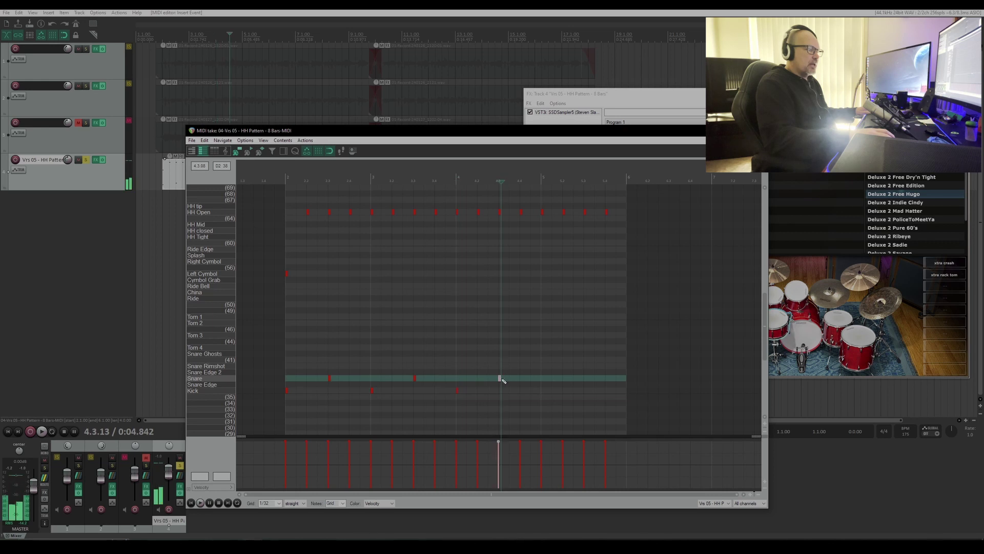
click(542, 391)
click(585, 378)
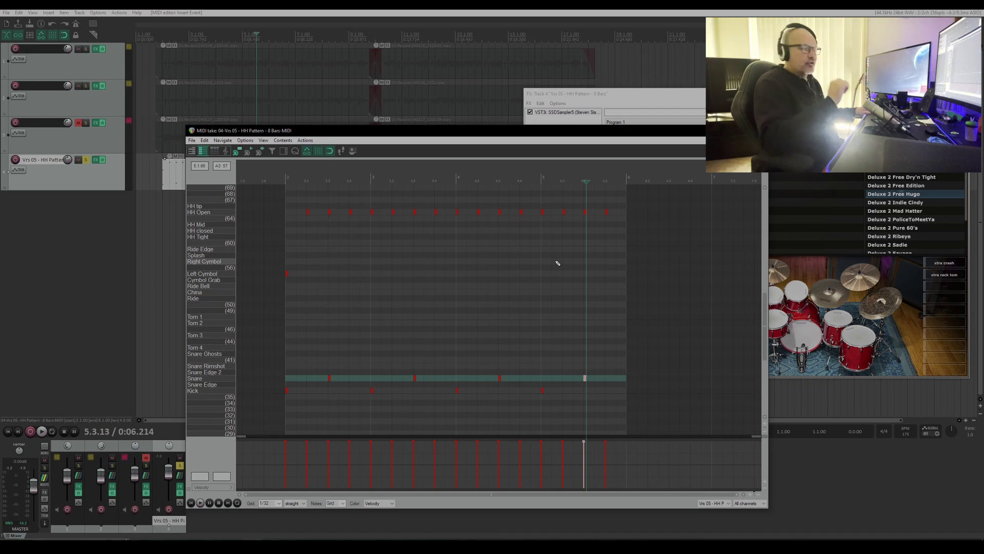
Play the kick, snare and hi-hat pattern from the start of bar 2
click(190, 506)
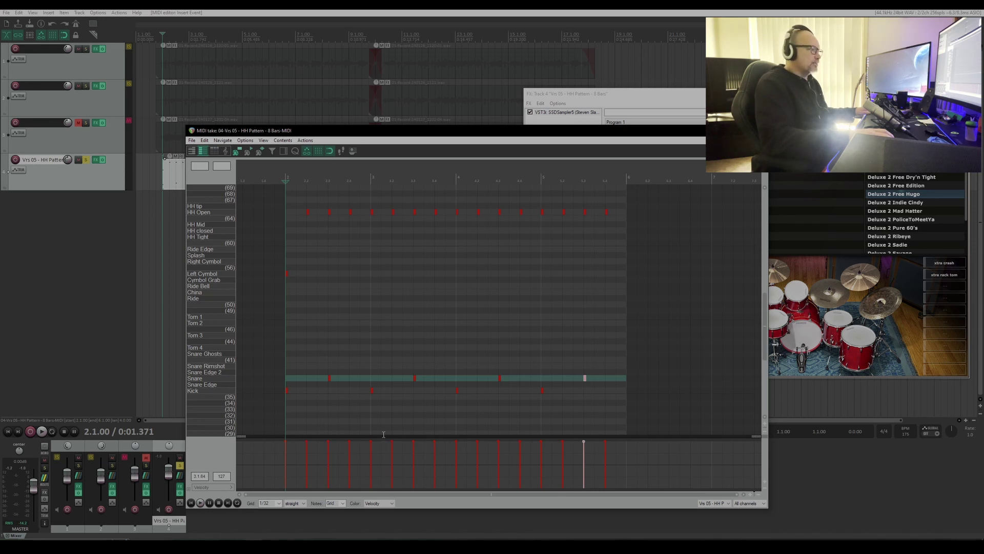
key(space)
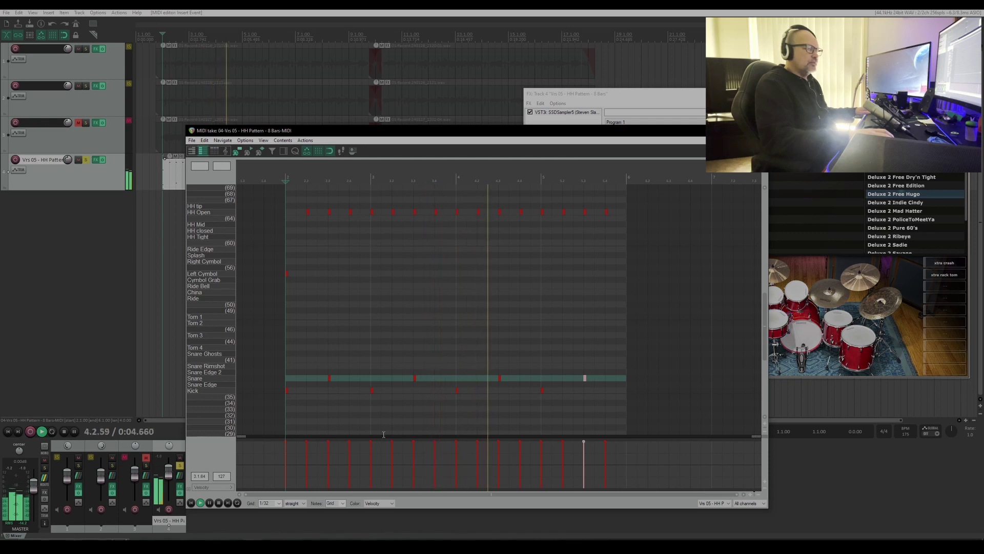
key(space)
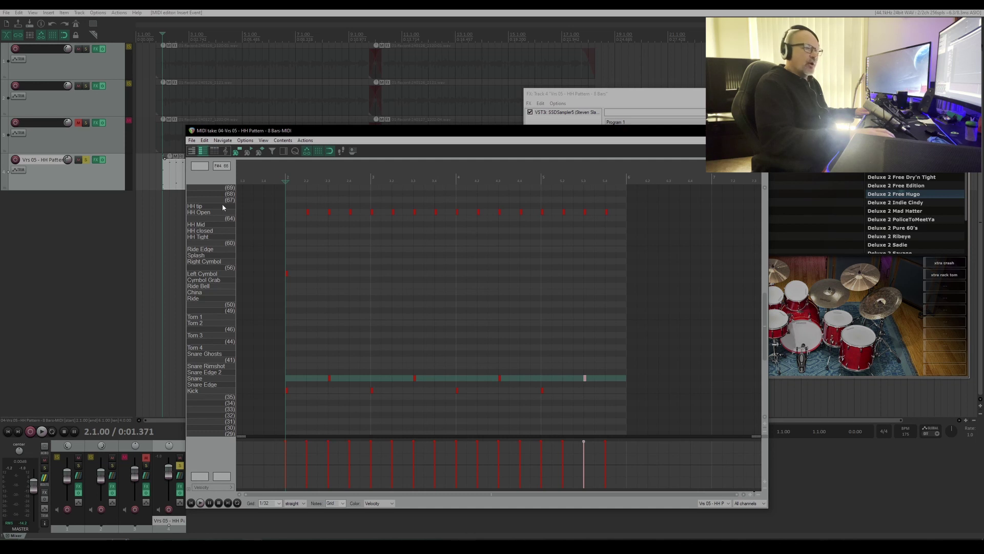
Move the MIDI editor clear of the drum kit picture and audition Right Cymbol and Left Cymbol
drag(621, 132, 486, 135)
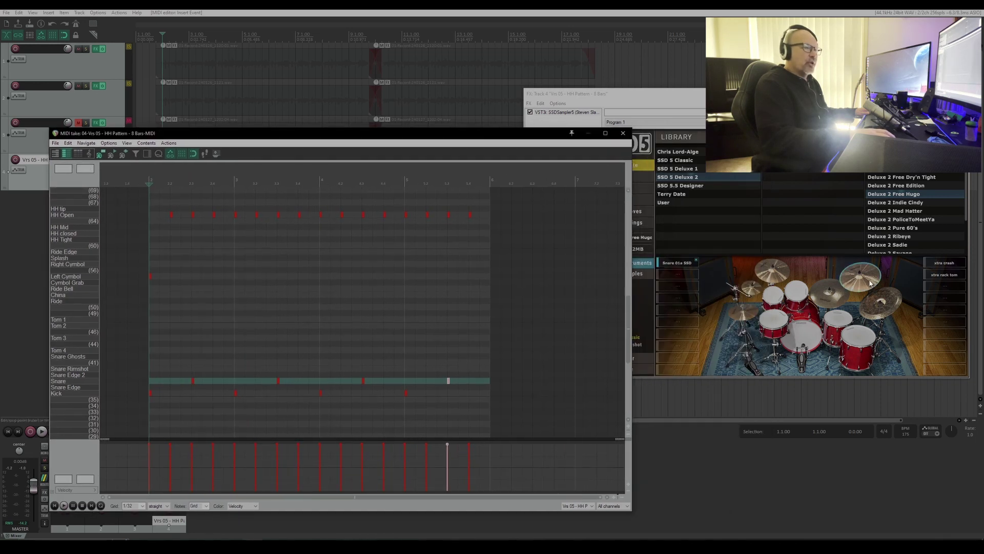
click(88, 263)
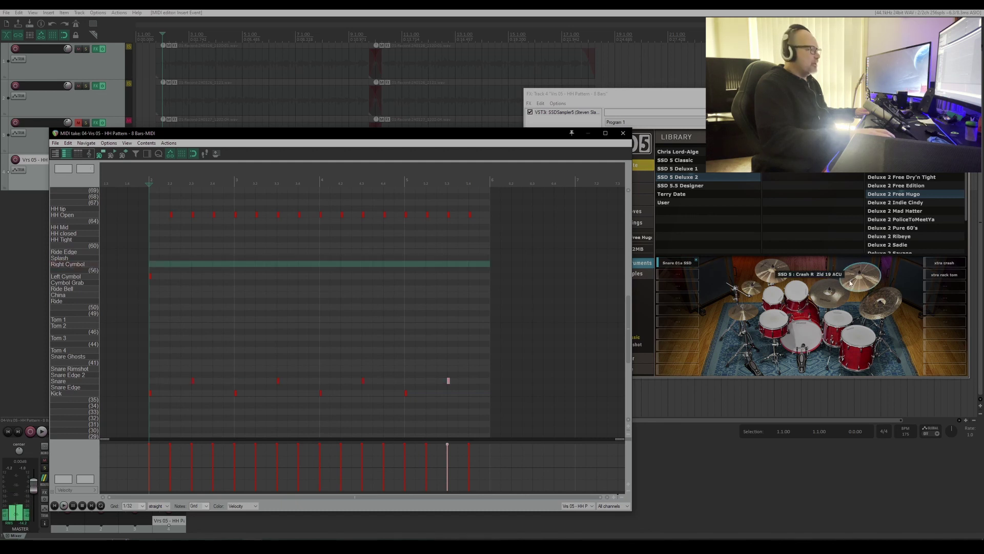
click(87, 277)
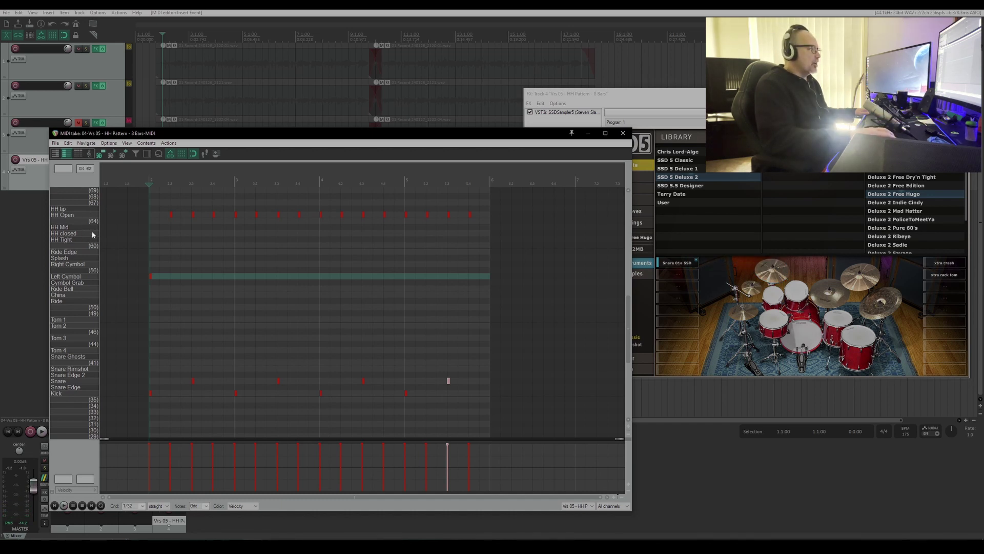
Audition the hi-hat articulations HH tip, HH Open, HH Mid, HH closed and HH Tight
click(93, 210)
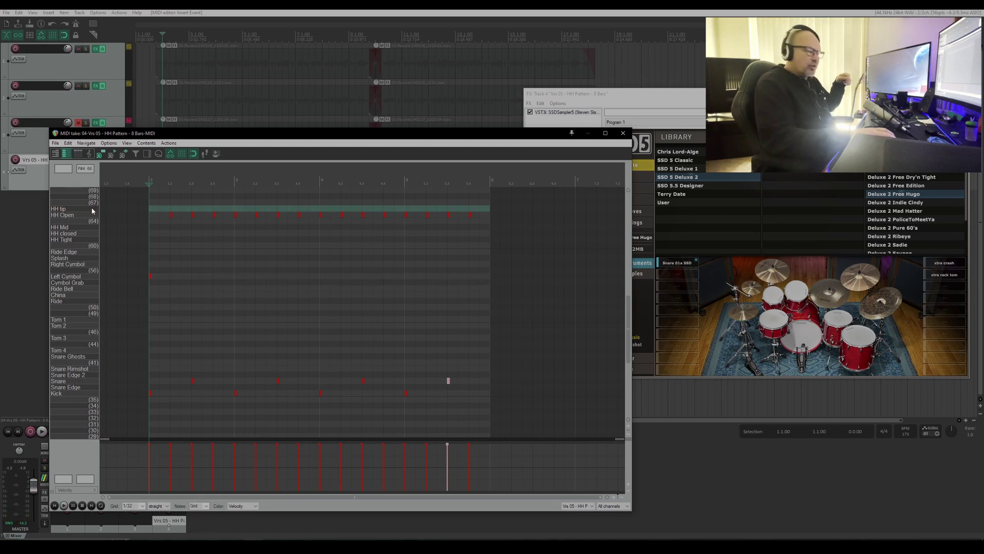
click(92, 216)
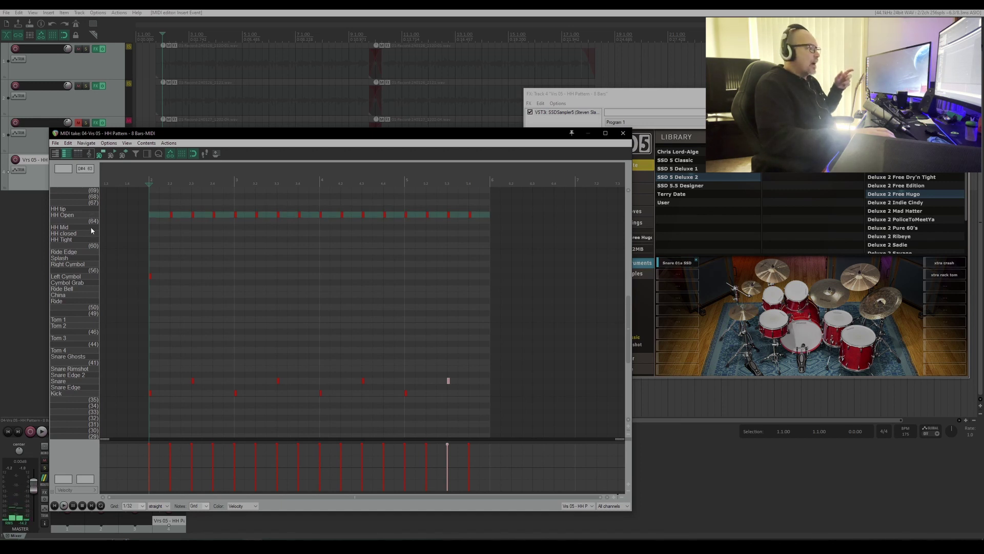
click(93, 229)
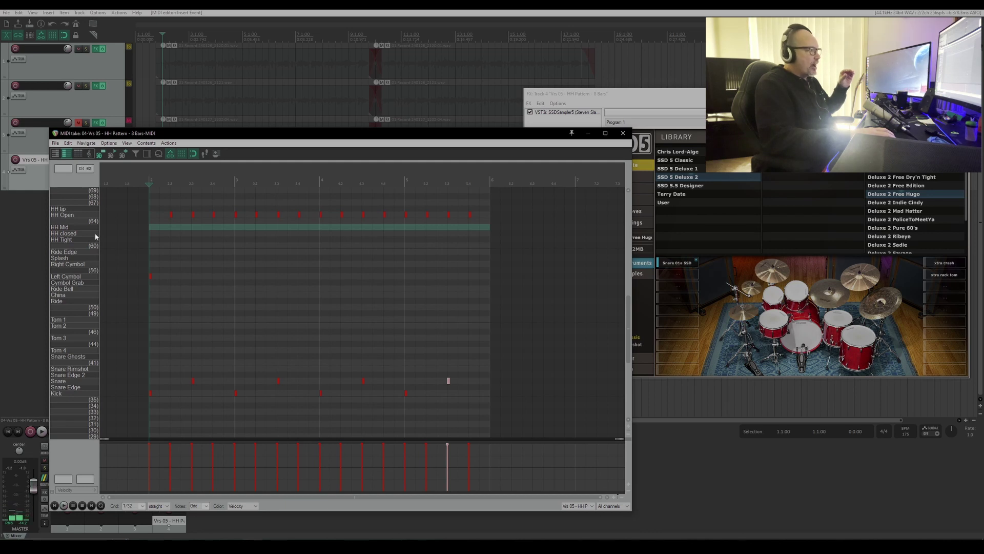
click(96, 236)
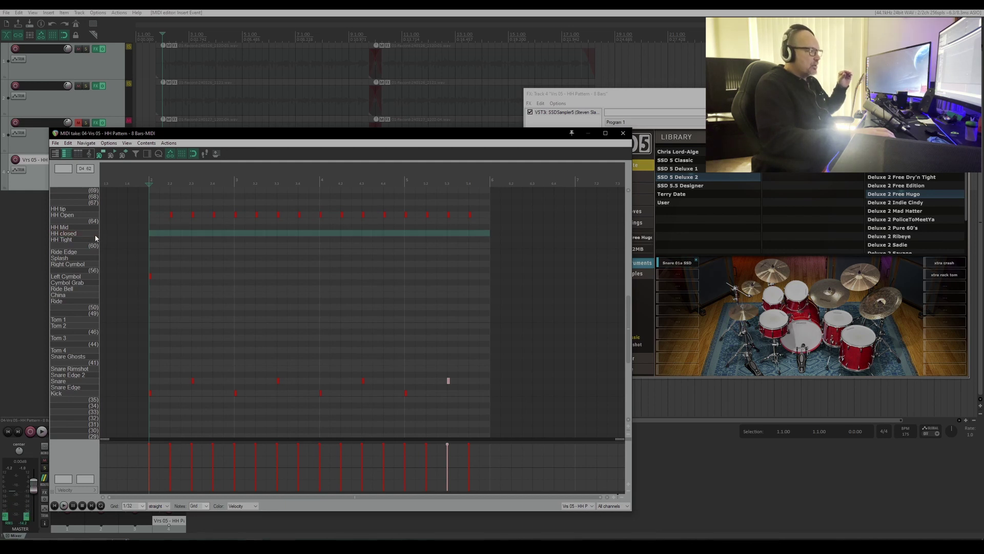
click(95, 240)
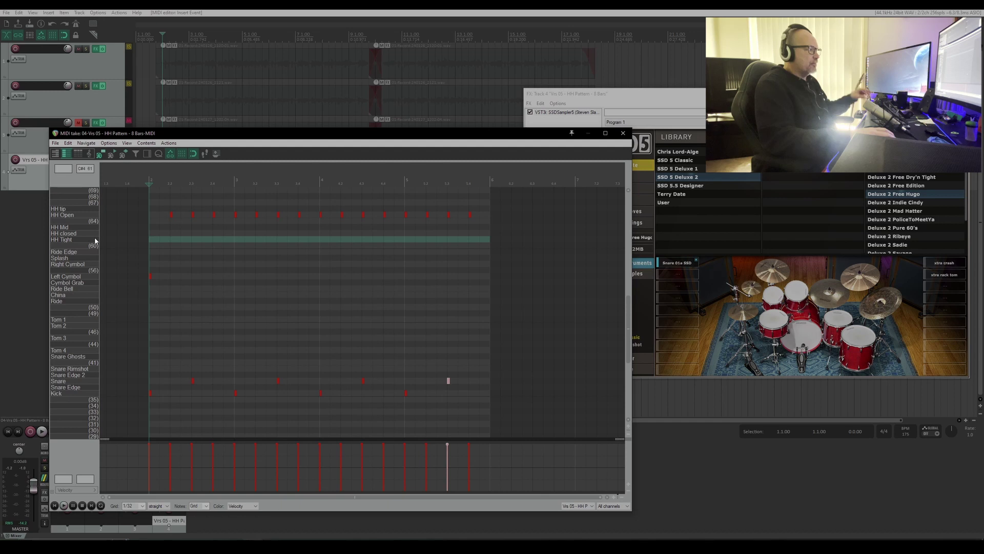
Audition the Ride Edge, Ride and Ride Bell sounds to compare them
click(95, 253)
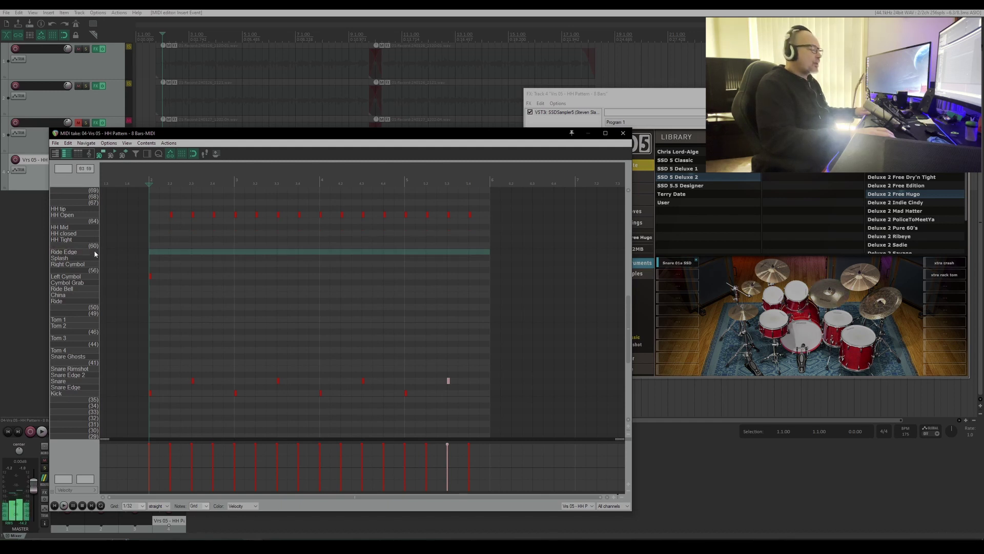
click(93, 304)
click(95, 292)
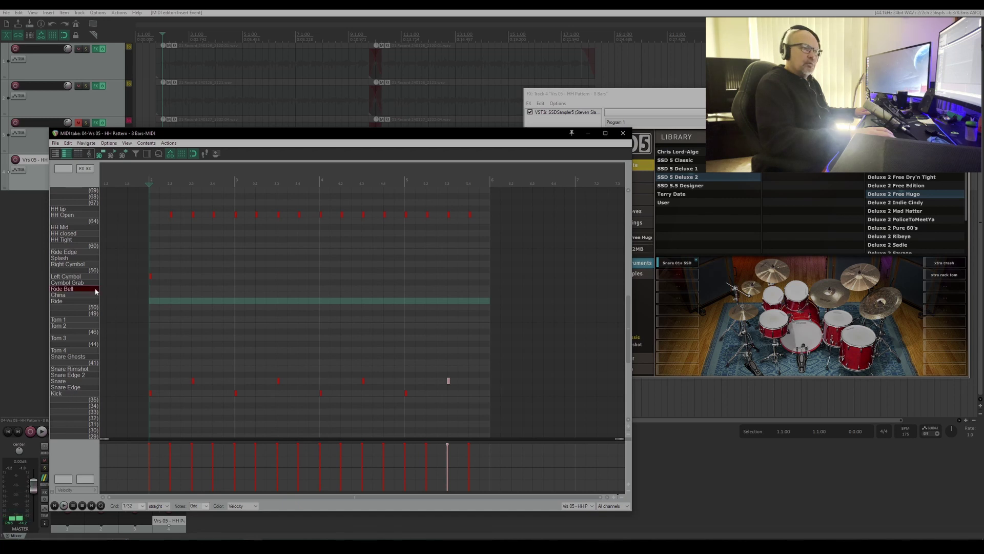
click(95, 253)
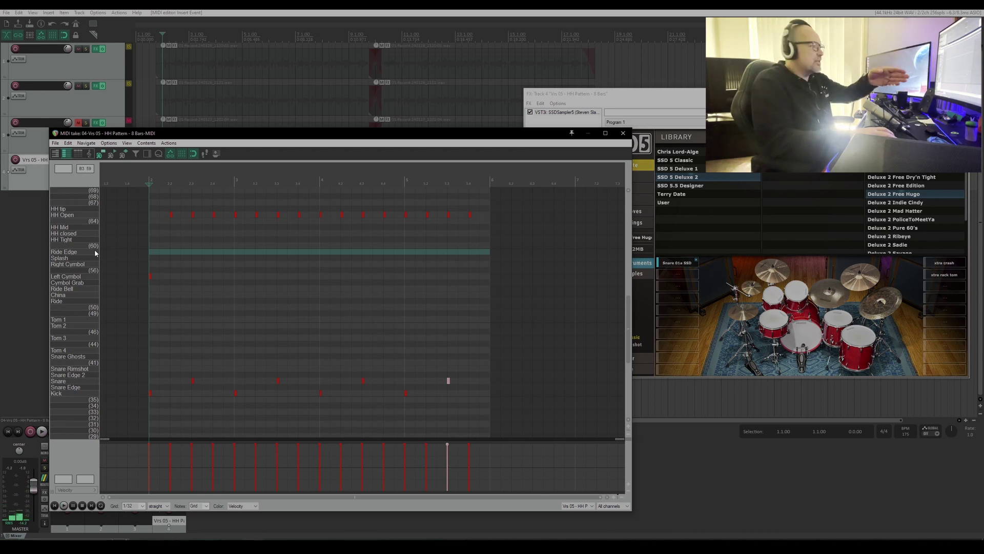
Audition Tom 1 through Tom 4 from the named note rows
click(95, 320)
click(93, 331)
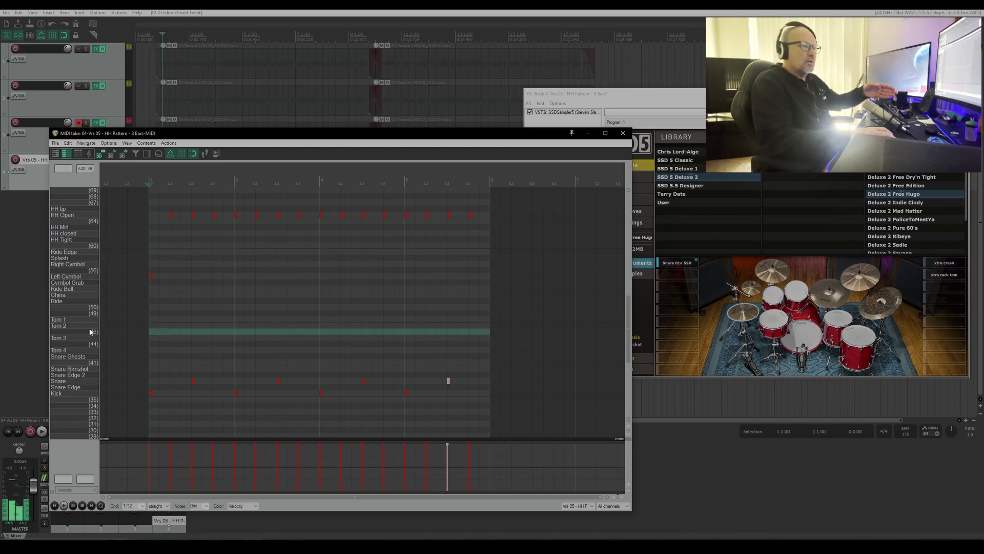
click(93, 326)
click(94, 339)
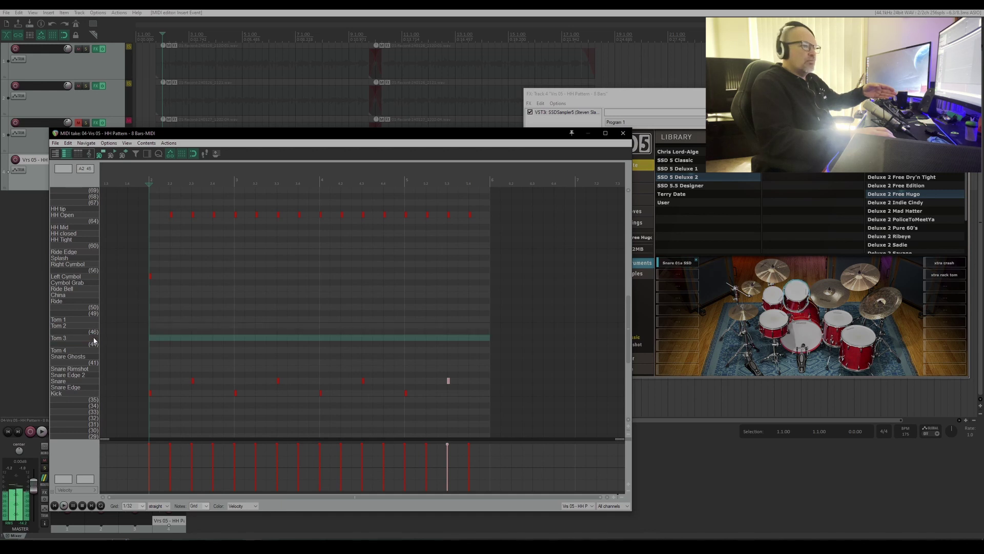
click(92, 351)
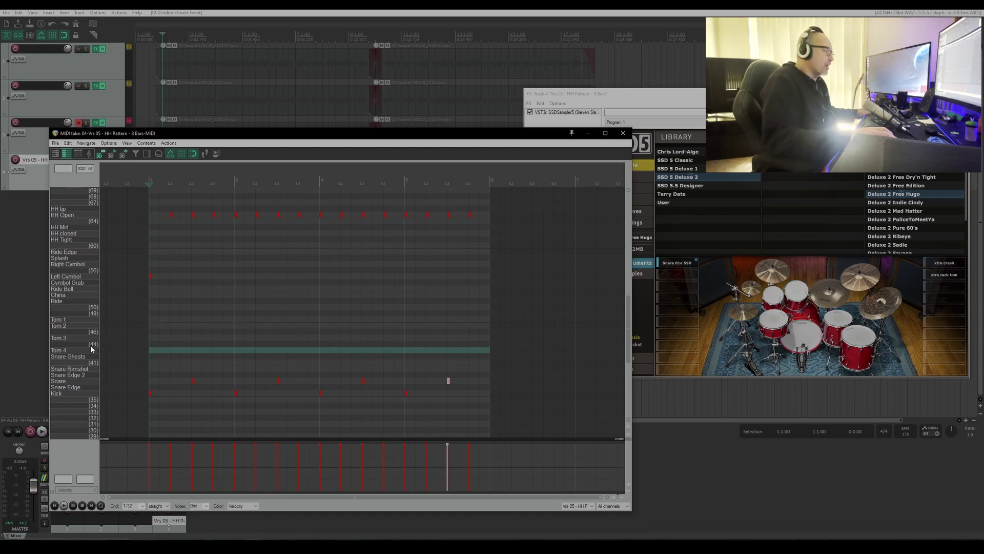
Move the MIDI editor back towards the middle and play the soloed drum pattern
drag(354, 137, 425, 117)
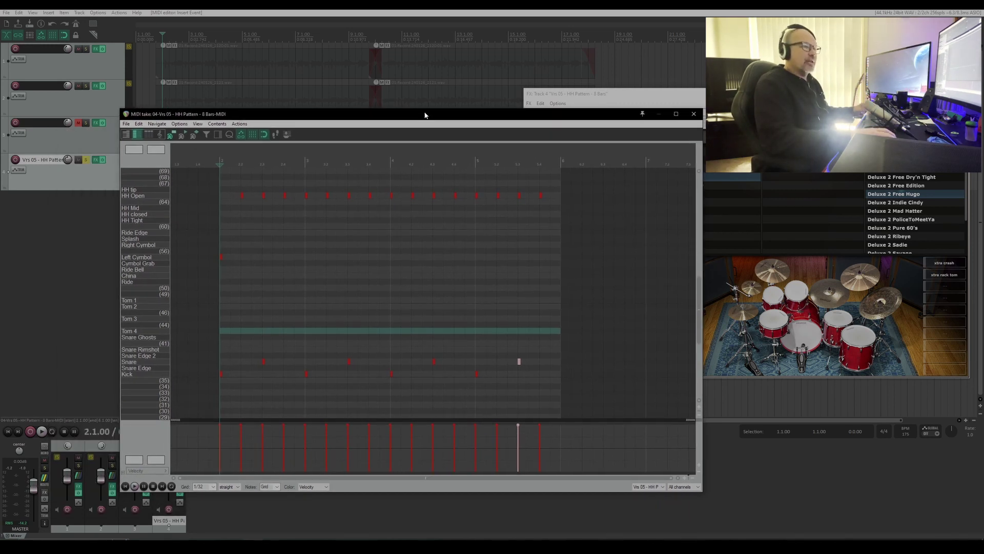
drag(425, 115, 405, 112)
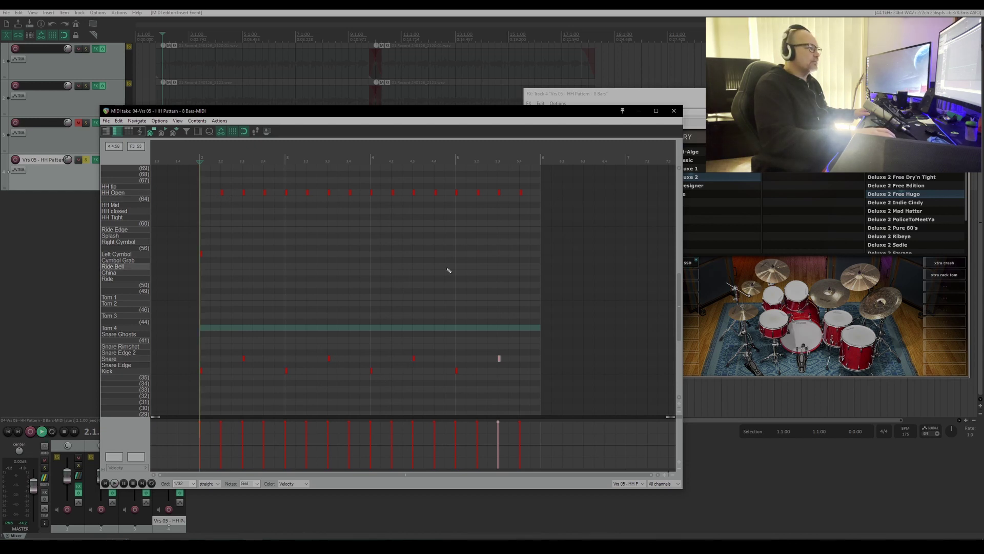
key(space)
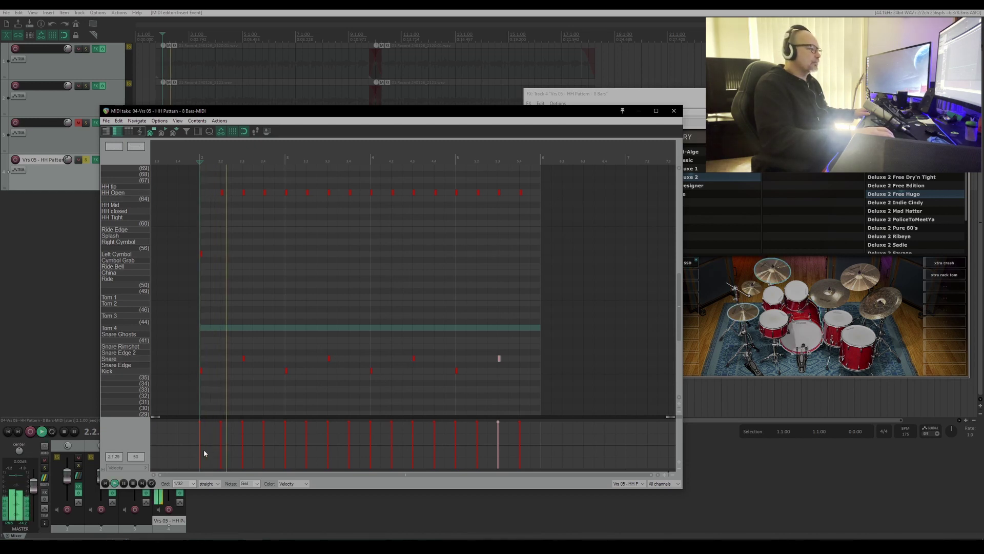
click(132, 483)
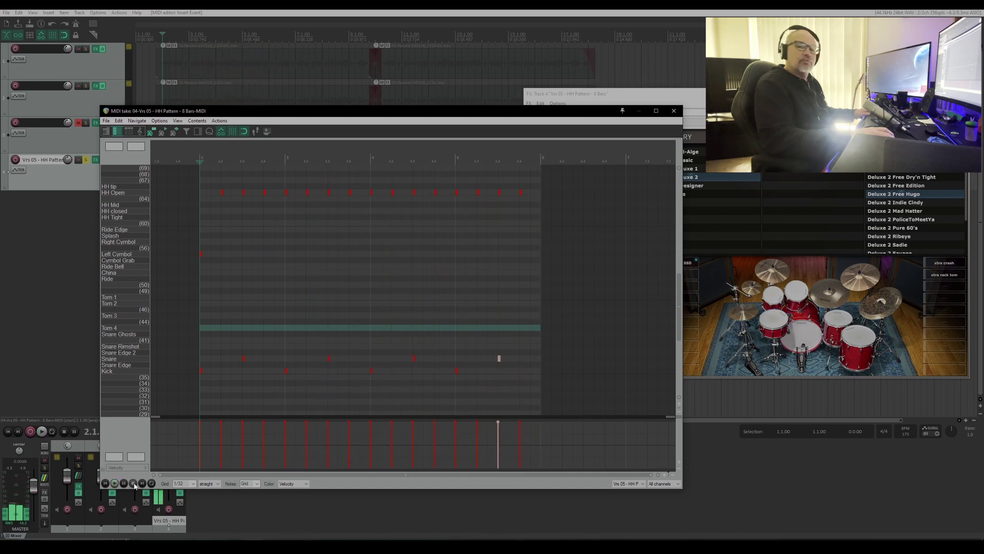
Move the MIDI editor clear of the tracks, unsolo the drum track and play the full project from bar 1
drag(305, 113, 419, 150)
click(86, 160)
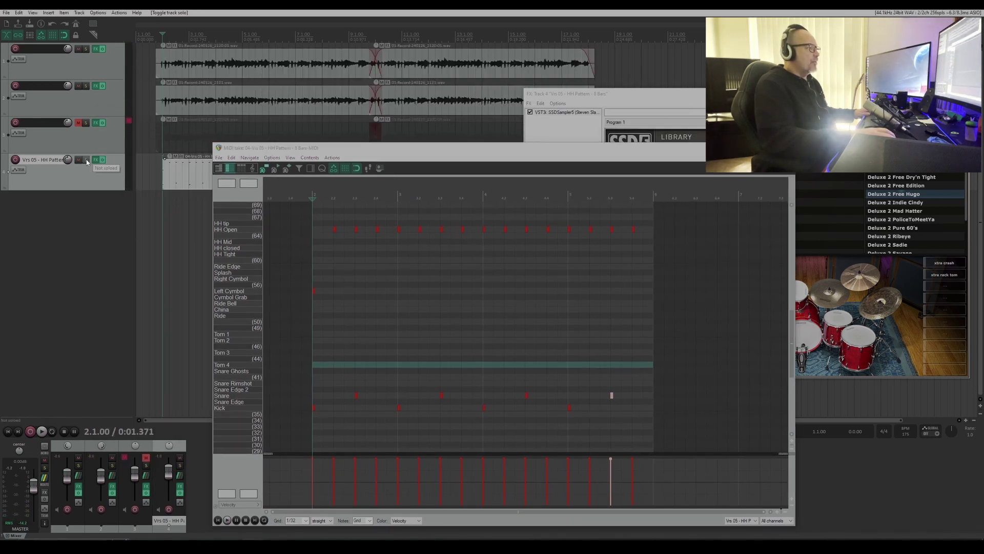
click(138, 37)
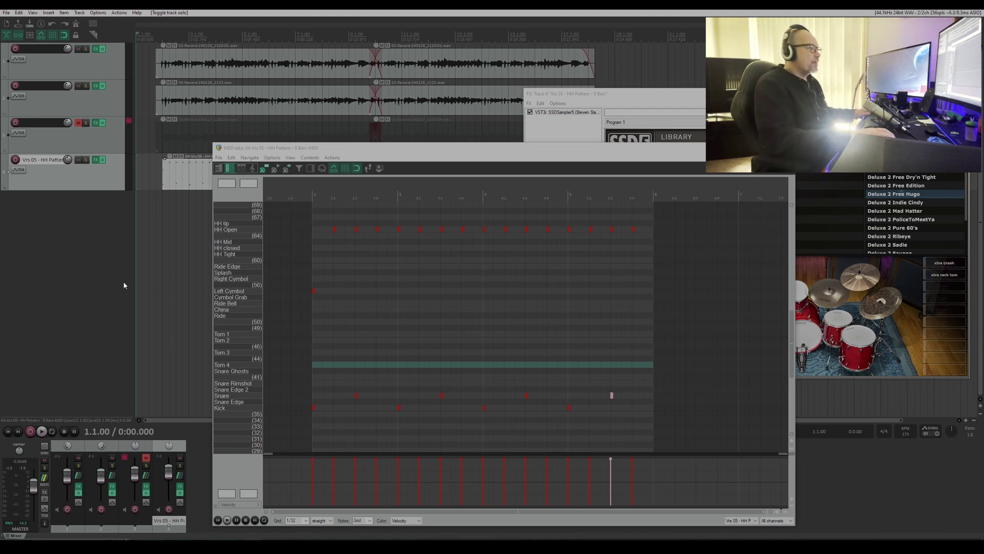
key(space)
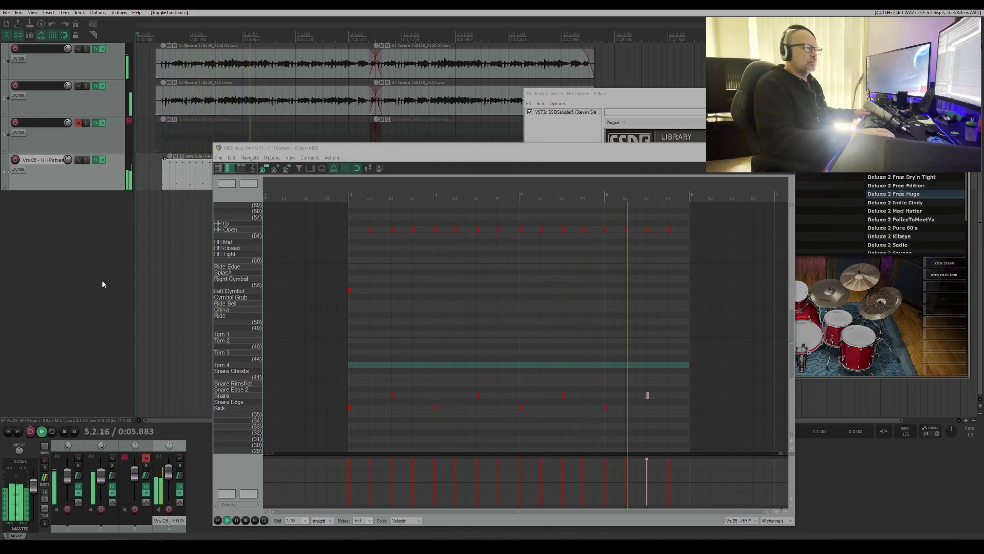
Close the MIDI editor and place a copy of the four-bar drum item directly after the original
key(space)
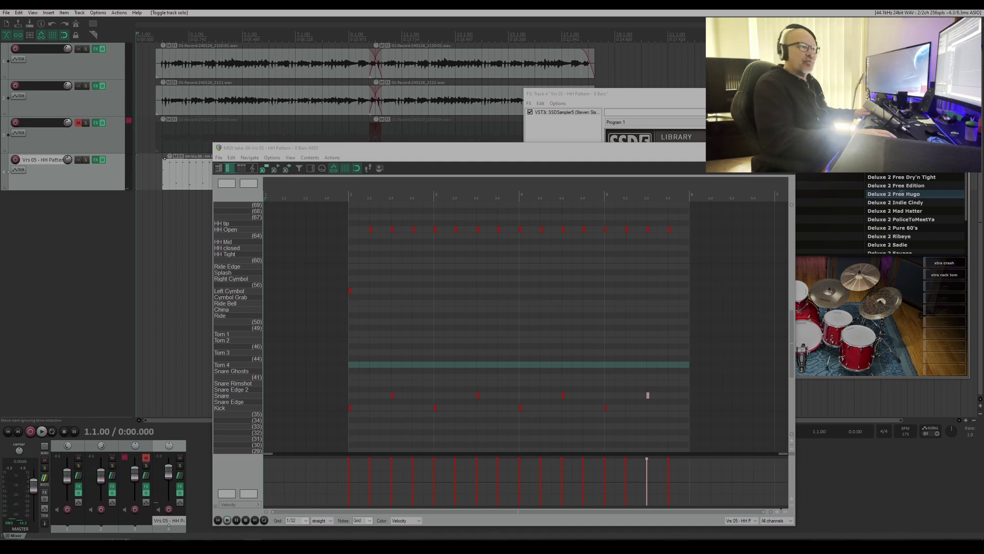
click(784, 147)
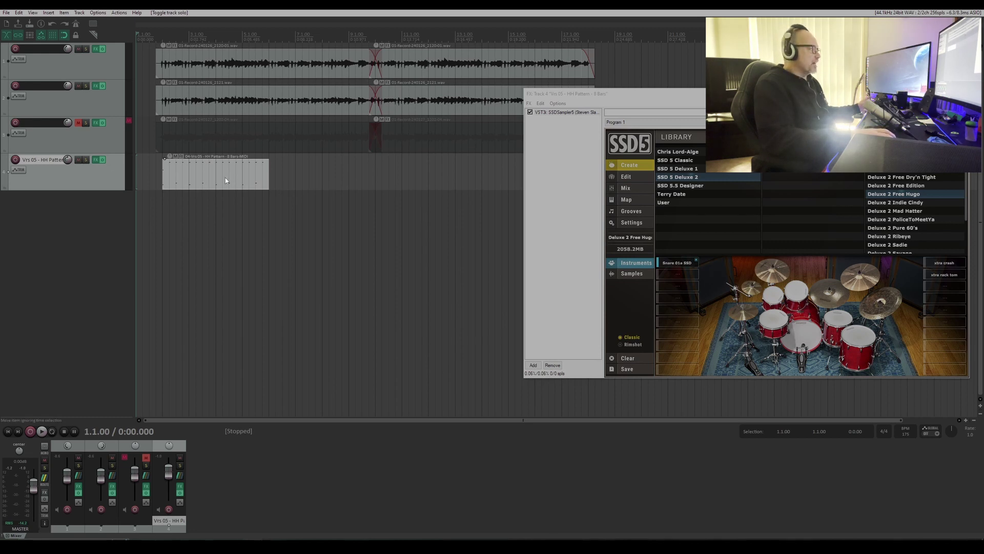
click(207, 178)
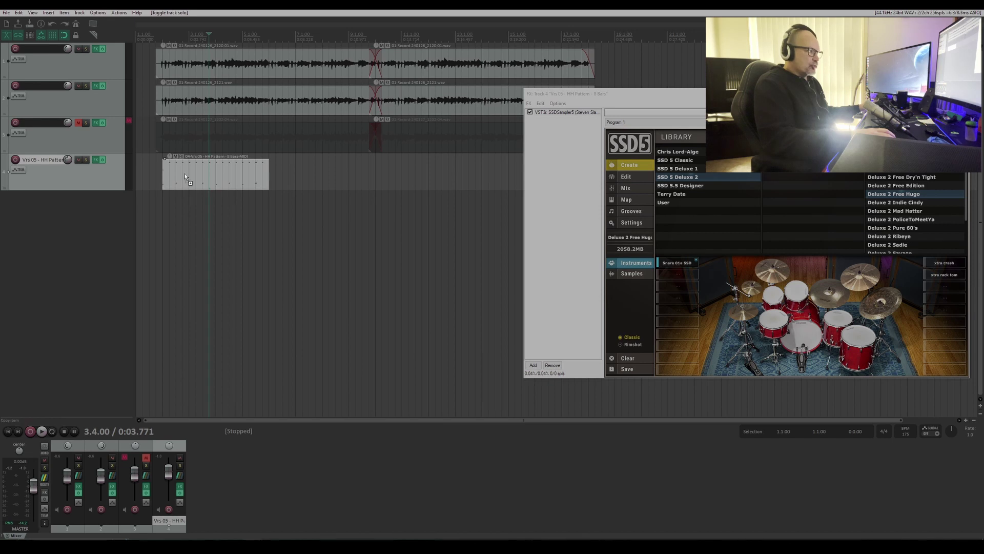
drag(184, 179, 298, 182)
Play the project from 1.4.00 to hear both consecutive drum items with the guitars
click(155, 36)
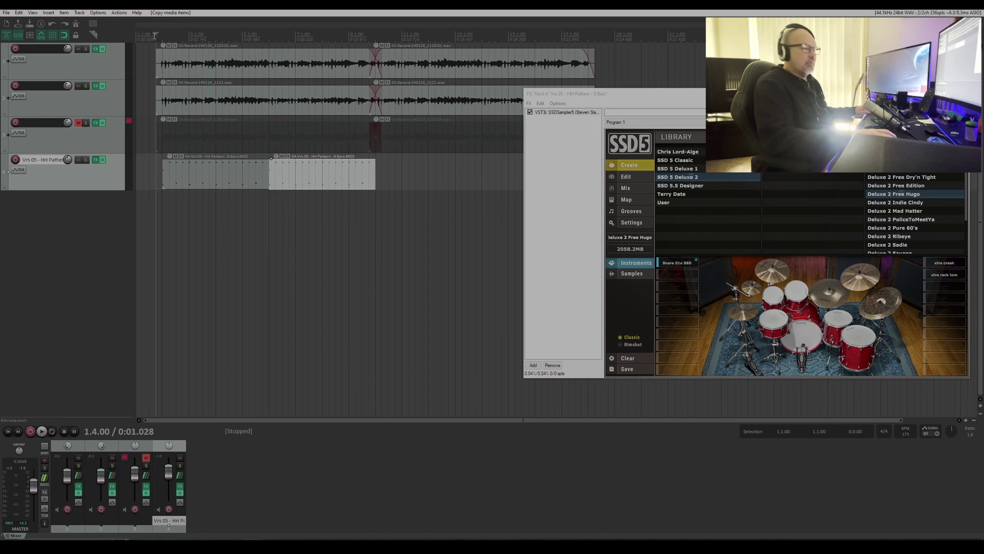
key(space)
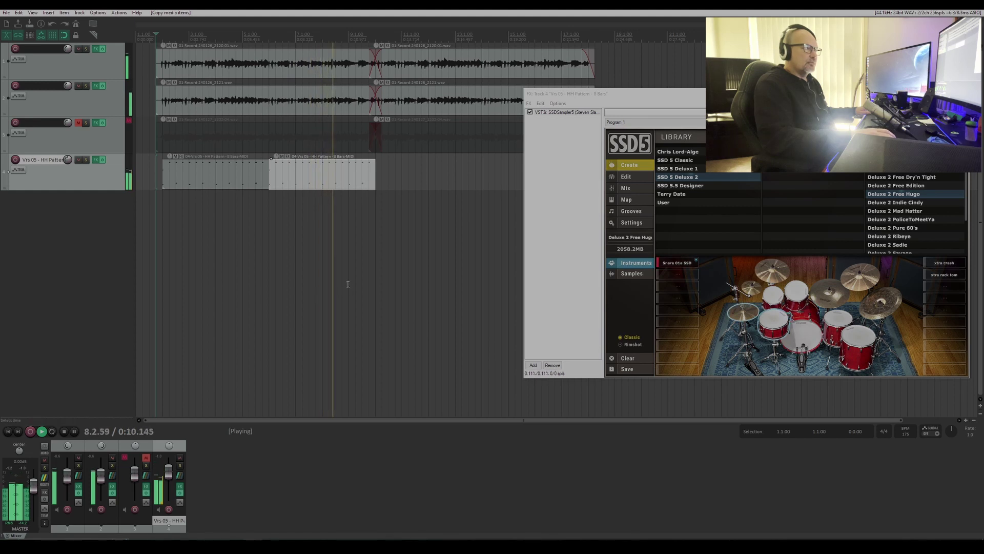
key(space)
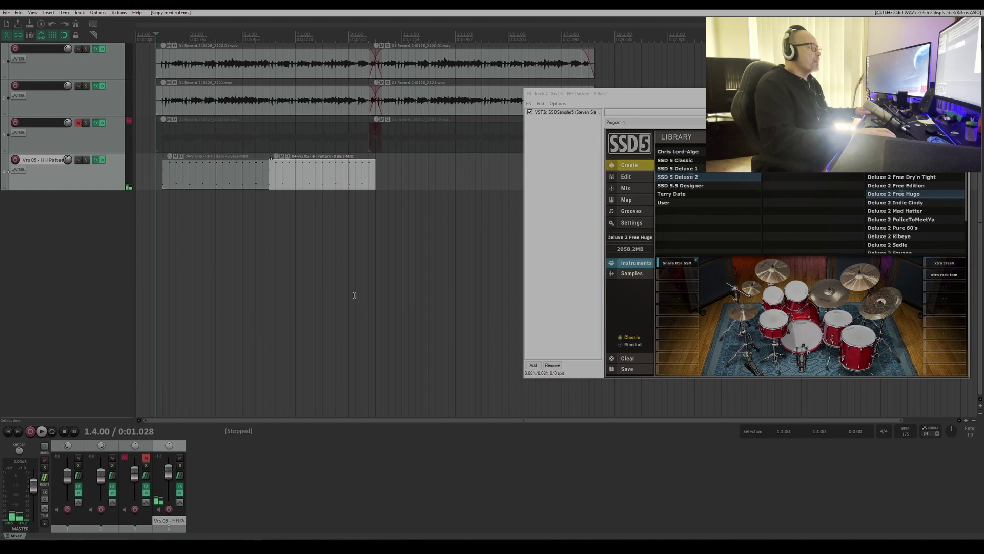
Open the copied drum item and move its opening Left Cymbol hit to the Right Cymbol row
double_click(305, 182)
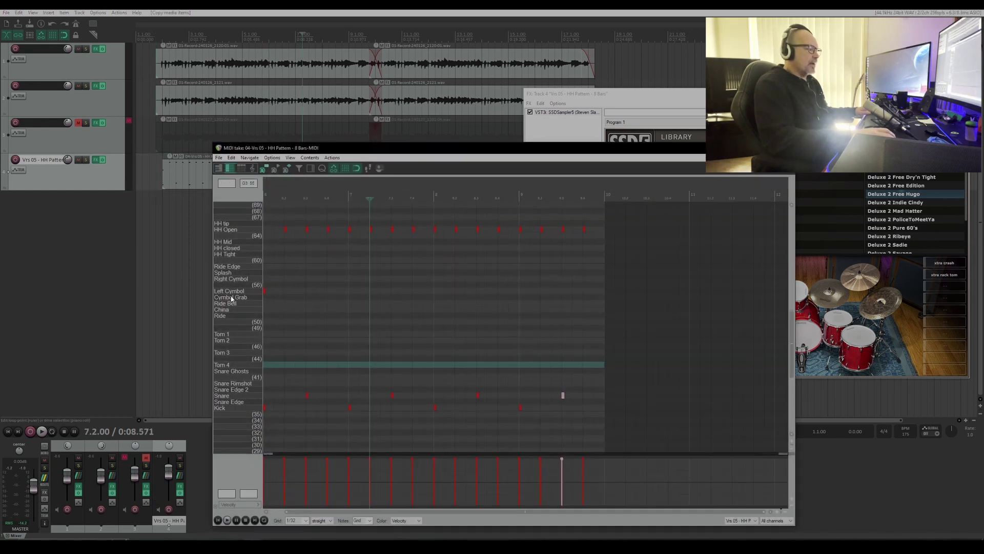
click(217, 520)
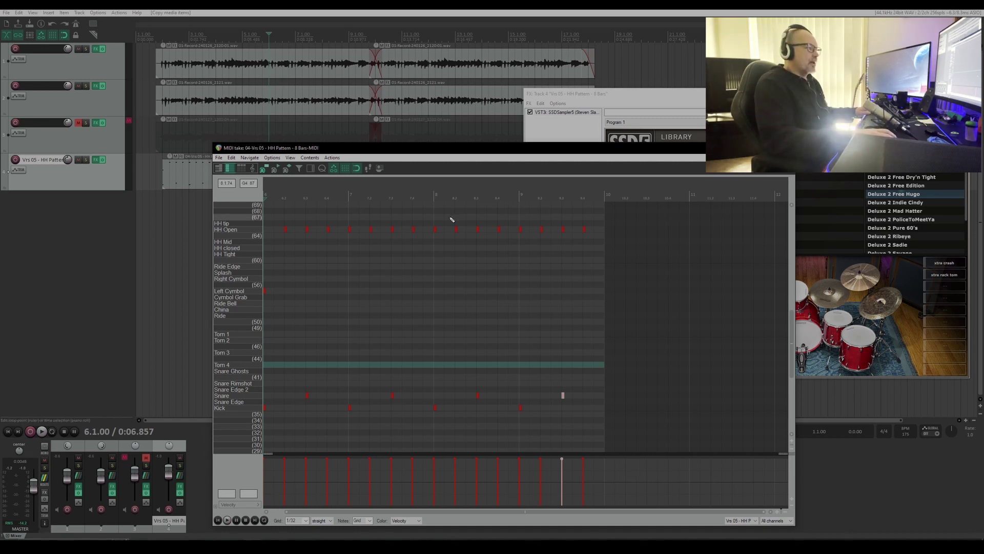
click(264, 291)
drag(264, 291, 265, 282)
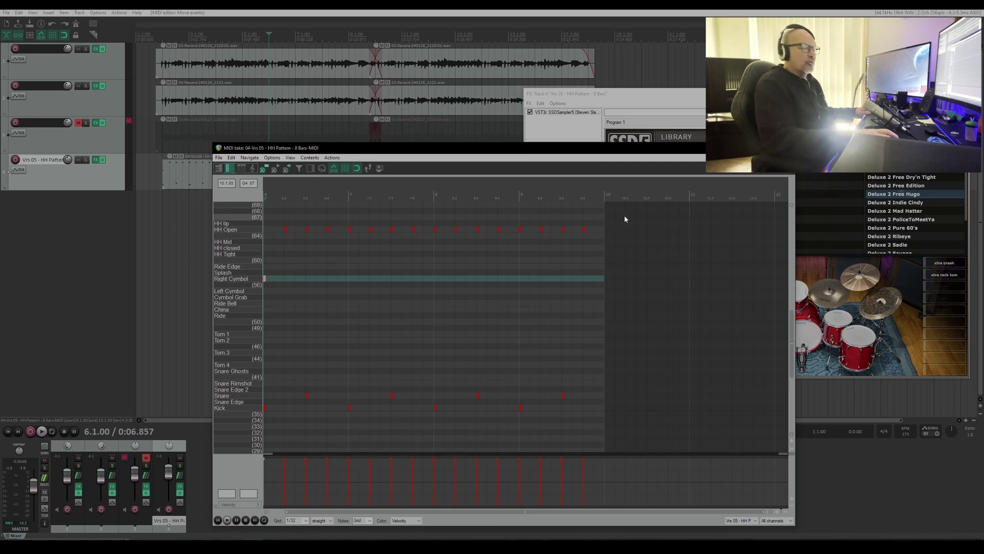
Move all HH Open notes of the copied pattern to the Ride Bell row and close the MIDI editor
drag(609, 222, 281, 246)
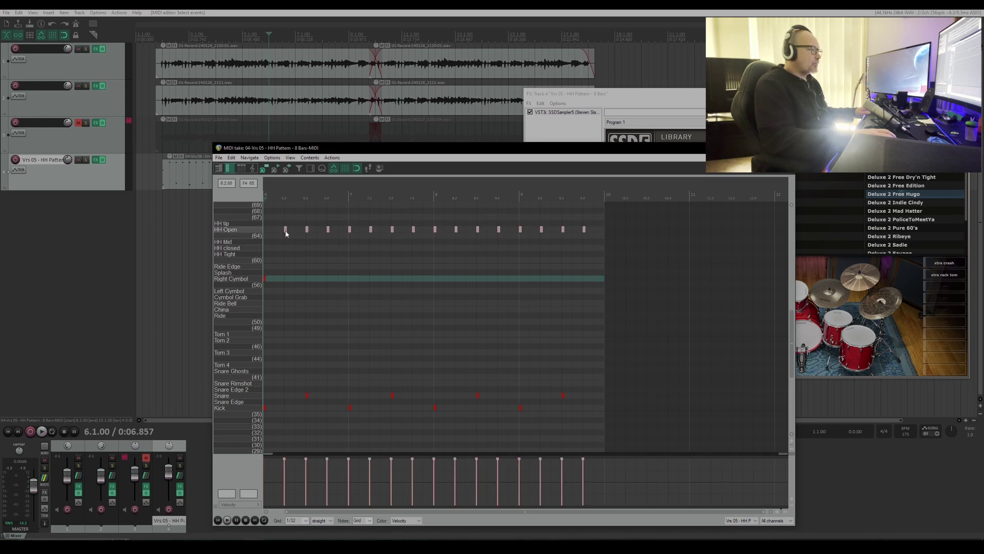
drag(286, 231, 285, 303)
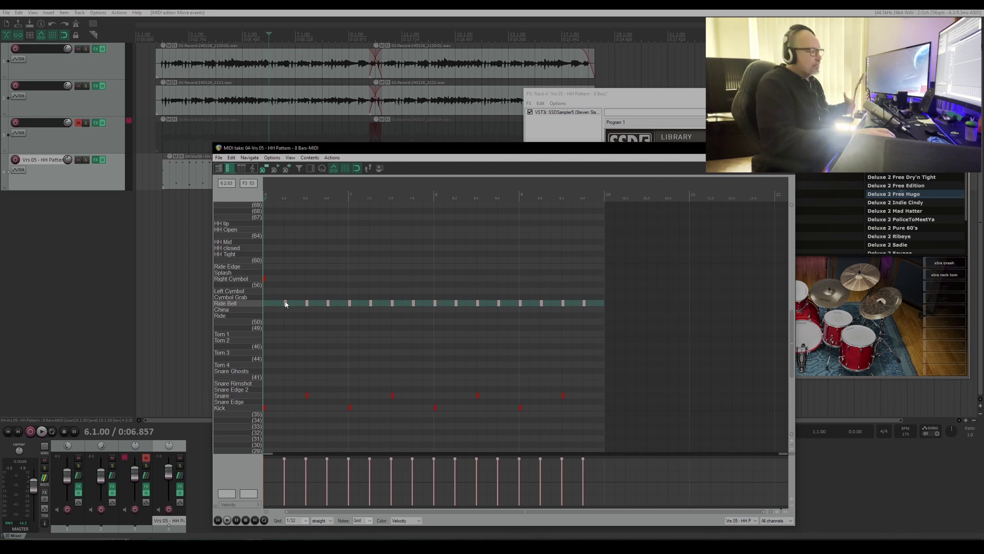
drag(285, 303, 288, 232)
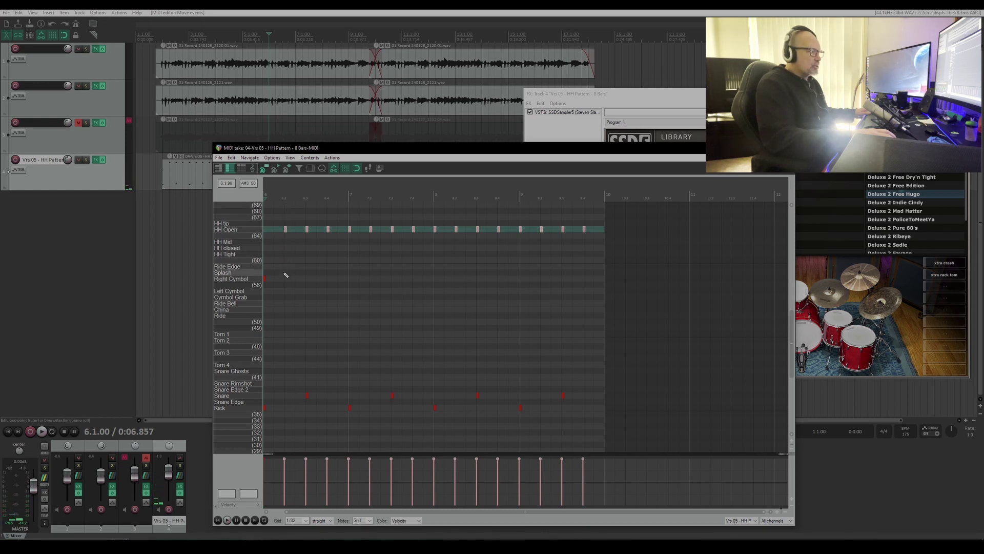
click(622, 216)
drag(625, 214, 285, 303)
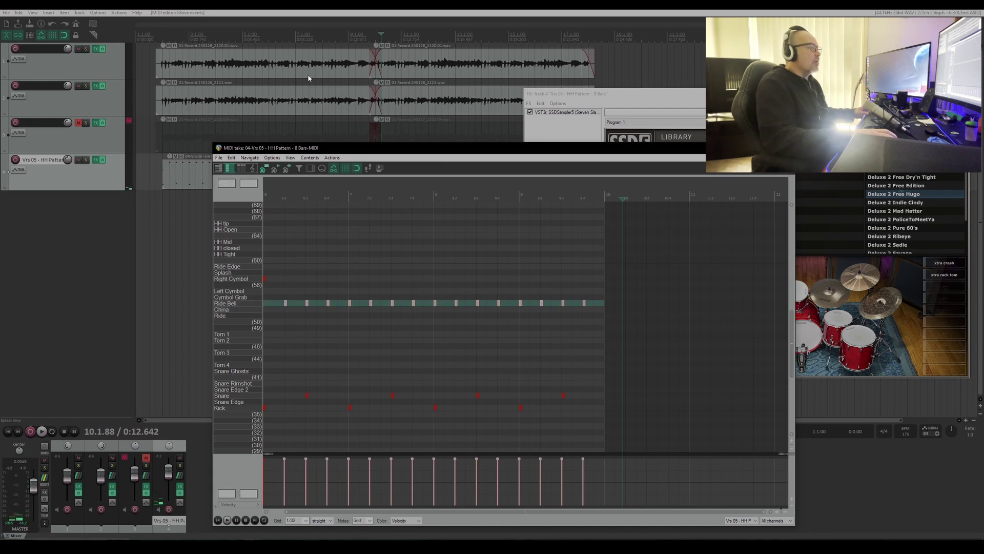
key(Escape)
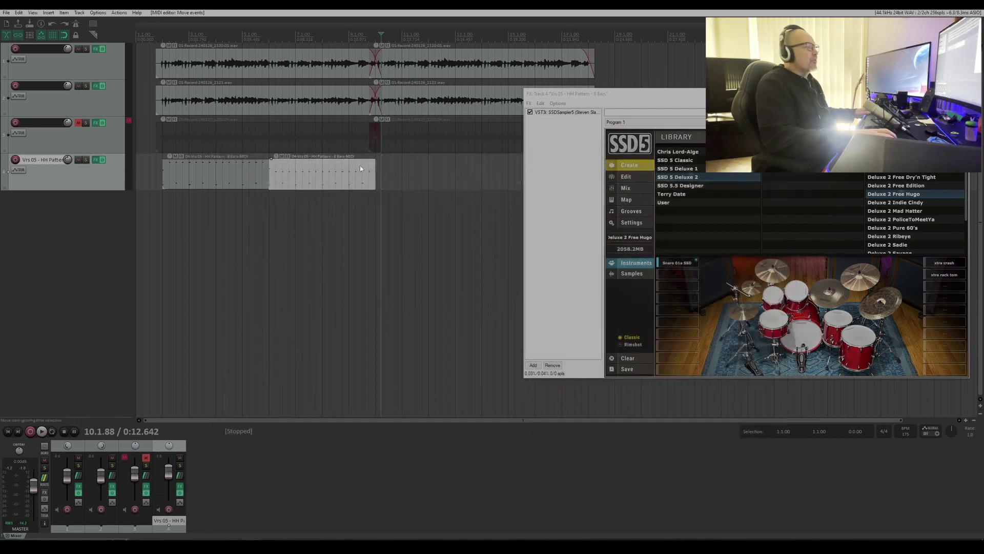
Play the project from bar 2 to hear the hi-hat pattern change into the ride bell pattern
click(216, 36)
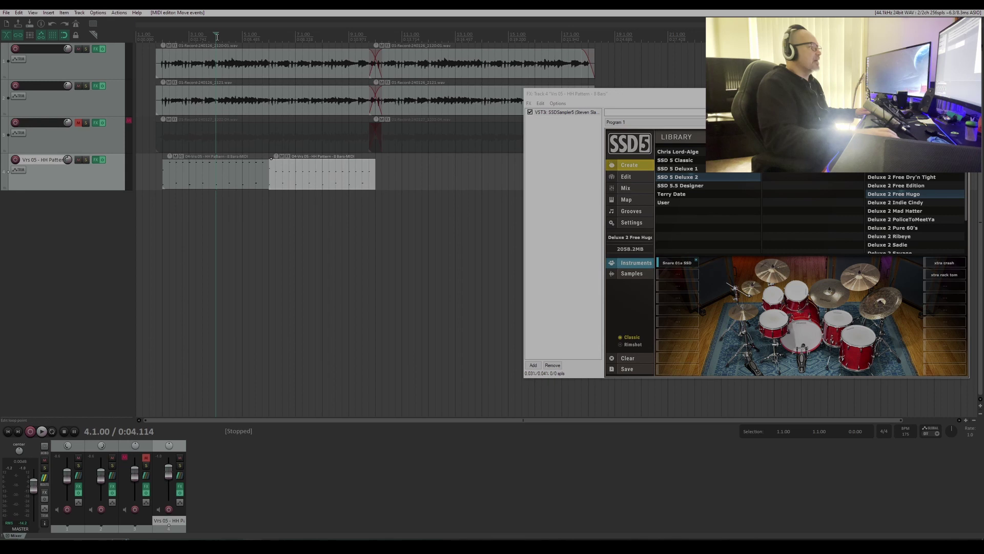
click(165, 32)
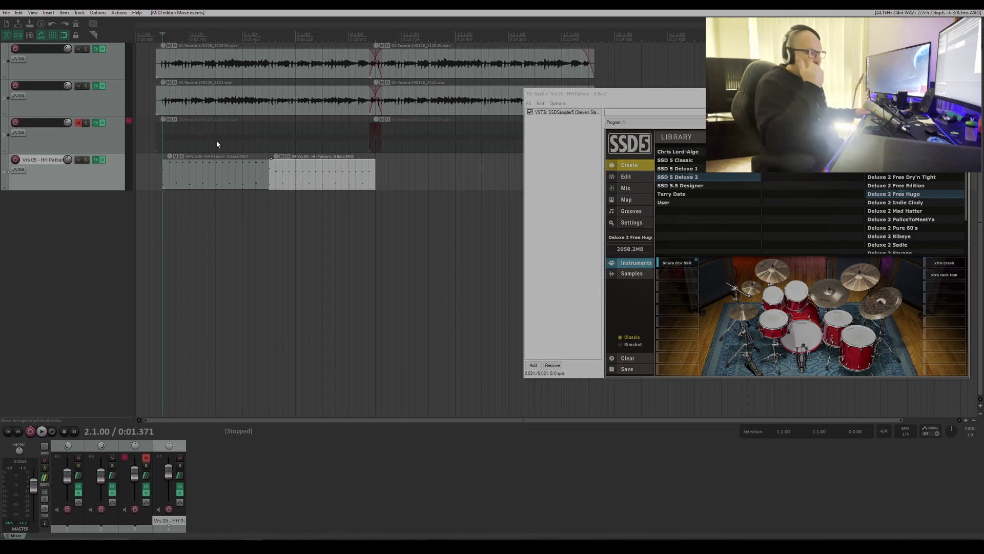
key(space)
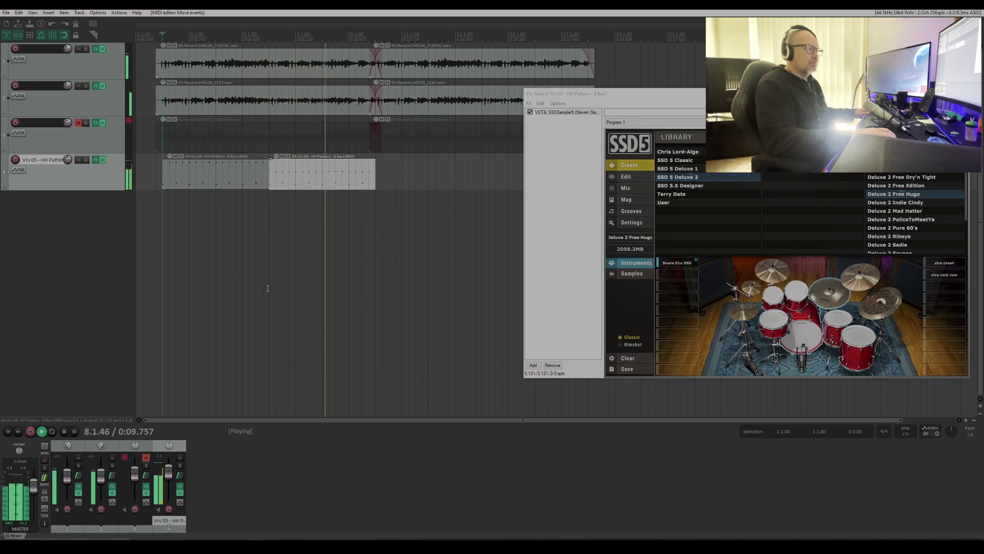
key(space)
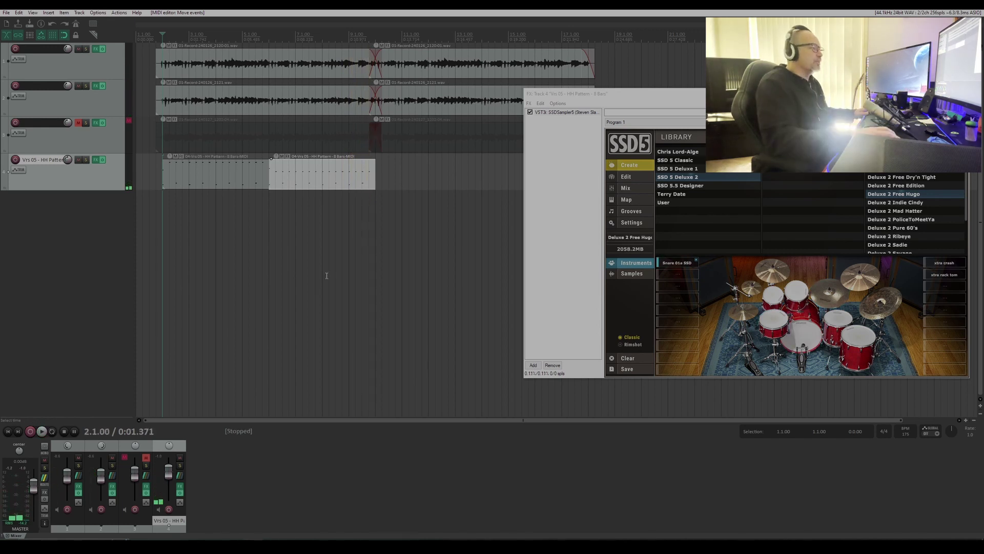
Move the FX window down clear of the drum track and place the edit cursor at bar 14
click(376, 66)
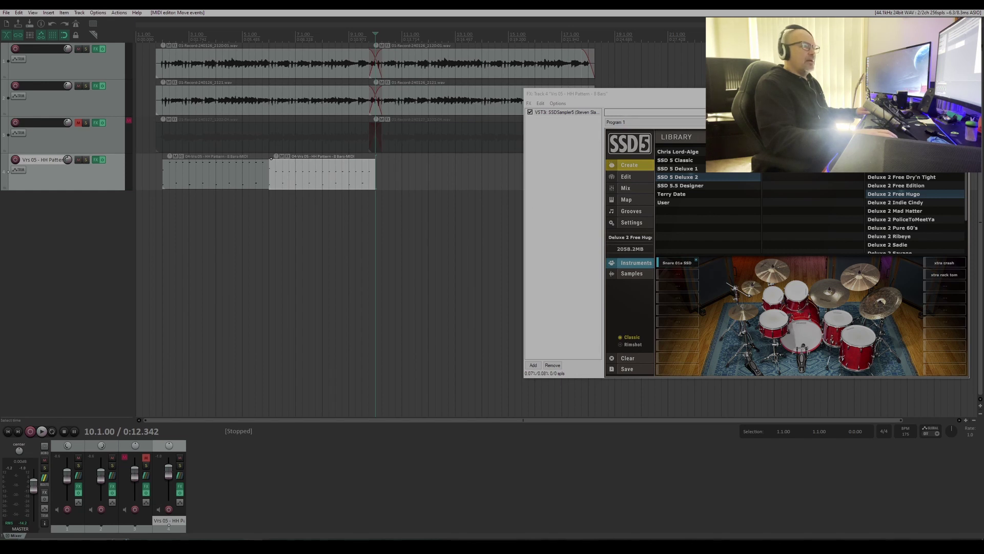
click(454, 156)
click(488, 161)
click(481, 164)
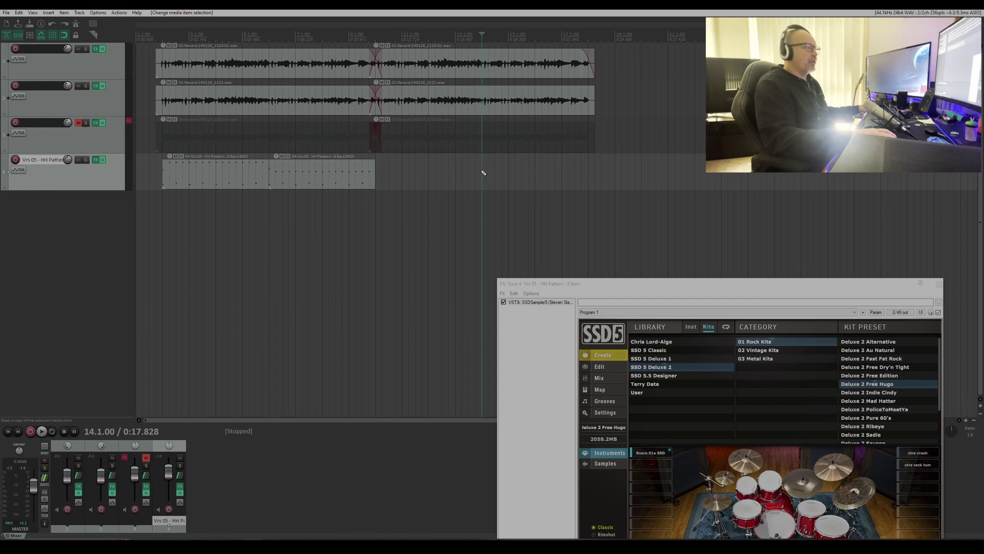
drag(483, 172, 380, 179)
click(443, 186)
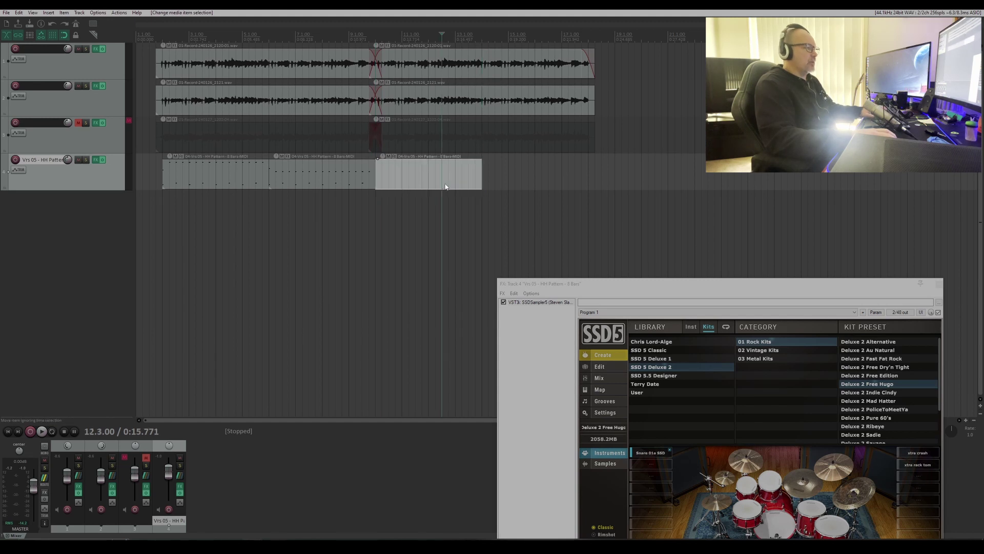
key(Delete)
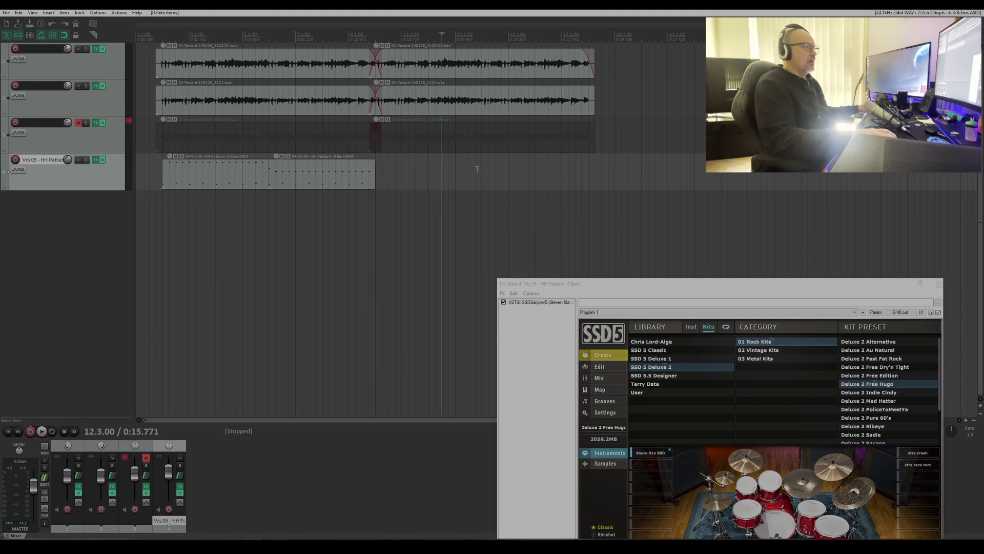
Draw an empty MIDI item from bar 10 to bar 14 on the drum track and open it in a raised MIDI editor
click(481, 170)
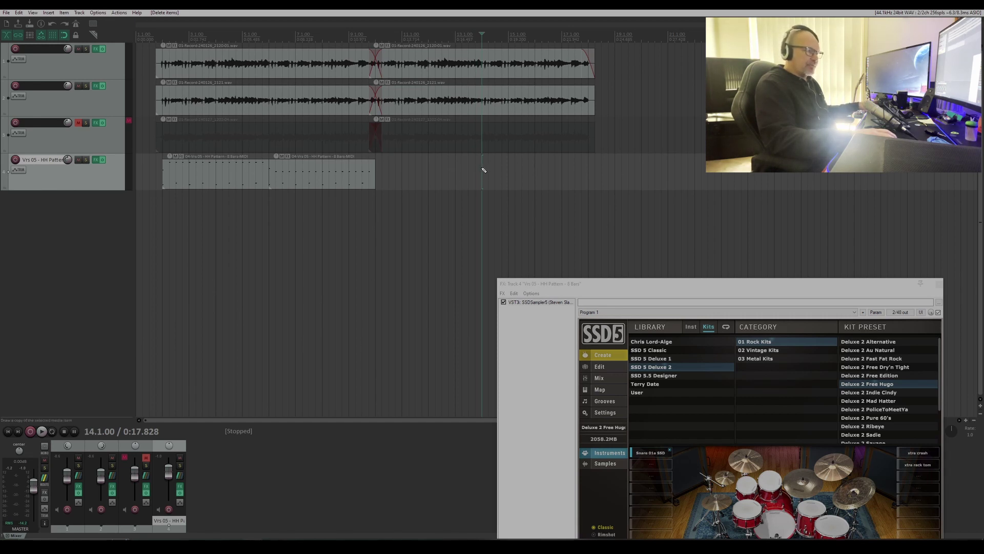
drag(483, 169, 382, 177)
double_click(419, 170)
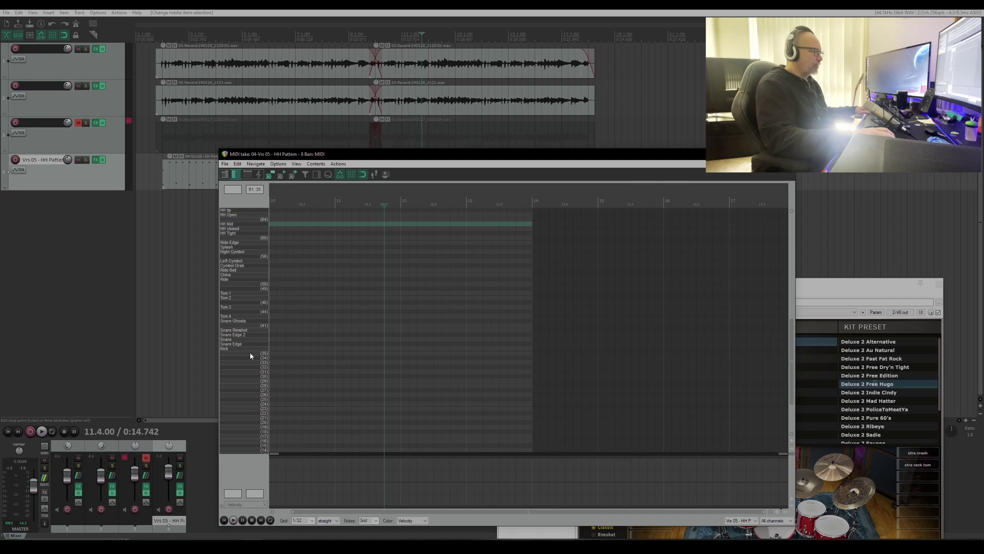
drag(462, 156, 483, 96)
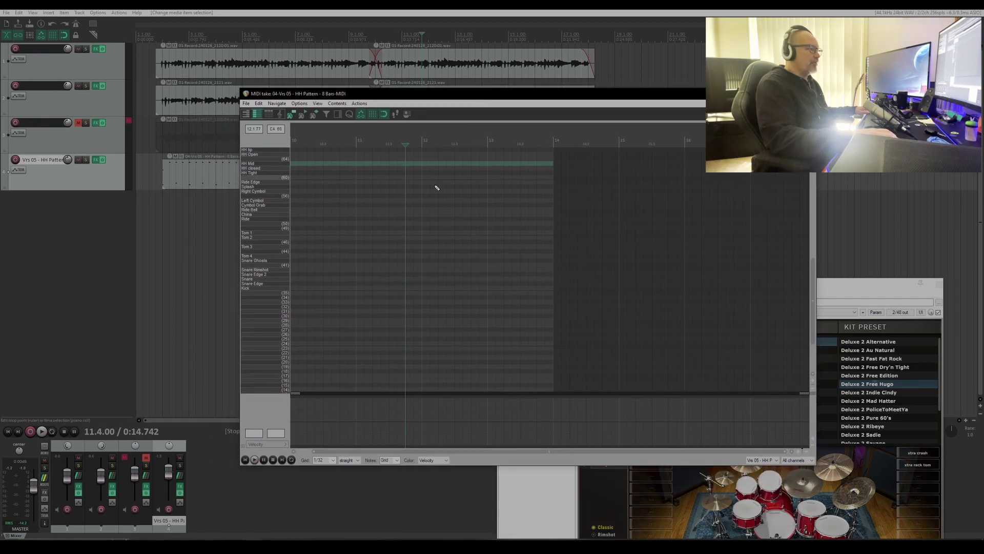
Insert a Kick note at the start of bar 10 and raise its velocity to the maximum
scroll(488, 273, up, 2)
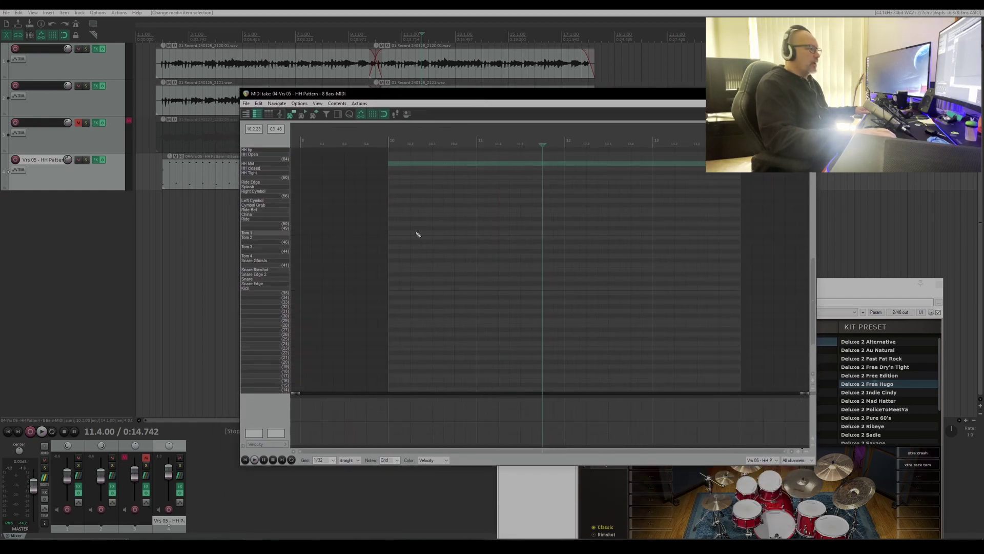
click(390, 288)
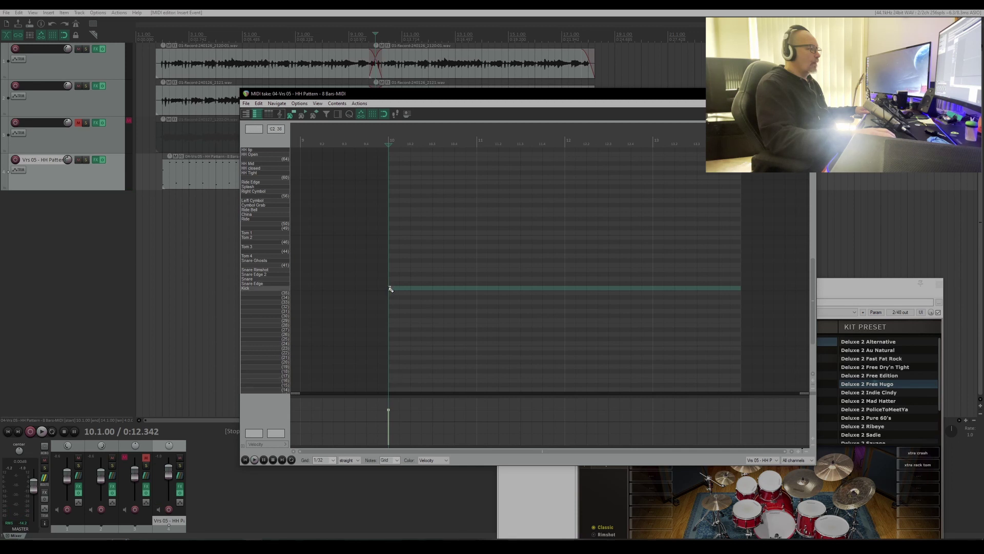
drag(391, 288, 391, 254)
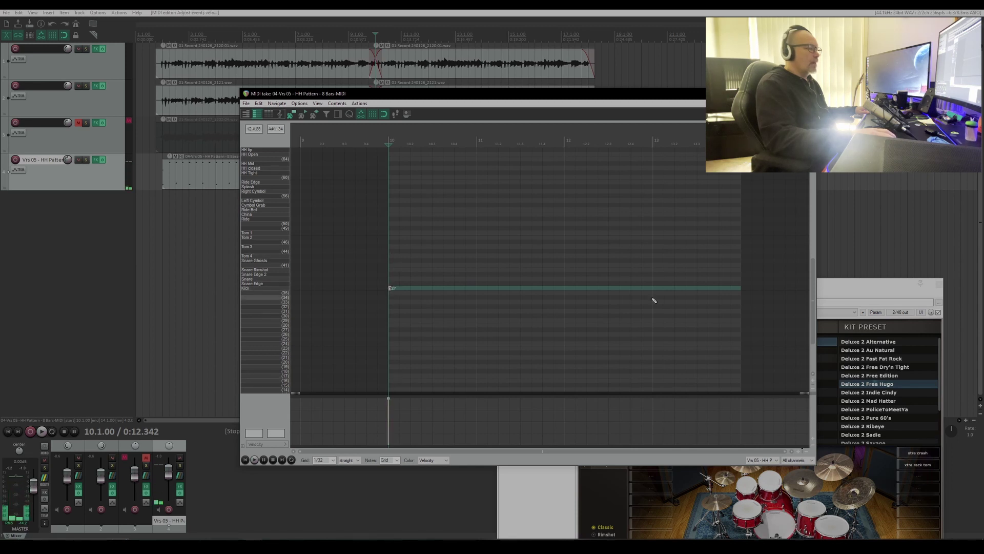
Add Snare notes on beat 3 of bars 10 and 11 and a Kick note on beat 1 of bar 11
click(813, 382)
click(814, 382)
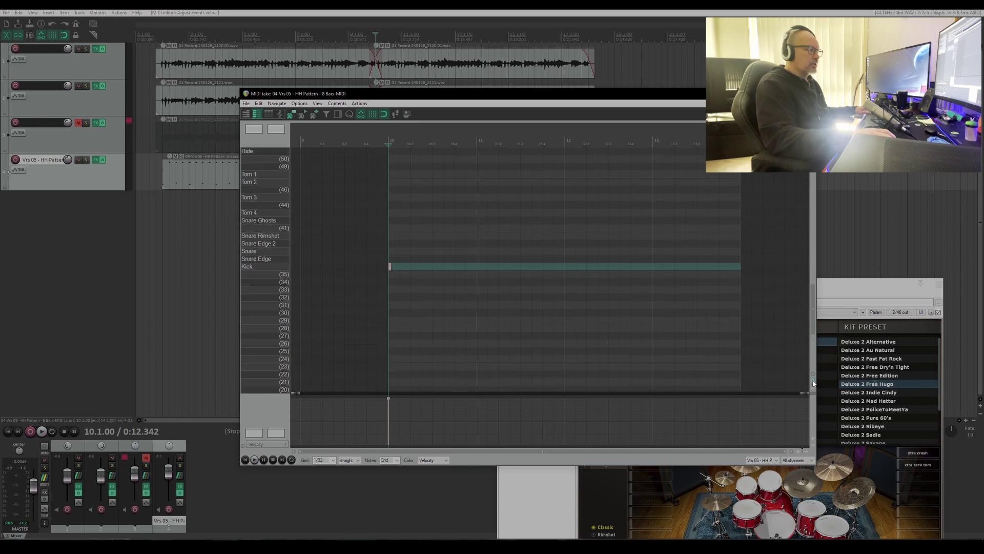
scroll(256, 332, up, 1)
scroll(256, 335, up, 4)
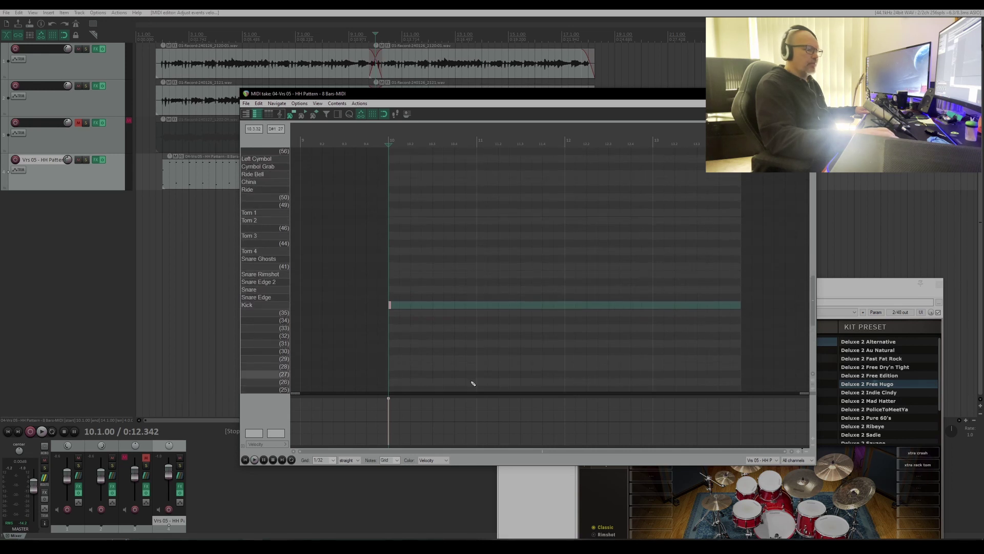
click(797, 453)
click(797, 453)
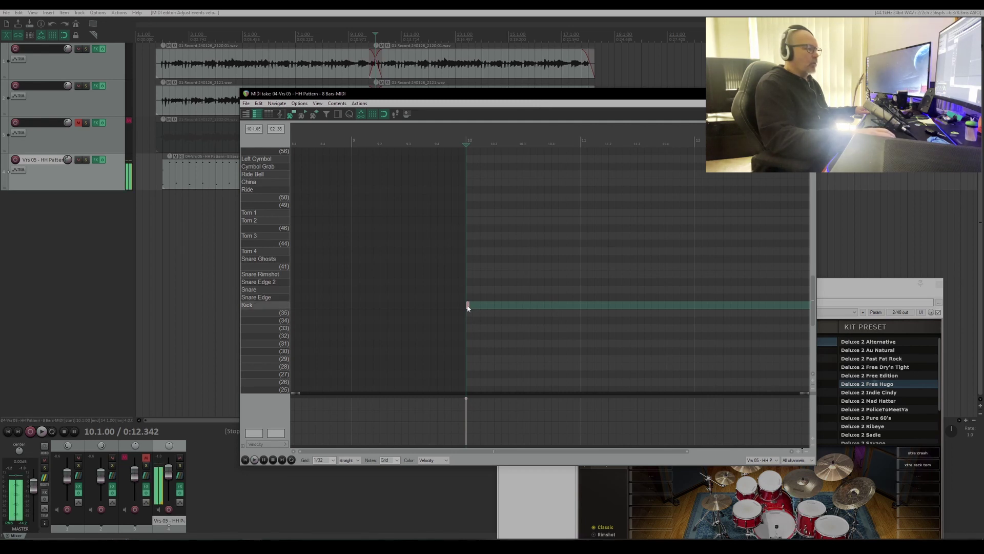
key(space)
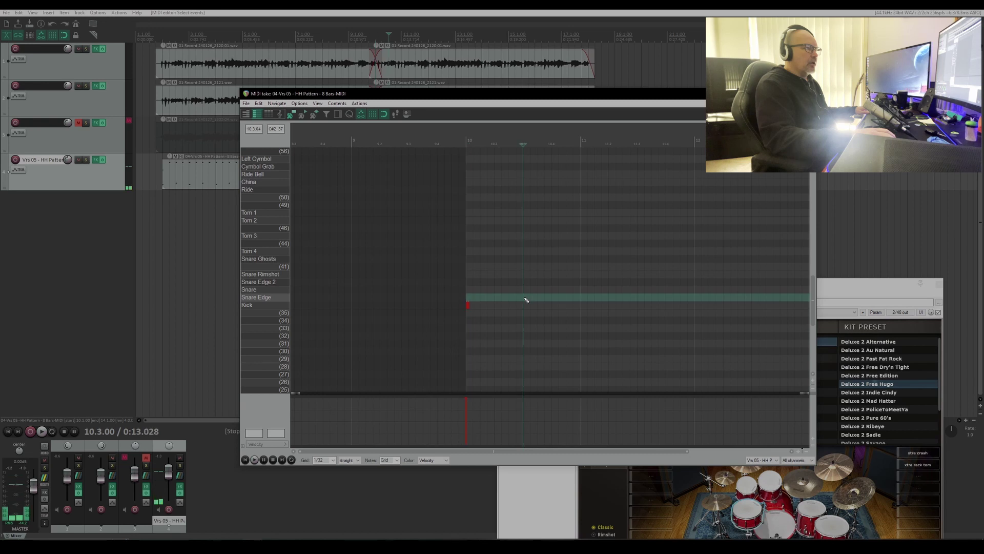
click(523, 289)
click(581, 305)
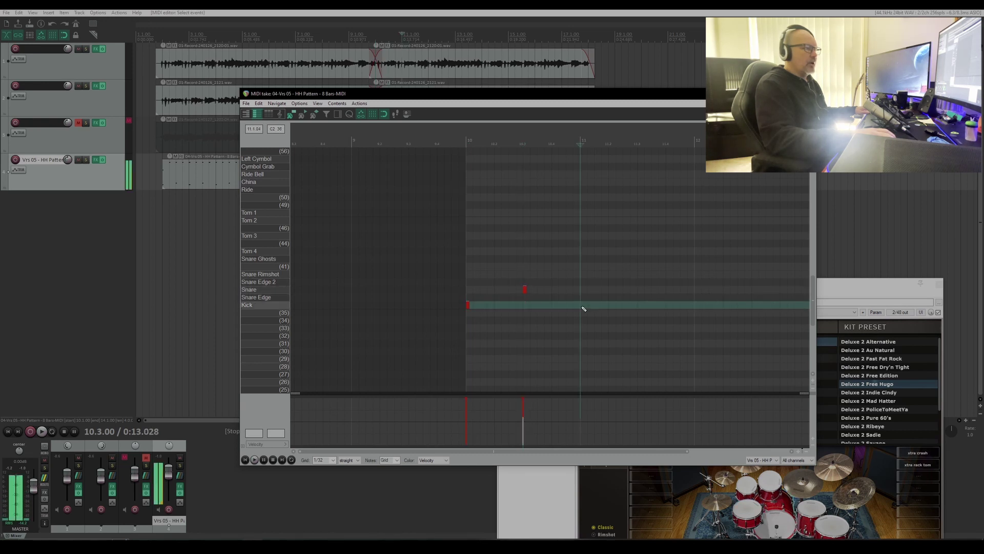
click(640, 290)
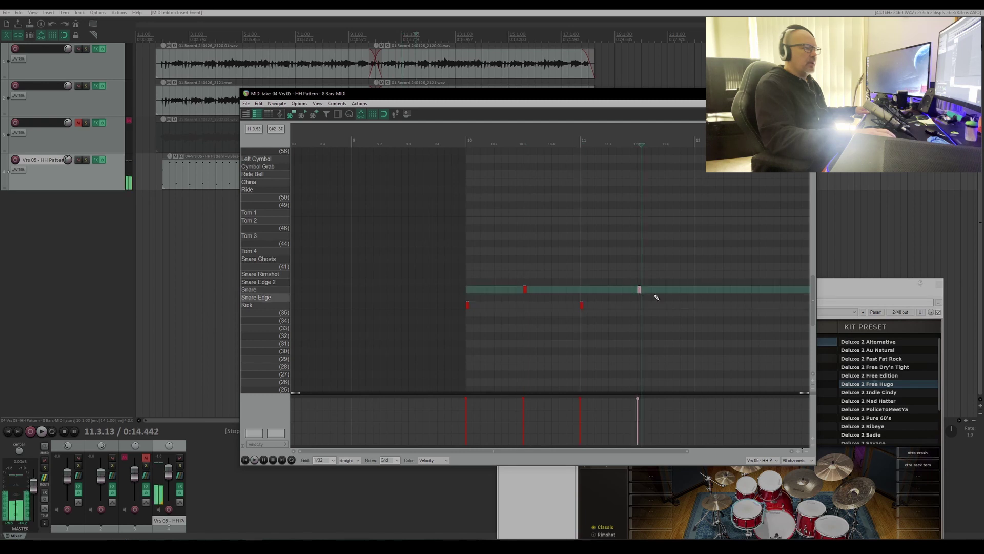
Play back the Kick and Snare pattern from the start of bar 10
click(245, 459)
key(space)
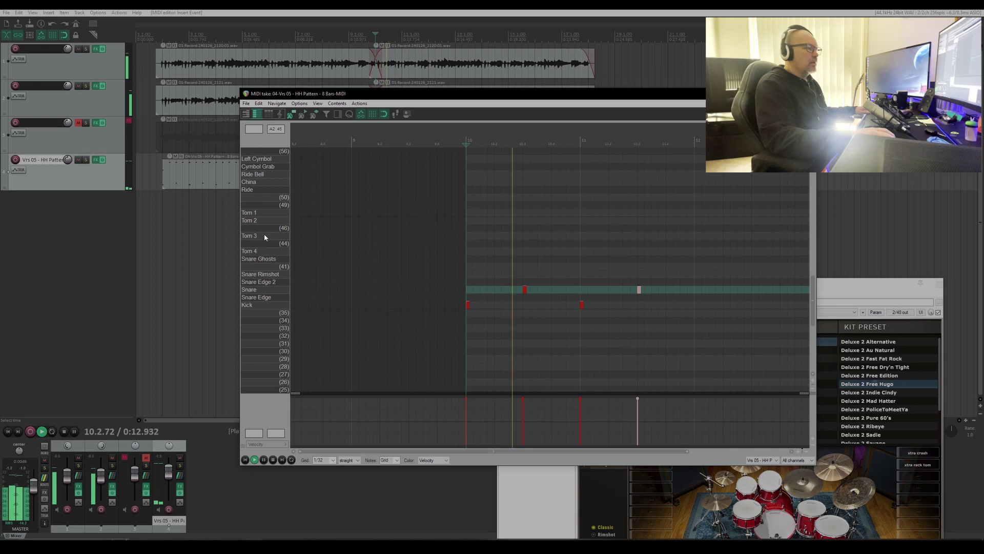
key(space)
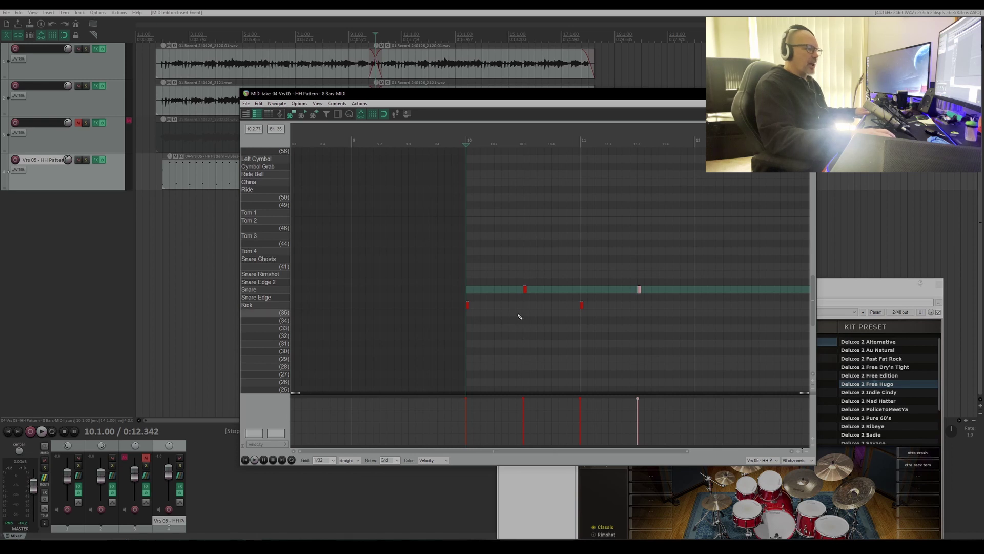
Delete all Kick and Snare notes from bars 10 and 11
drag(724, 260, 425, 375)
key(Delete)
Enter Kick notes on beats 1 and 3 and Snare notes on beats 2 and 4 of bars 10 and 11
click(469, 305)
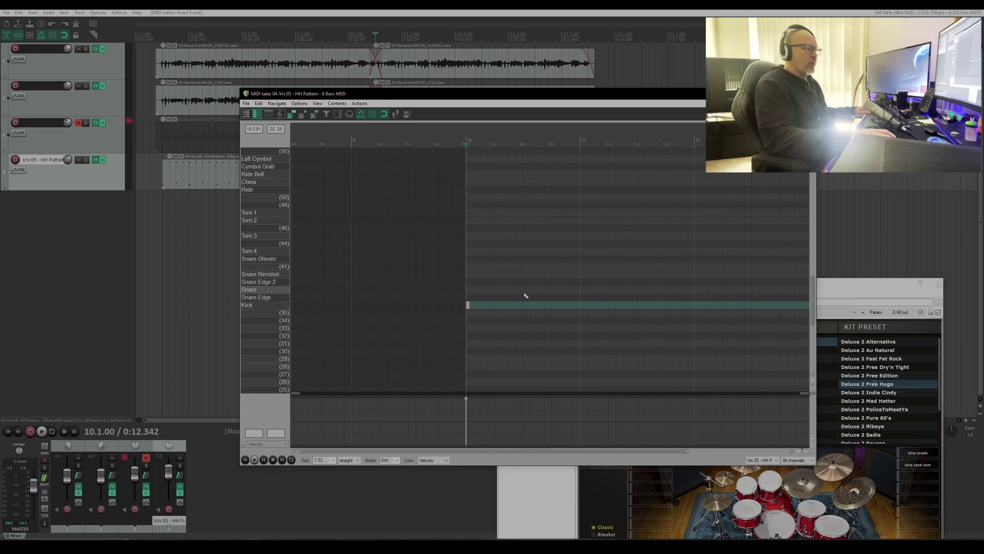
click(496, 290)
click(525, 305)
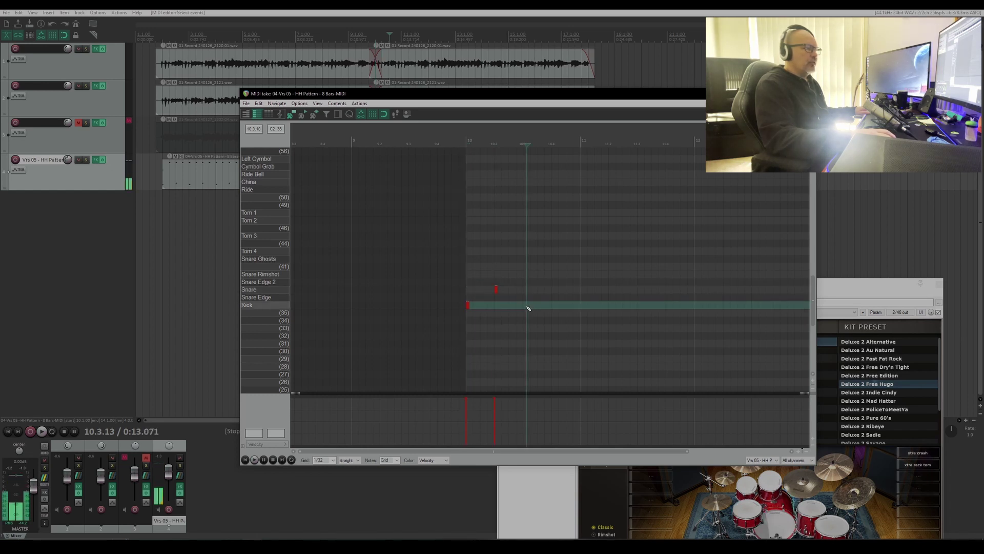
click(554, 289)
click(582, 305)
click(611, 290)
click(639, 305)
click(667, 289)
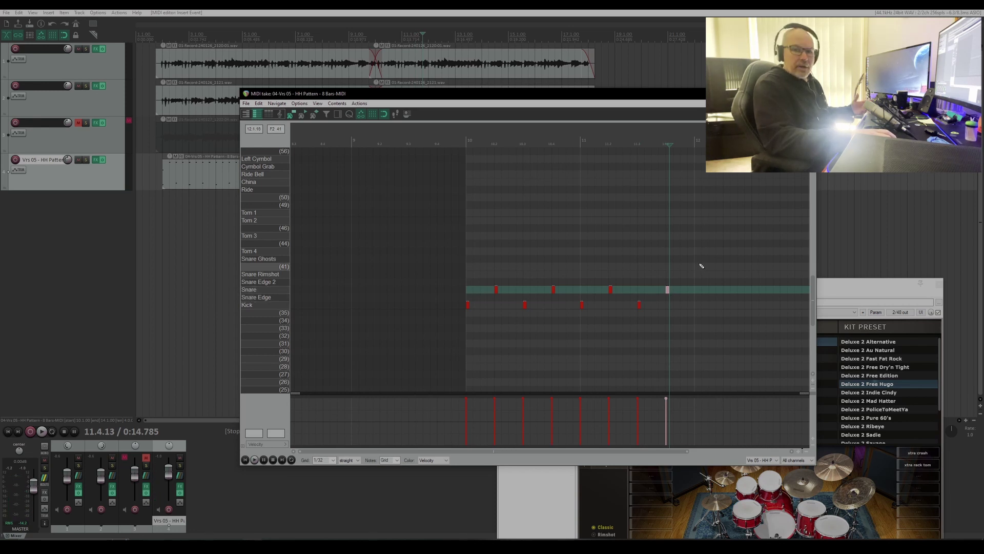
Delete the bar 11 notes and the remaining Kick and Snare notes in bar 10
drag(713, 251, 579, 328)
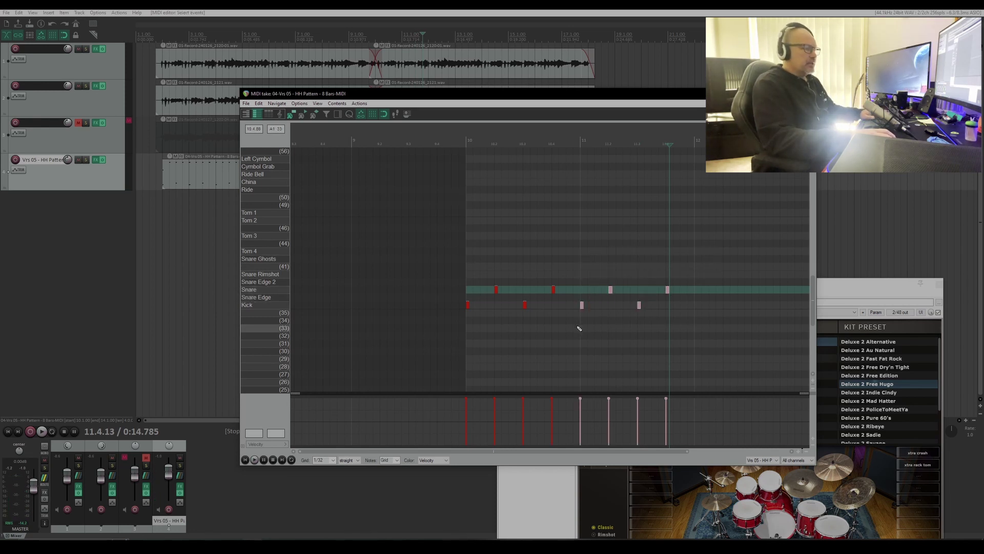
key(Delete)
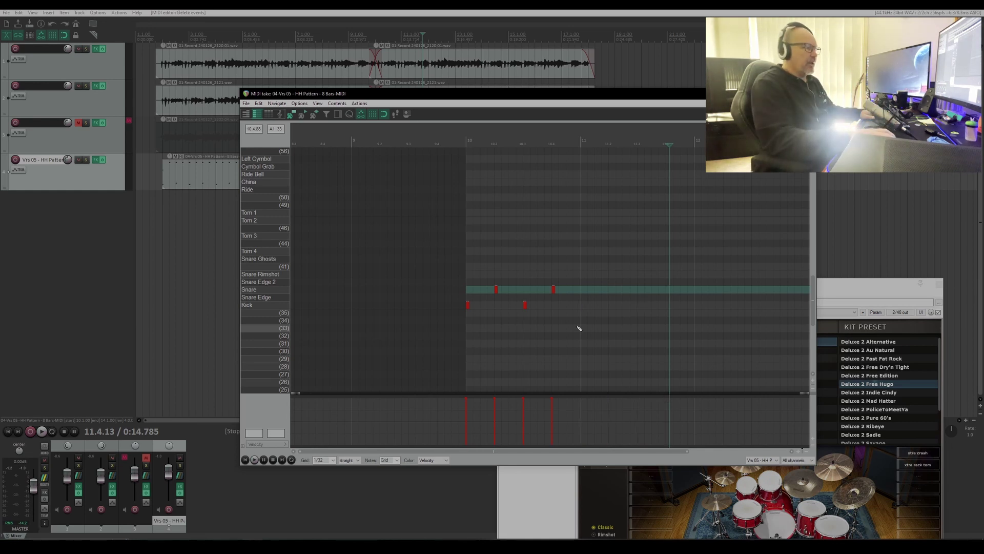
drag(604, 247, 451, 322)
drag(579, 262, 458, 341)
key(Delete)
Insert Kick notes on beats 1 and 3 and Snare notes on beats 2 and 4 of bar 10
click(467, 304)
click(496, 290)
click(524, 304)
click(554, 289)
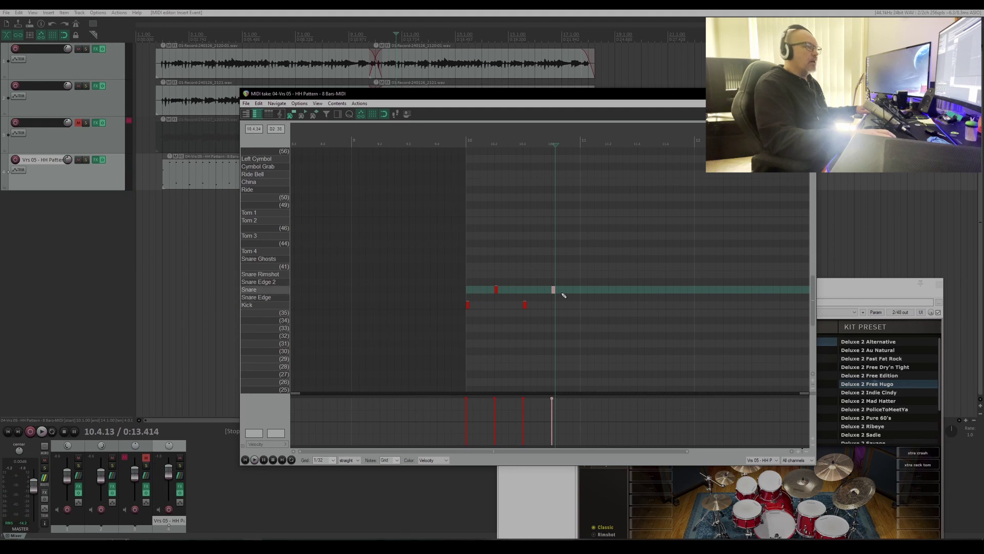
Play back the one-bar Kick and Snare beat from the start of bar 10
click(246, 460)
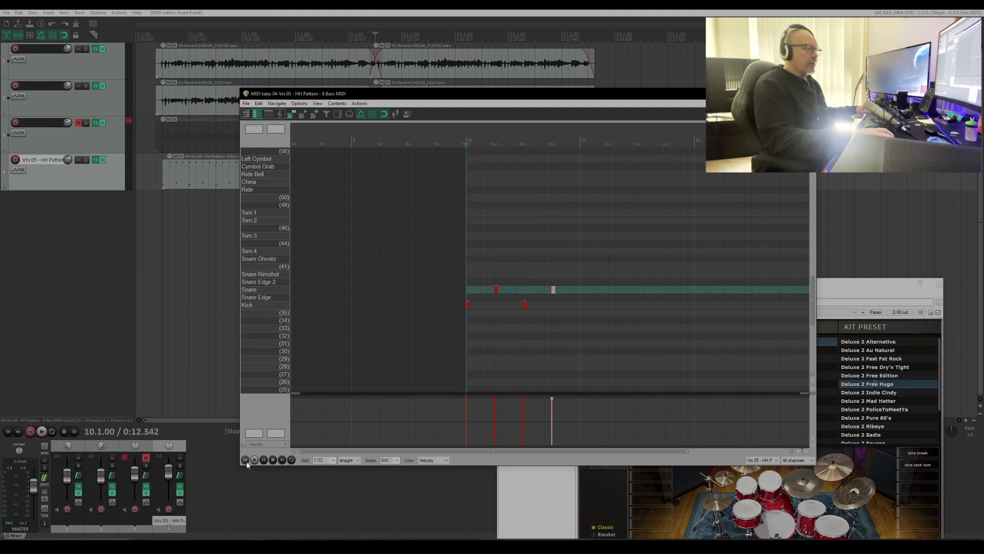
key(space)
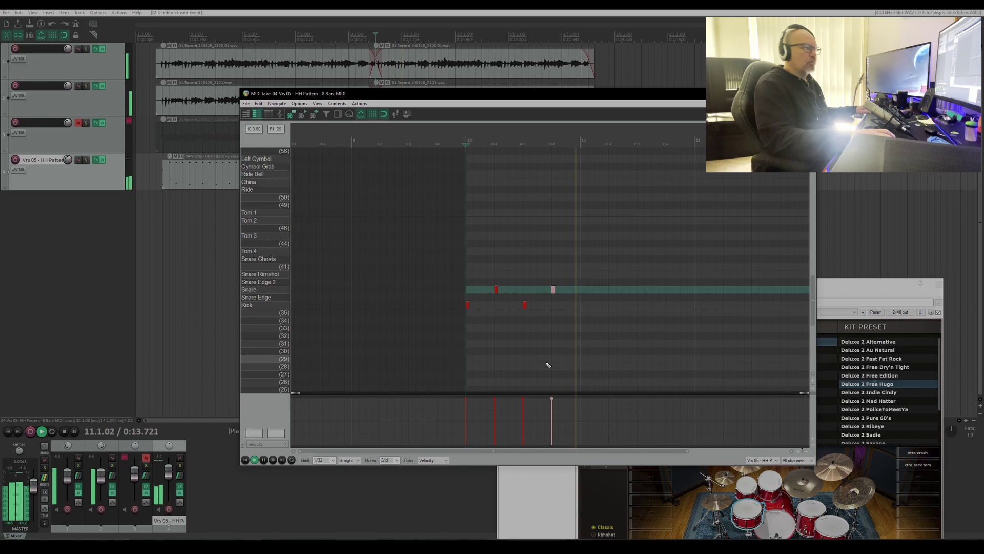
key(space)
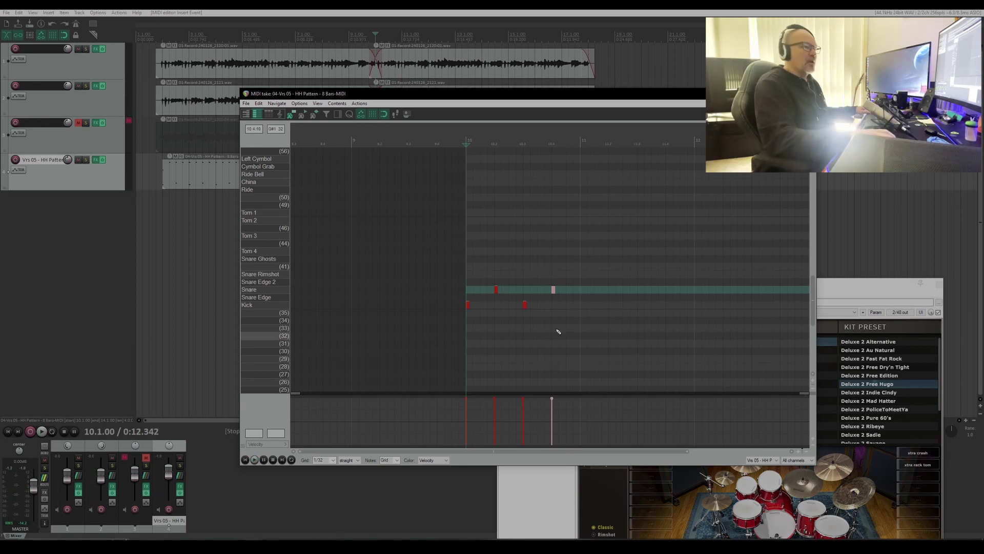
Fill bars 11 to 13 with copies of the bar 10 Kick and Snare pattern and play the result
scroll(694, 297, down, 3)
scroll(694, 300, up, 2)
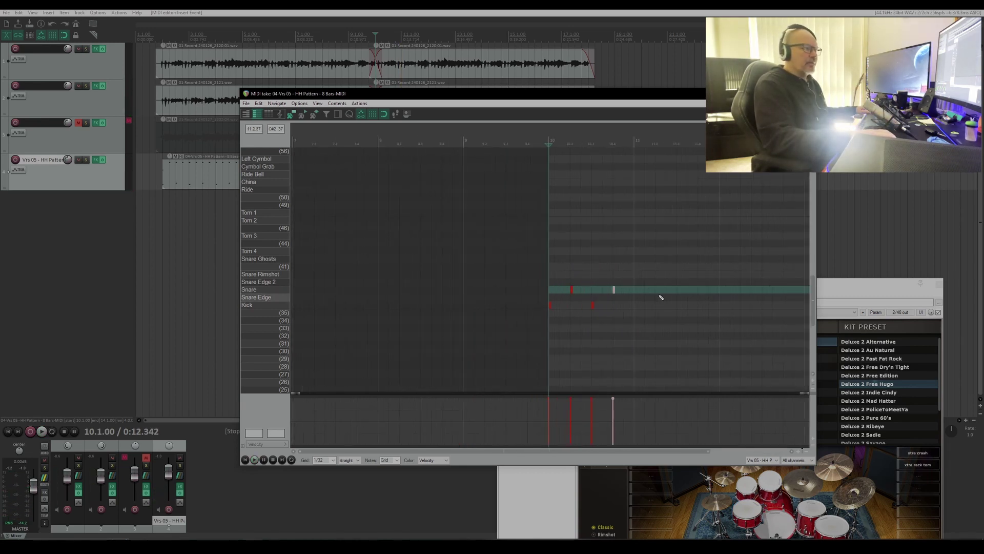
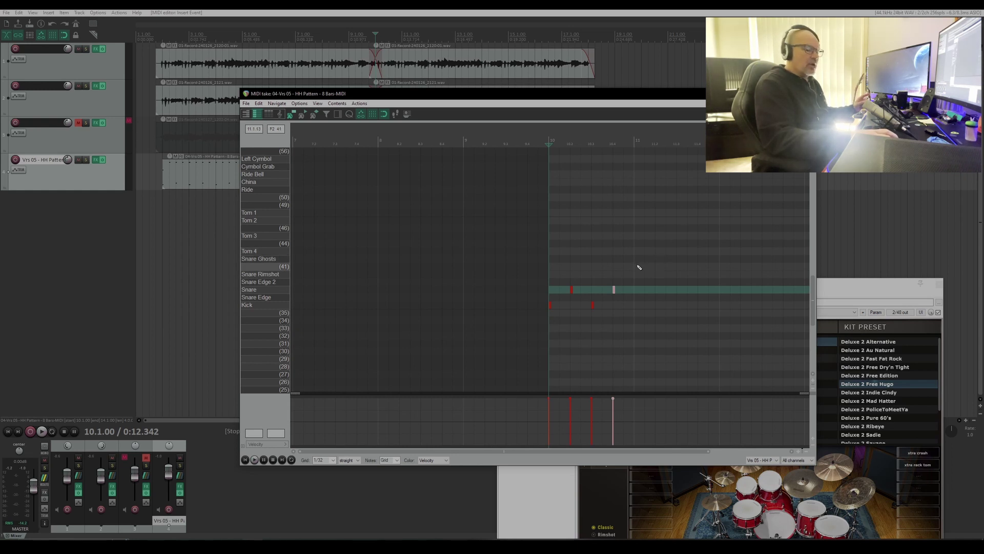
drag(649, 274, 534, 328)
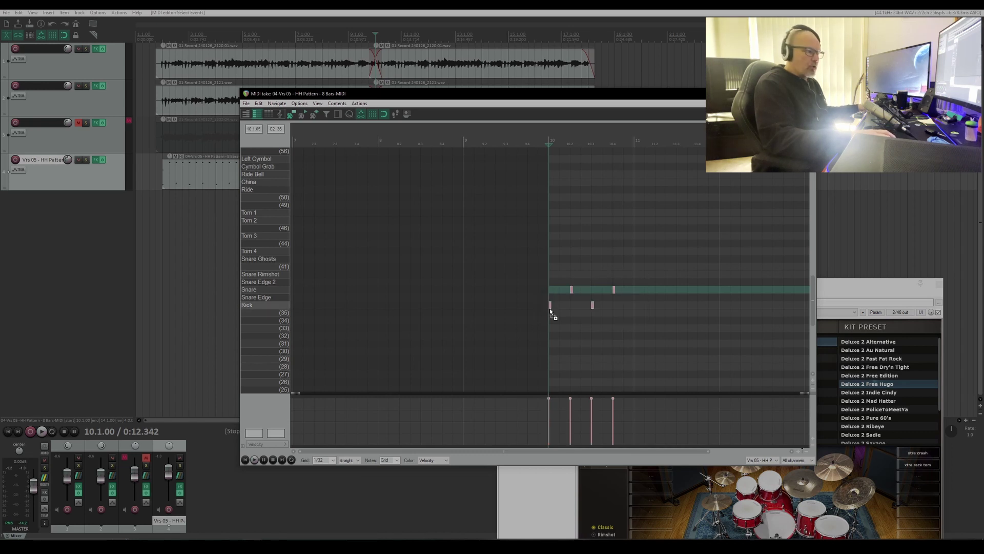
drag(549, 306, 637, 308)
drag(740, 266, 723, 303)
scroll(722, 303, down, 2)
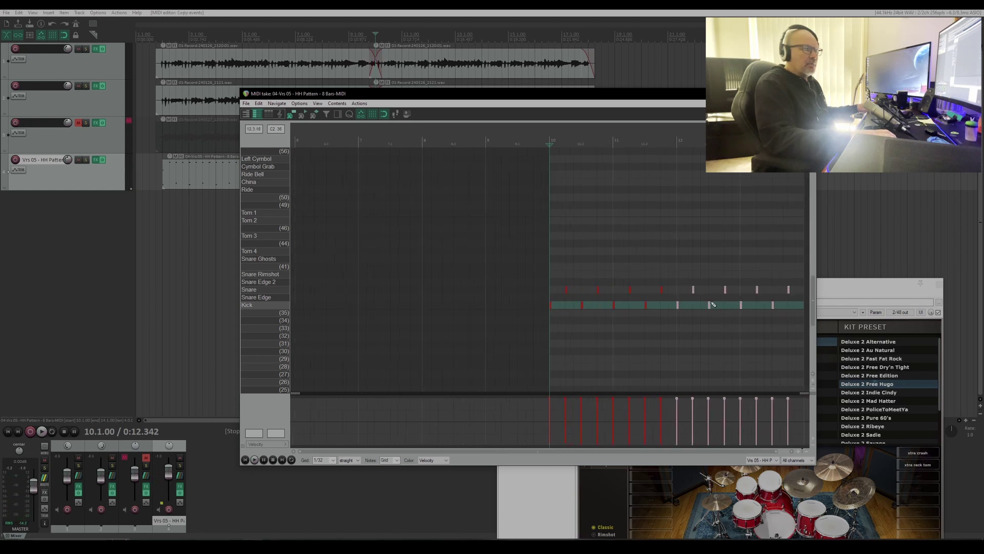
scroll(712, 306, down, 1)
key(space)
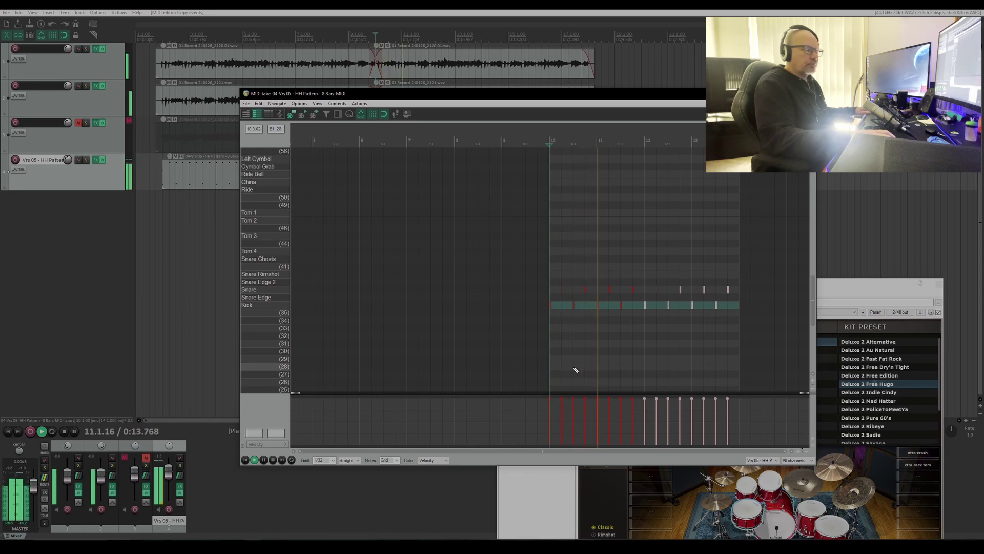
key(space)
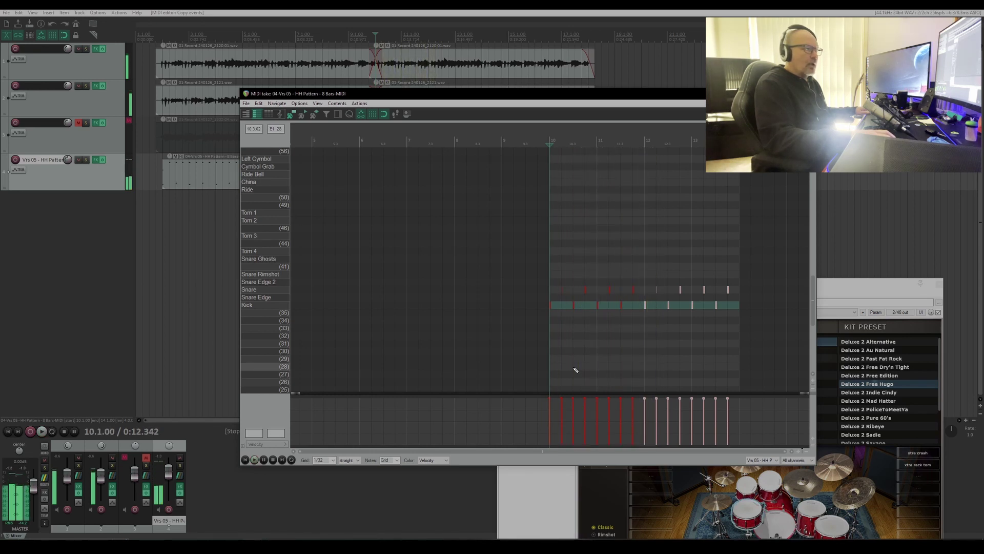
Insert a Left Cymbol note at the start of bar 10
scroll(263, 226, up, 1)
scroll(264, 227, up, 3)
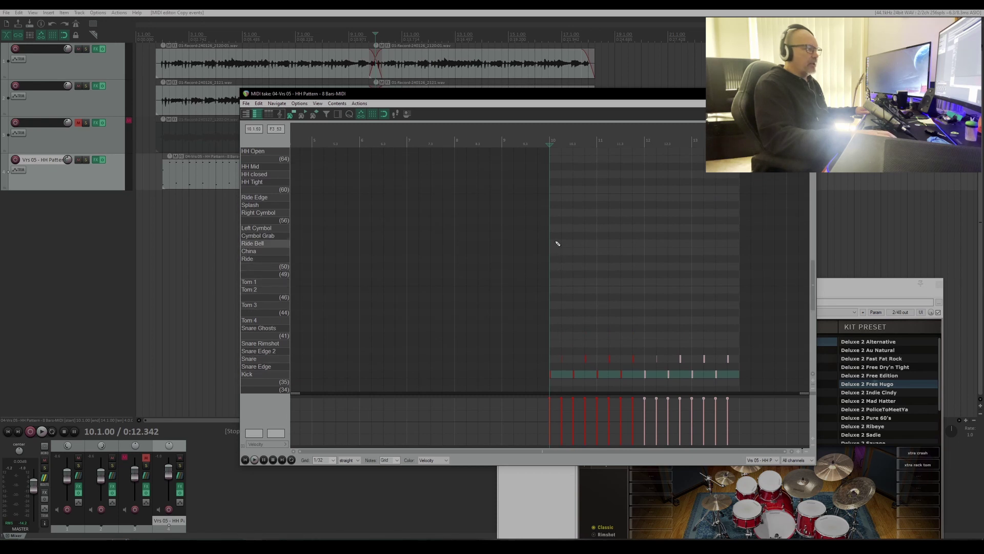
click(552, 228)
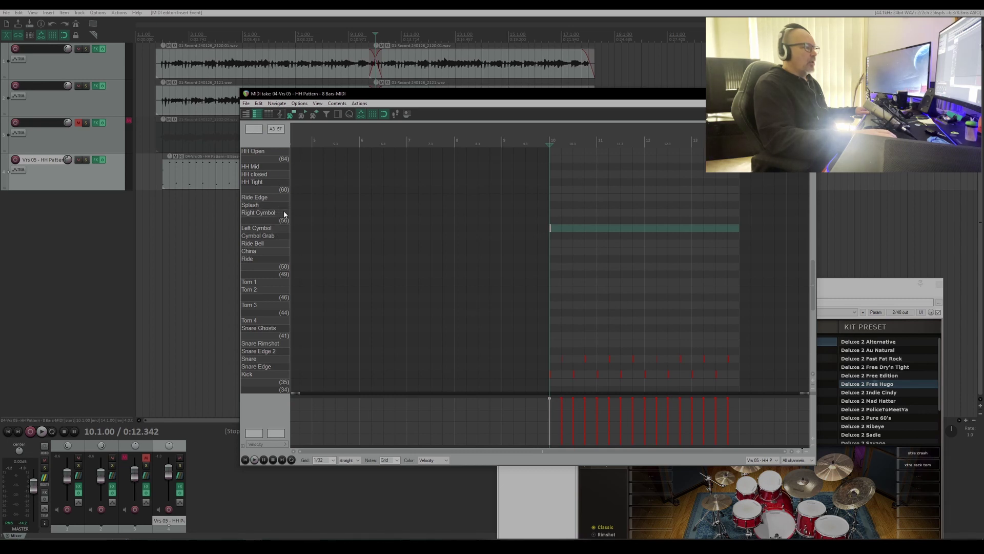
Add Right Cymbol notes on beat 3 of bar 10 and on beats 1 and 3 of bars 11 to 13
key(Up)
key(Up)
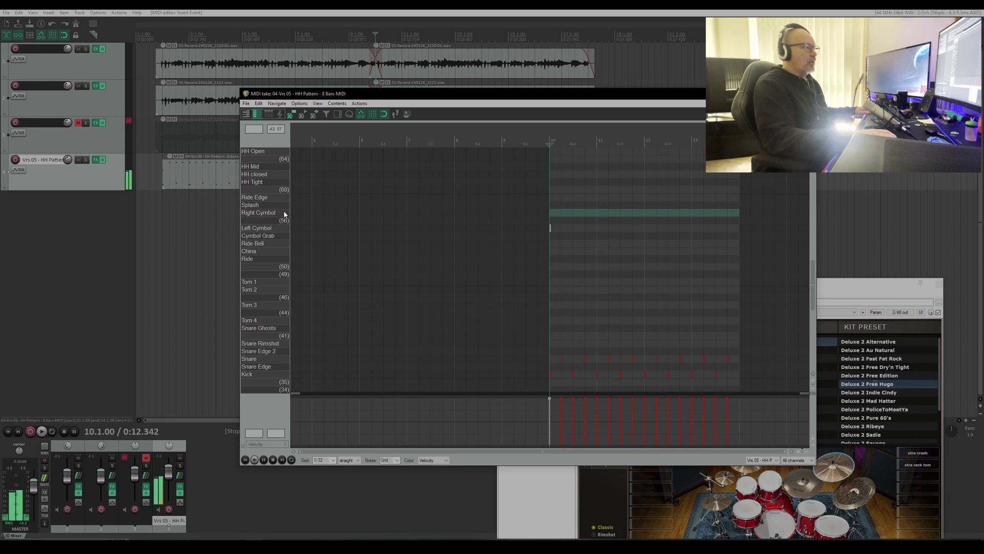
click(574, 214)
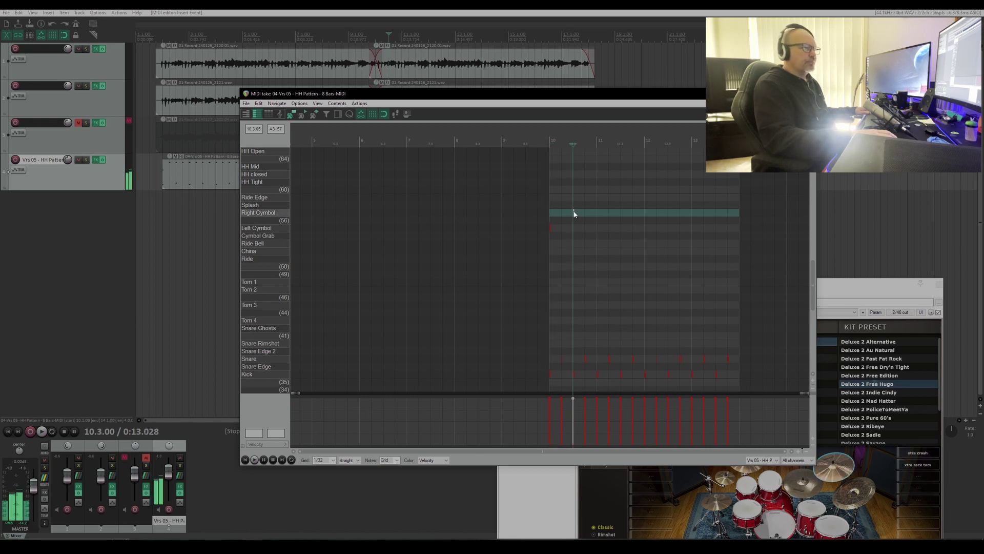
click(601, 213)
click(624, 214)
click(646, 214)
click(669, 213)
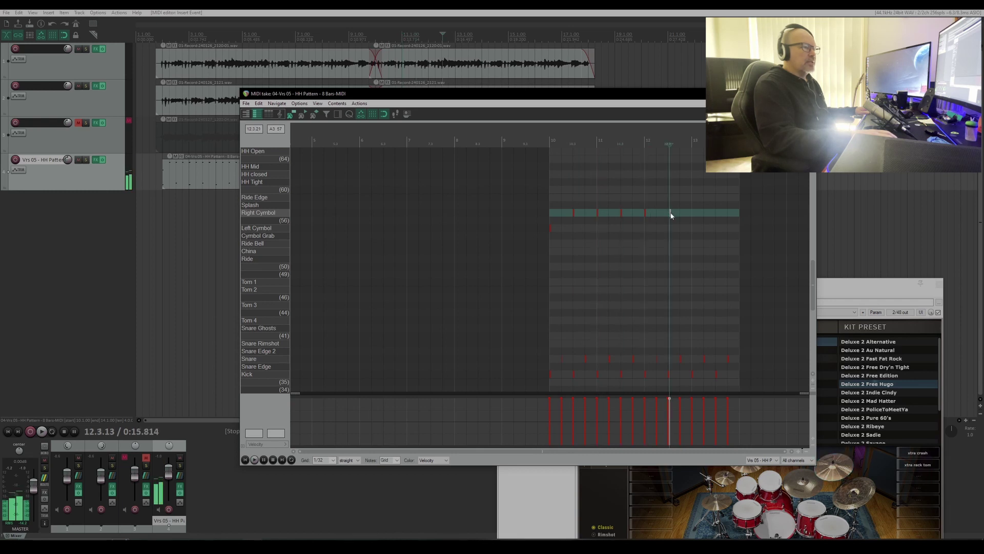
click(669, 214)
scroll(725, 219, up, 3)
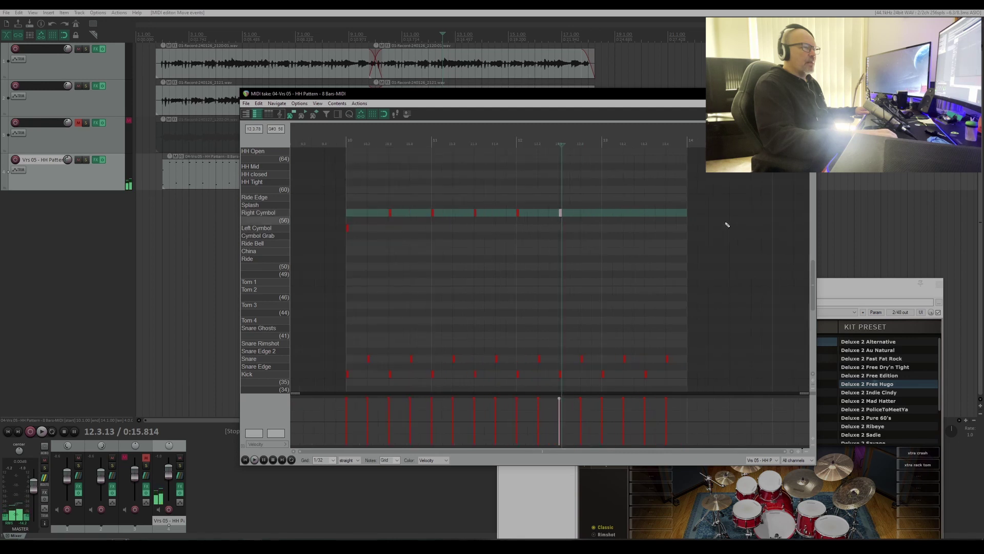
click(611, 214)
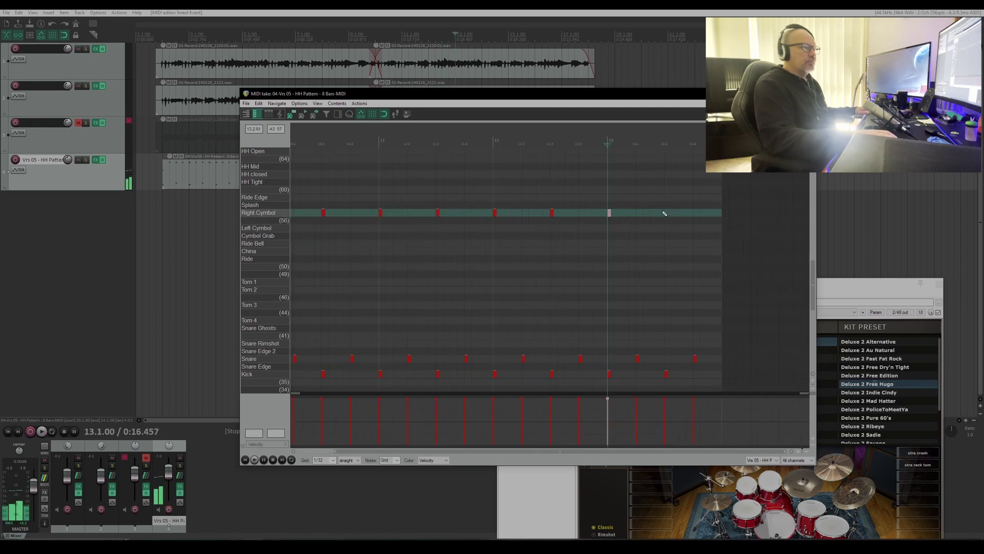
click(669, 213)
scroll(671, 211, down, 4)
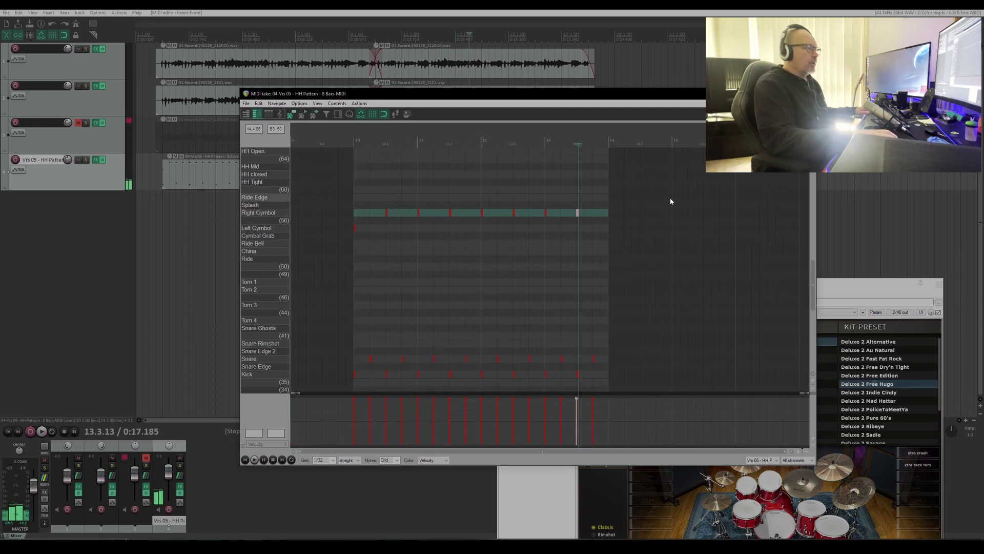
Play back the drum pattern with its cymbal hits from the start of bar 10
click(245, 460)
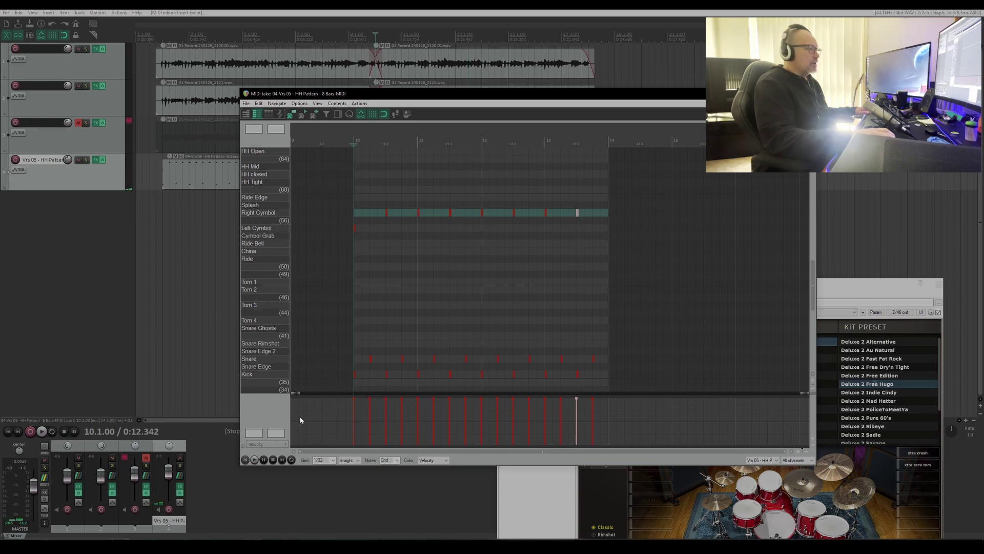
key(space)
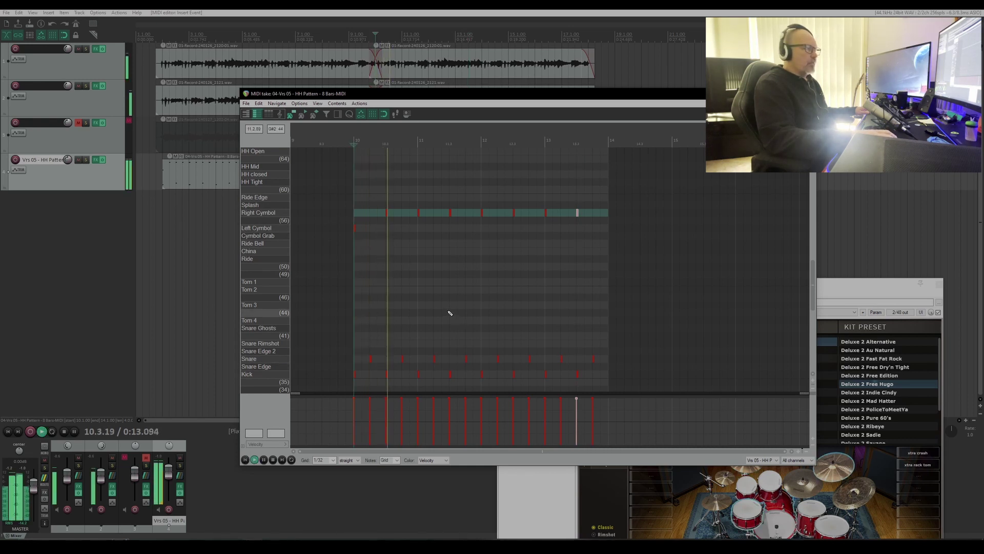
key(space)
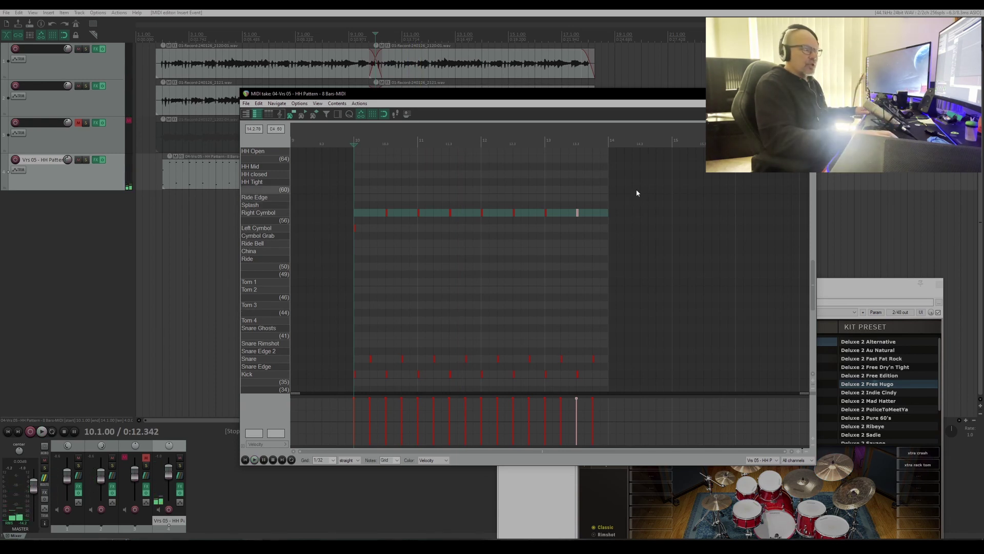
Copy all Right Cymbol notes one beat earlier and add another one on beat 4 of bar 13
drag(615, 189, 382, 243)
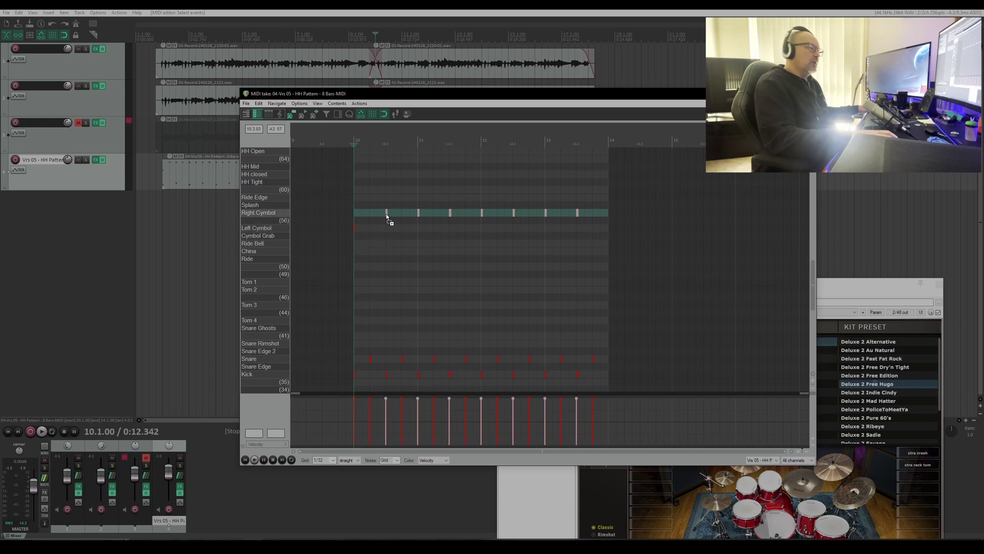
drag(387, 217, 371, 216)
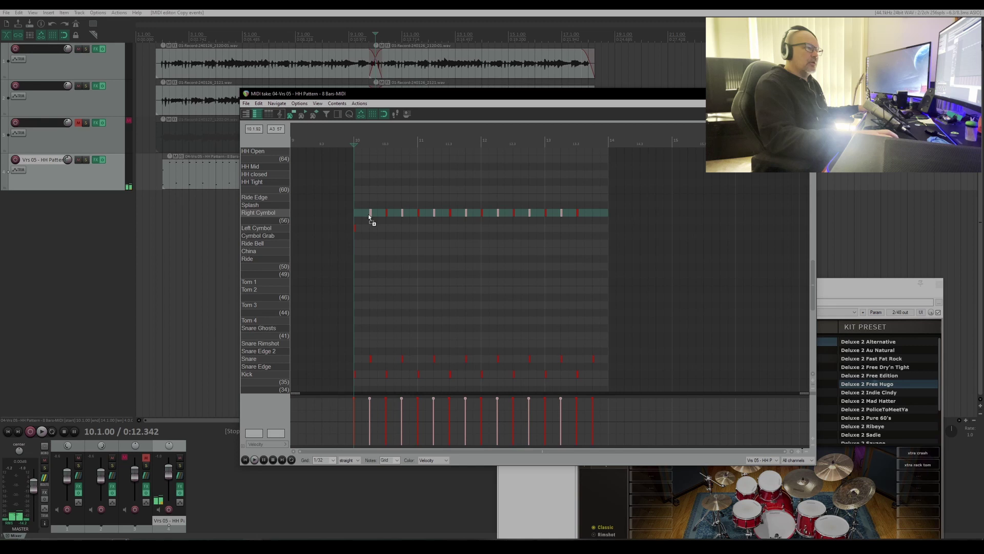
click(593, 213)
Play back the pattern with the denser Right Cymbol notes from the start of bar 10
click(244, 459)
key(space)
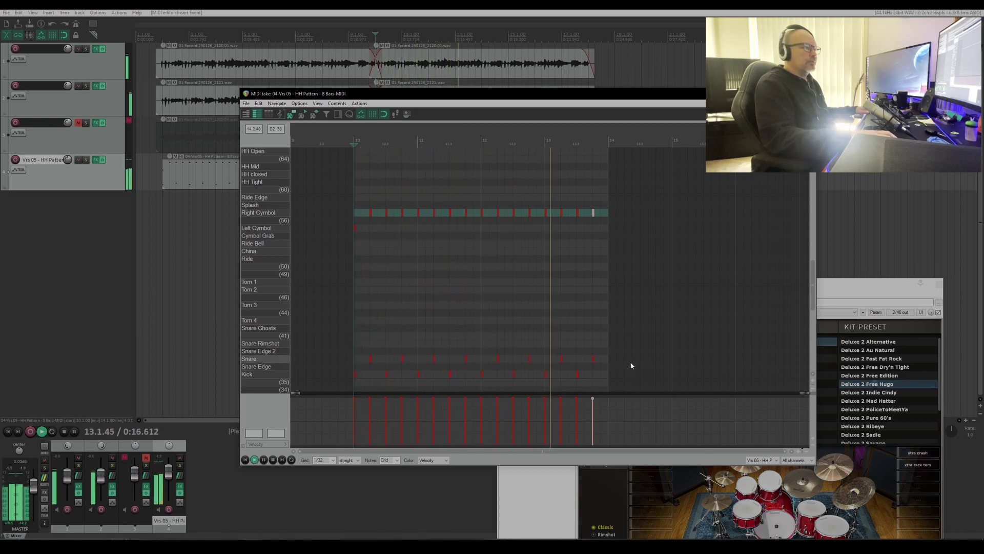
key(space)
Close the MIDI editor and copy the new drum item so the duplicate starts at bar 14
click(810, 94)
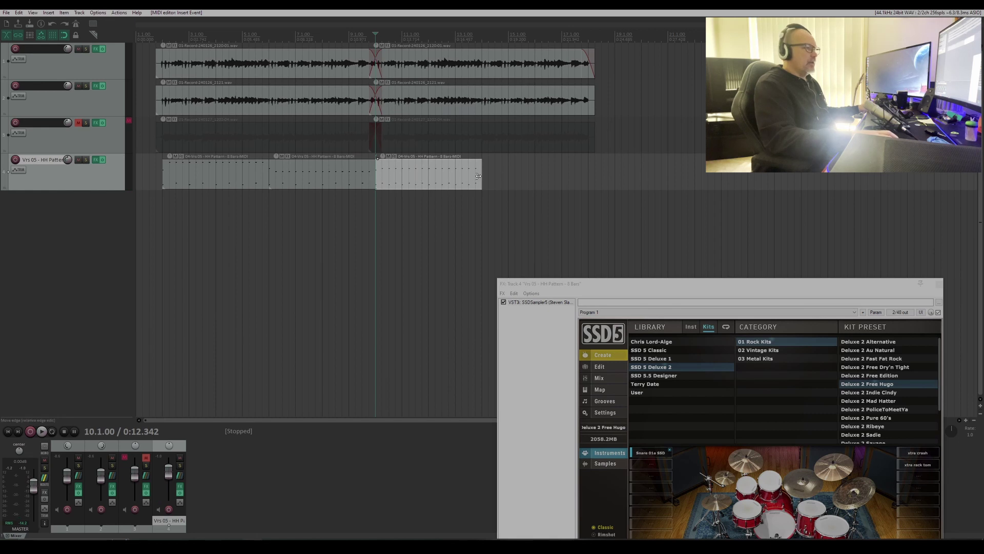
click(417, 179)
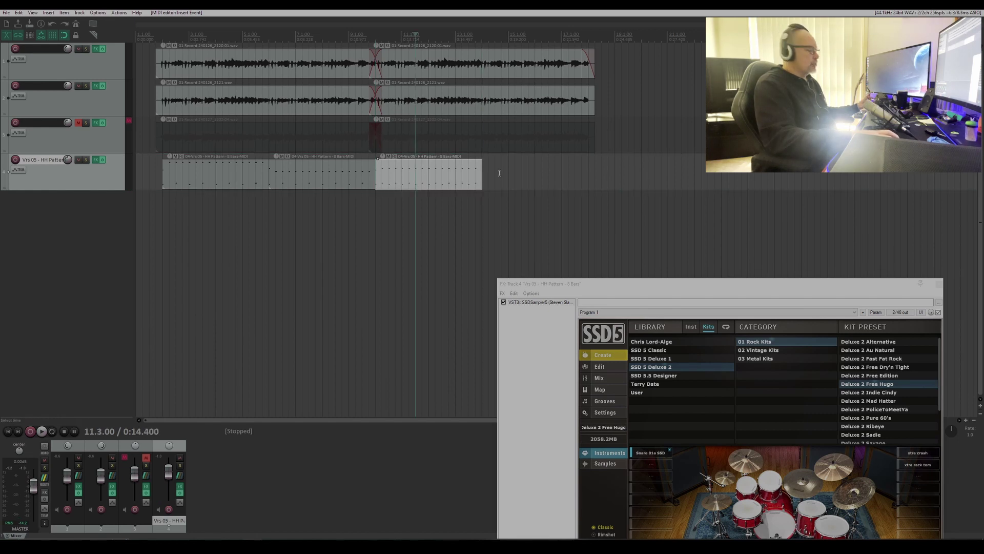
drag(420, 176, 524, 173)
Move the FX window up to show the whole drum kit and play the project from 1.4.00
click(155, 38)
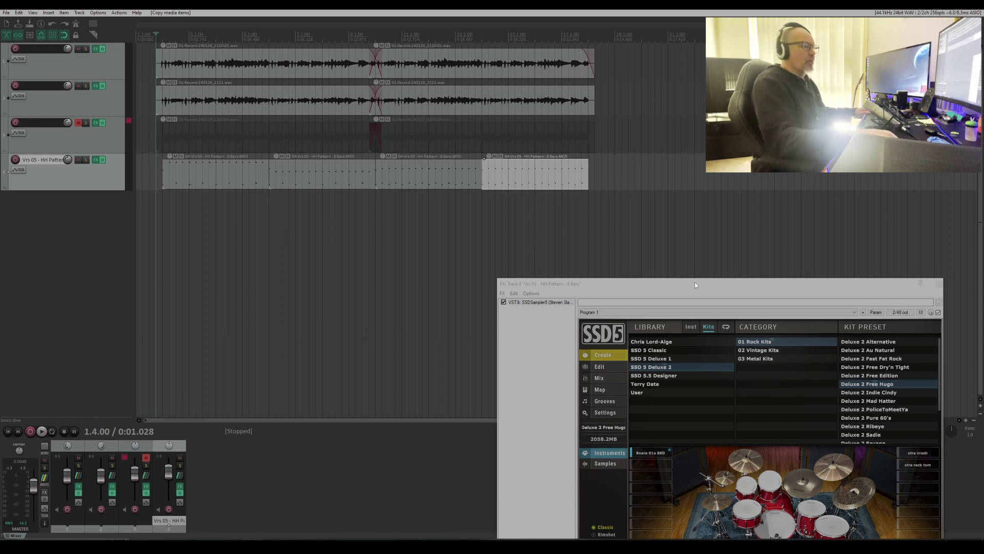
drag(695, 285, 622, 158)
key(space)
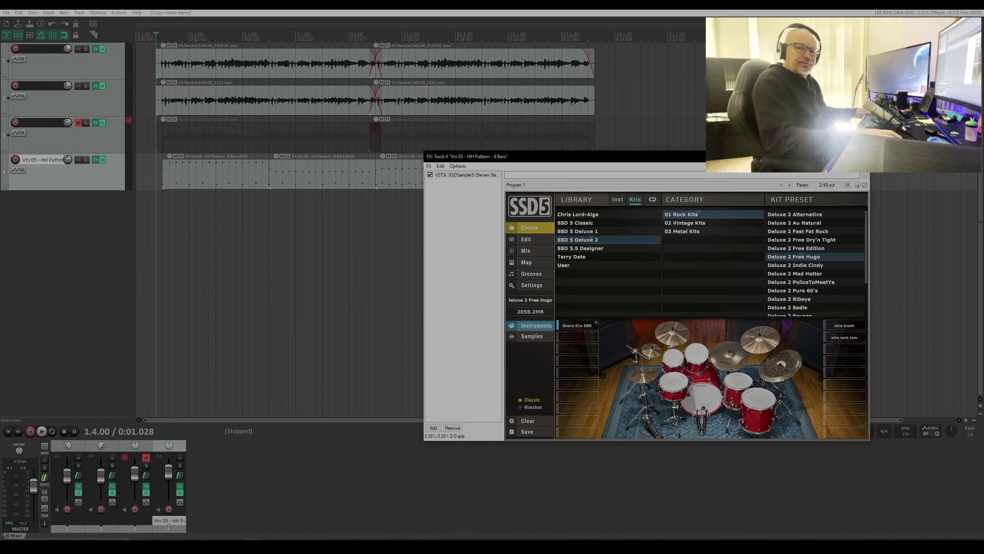
Open the first drum item in the MIDI editor and arrange the editor and FX windows clear of the tracks
drag(794, 160, 882, 237)
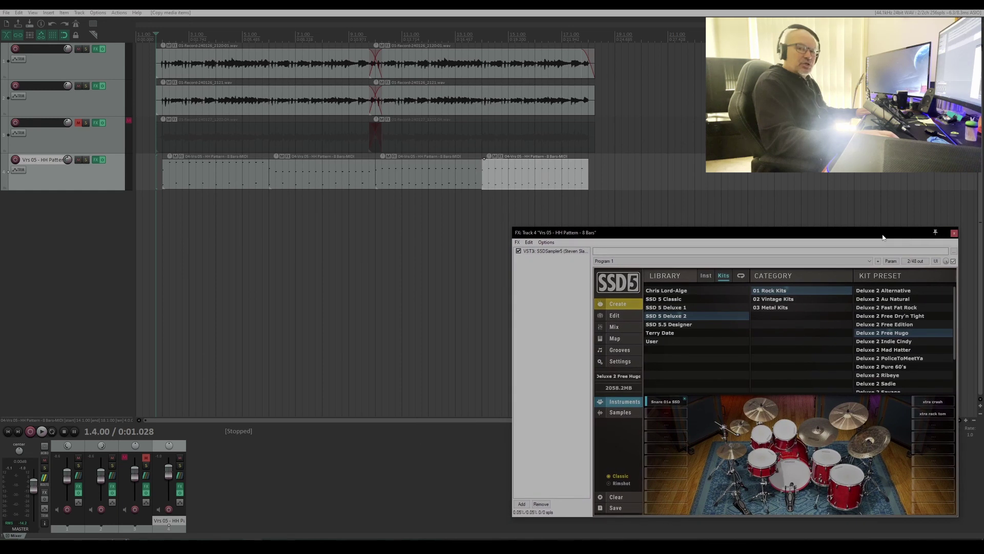
double_click(188, 178)
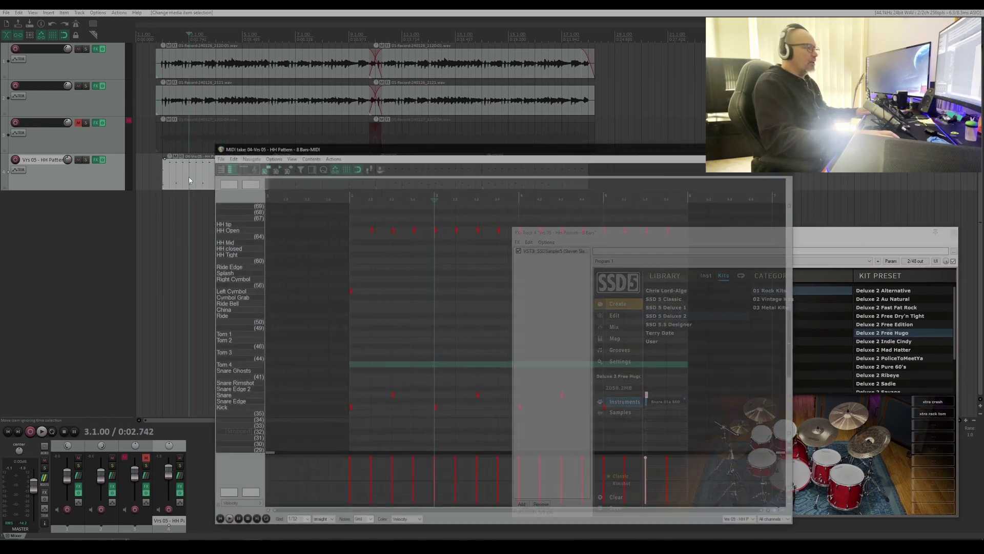
drag(594, 151, 614, 121)
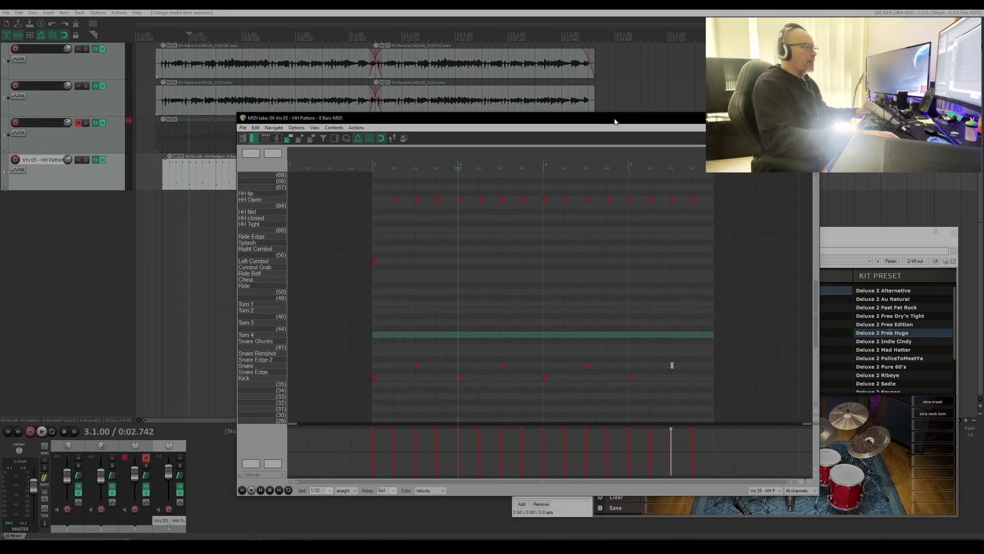
drag(527, 119, 534, 127)
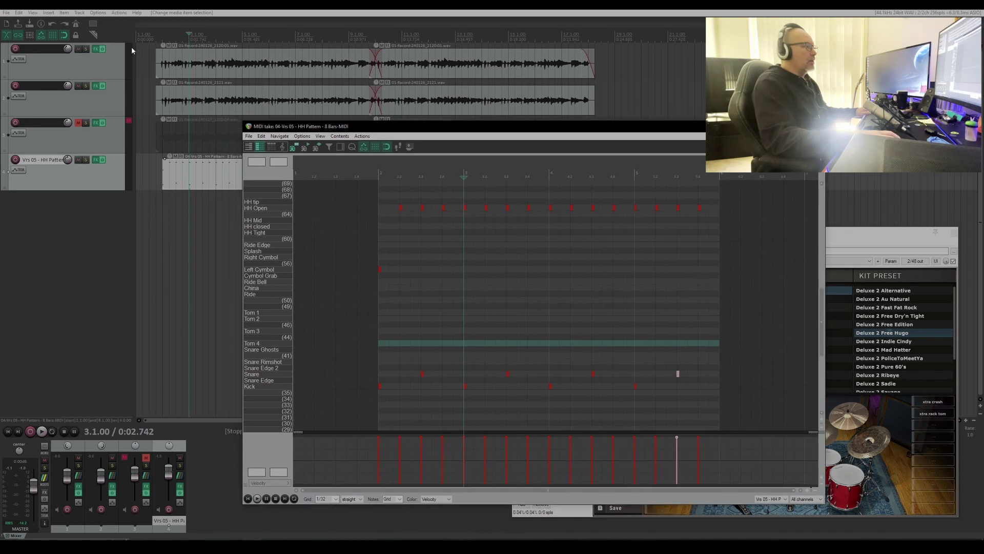
Play the project from 1.1.00 to hear the first drum item's original kick pattern
click(138, 35)
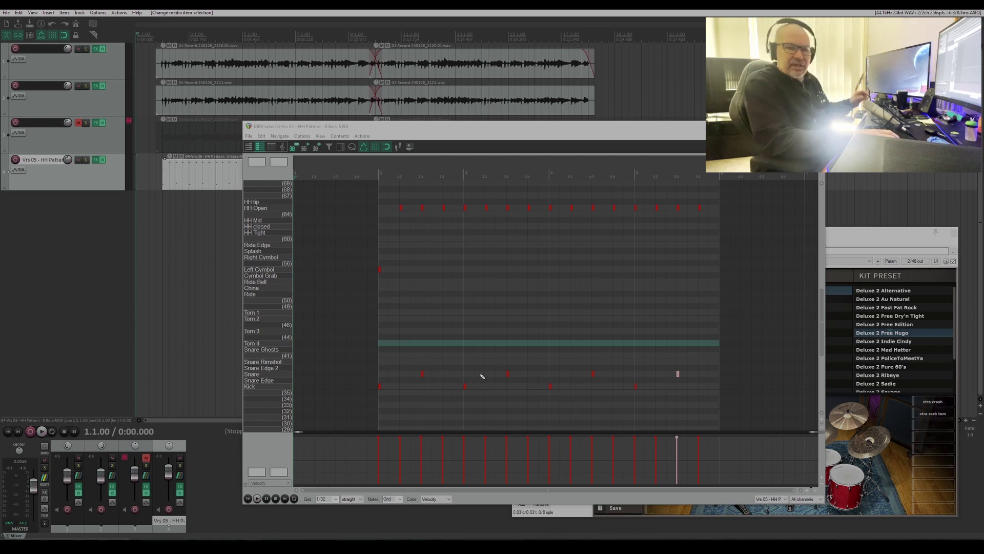
key(space)
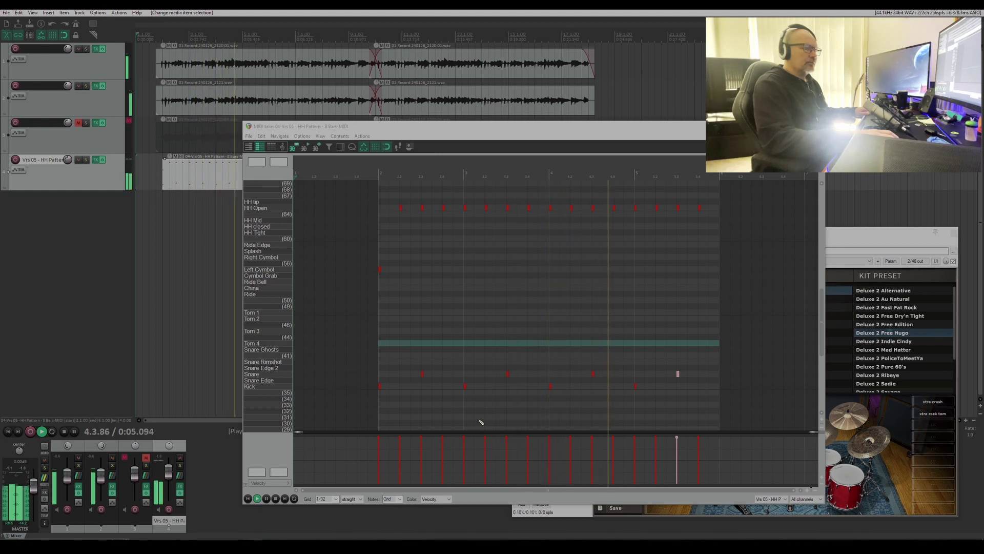
key(space)
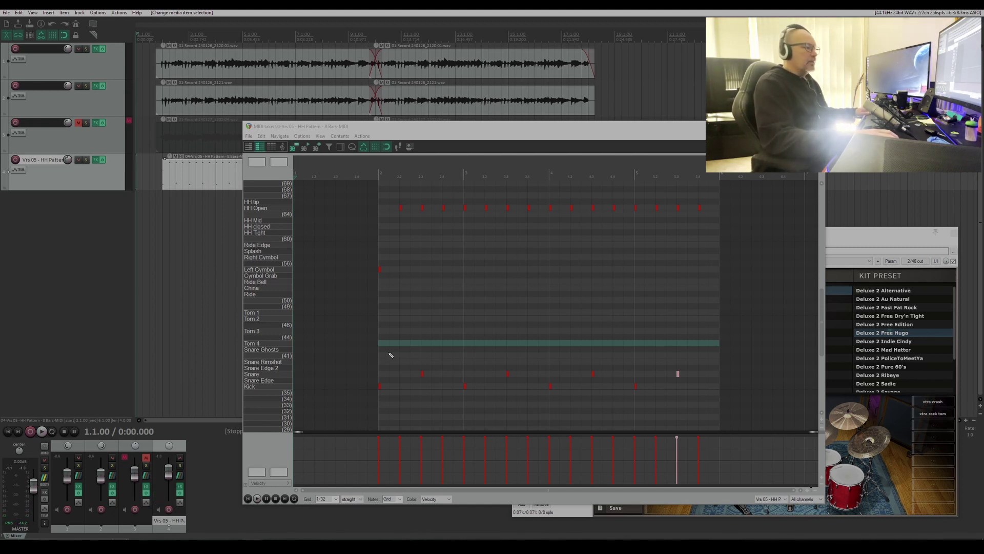
Add an extra Kick note half a beat after the downbeat of each of bars 2 to 5
click(391, 386)
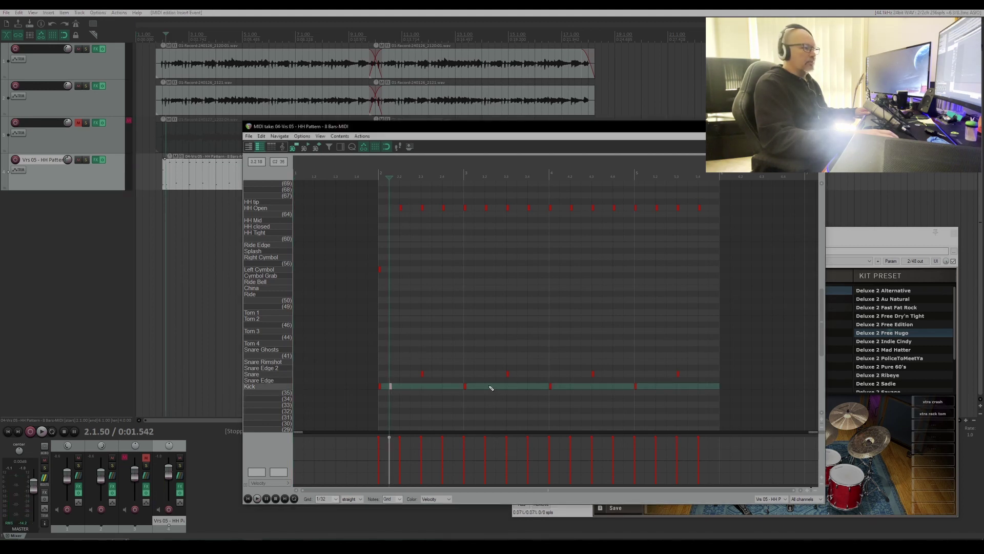
click(476, 386)
click(561, 386)
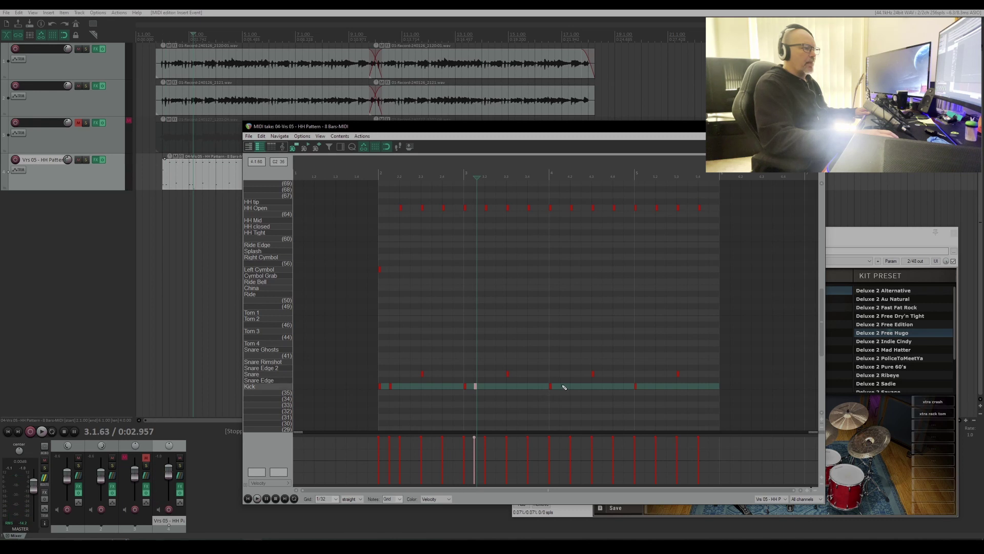
click(646, 386)
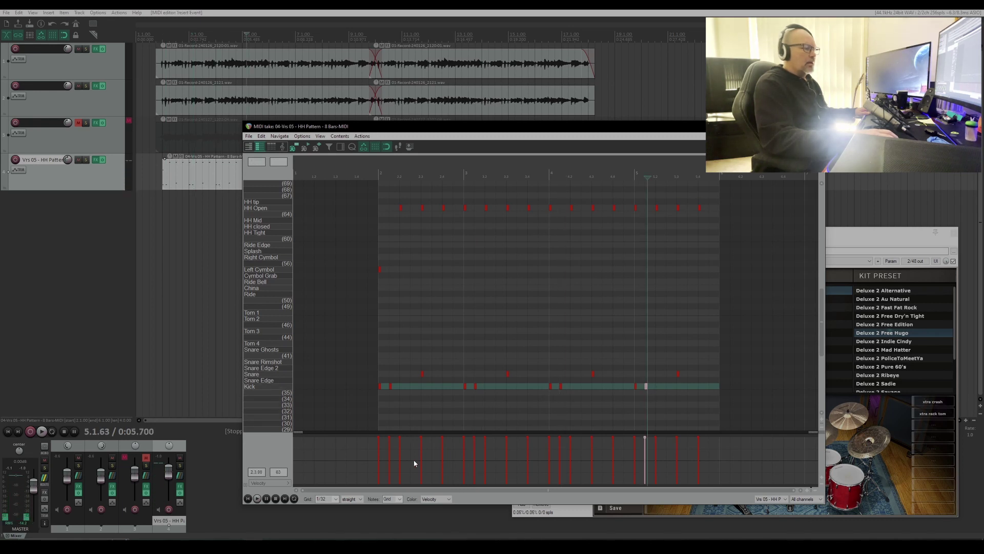
Play back the pattern with the doubled Kick notes from the start of bar 2
click(250, 500)
click(257, 499)
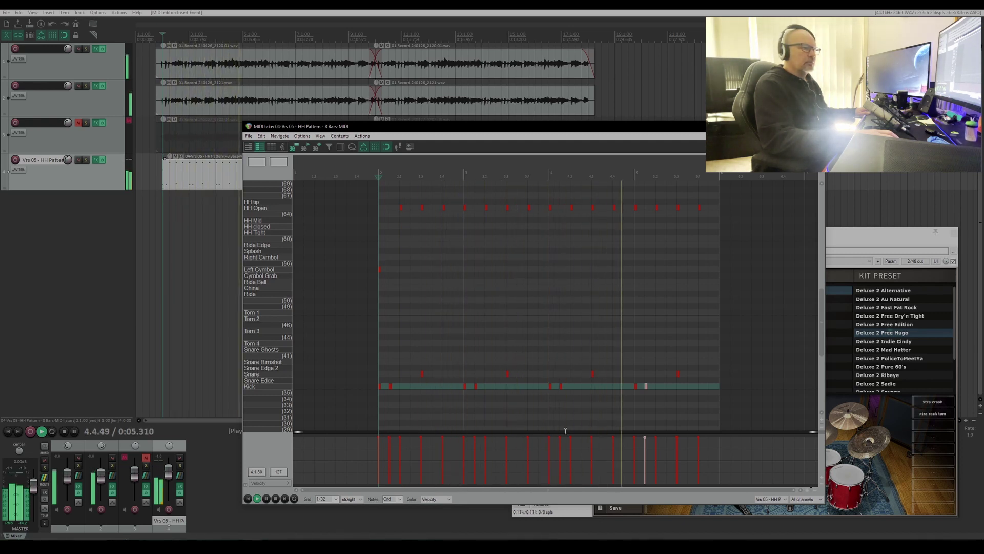
key(space)
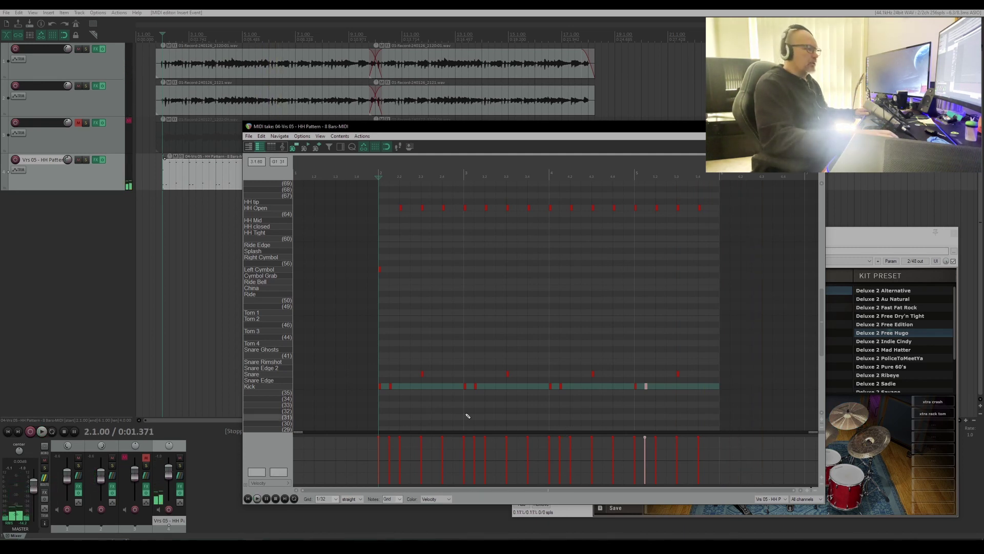
Add a third Kick note on beat 2 of bar 2 and of bar 4
click(401, 386)
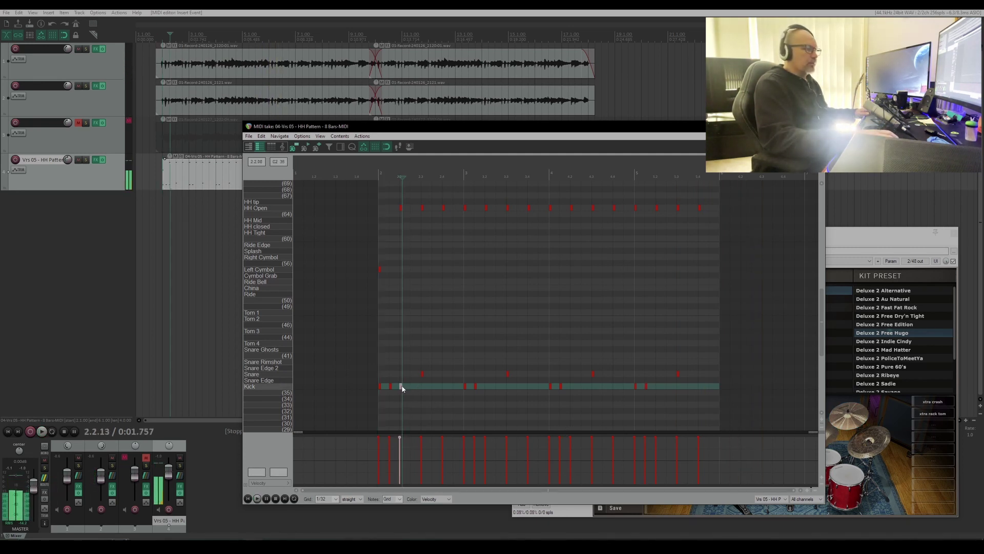
click(381, 380)
click(572, 386)
Play back the pattern with the Kick triplets of bars 2 and 4 from 2.1.00
click(247, 498)
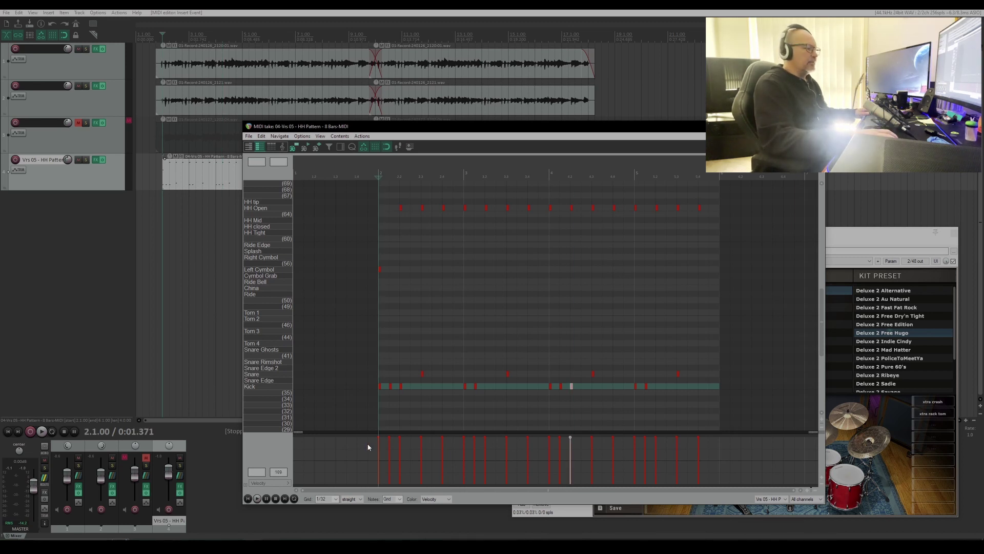
key(space)
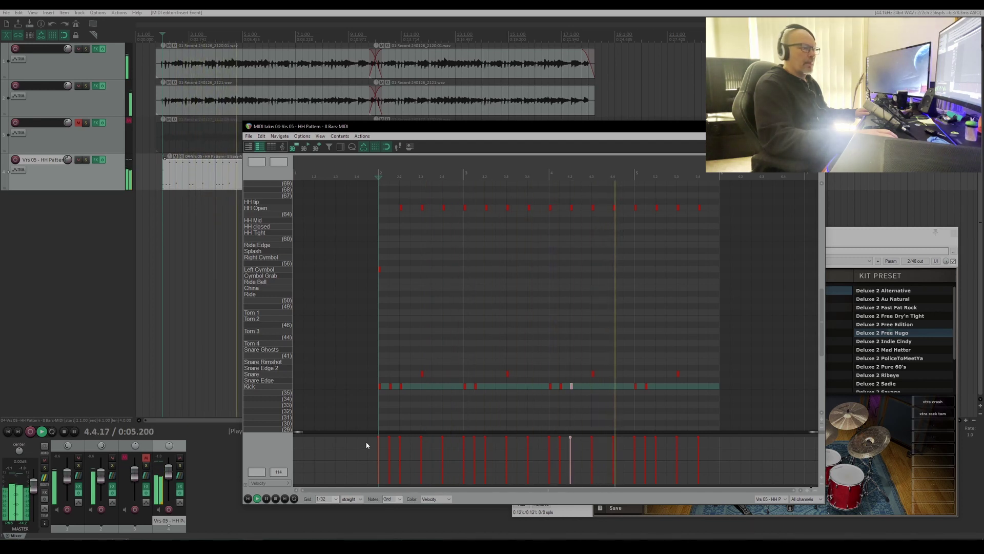
key(space)
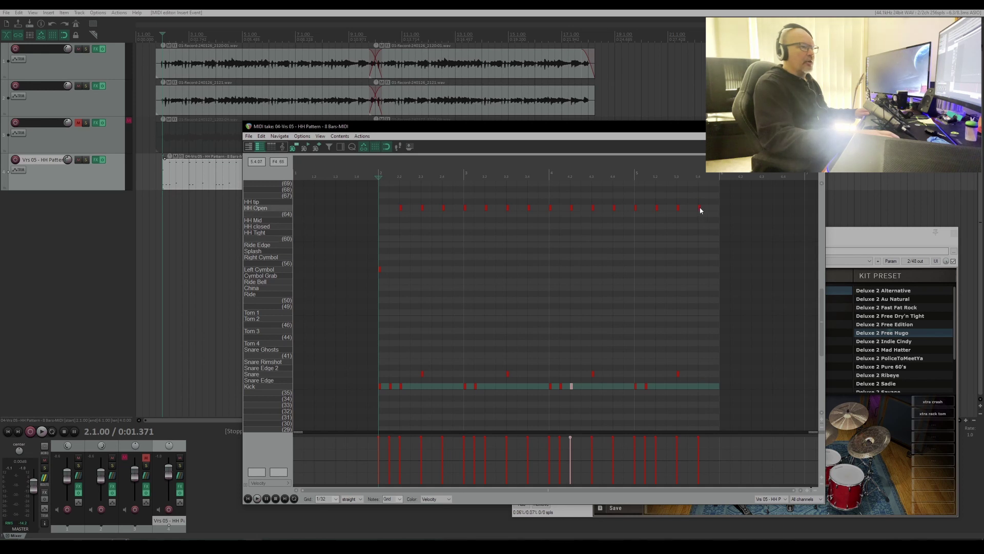
Replace the last HH Open note in bar 5 with Snare notes on beat 4 and half a beat after it
double_click(700, 208)
double_click(700, 374)
double_click(709, 373)
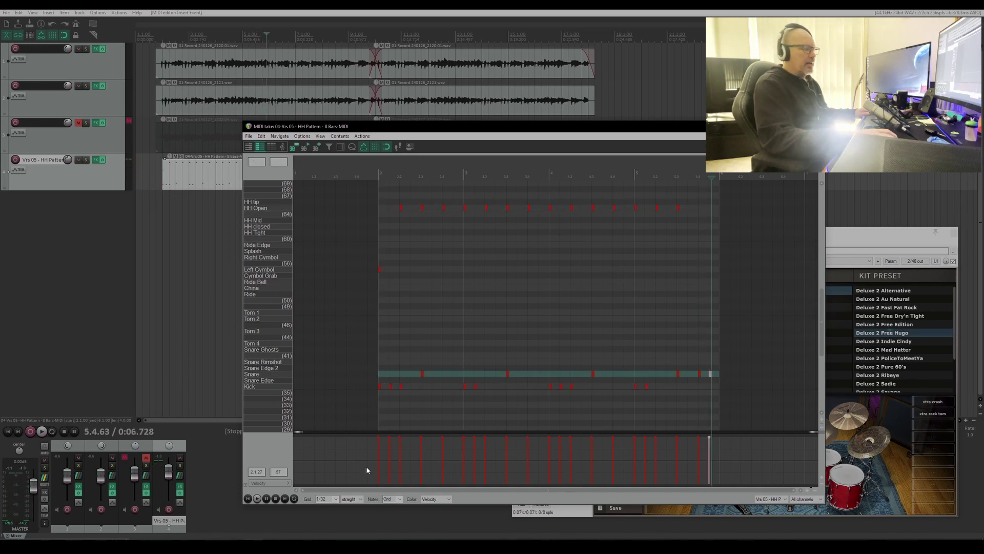
Play back the pattern with the closing Snare hits from the start of bar 2
click(249, 499)
key(space)
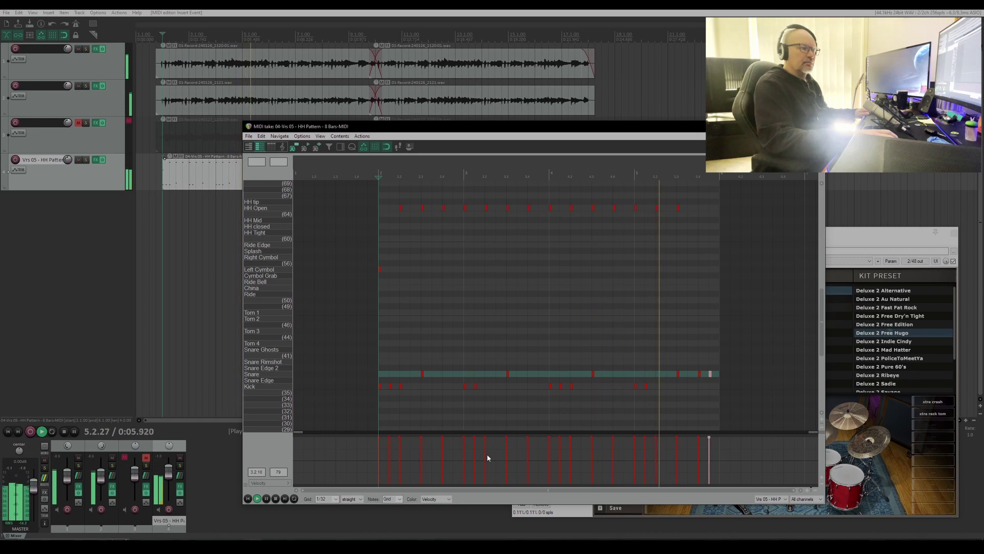
key(space)
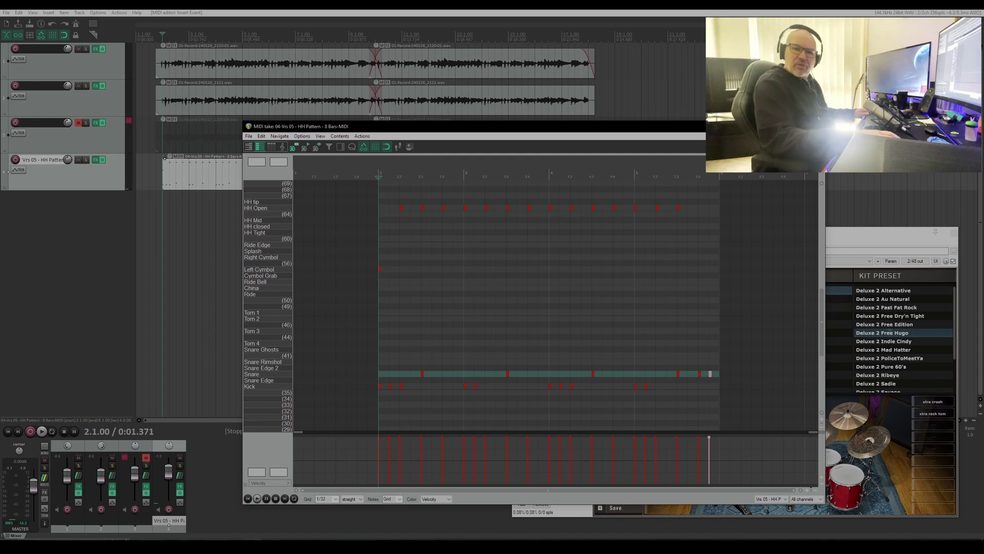
Close the MIDI editor and show the 07 Fills section of the 44 123 Metal Straight grooves in SSD5
click(816, 126)
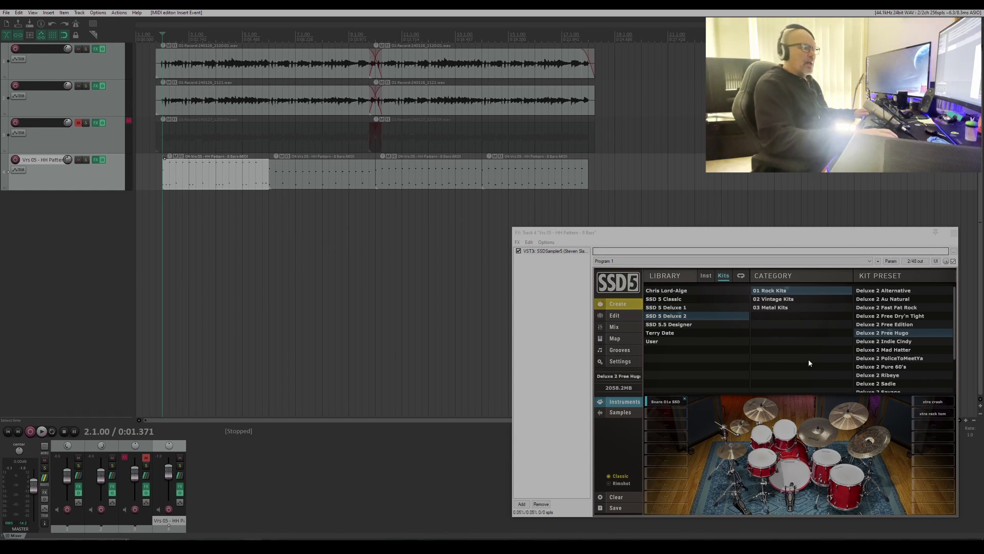
click(620, 350)
drag(773, 232, 717, 177)
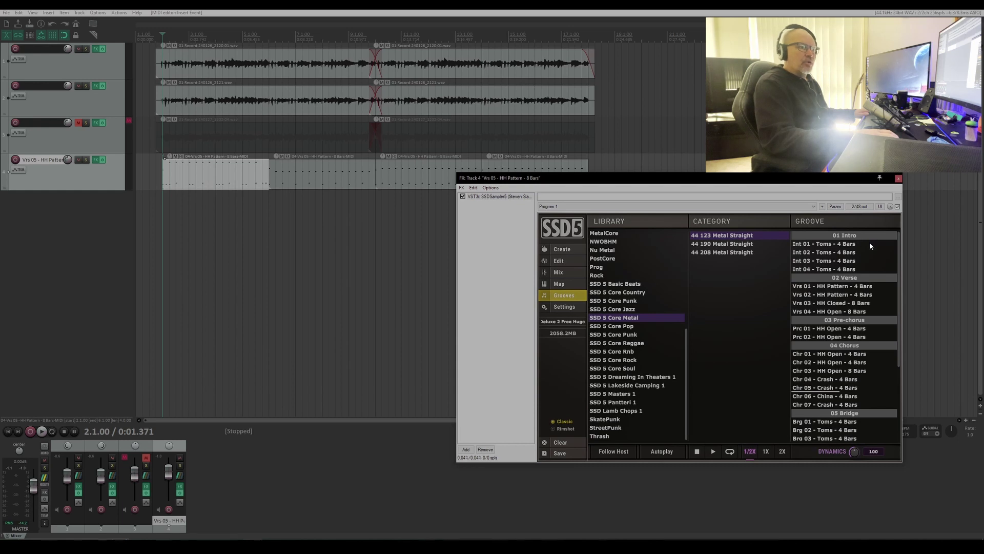
scroll(870, 245, down, 4)
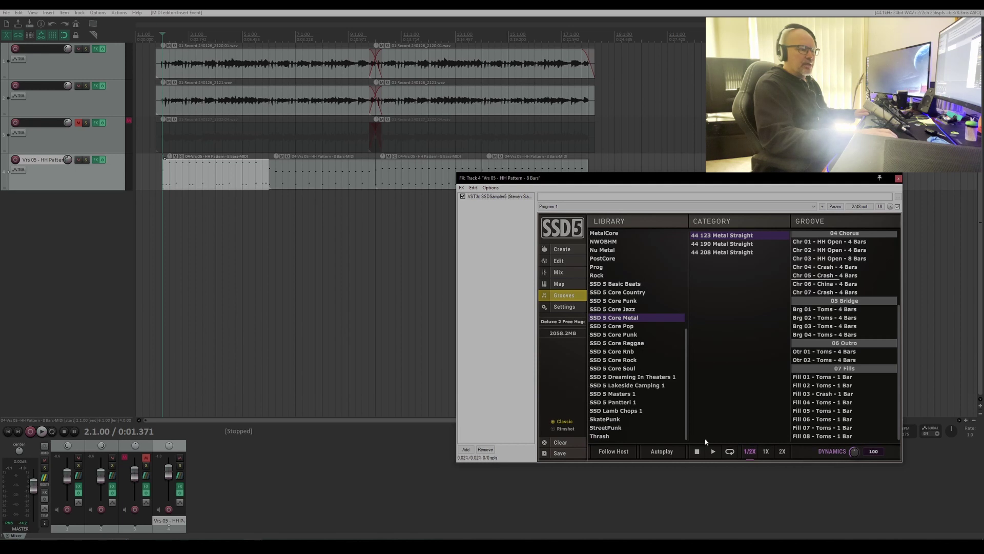
Turn on Autoplay, set the groove speed to 1X and audition Fill 02 and Fill 06
click(832, 385)
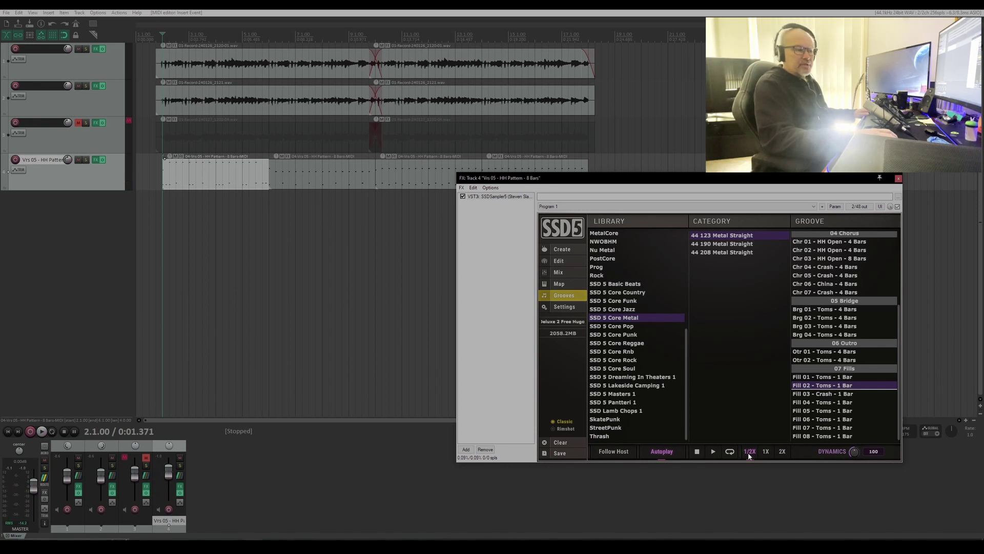
click(823, 419)
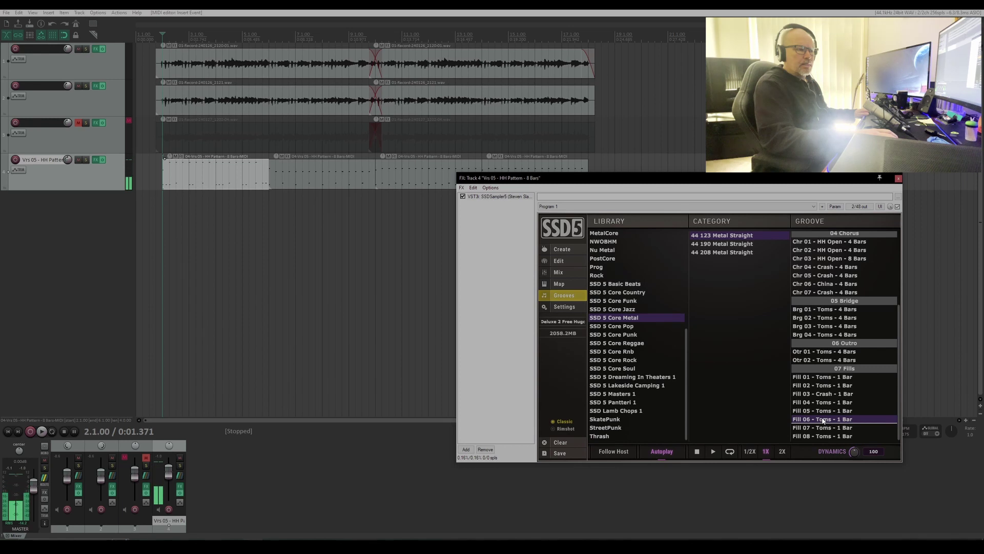
click(823, 420)
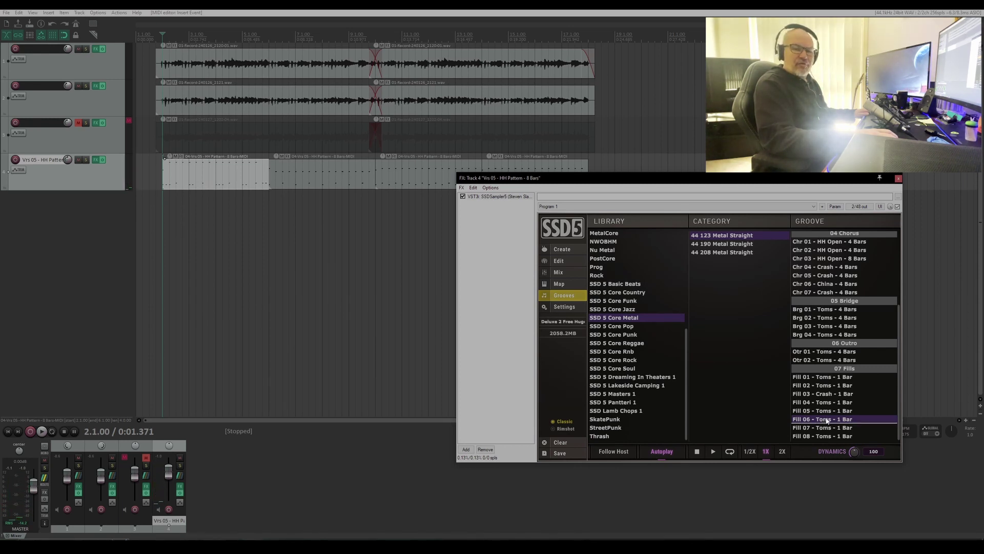
Insert the Fill 06 - Toms - 1 Bar groove on a new track at bar 9 and move the FX window down
drag(830, 421, 523, 292)
drag(357, 224, 348, 226)
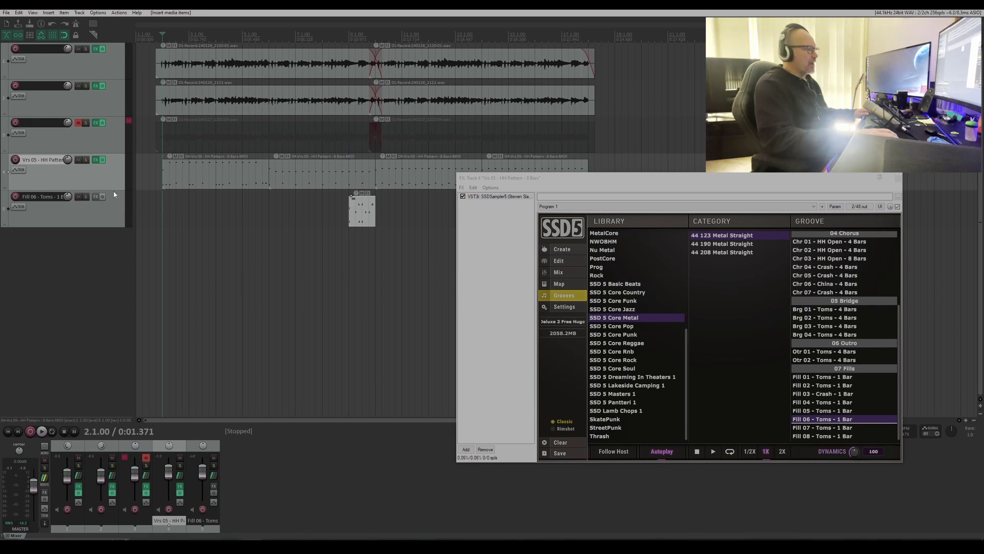
drag(676, 180, 675, 229)
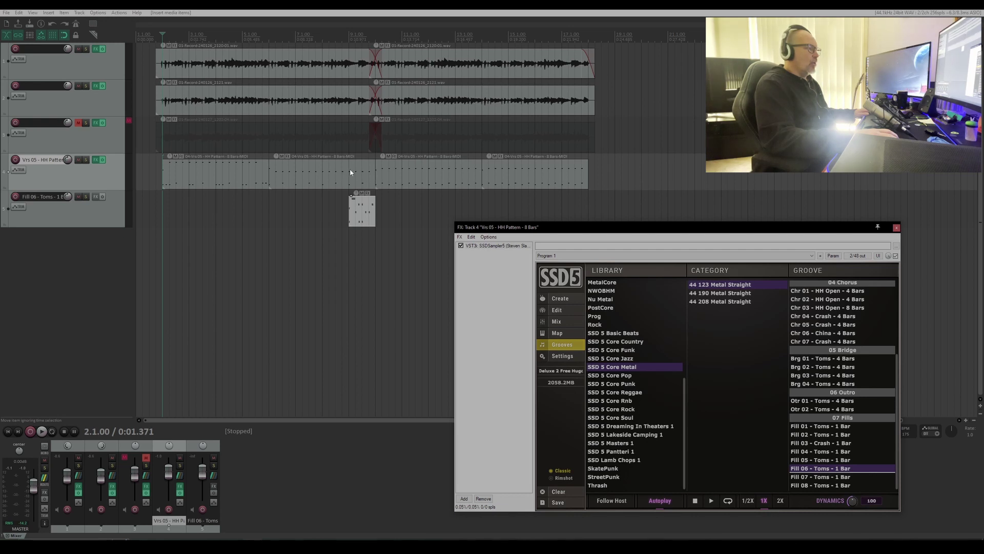
Shorten the second drum item to end at bar 9 and move the Fill 06 item up into the gap on the drum track
click(329, 169)
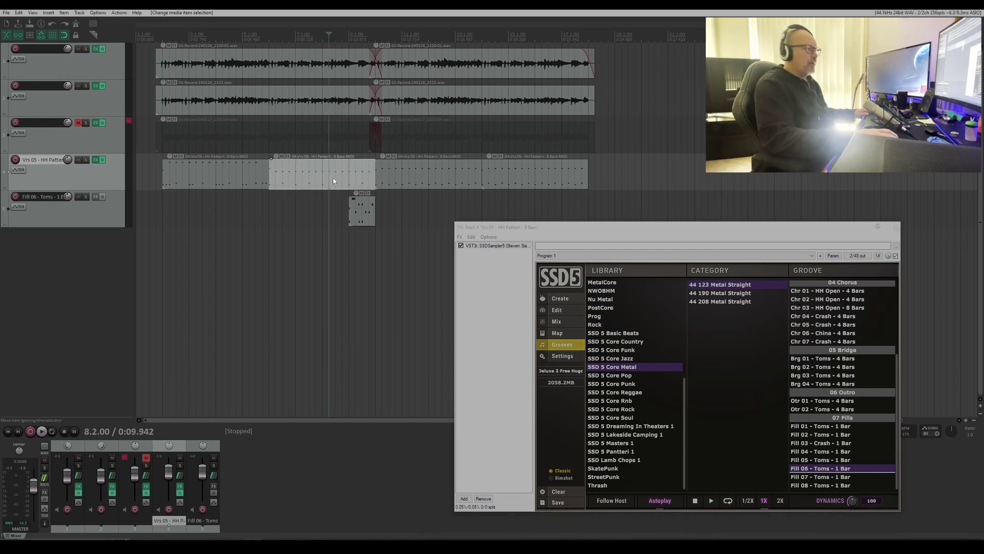
click(373, 173)
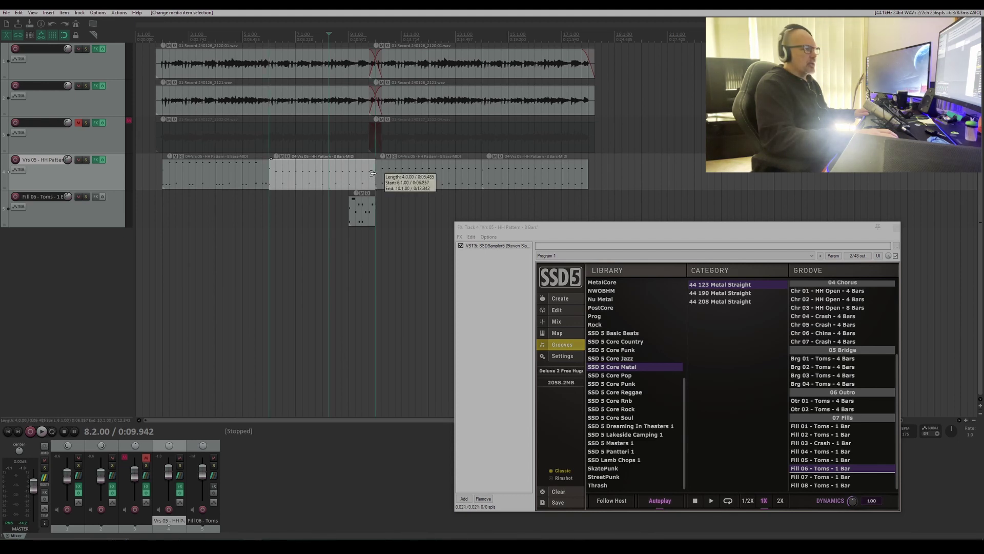
drag(373, 173, 348, 173)
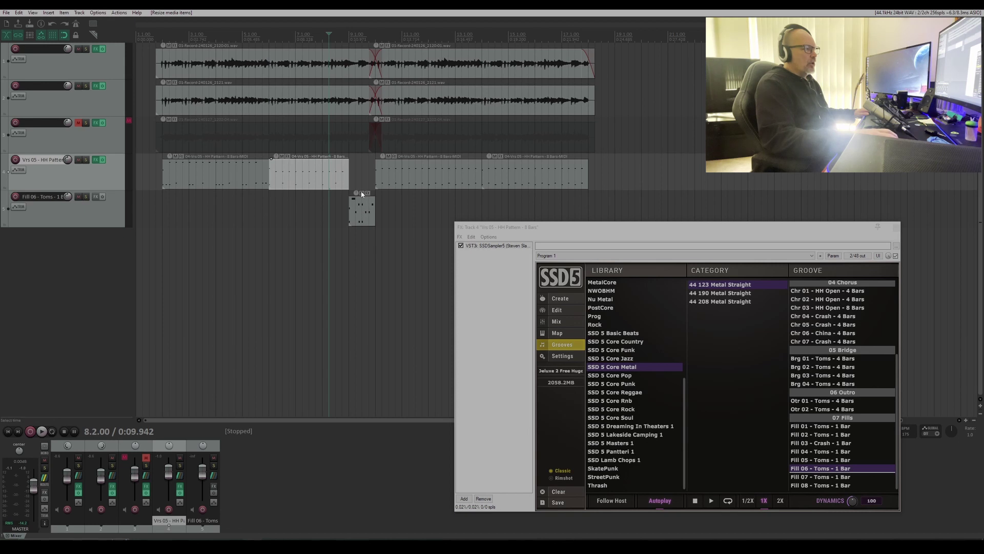
click(363, 213)
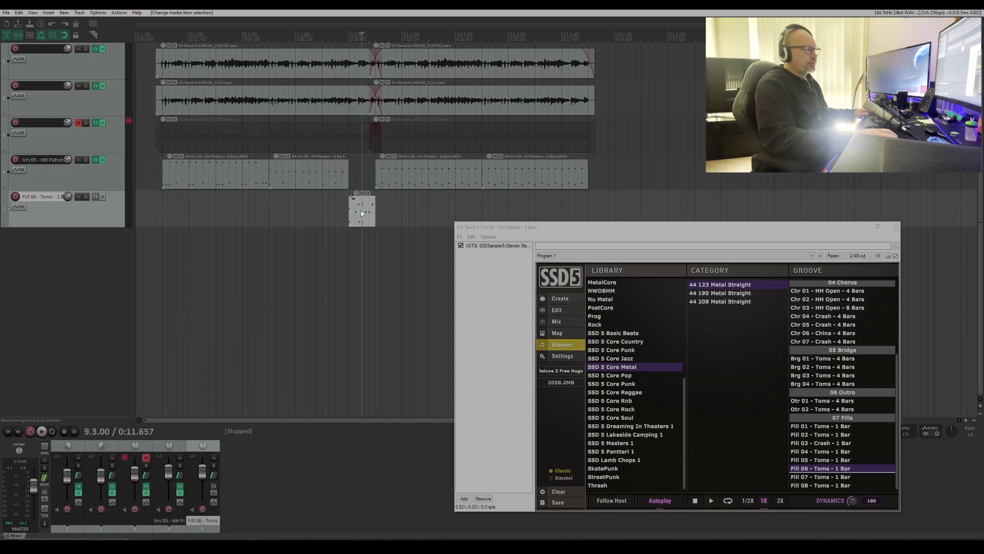
drag(362, 214, 360, 183)
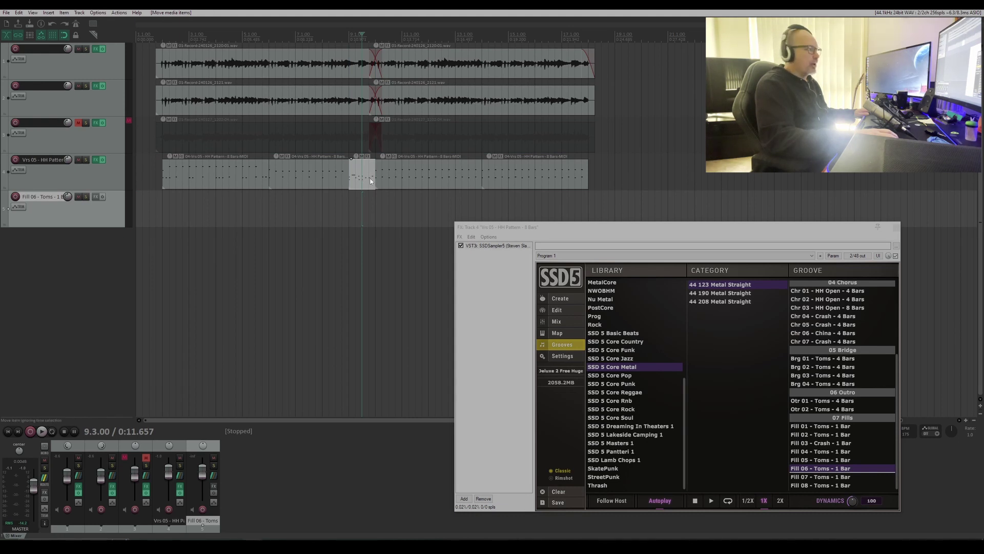
Play the project from 6.1.00 to hear the fill leading into bar 10
click(269, 38)
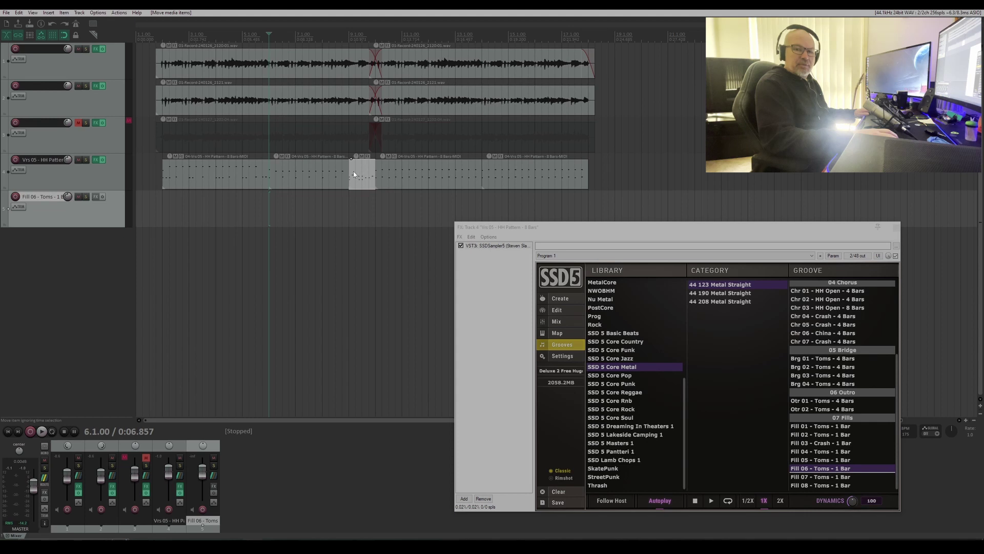
key(space)
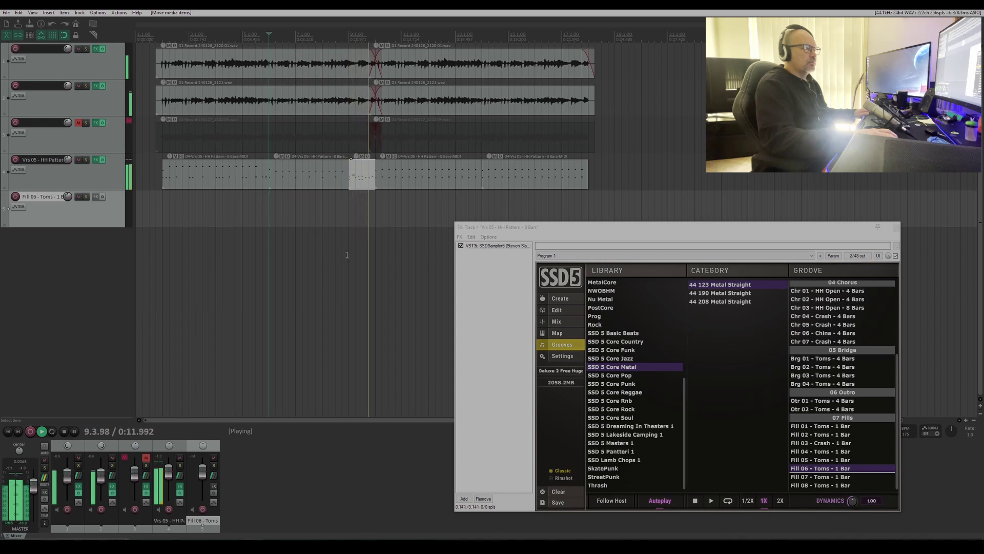
key(space)
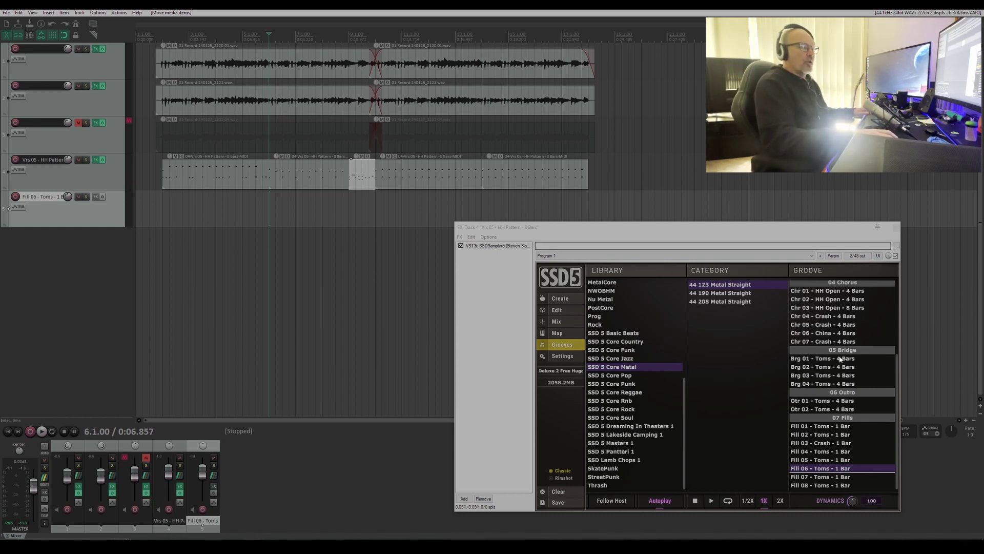
Audition the Fill 08 - Toms - 1 Bar groove and move the FX window further down
click(826, 486)
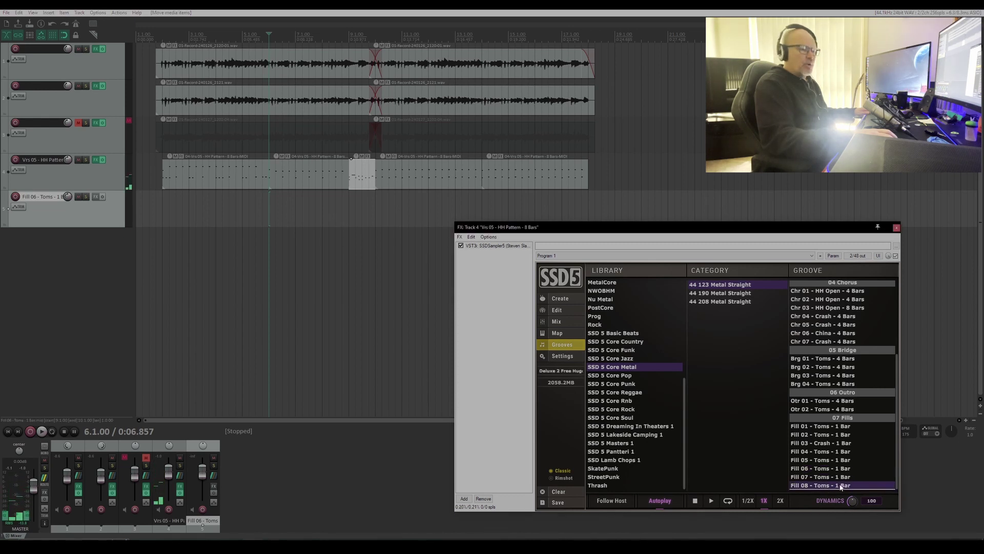
drag(657, 231, 657, 257)
drag(830, 512, 566, 205)
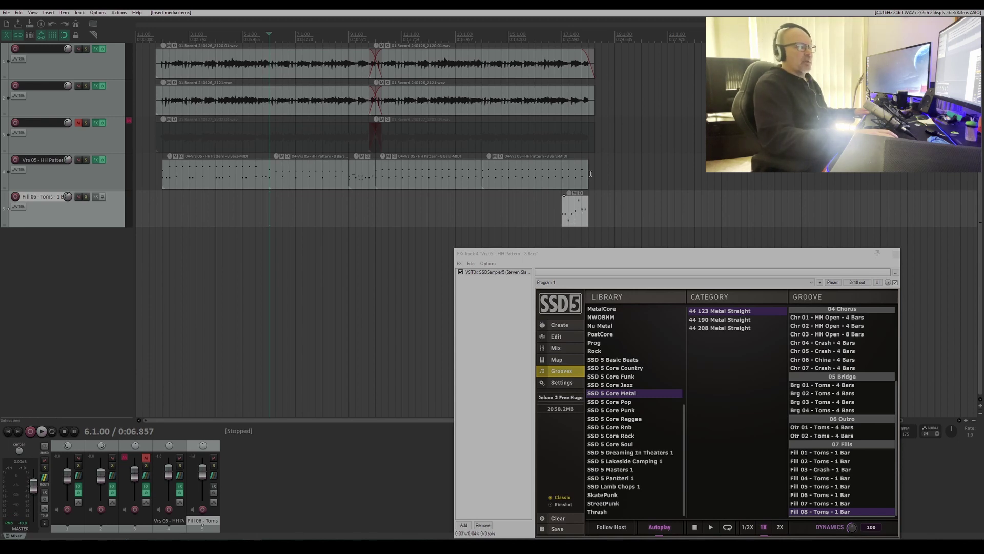
drag(576, 211, 588, 174)
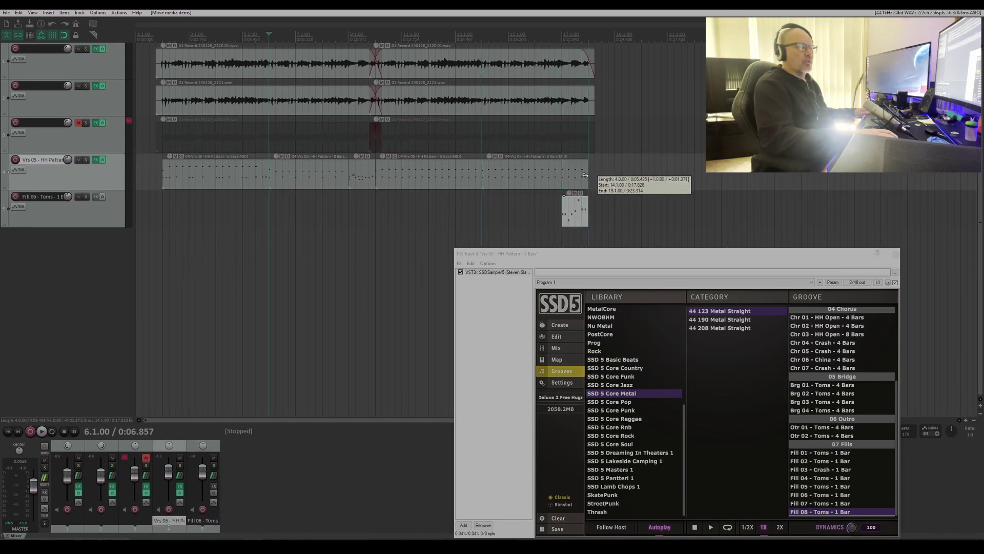
click(573, 218)
key(Delete)
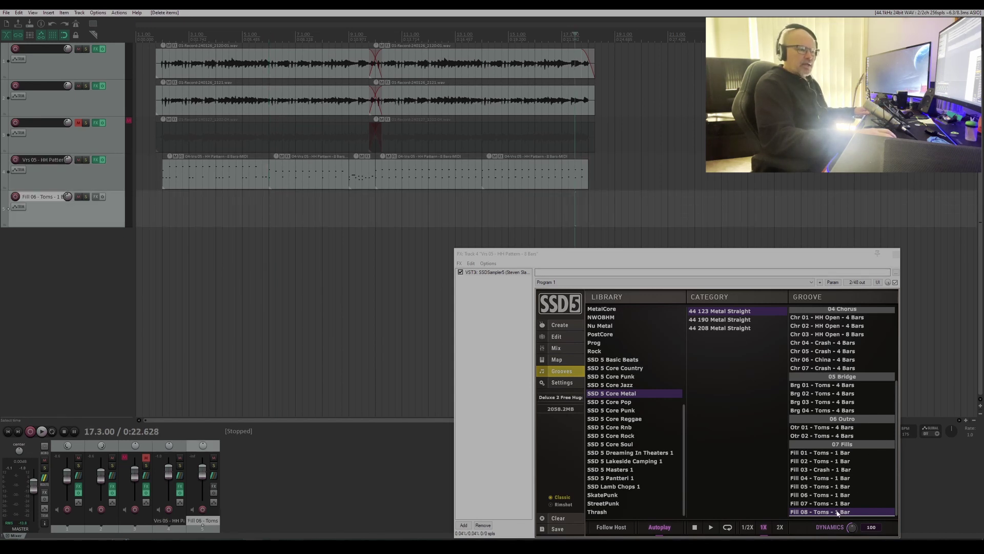
Place the Fill 08 - Toms - 1 Bar groove at bar 17 on the drum track, shortening the last drum item to end there
drag(837, 511, 561, 205)
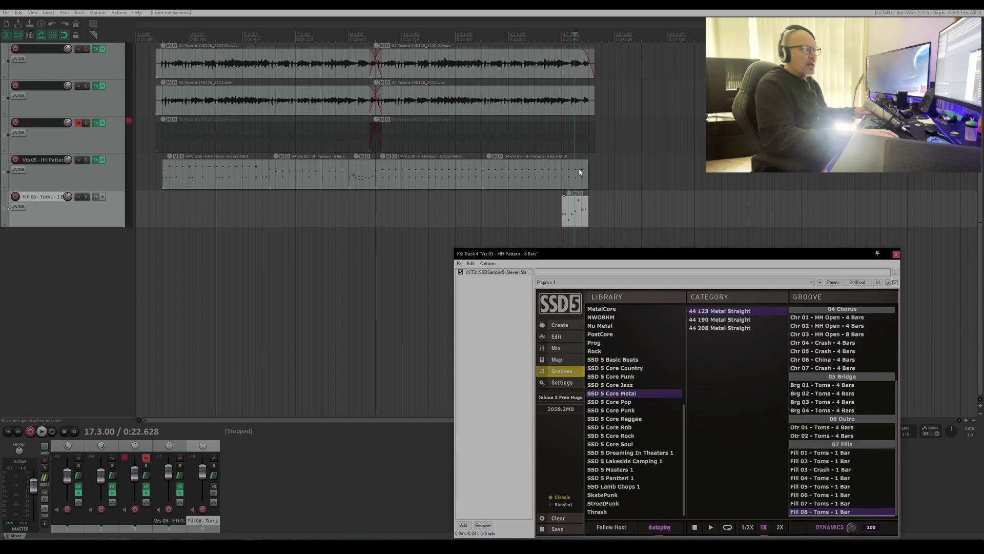
drag(586, 173, 562, 173)
drag(573, 209, 560, 164)
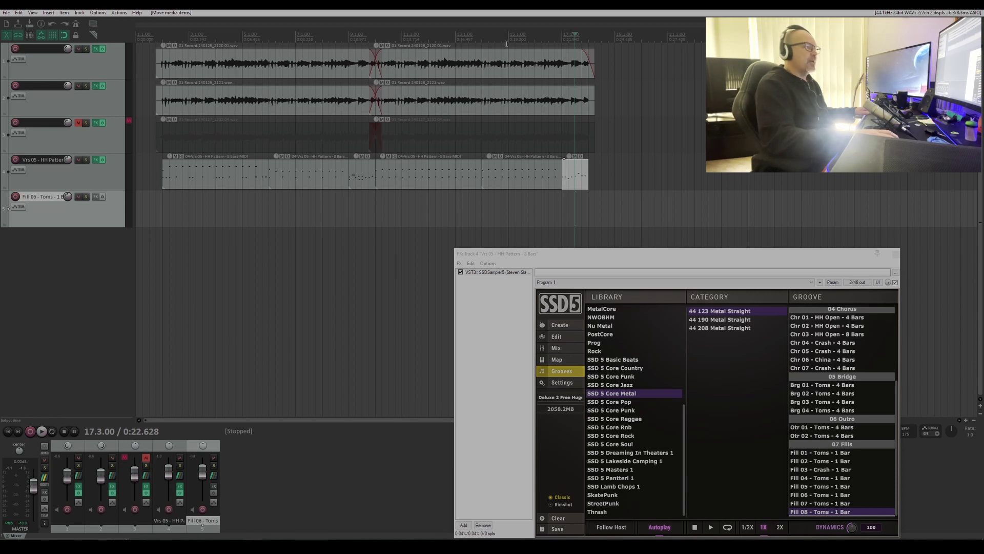
Play the project from 1.4.00 to hear the whole arrangement with both fills
click(156, 38)
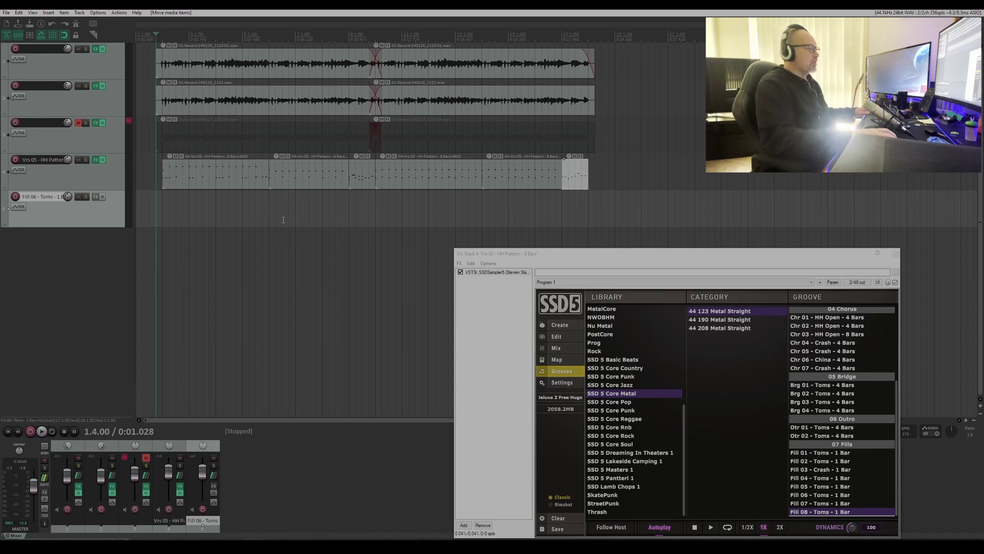
key(space)
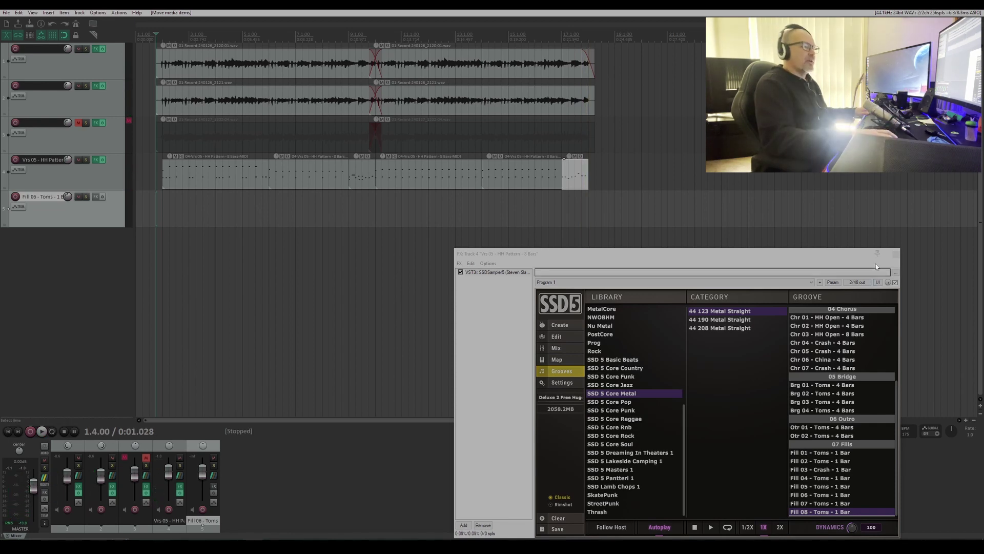
Move the FX window below the drum tracks and show the plugin's Create page with the drum kit
click(825, 255)
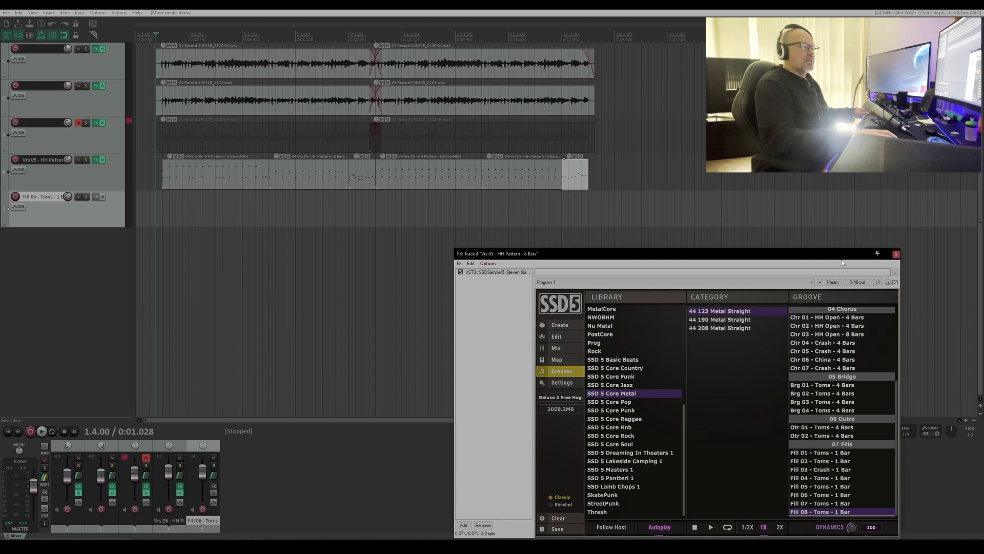
drag(730, 255, 503, 223)
click(338, 292)
drag(441, 225, 440, 246)
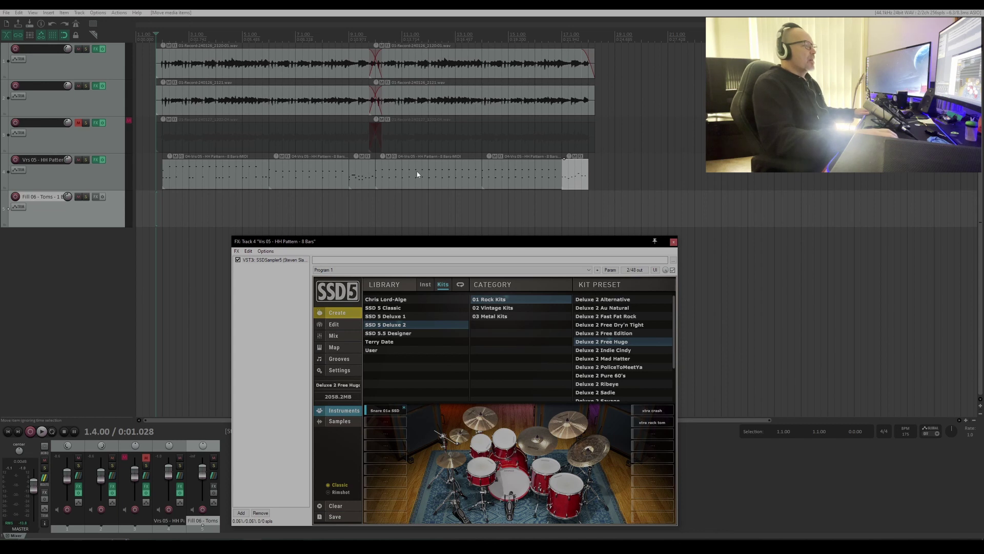
Play the second half of the project from 10.1.00 to review its two drum items
click(395, 177)
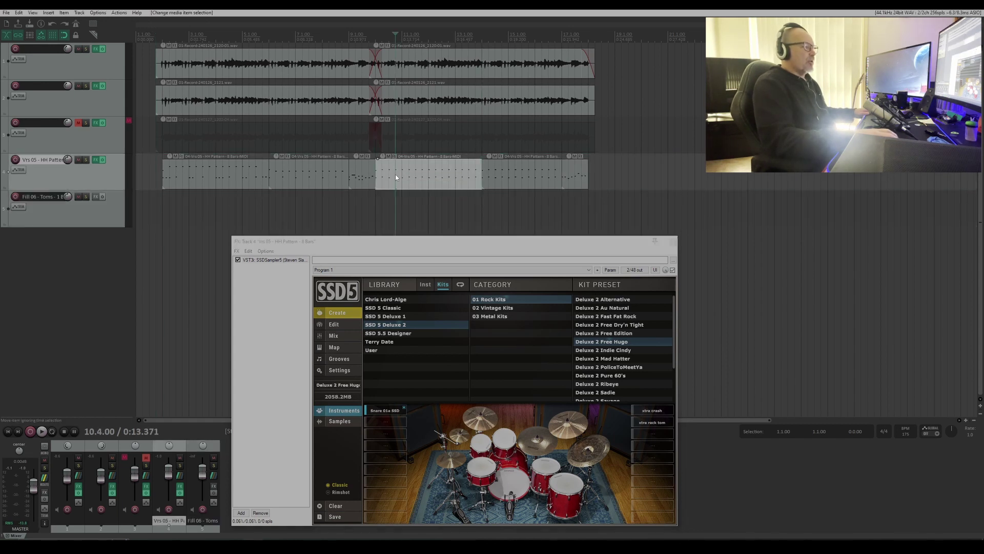
click(507, 178)
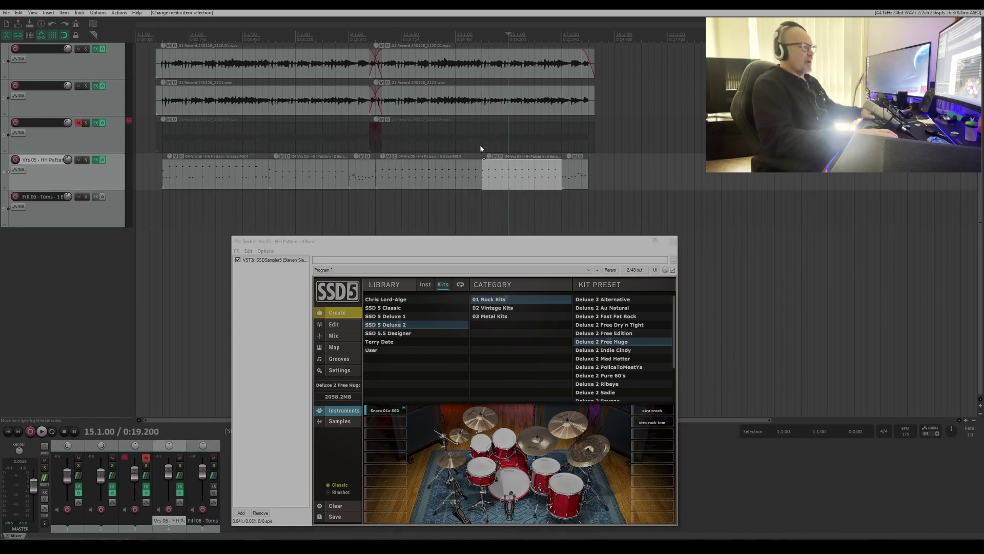
click(378, 136)
click(379, 210)
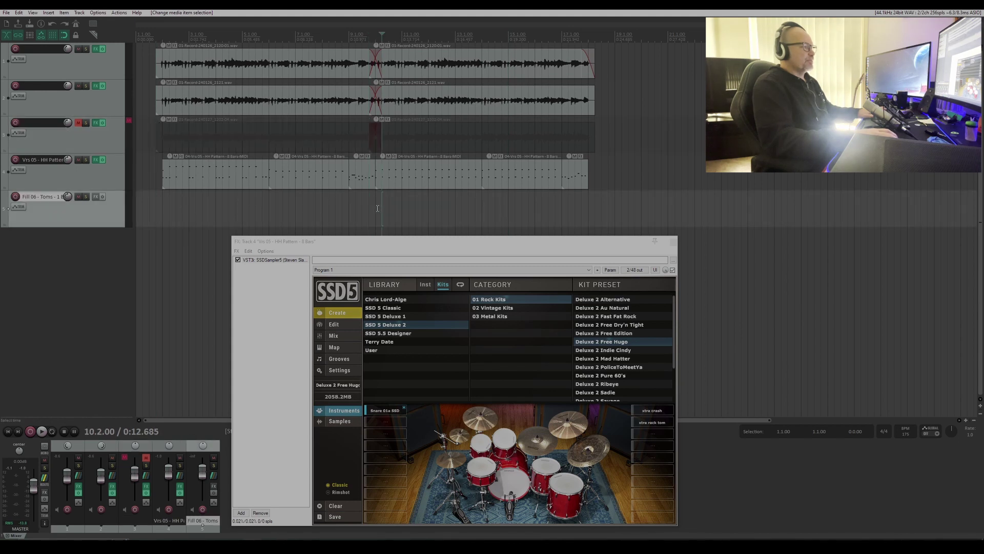
key(space)
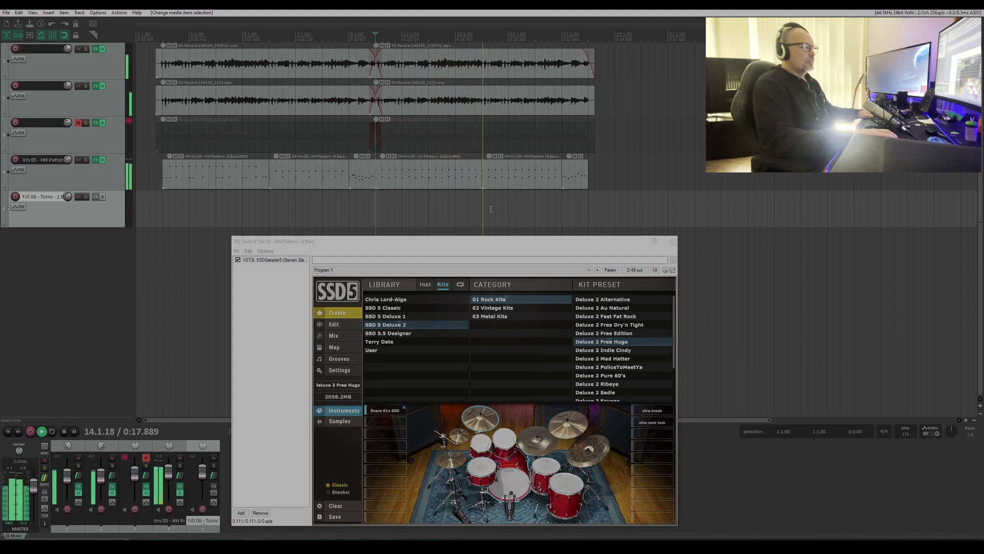
key(space)
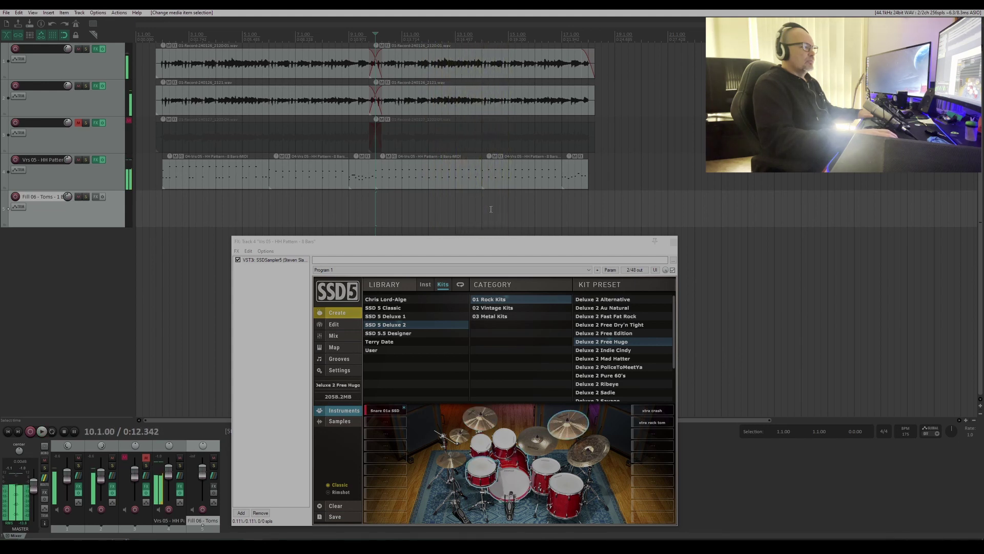
Delete the drum item at bar 14 and fill the gap with a copy of the drum item from bar 6
click(506, 180)
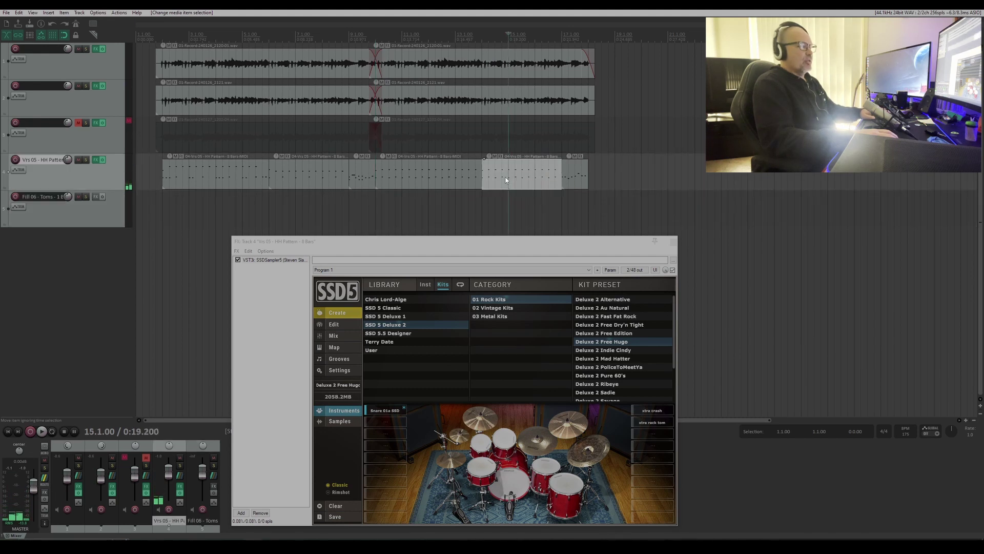
key(Delete)
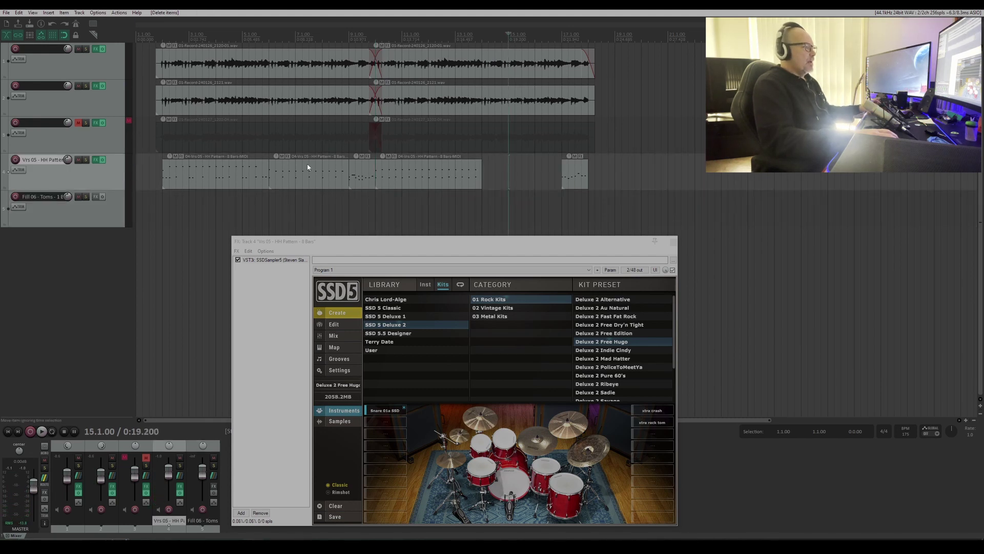
click(301, 173)
drag(287, 172, 503, 178)
Open the copied drum item in the MIDI editor, move the editor below the tracks and play from bar 10
double_click(522, 174)
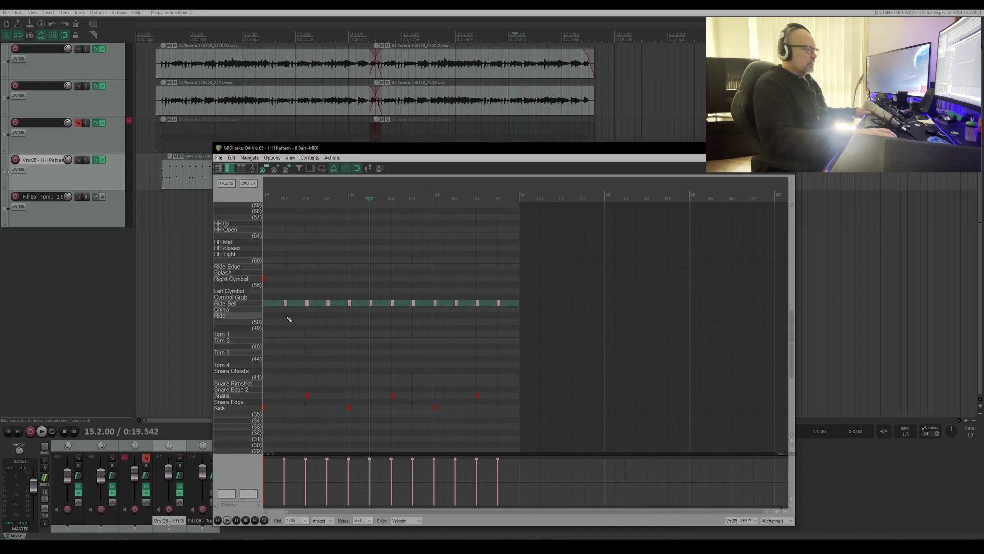
drag(438, 154, 447, 231)
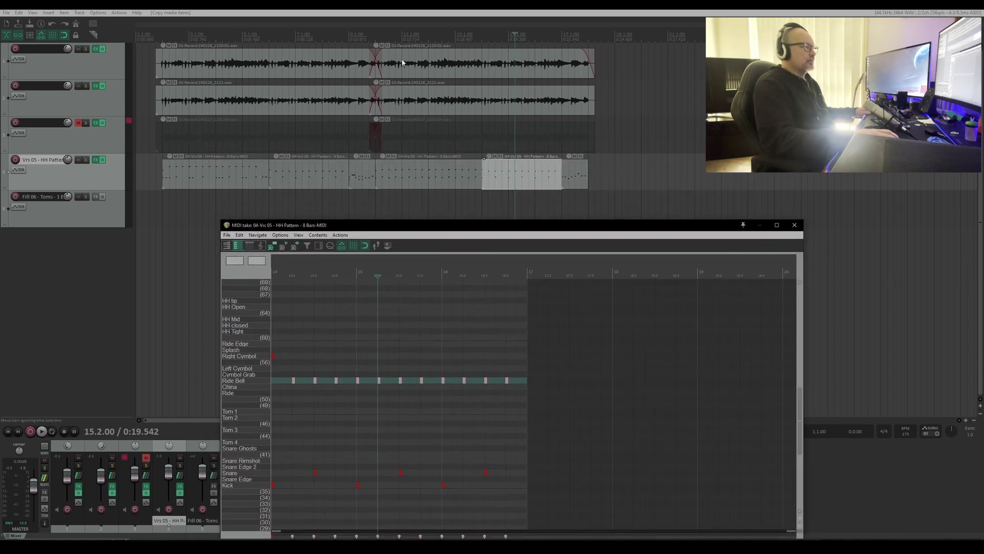
key(space)
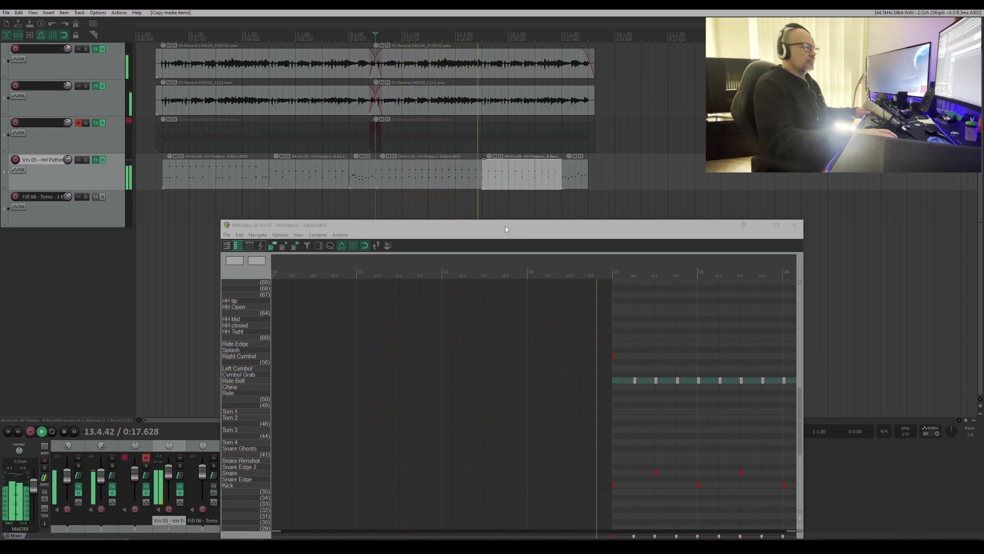
key(space)
Delete all the Ride Bell notes from the copied drum item in bars 14 to 16
drag(505, 230, 459, 150)
scroll(635, 279, up, 4)
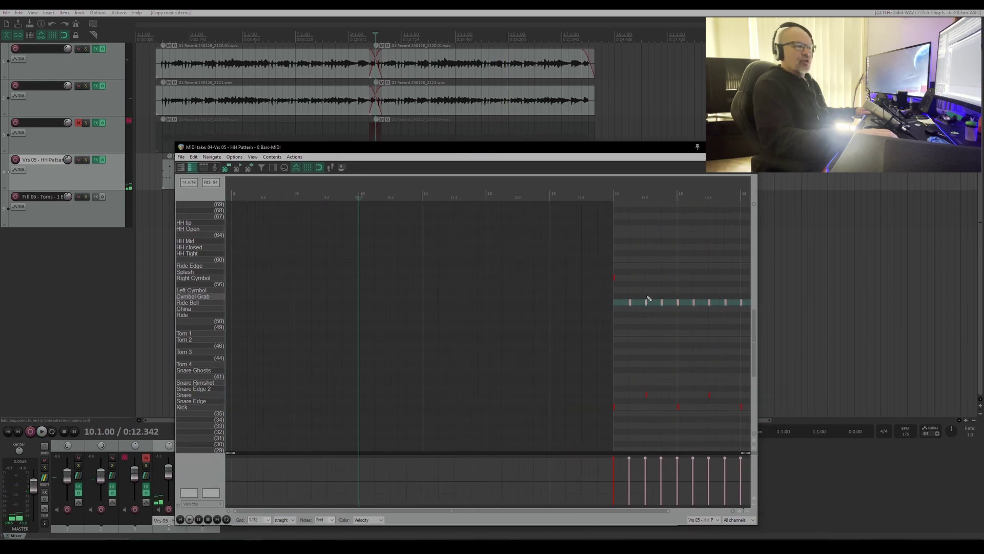
scroll(448, 353, down, 2)
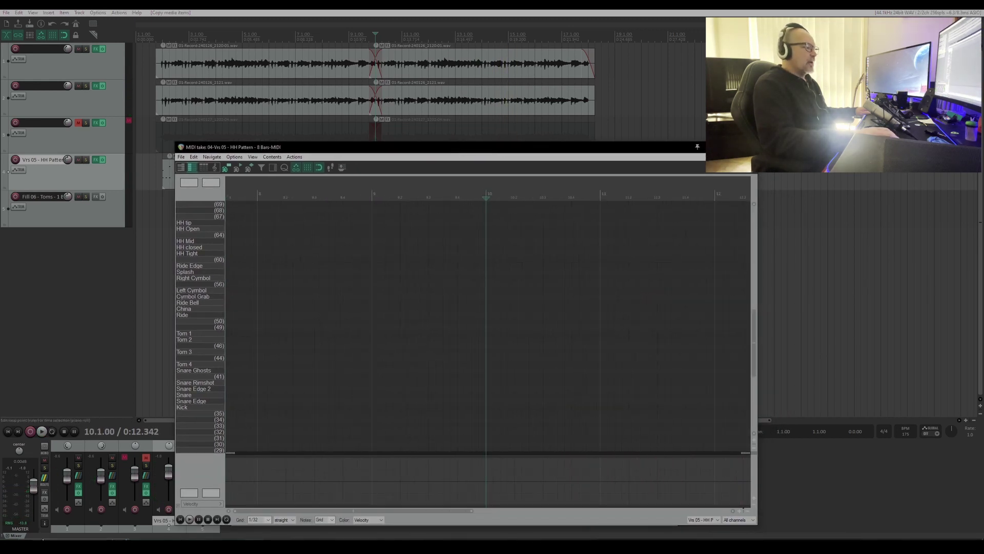
click(180, 519)
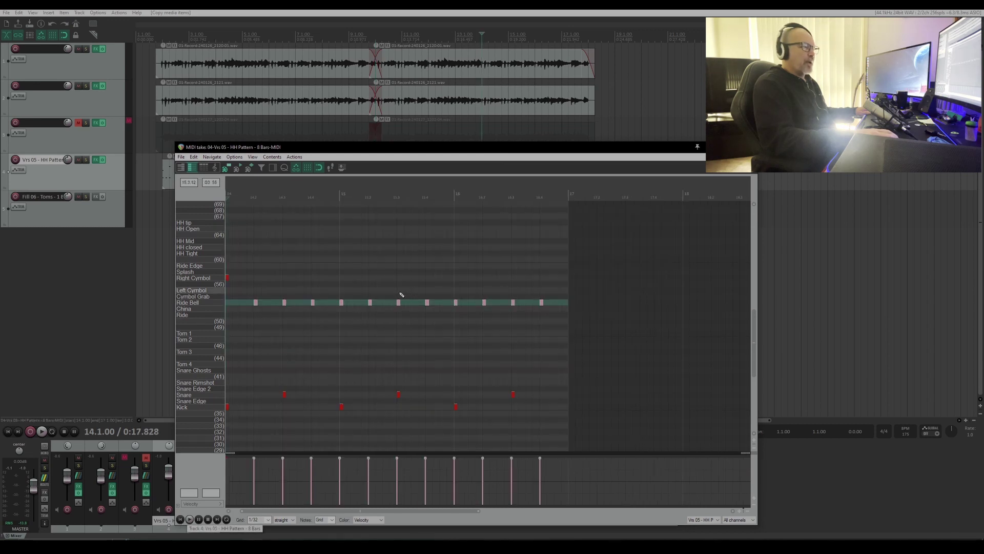
drag(254, 329, 253, 329)
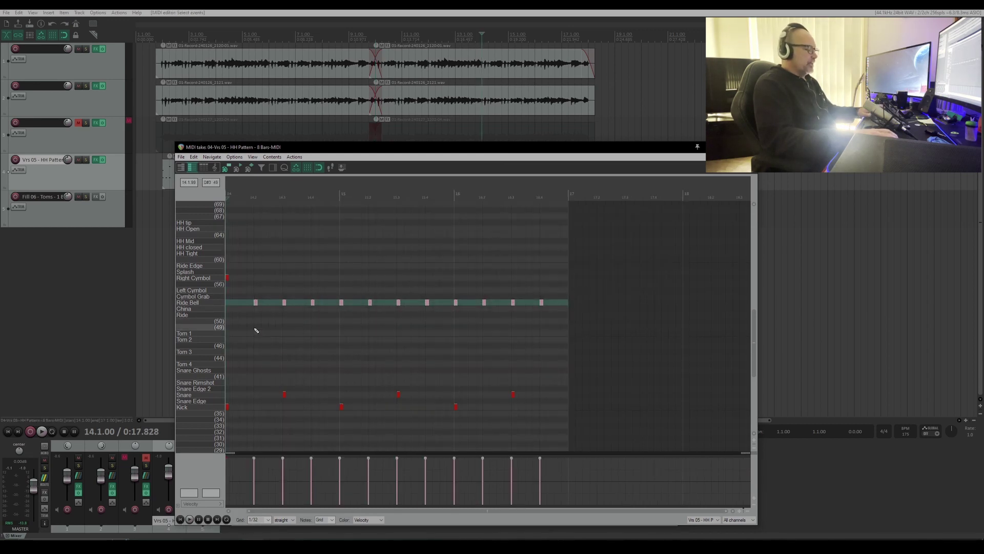
key(Delete)
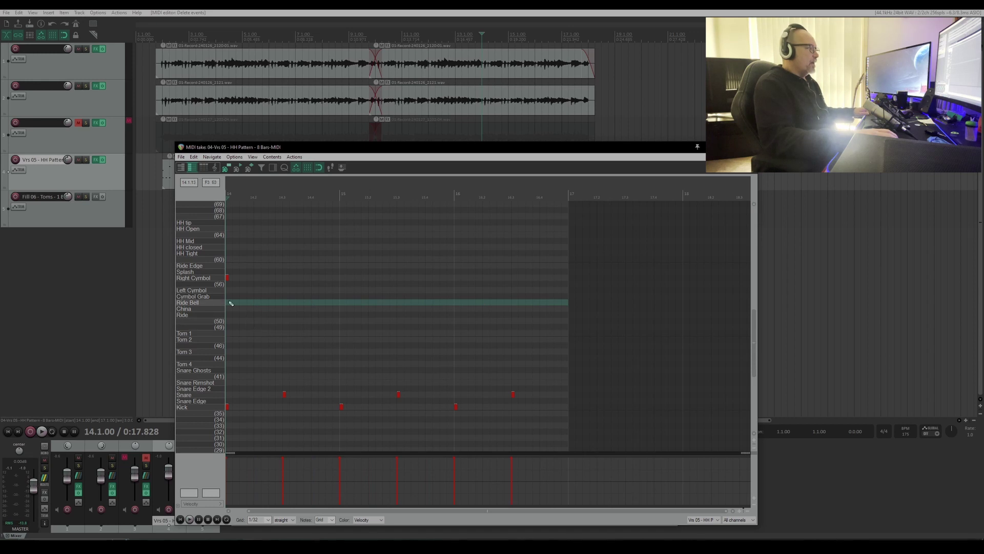
Add Ride Edge notes at 14.3, 15.1, 15.3, 16.1 and 16.3, and close the MIDI editor
click(219, 268)
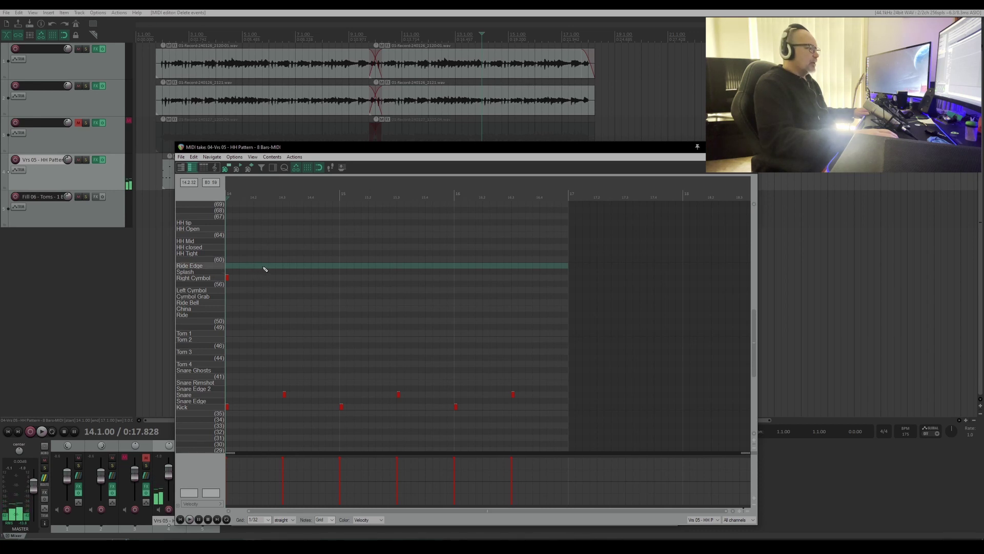
click(285, 266)
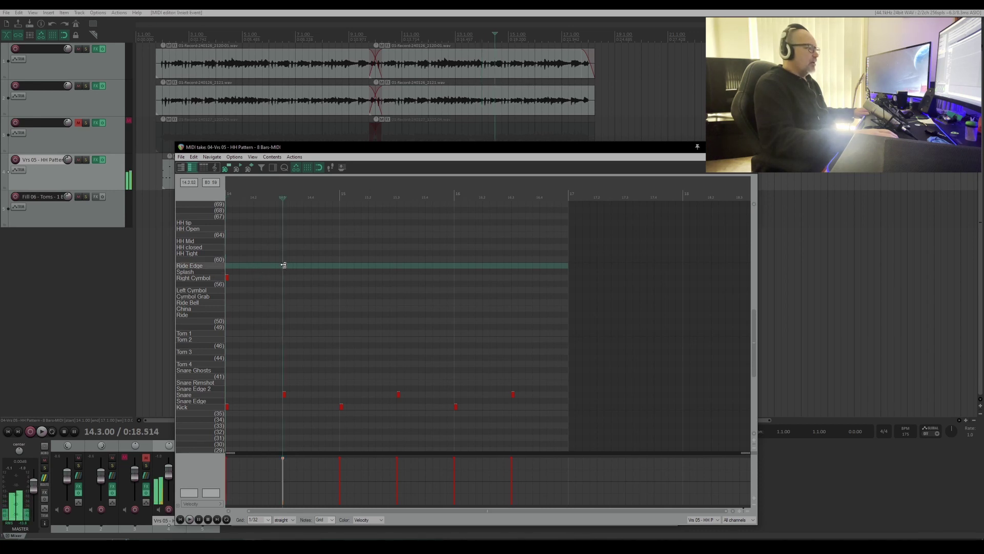
click(342, 266)
click(399, 266)
click(456, 266)
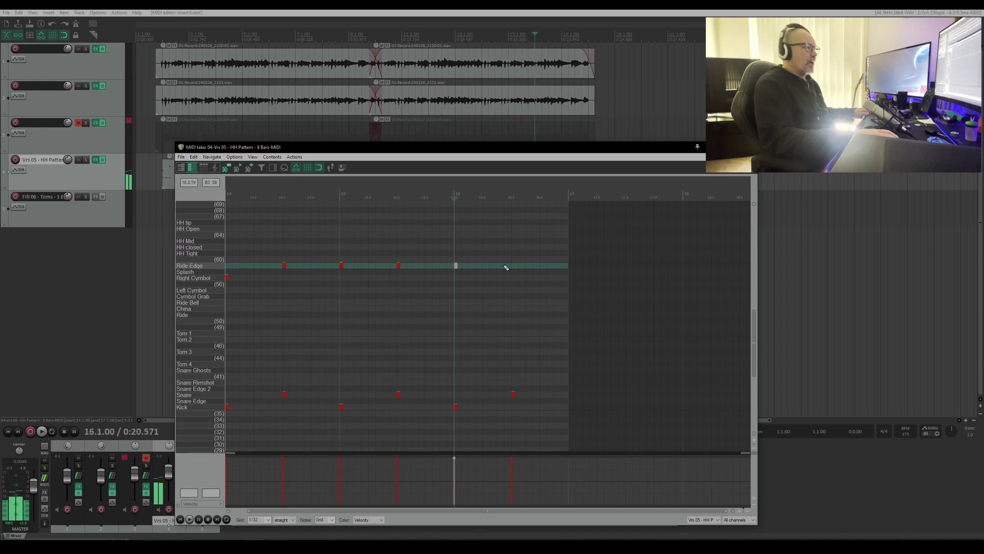
click(513, 266)
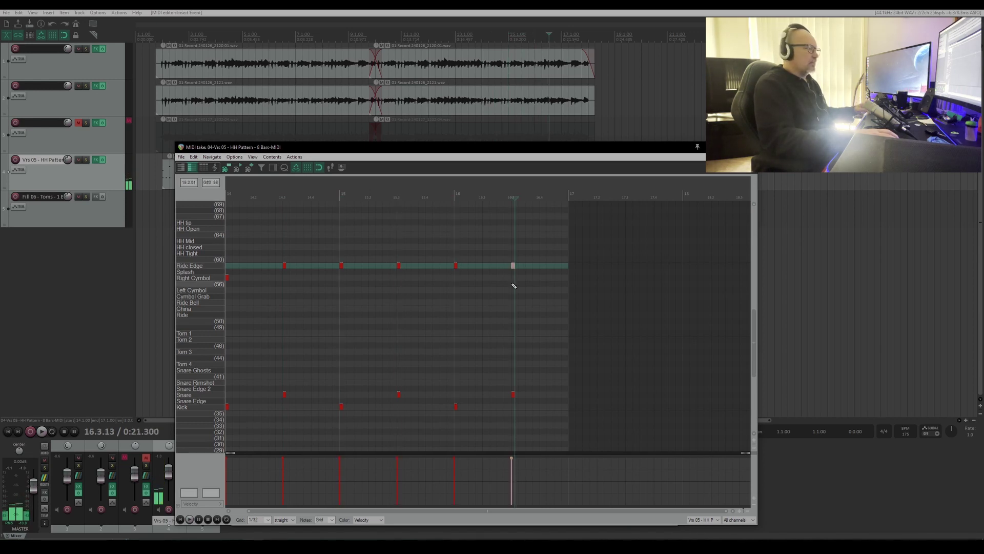
click(749, 147)
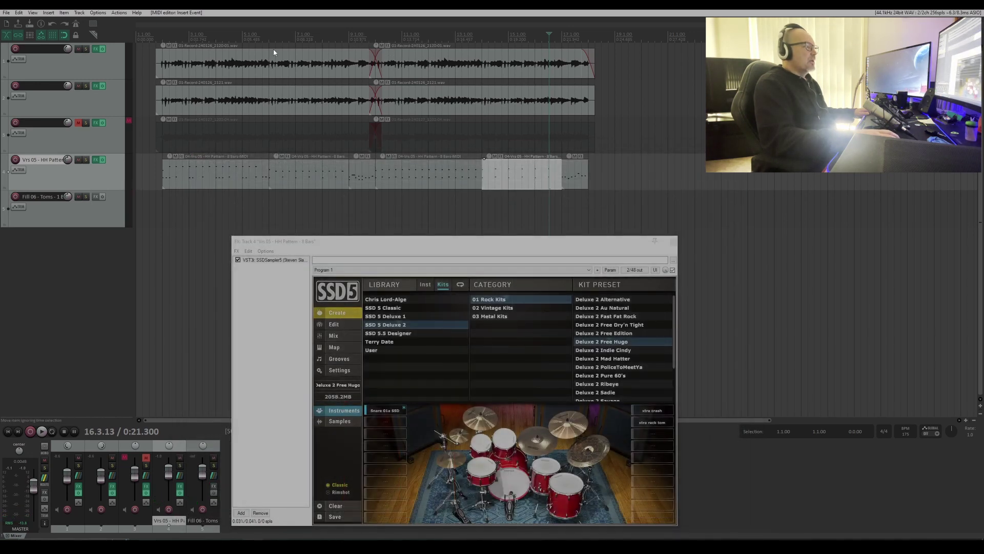
Play the project from 2.1.00 through the final fill to check the revised ride pattern
click(160, 39)
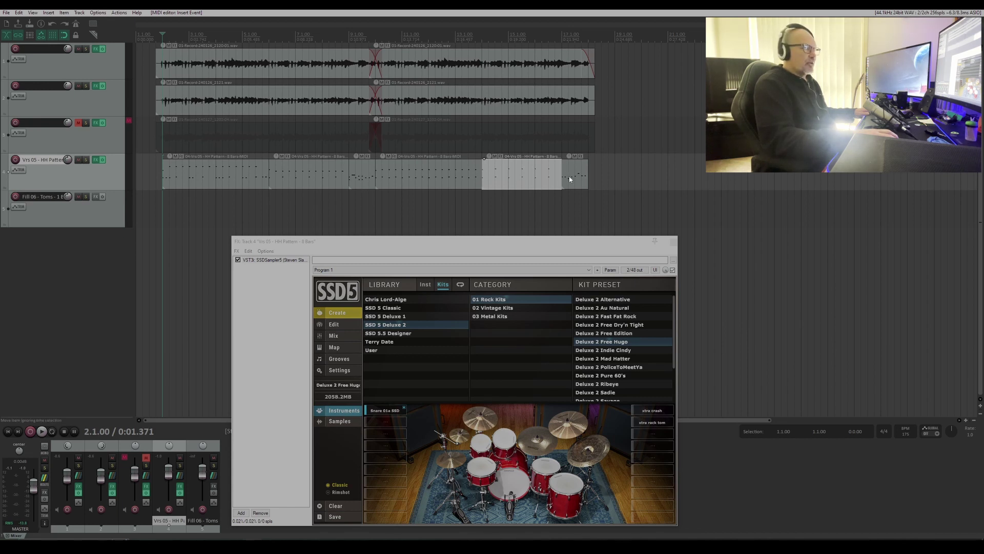
key(space)
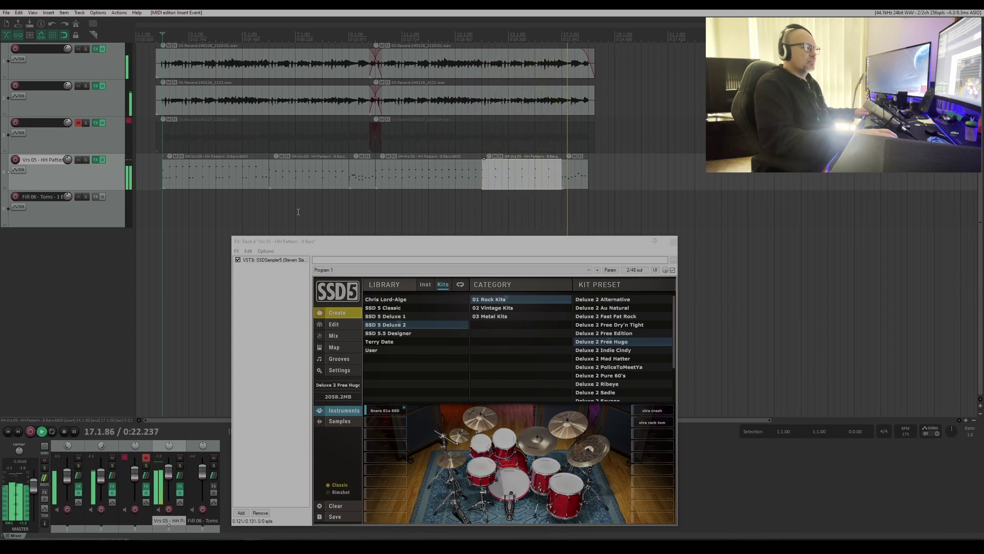
key(space)
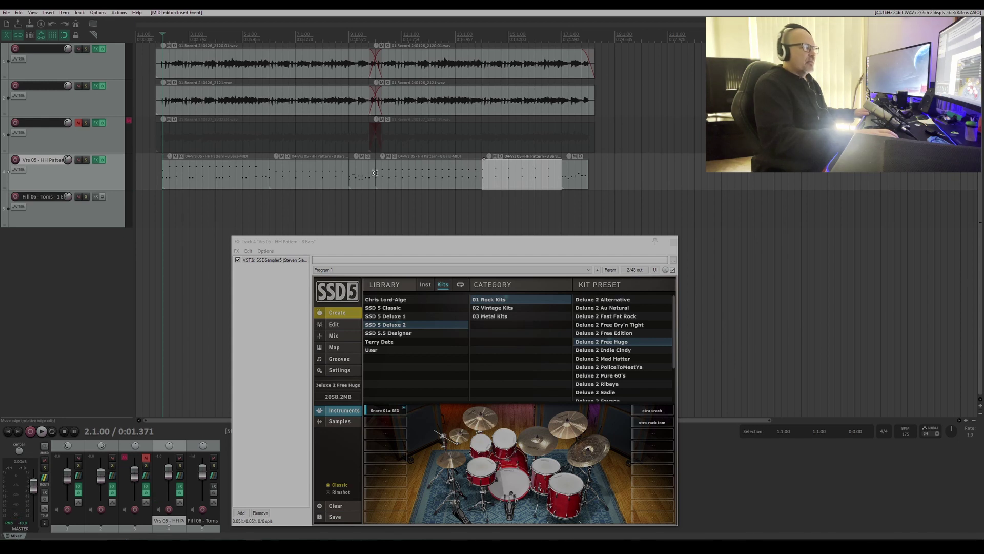
Audition the Fill 02 - Toms - 1 Bar groove and insert it at bar 13 on the track below the drums
click(347, 356)
click(620, 450)
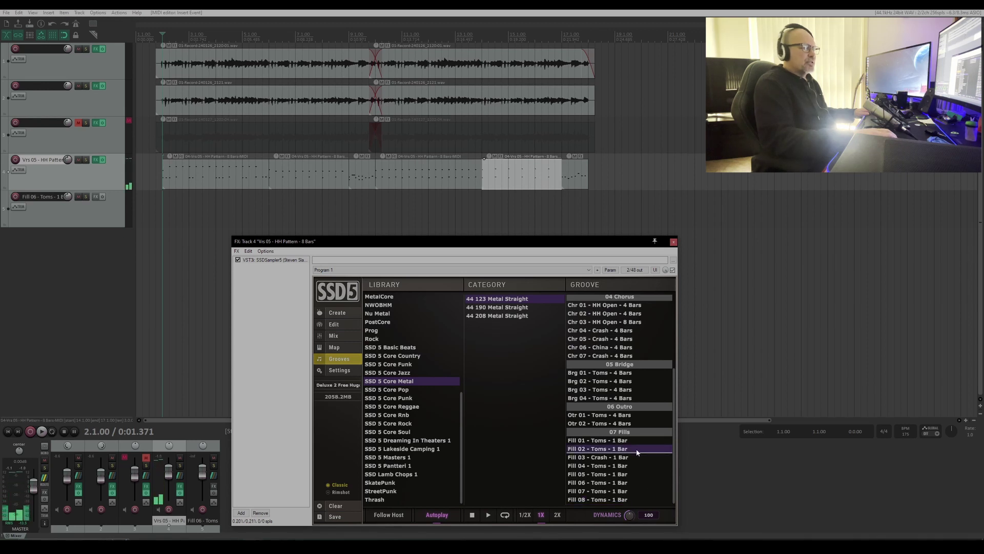
drag(637, 452, 458, 208)
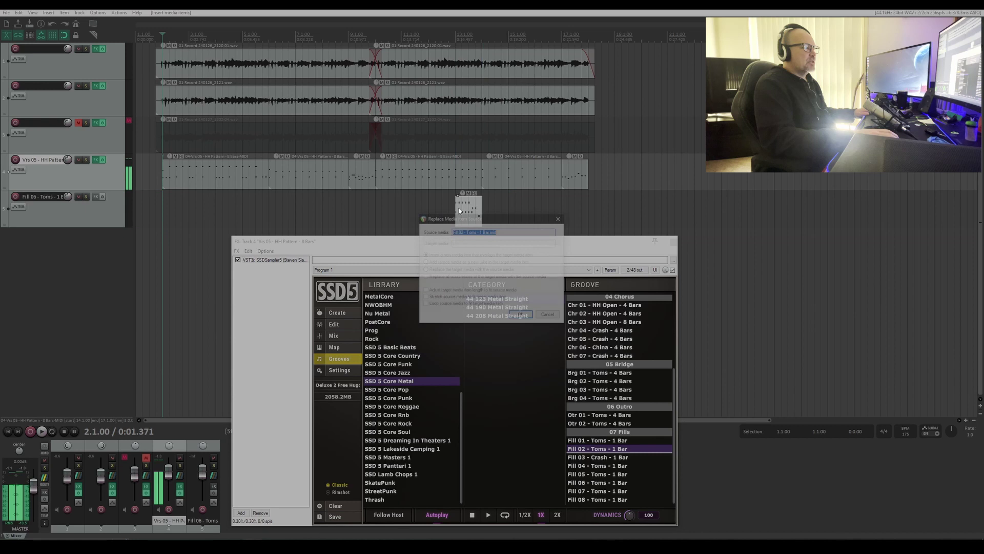
Dismiss the source replacement and shorten the drum item starting at bar 10 so it ends at 13.1.00
click(547, 314)
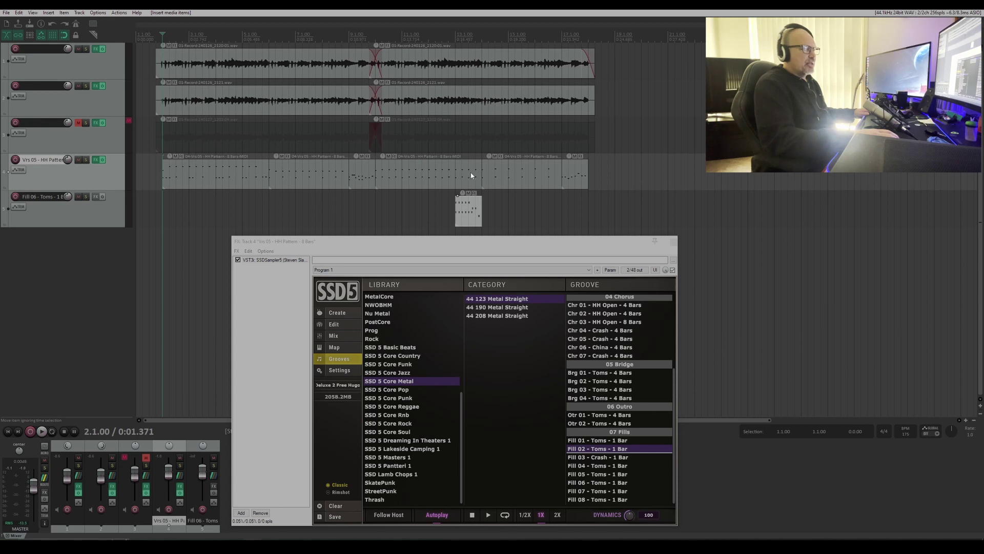
click(453, 176)
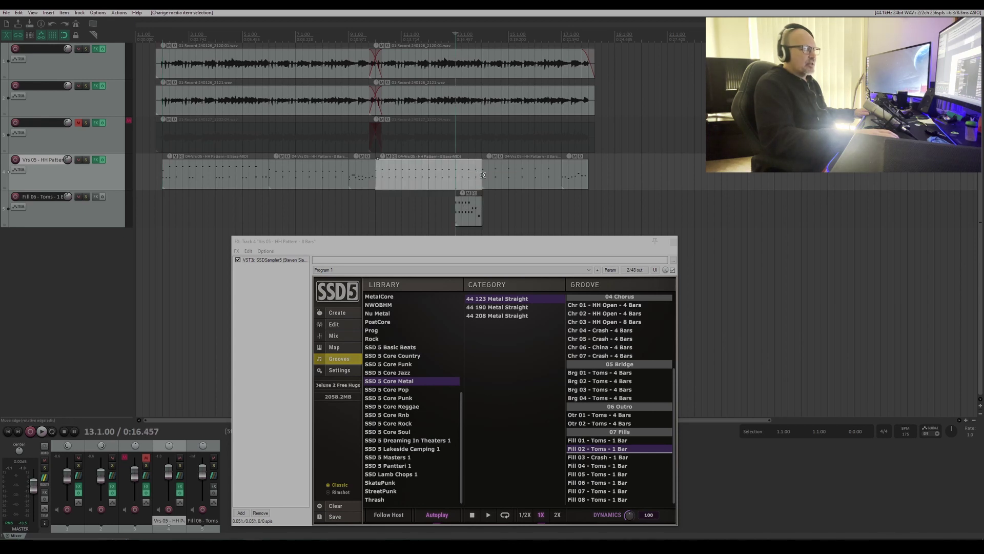
drag(483, 175, 456, 173)
Place the one-bar toms fill in the gap at bar 13 on the drum track and clear it from the track below
click(468, 209)
drag(467, 209, 465, 181)
click(471, 209)
key(Delete)
click(470, 209)
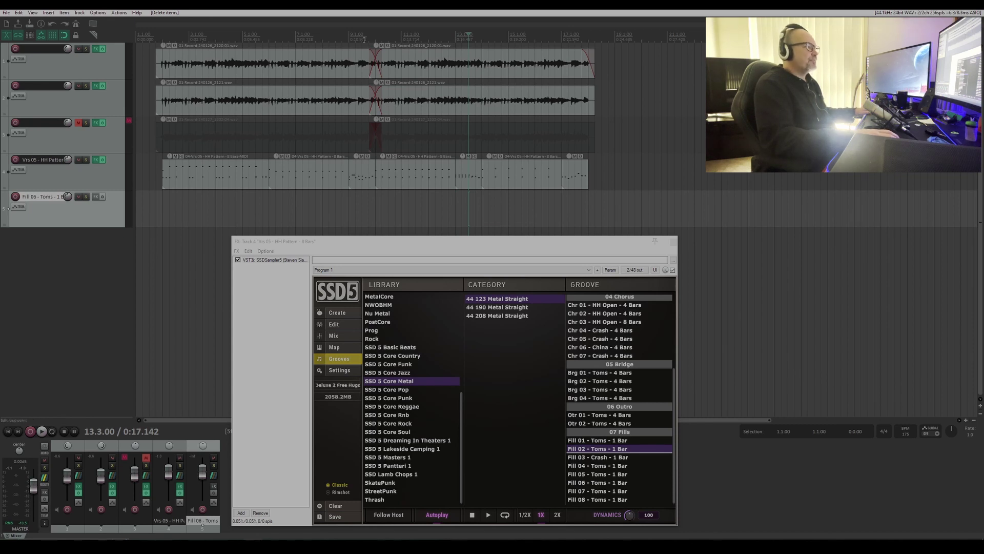
Play the project from 9.1.00 through the closing bars to check the new toms fill at bar 13
click(348, 35)
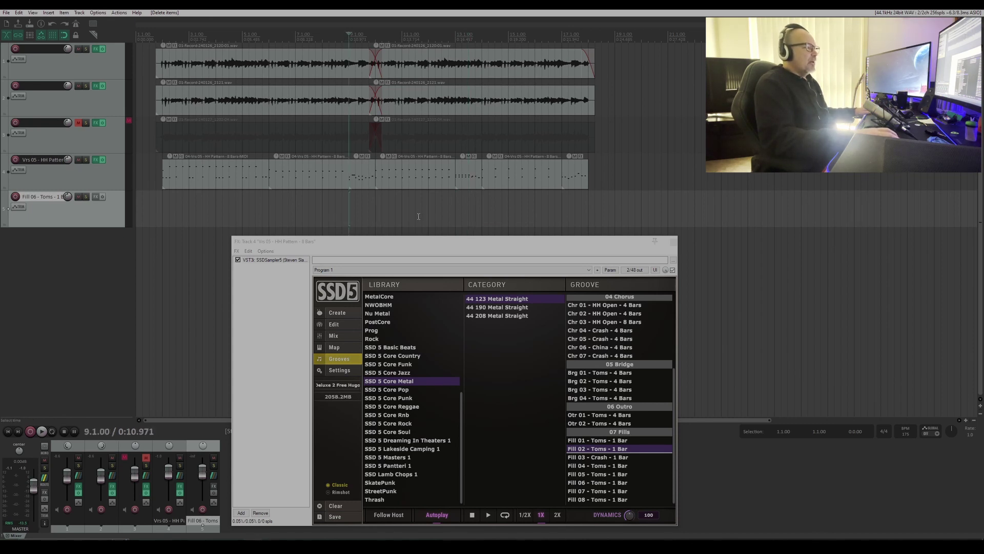
key(space)
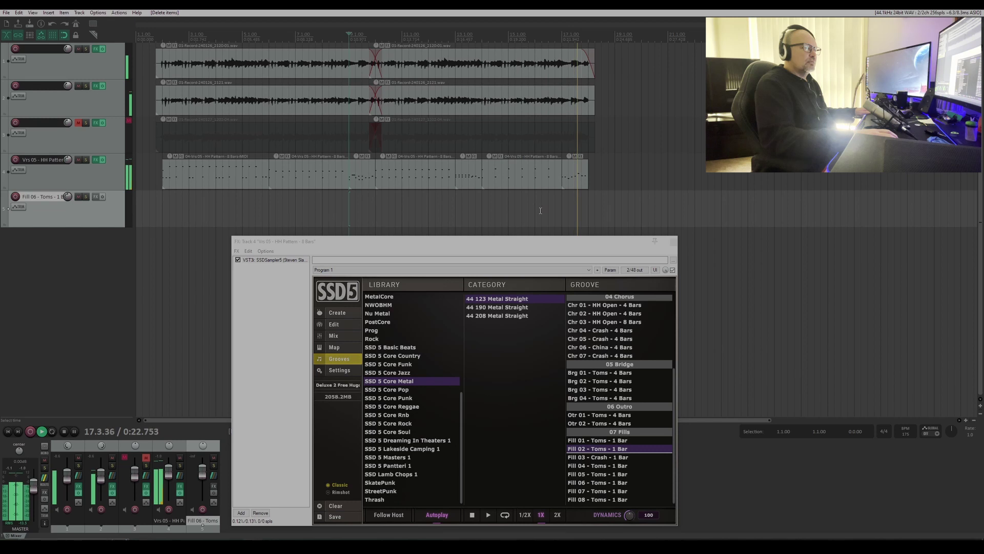
key(space)
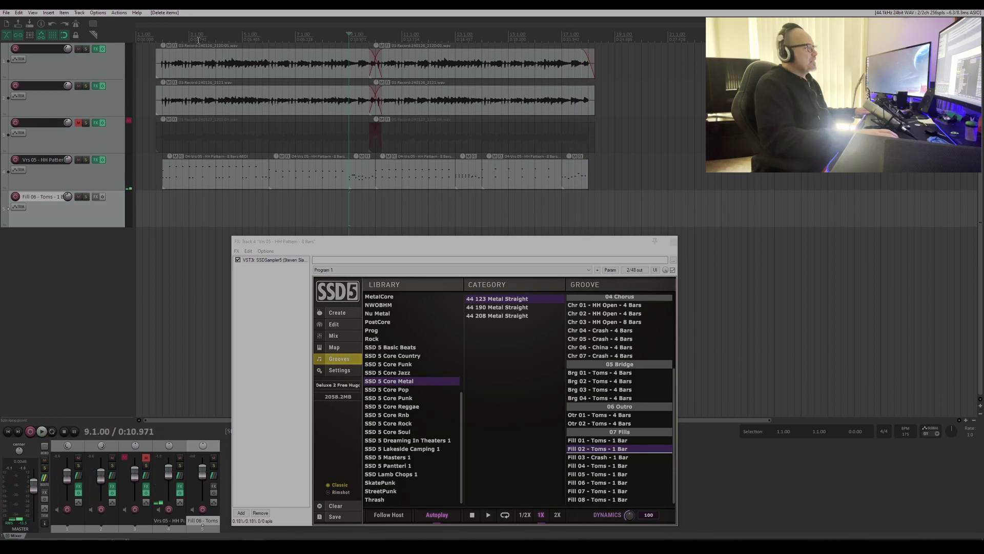
Unmute the third recorded track and lower its volume slightly while playing the full arrangement from 1.4.00
click(163, 38)
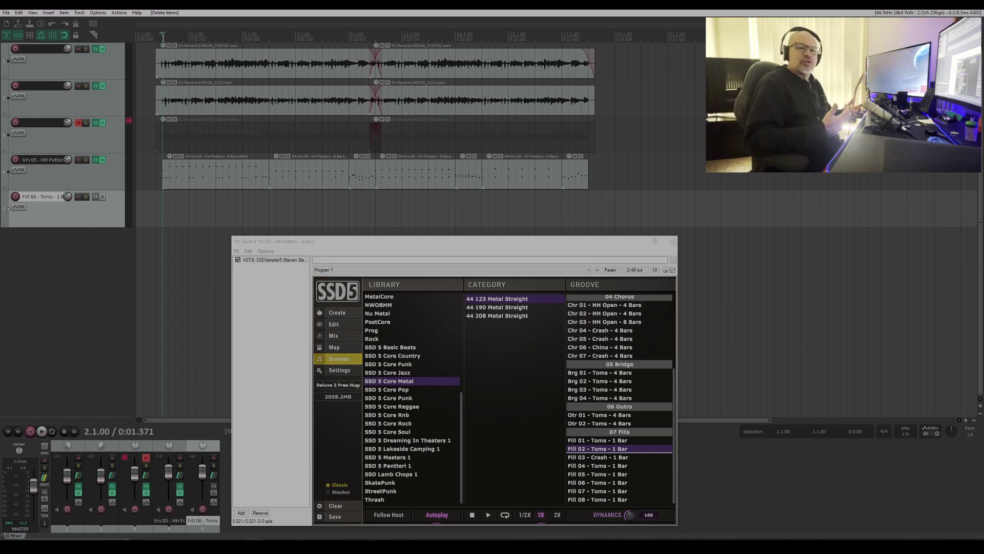
click(79, 123)
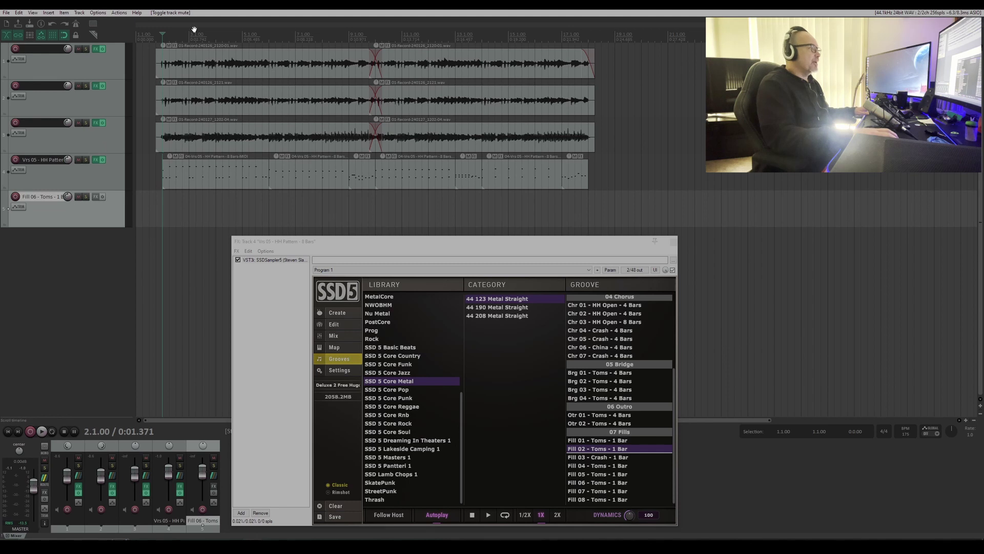
click(157, 32)
key(space)
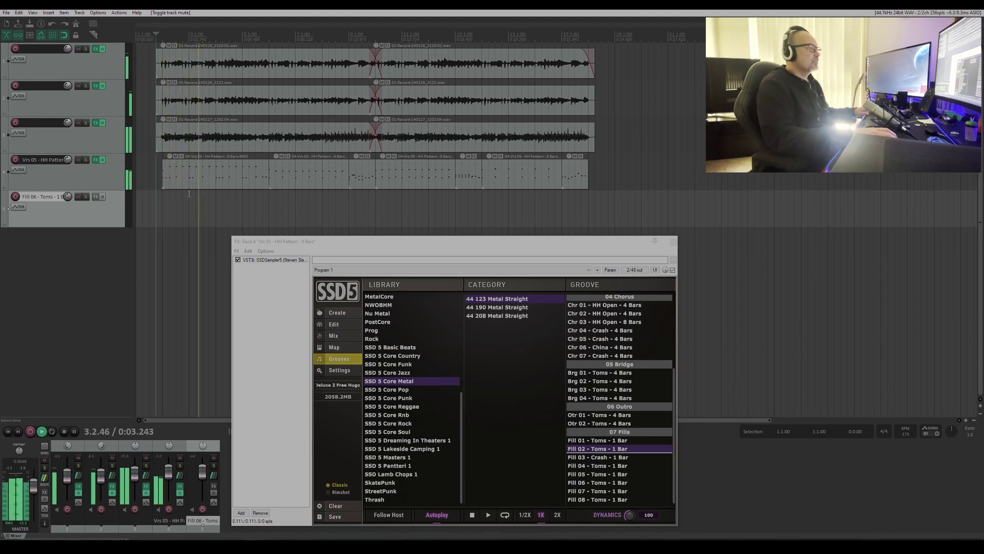
mouse_move(67, 123)
drag(67, 123, 66, 126)
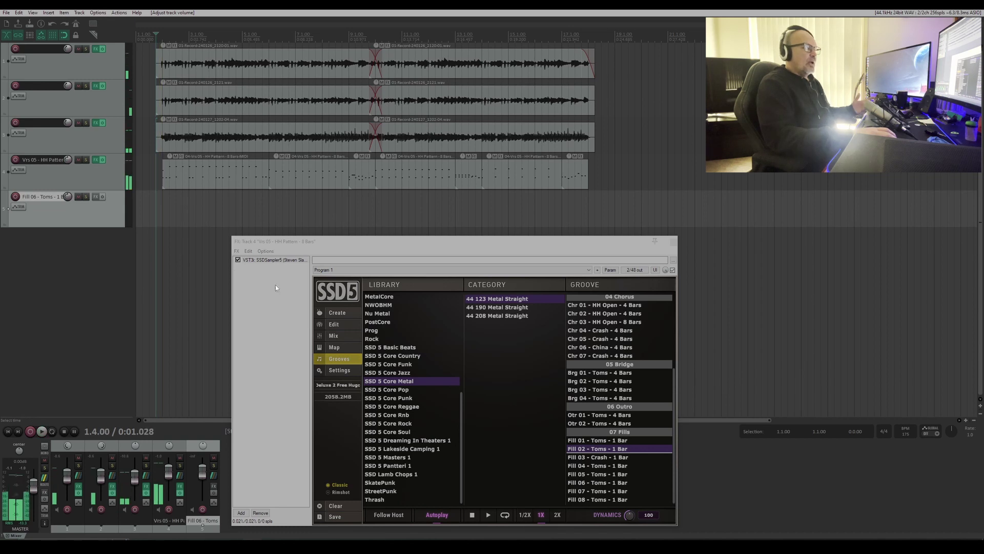
Open the drum plugin's kit creation page with its list of kit presets
click(337, 312)
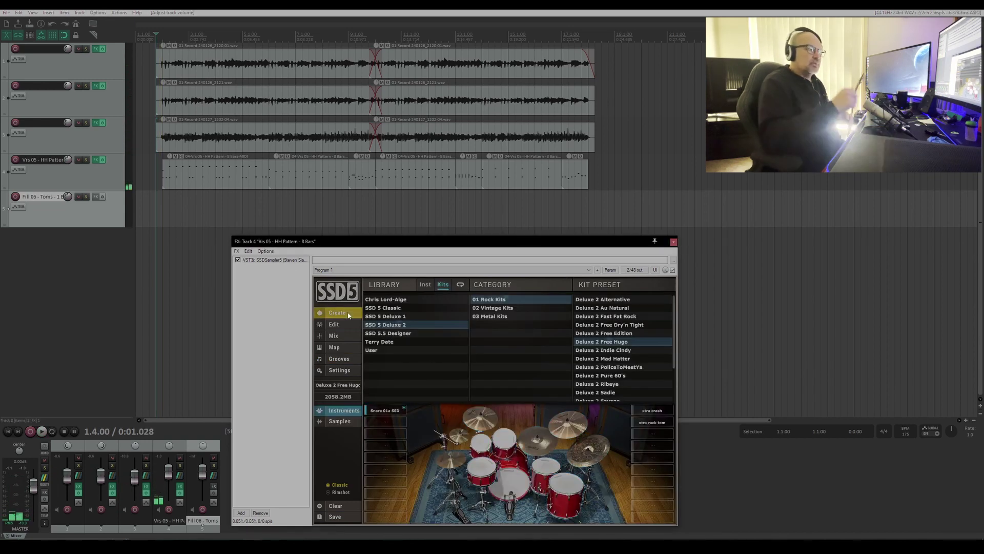